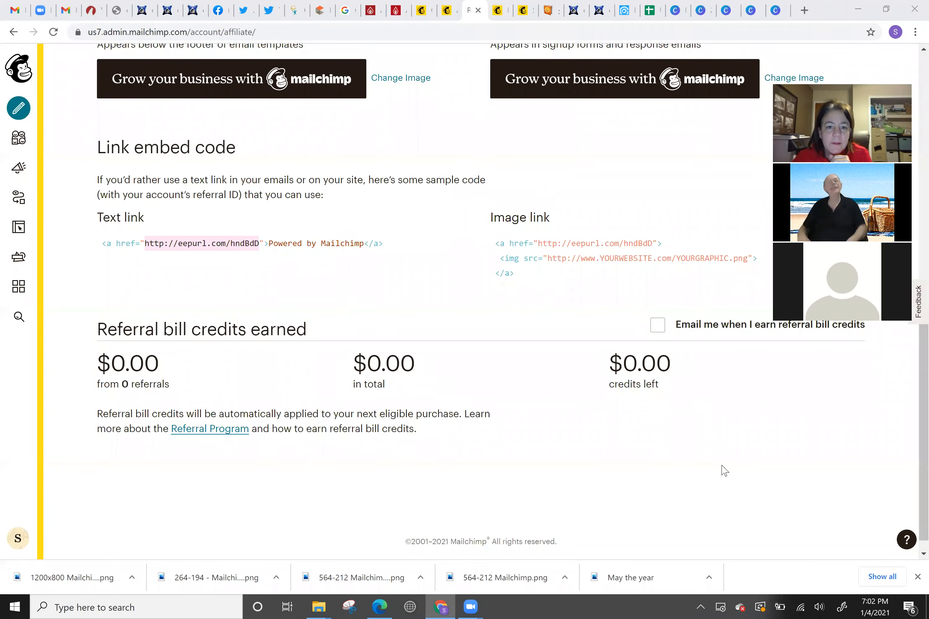
{"action": "left_click", "coordinate": [445, 341]}
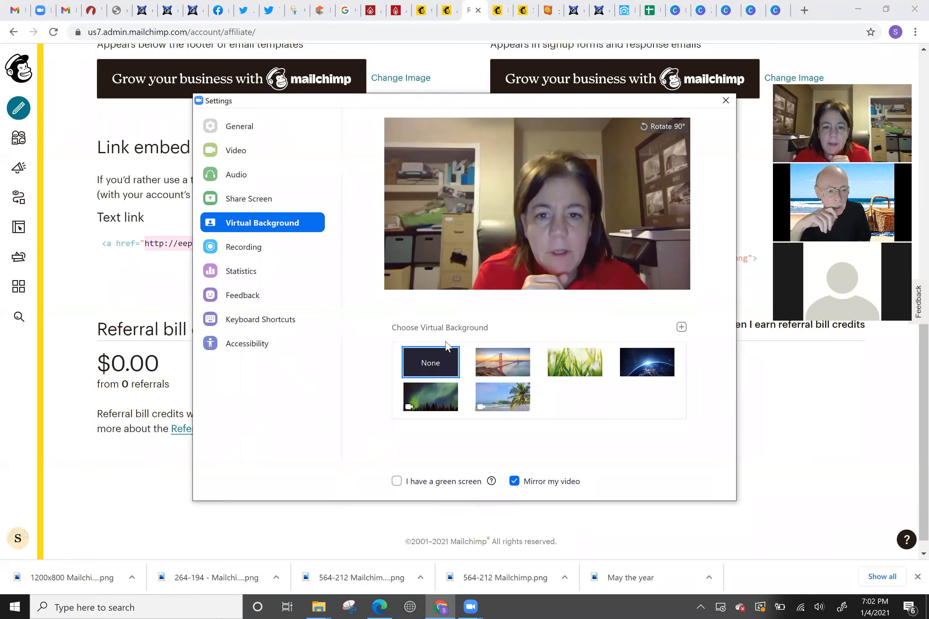
{"action": "left_click", "coordinate": [726, 100]}
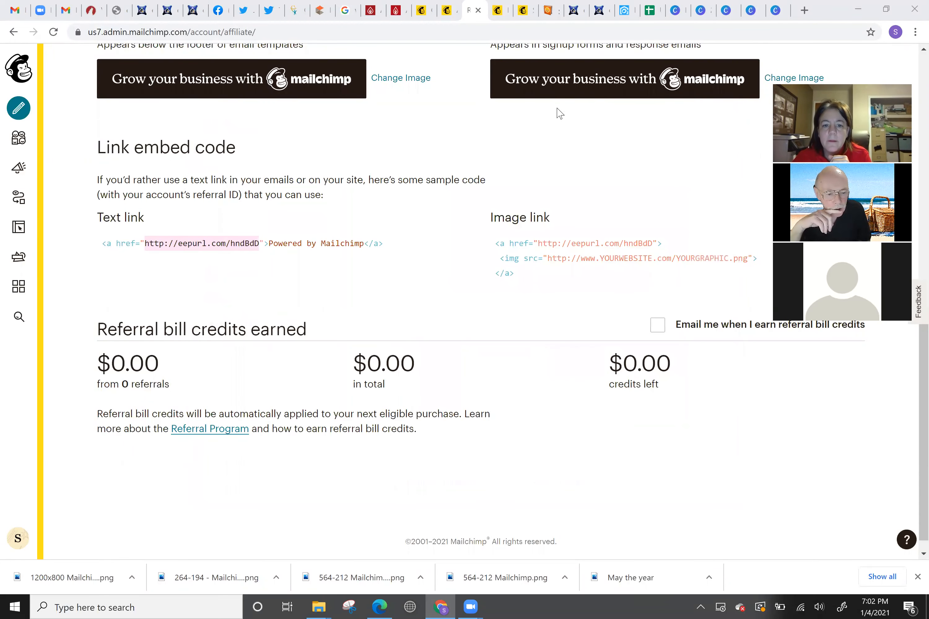
Set the palm-tree beach scene as the Zoom virtual background
{"action": "left_click", "coordinate": [448, 139]}
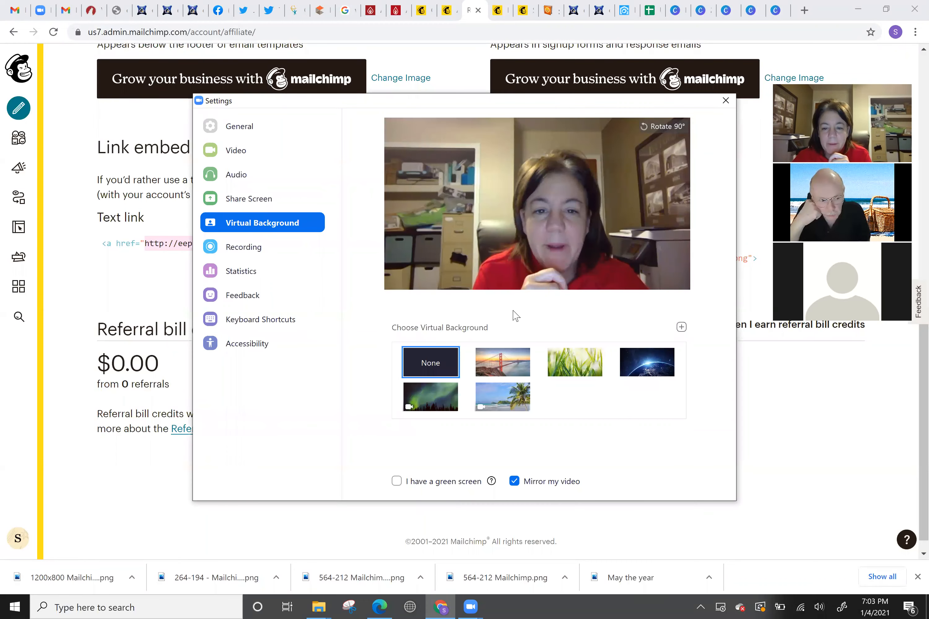
{"action": "left_click", "coordinate": [492, 398]}
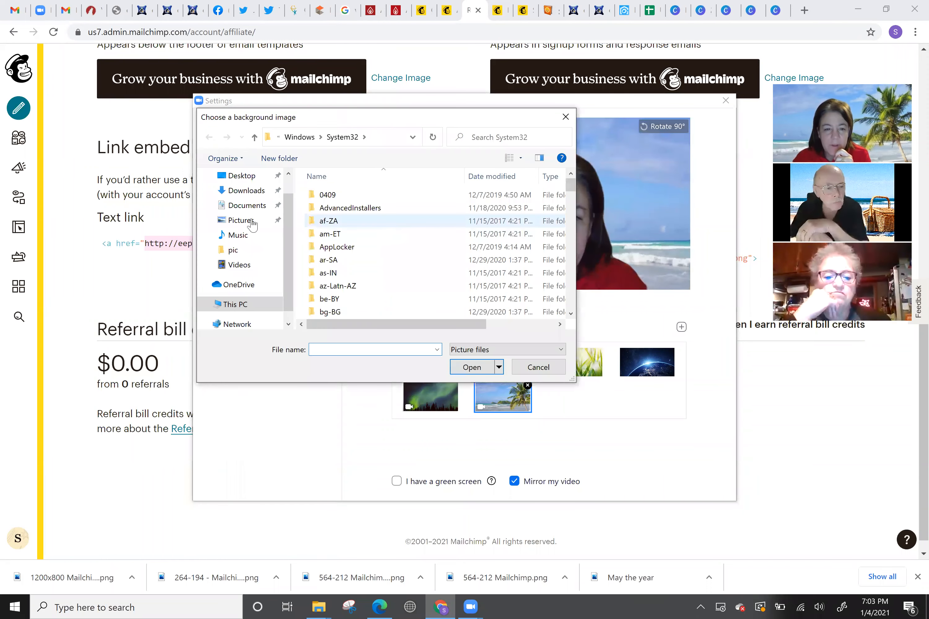
Browse the Pictures folder, then bring the Canva home page up in Chrome
{"action": "left_click", "coordinate": [262, 223]}
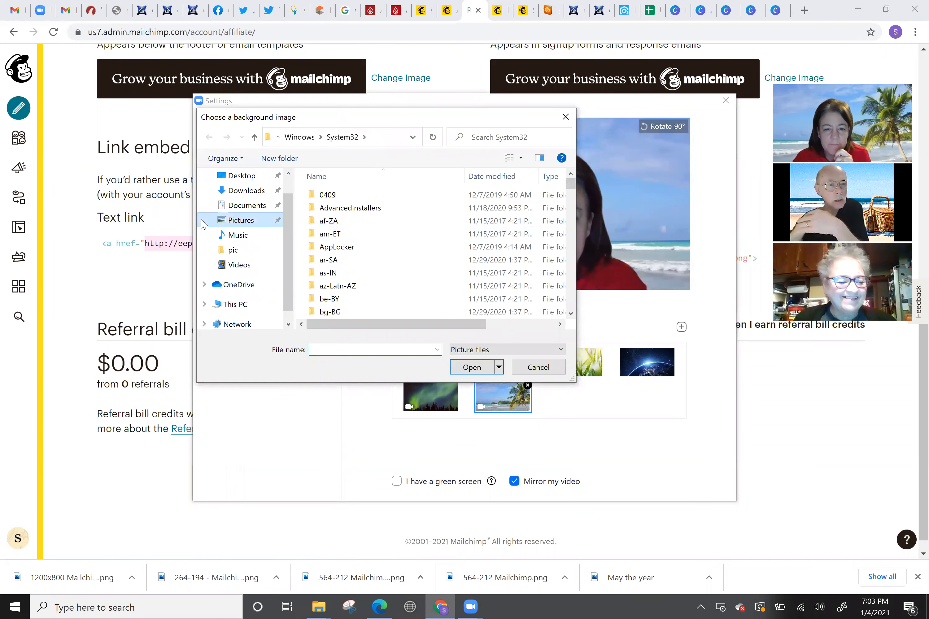
{"action": "left_click", "coordinate": [676, 10]}
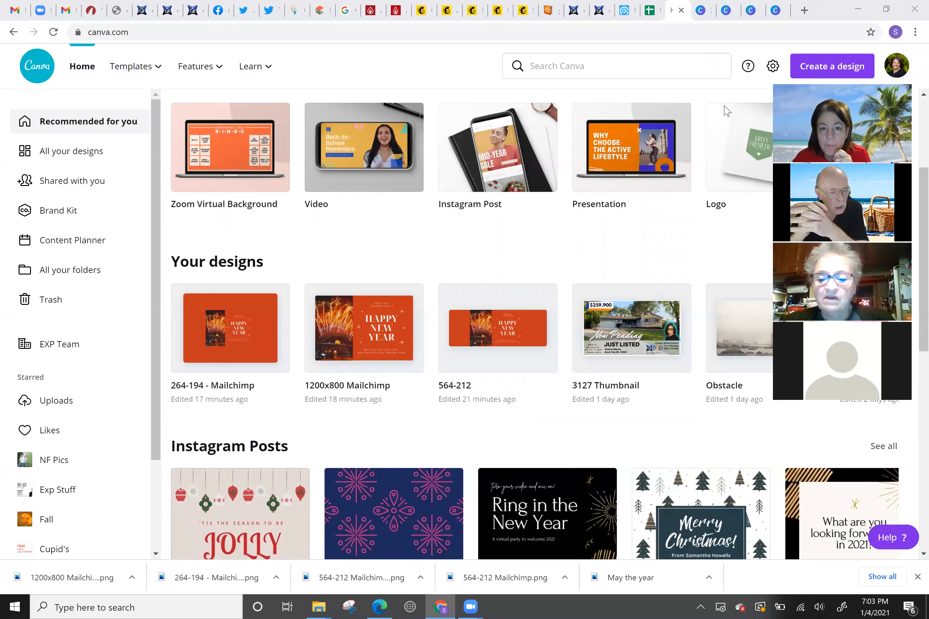
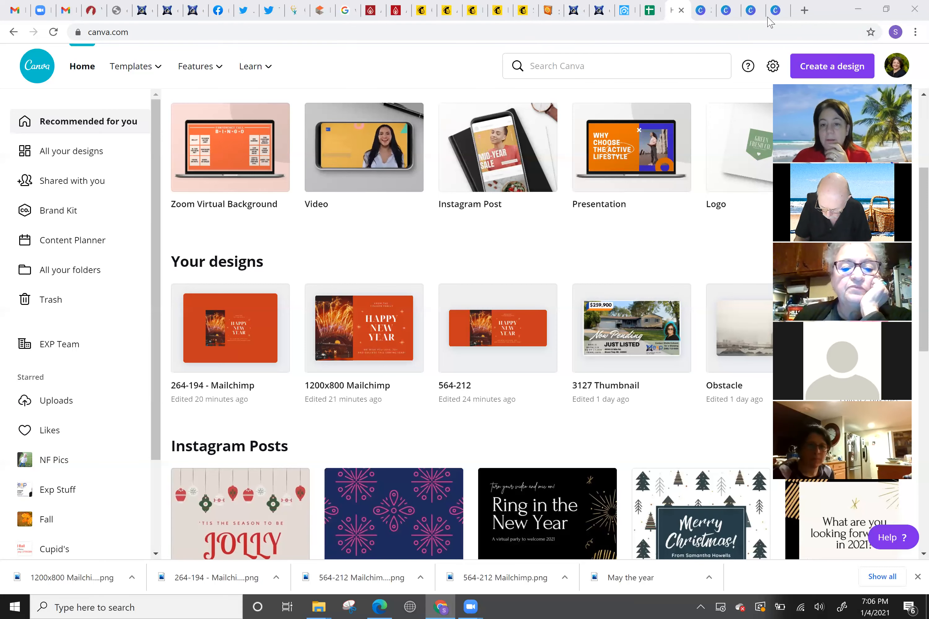
Switch to the Mailchimp tab to show the MiLocal Realty account dashboard
{"action": "left_click", "coordinate": [435, 9]}
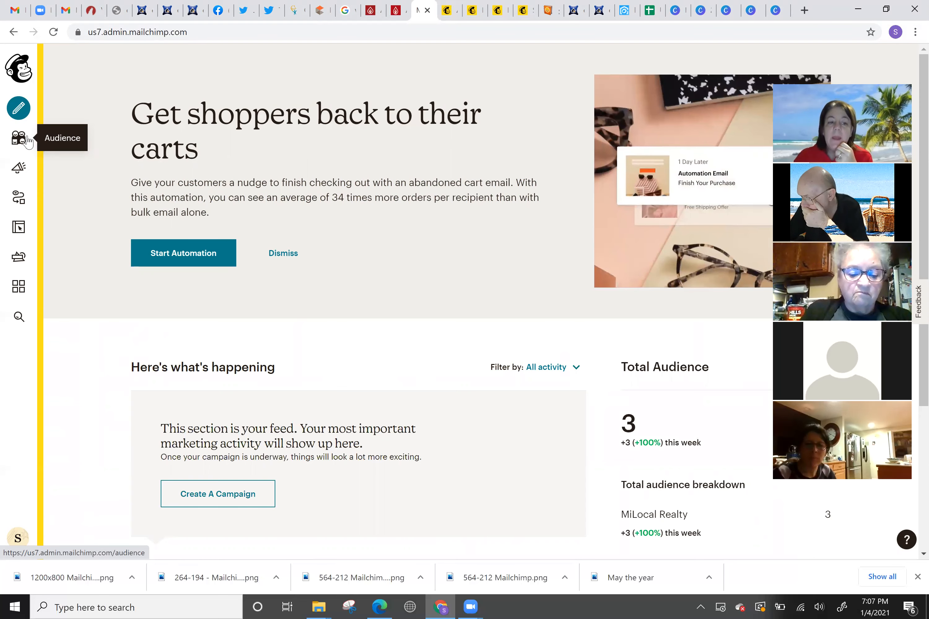
From the Audience dashboard, choose Manage Audience > Add a subscriber for MiLocal Realty
{"action": "left_click", "coordinate": [26, 139]}
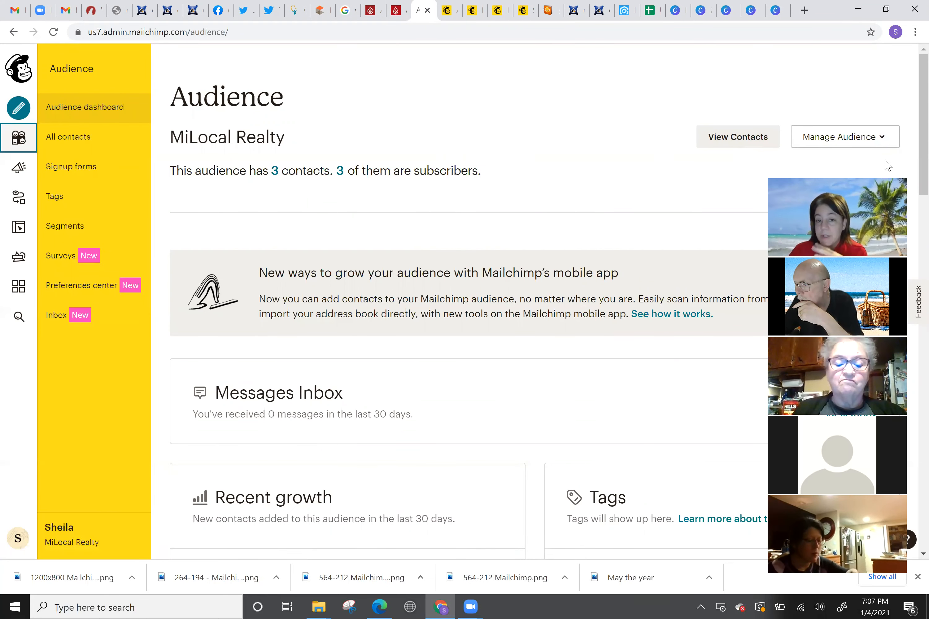
{"action": "left_click", "coordinate": [874, 145]}
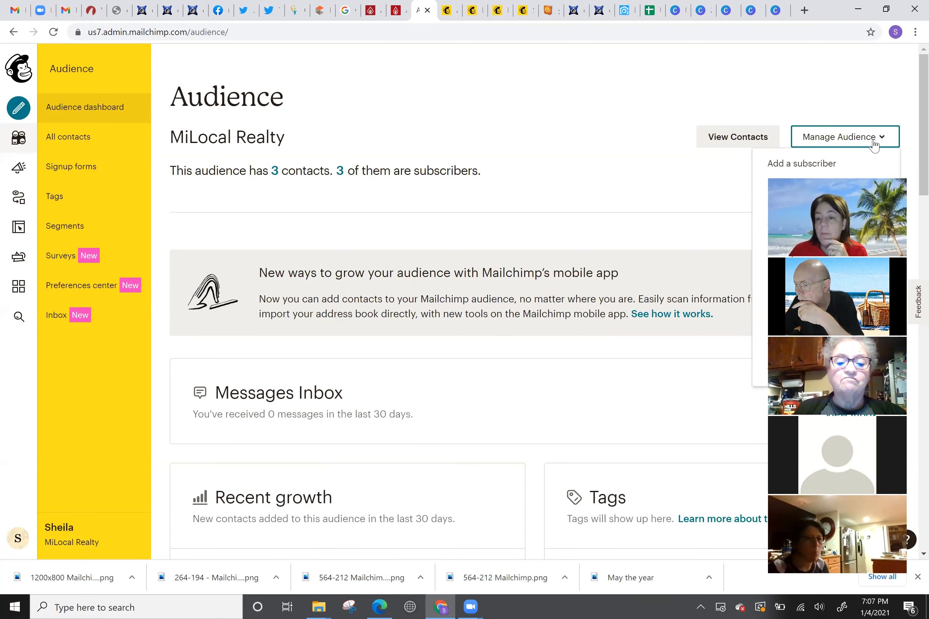
{"action": "left_click", "coordinate": [808, 164]}
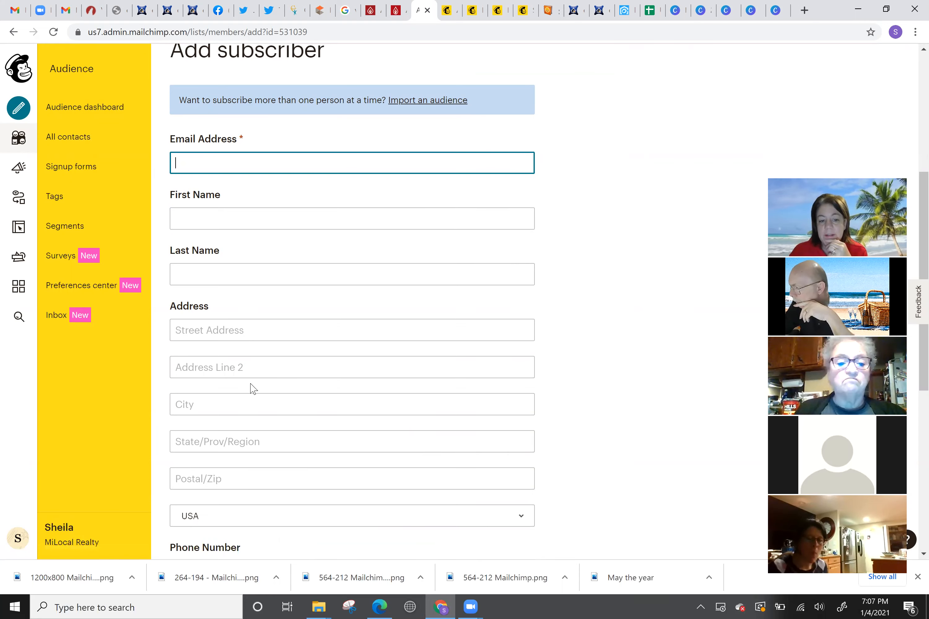
{"action": "scroll", "coordinate": [222, 324], "scroll_direction": "down", "scroll_amount": 3}
{"action": "scroll", "coordinate": [221, 317], "scroll_direction": "down", "scroll_amount": 3}
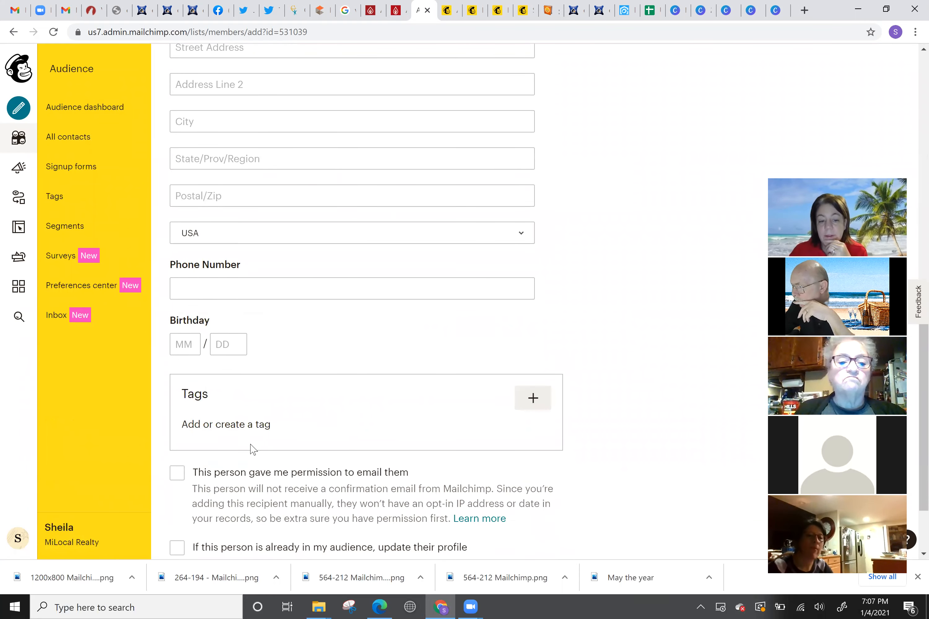
{"action": "scroll", "coordinate": [202, 482], "scroll_direction": "down", "scroll_amount": 2}
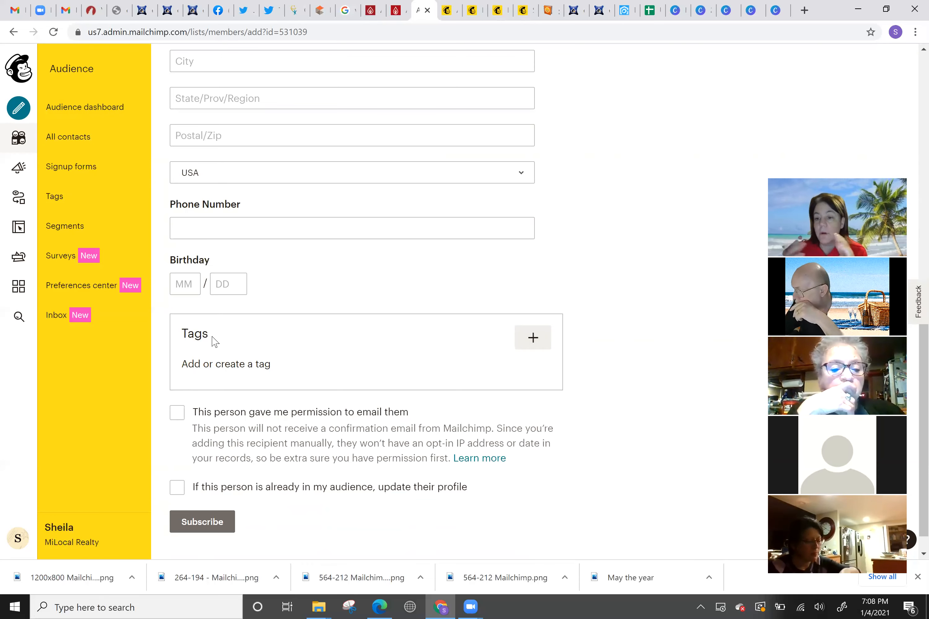
{"action": "scroll", "coordinate": [215, 342], "scroll_direction": "up", "scroll_amount": 3}
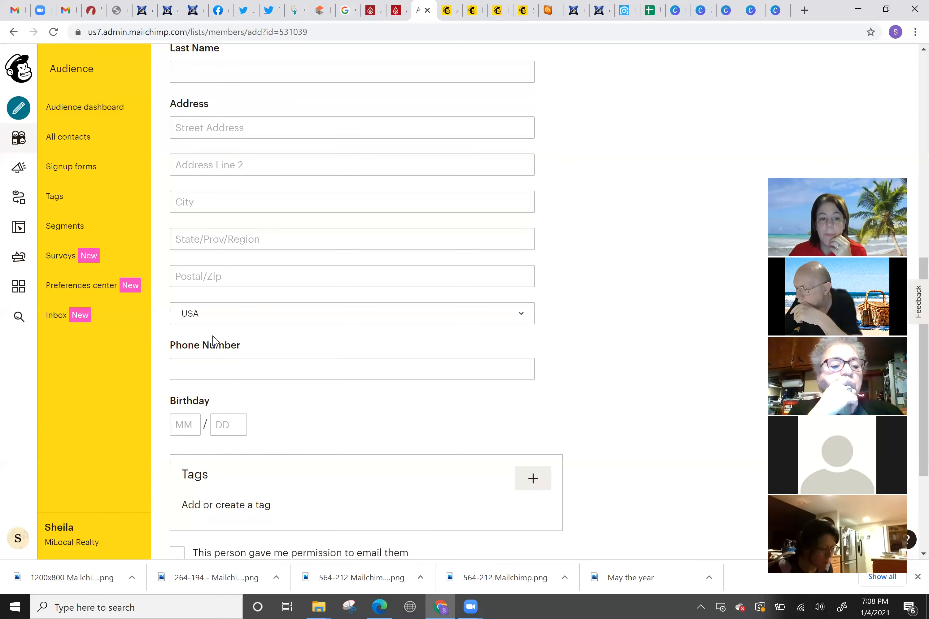
{"action": "scroll", "coordinate": [214, 336], "scroll_direction": "down", "scroll_amount": 2}
{"action": "scroll", "coordinate": [188, 315], "scroll_direction": "up", "scroll_amount": 12}
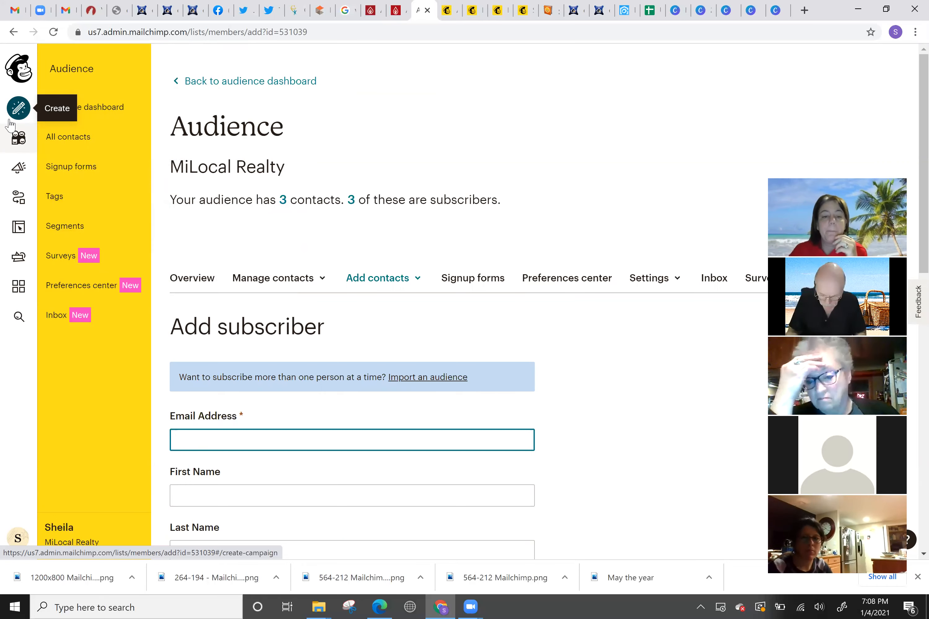
Create an email campaign with the campaign name 'Newsletter'
{"action": "left_click", "coordinate": [22, 116]}
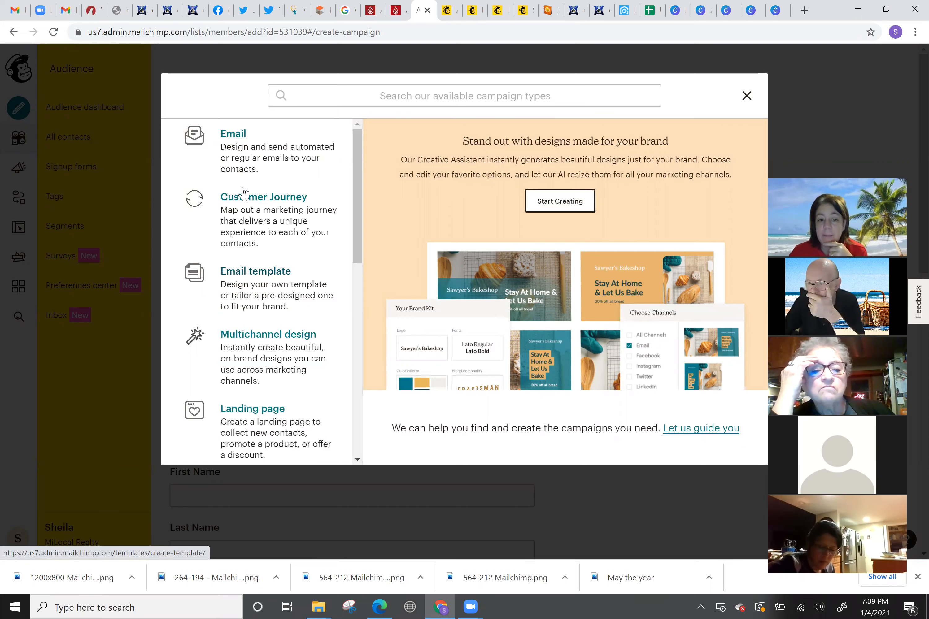
{"action": "left_click", "coordinate": [230, 137]}
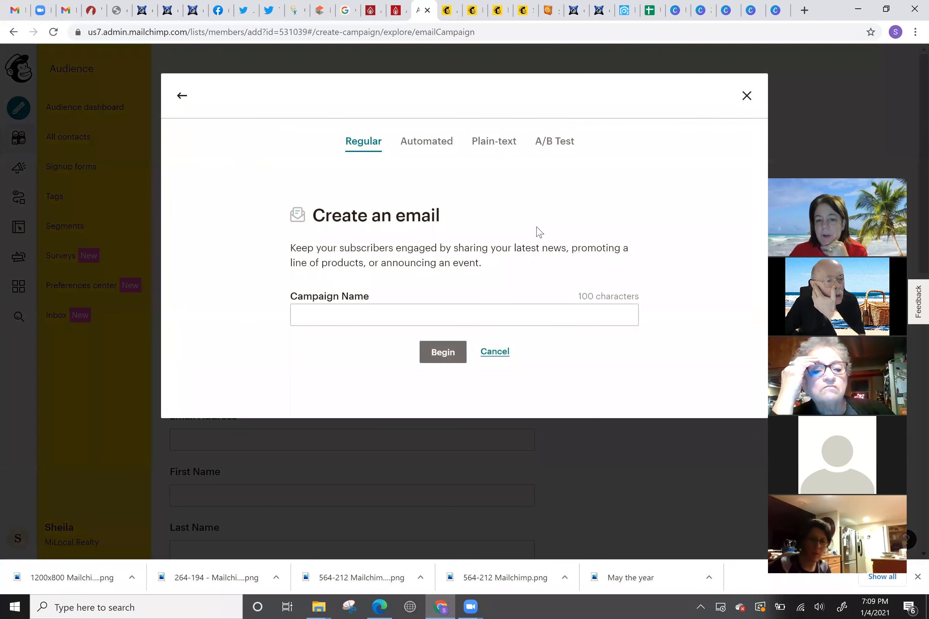
{"action": "left_click", "coordinate": [357, 309]}
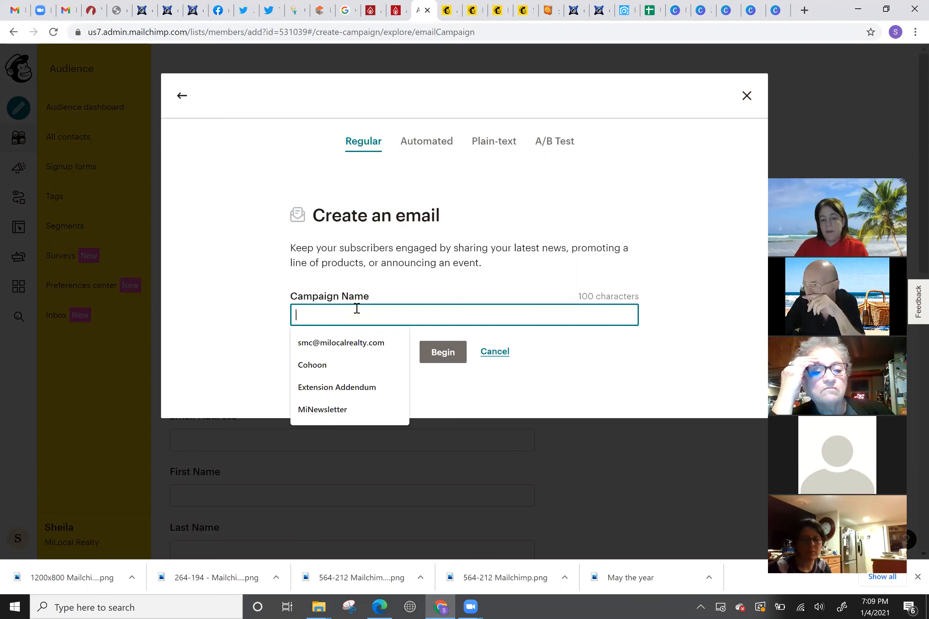
{"action": "type", "text": "Newsletter"}
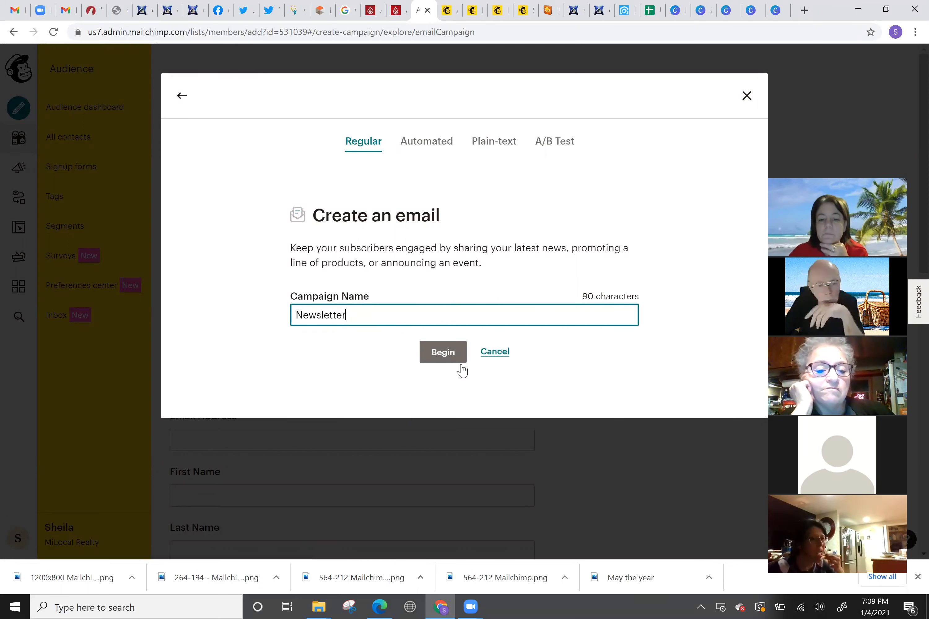
{"action": "left_click", "coordinate": [452, 354]}
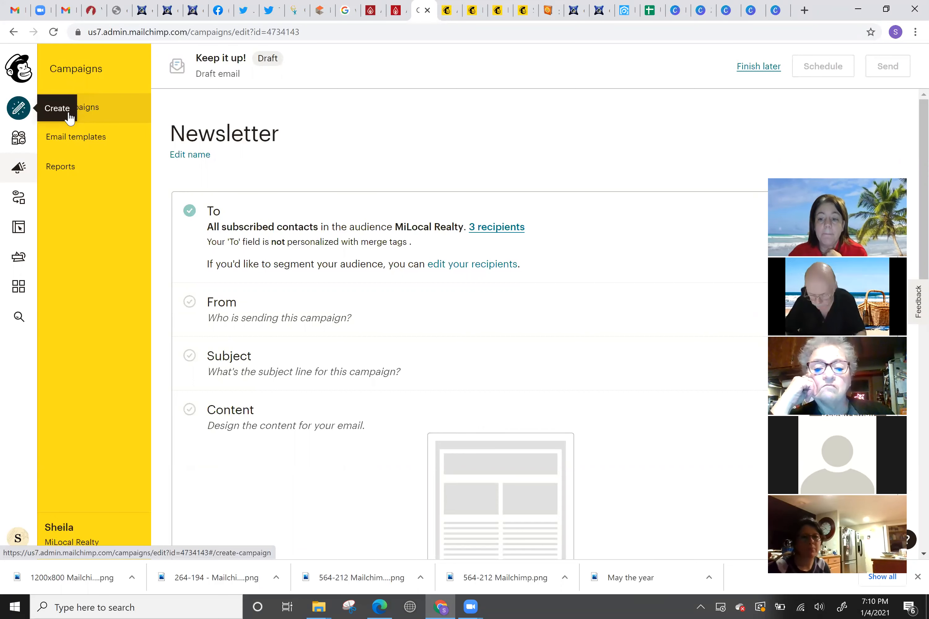
{"action": "left_click", "coordinate": [26, 113]}
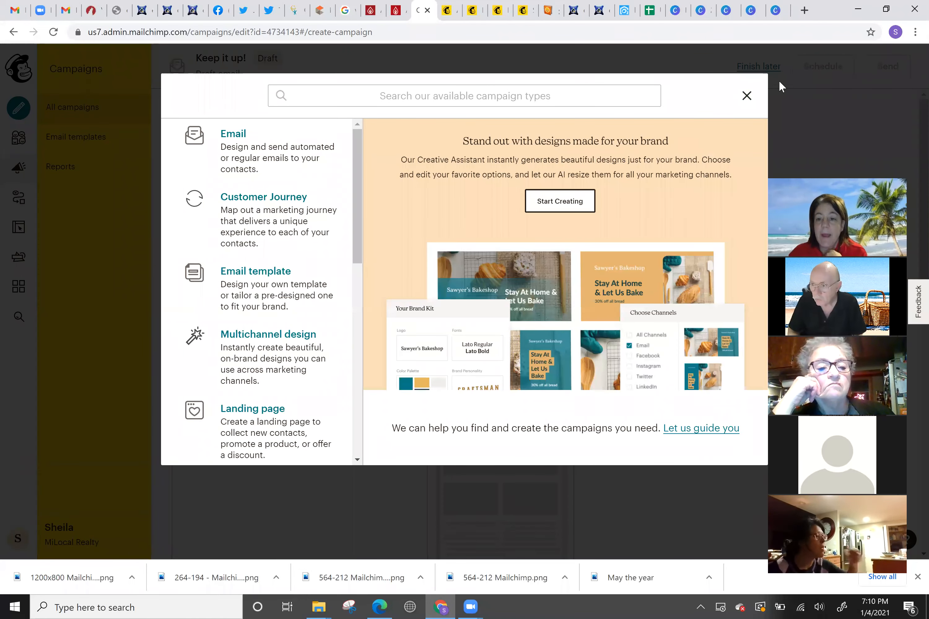
{"action": "left_click", "coordinate": [746, 97]}
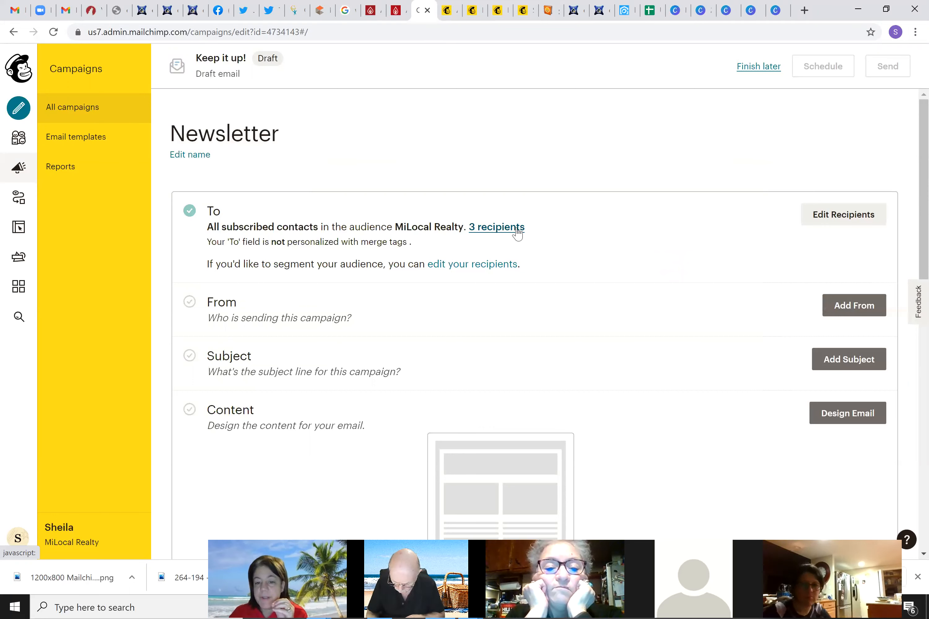
Leave recipients unchanged and add the sender's surname to the From name
{"action": "left_click", "coordinate": [828, 218]}
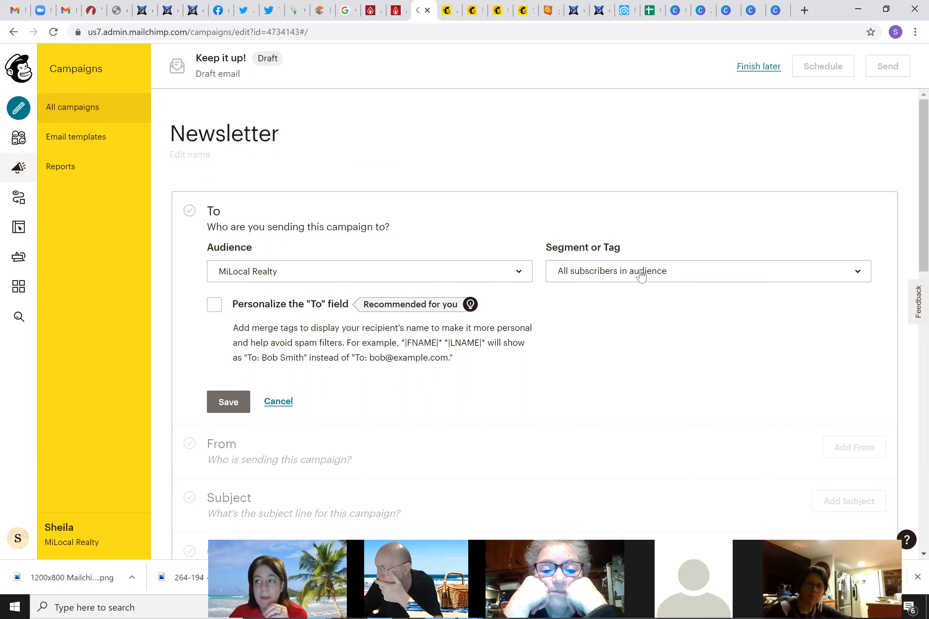
{"action": "left_click", "coordinate": [273, 404]}
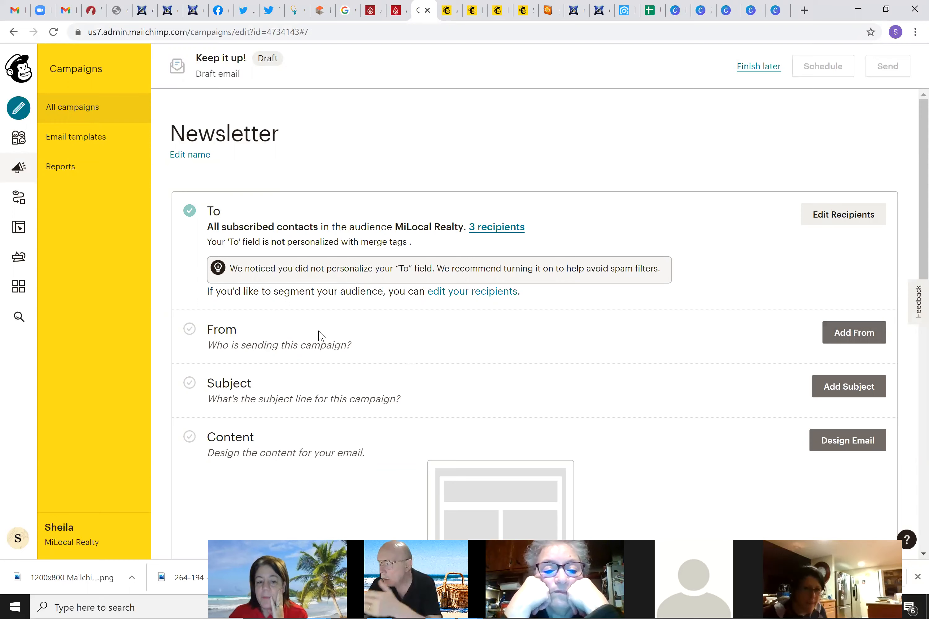
{"action": "left_click", "coordinate": [852, 343]}
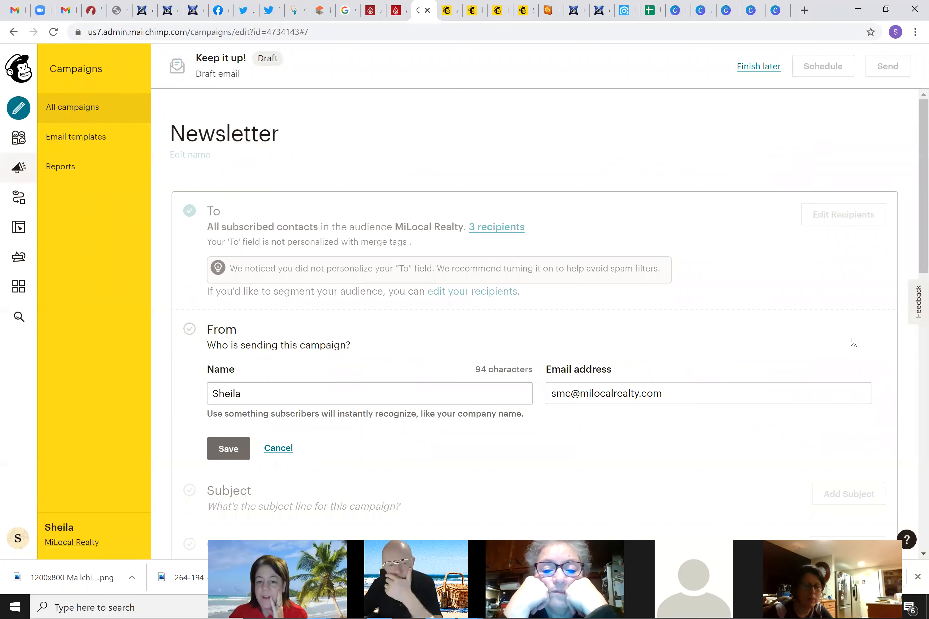
{"action": "left_click", "coordinate": [285, 393]}
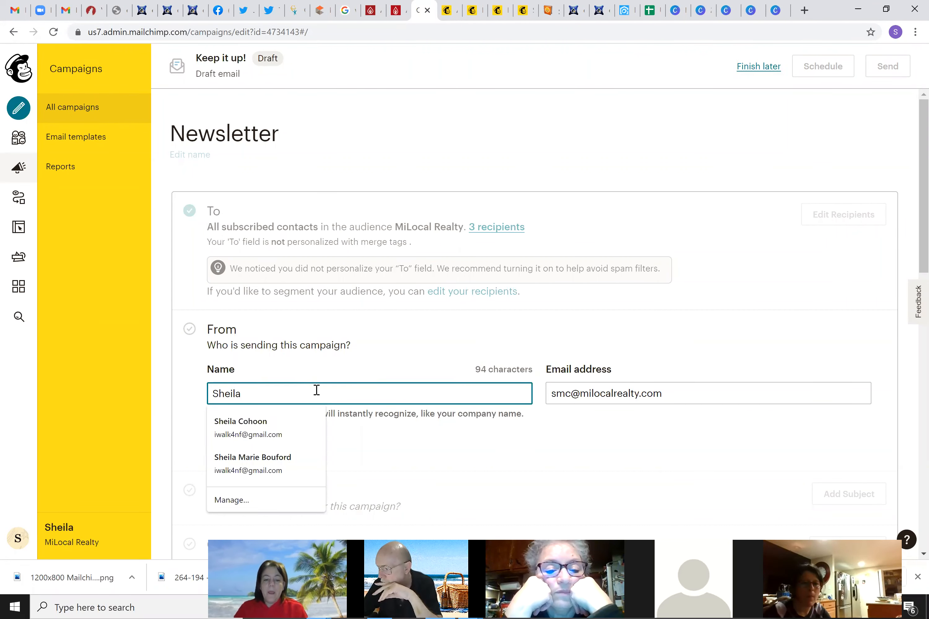
{"action": "type", "text": "Cohoon"}
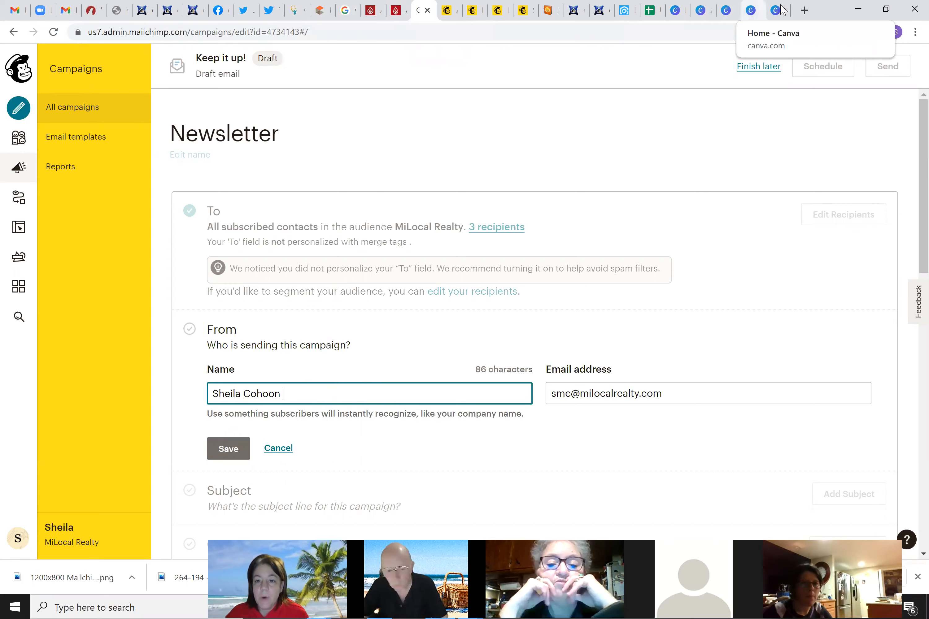
Search Google in a new tab for 'emoji house', then return to the Mailchimp campaign
{"action": "left_click", "coordinate": [803, 11]}
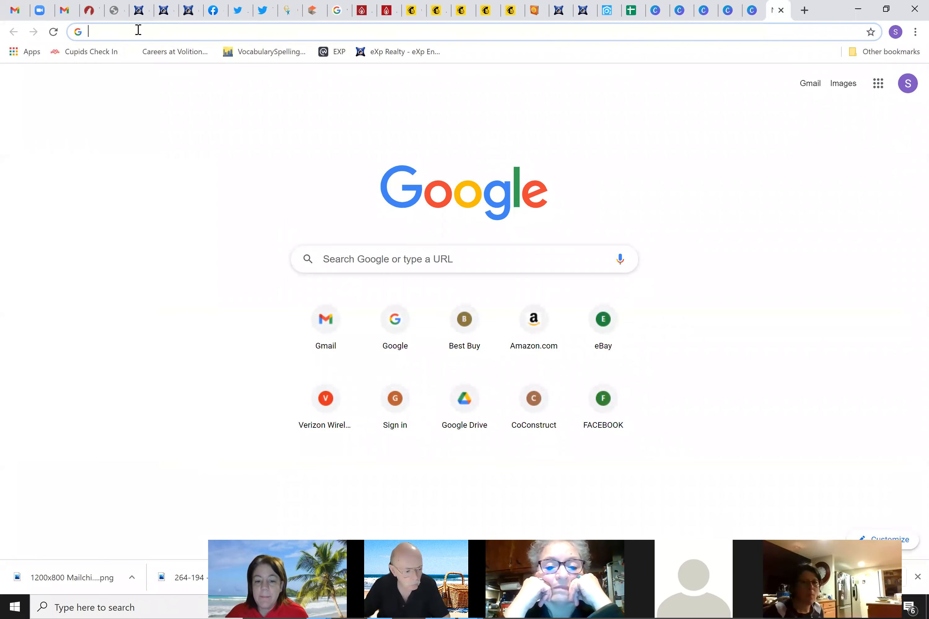
{"action": "type", "text": "e"}
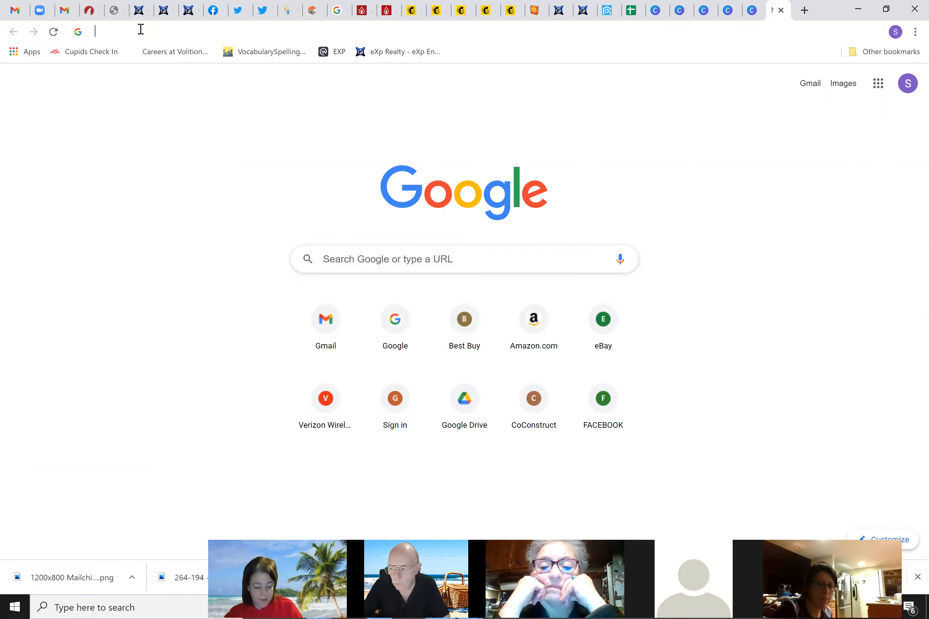
{"action": "type", "text": "mo"}
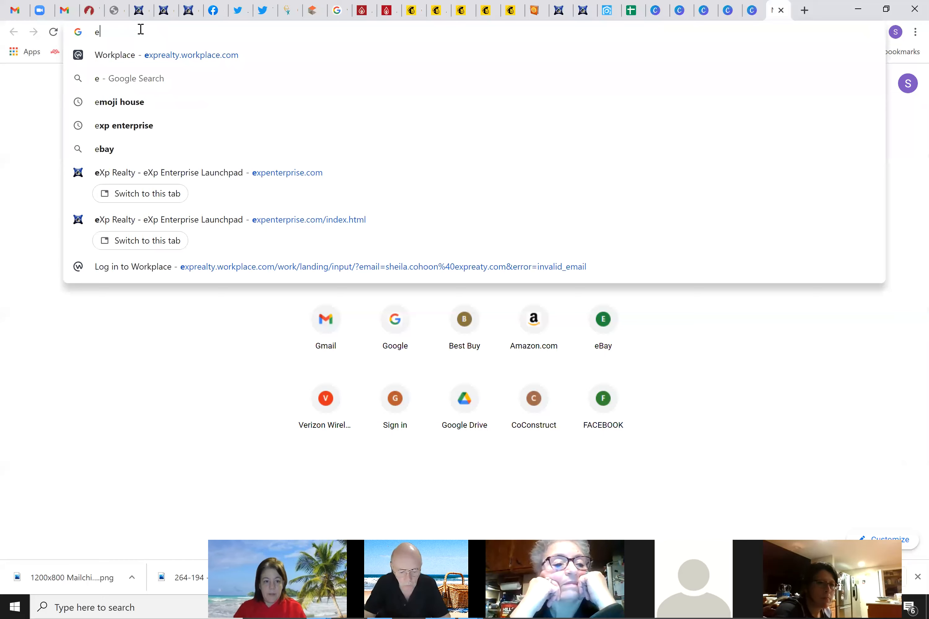
{"action": "type", "text": "ji house"}
{"action": "key", "text": "Return"}
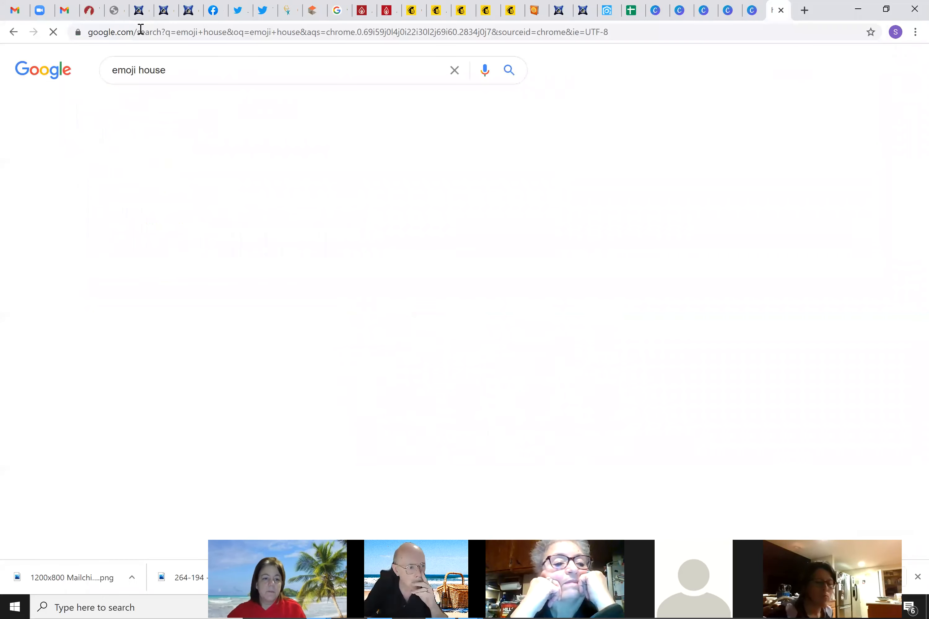
{"action": "scroll", "coordinate": [154, 400], "scroll_direction": "down", "scroll_amount": 1}
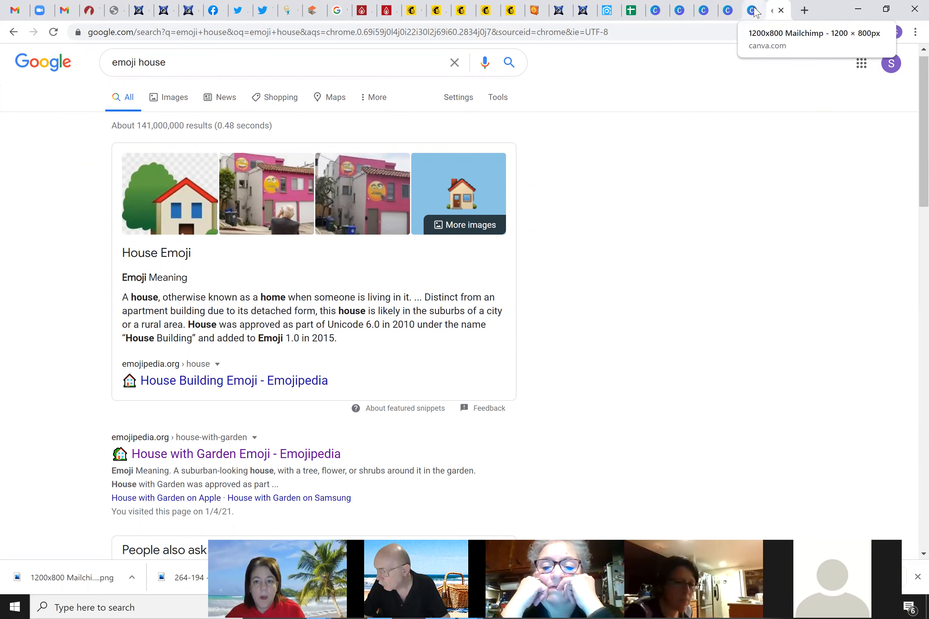
{"action": "left_click", "coordinate": [412, 11]}
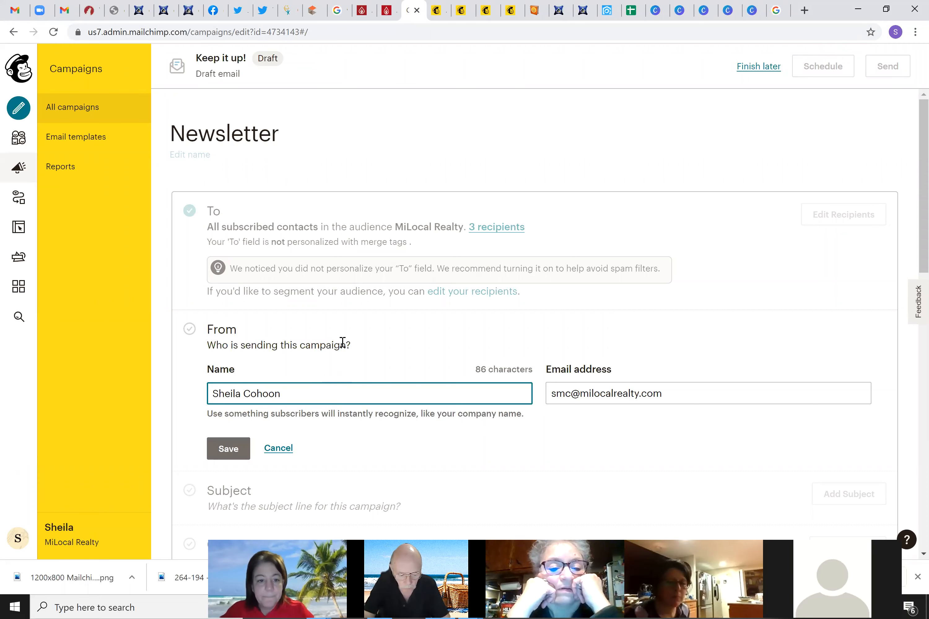
Insert a house emoji after the sender name using the Windows emoji picker
{"action": "key", "text": "super+period"}
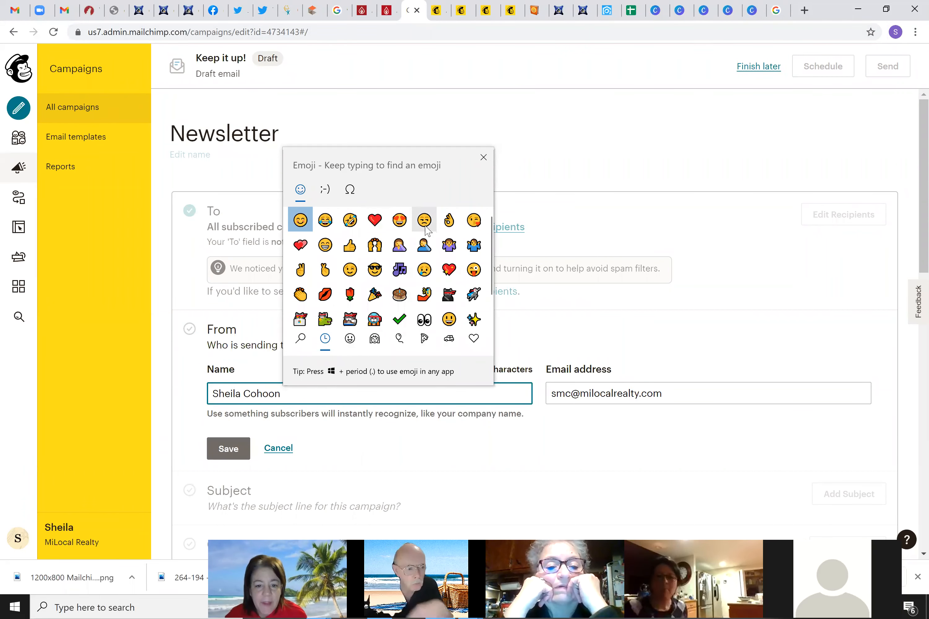
{"action": "scroll", "coordinate": [415, 314], "scroll_direction": "down", "scroll_amount": 1}
{"action": "scroll", "coordinate": [415, 313], "scroll_direction": "down", "scroll_amount": 1}
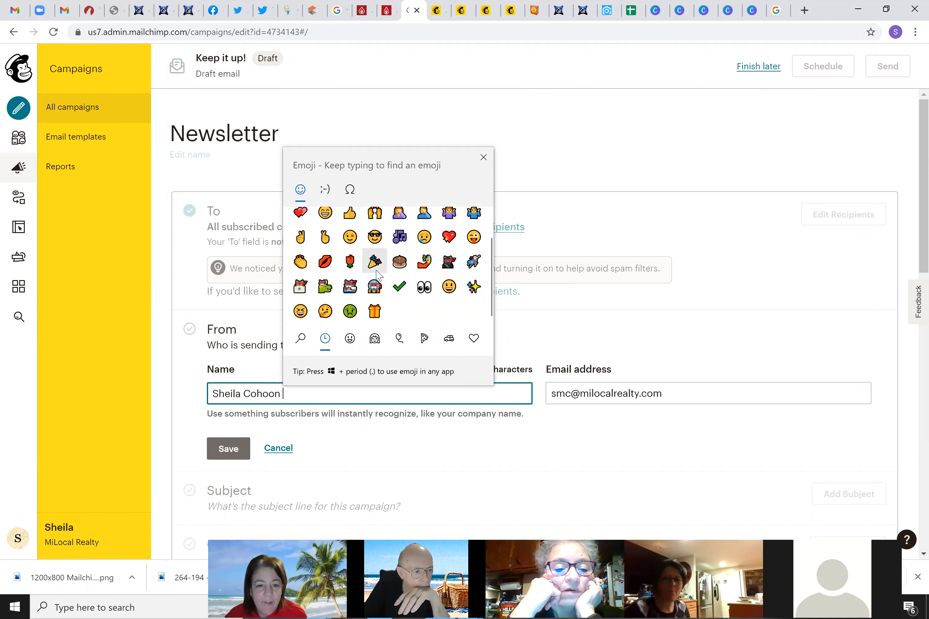
{"action": "scroll", "coordinate": [377, 275], "scroll_direction": "up", "scroll_amount": 2}
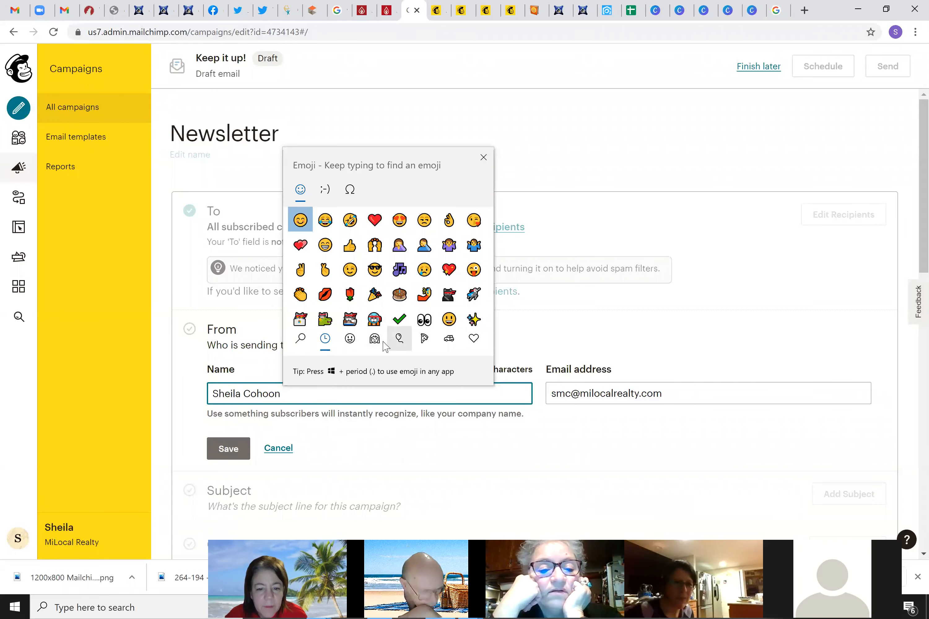
{"action": "left_click", "coordinate": [350, 338]}
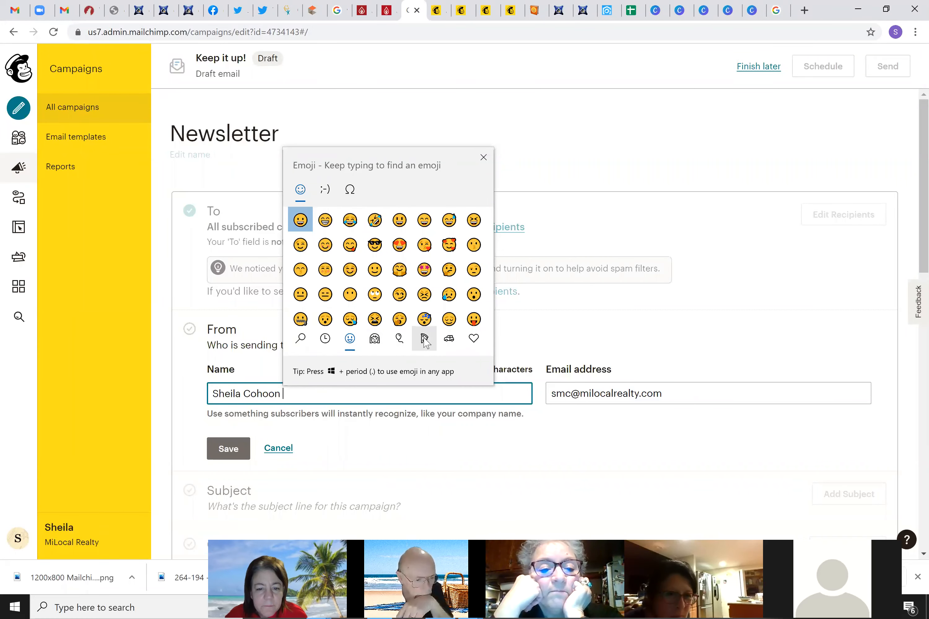
{"action": "left_click", "coordinate": [445, 340]}
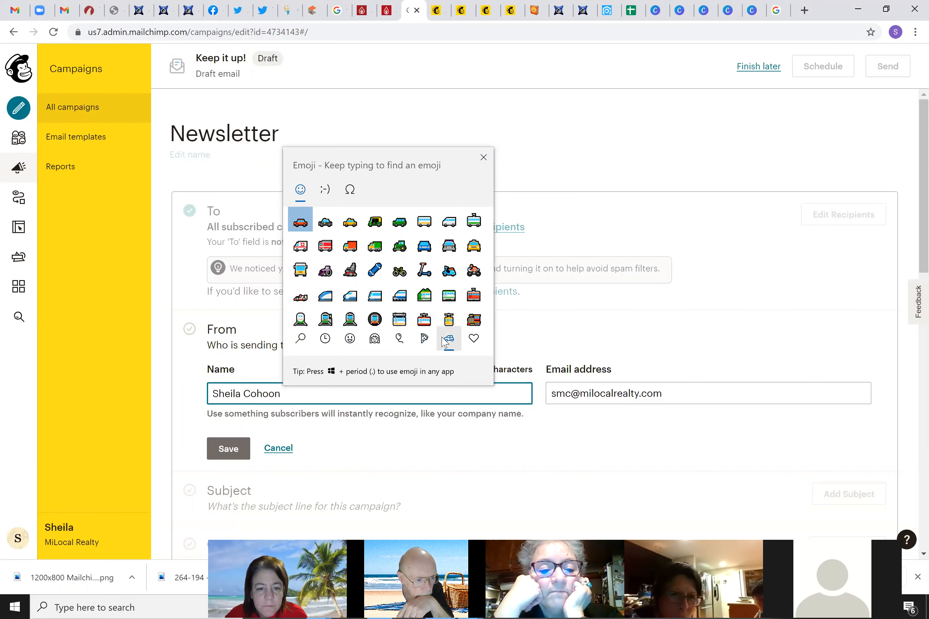
{"action": "scroll", "coordinate": [371, 275], "scroll_direction": "down", "scroll_amount": 2}
{"action": "scroll", "coordinate": [365, 280], "scroll_direction": "down", "scroll_amount": 5}
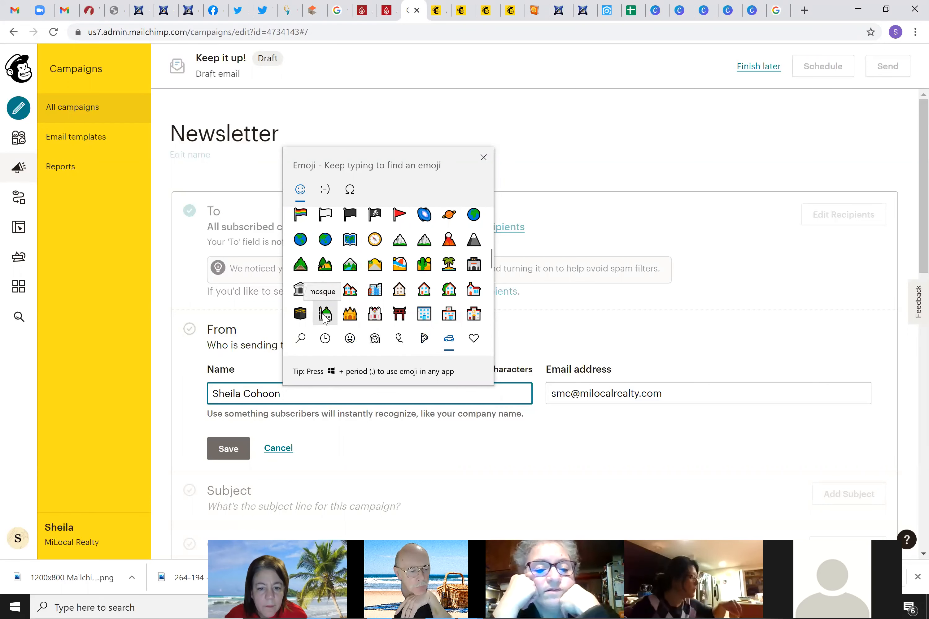
{"action": "left_click", "coordinate": [449, 289]}
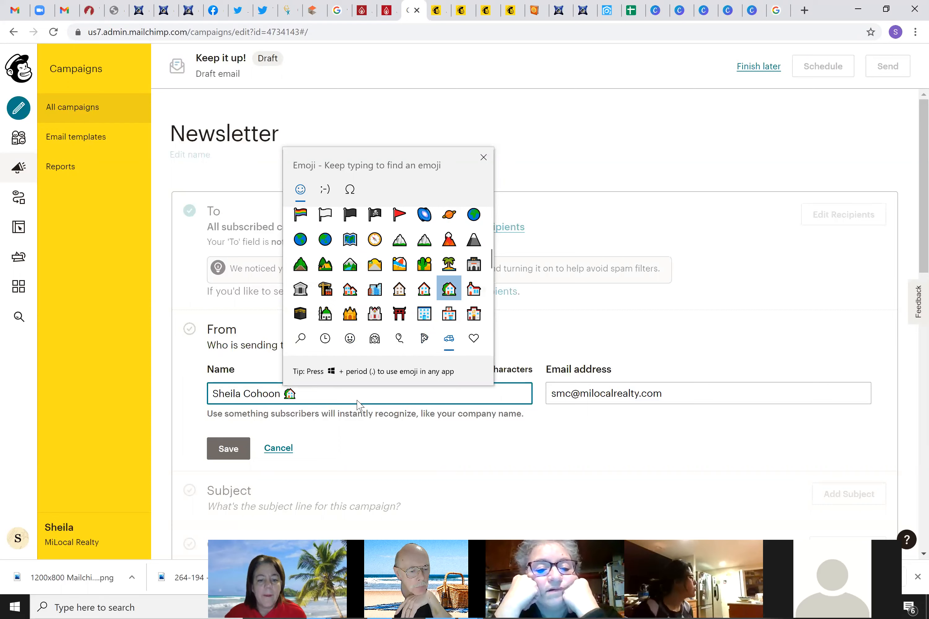
{"action": "left_click", "coordinate": [514, 393]}
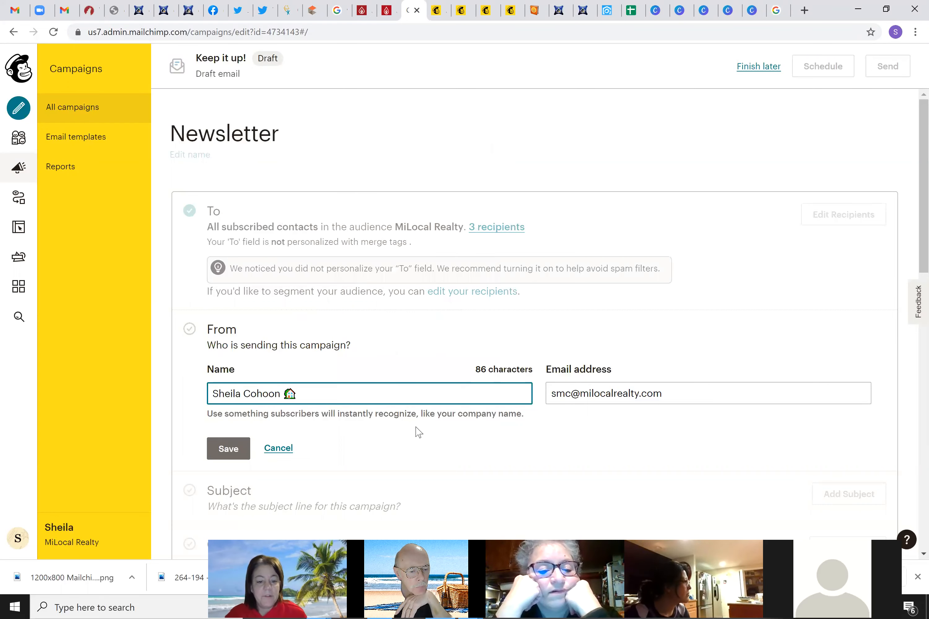
Save the campaign's From name and email address
{"action": "scroll", "coordinate": [418, 431], "scroll_direction": "down", "scroll_amount": 1}
{"action": "scroll", "coordinate": [223, 294], "scroll_direction": "down", "scroll_amount": 2}
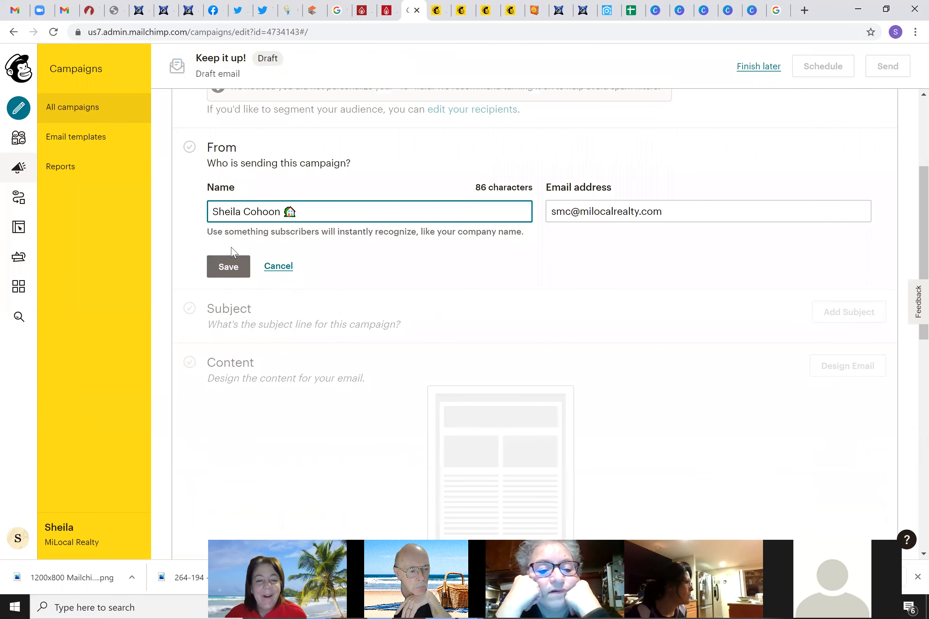
{"action": "left_click", "coordinate": [219, 270]}
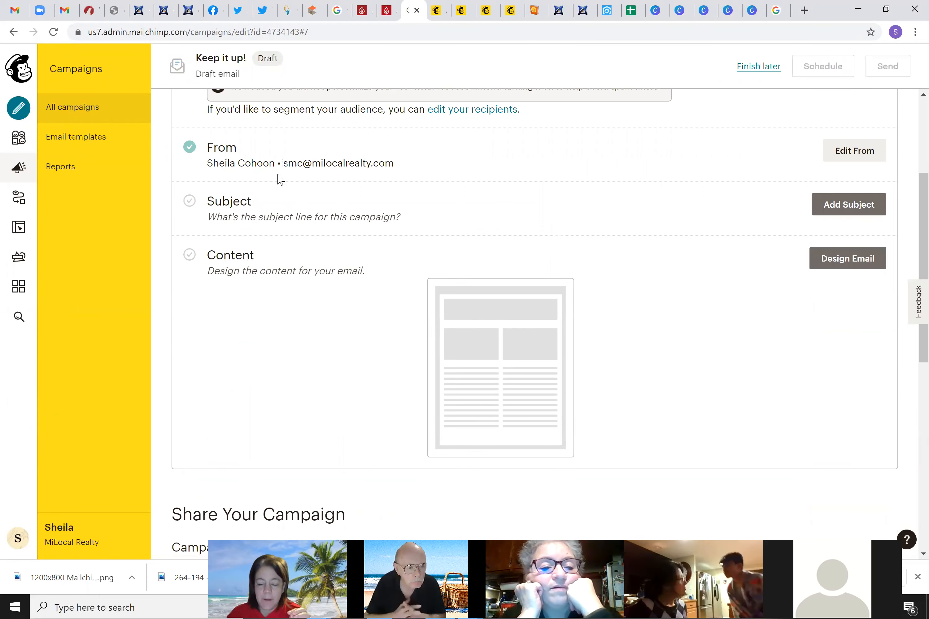
Set the subject to 'Weekly Peek' and preview text to 'What's New?', then save
{"action": "left_click", "coordinate": [850, 208]}
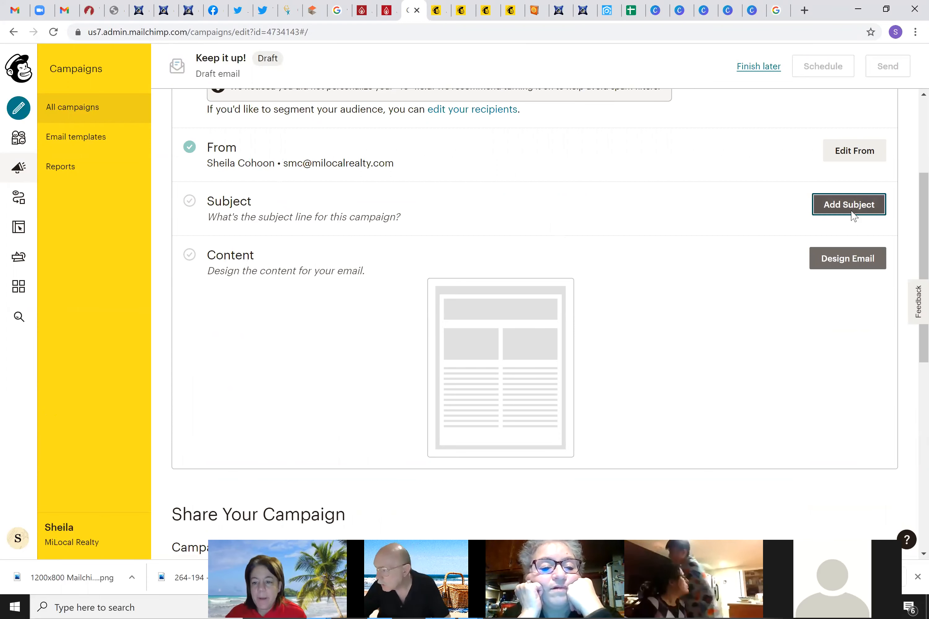
{"action": "left_click", "coordinate": [359, 279]}
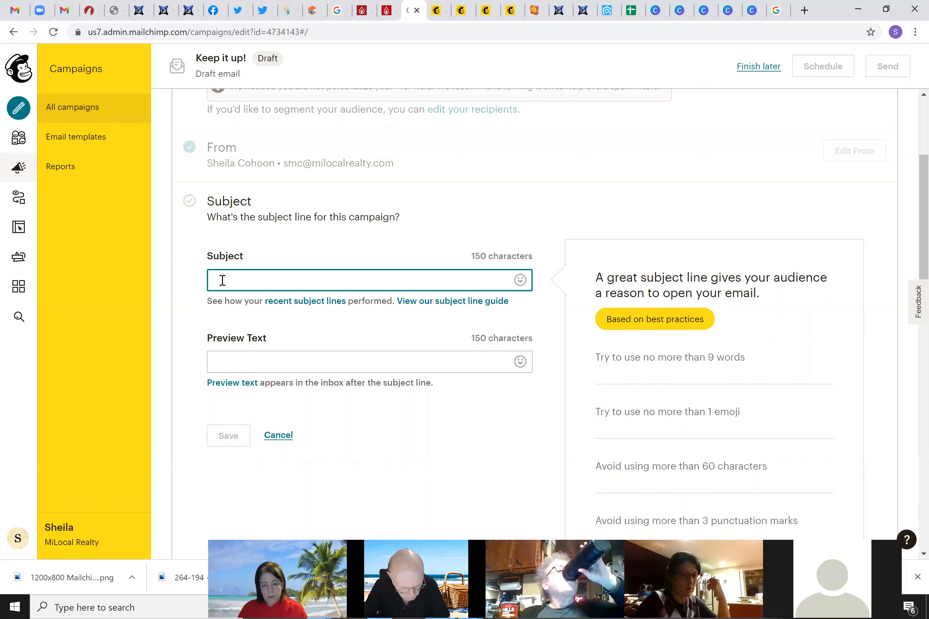
{"action": "type", "text": "New"}
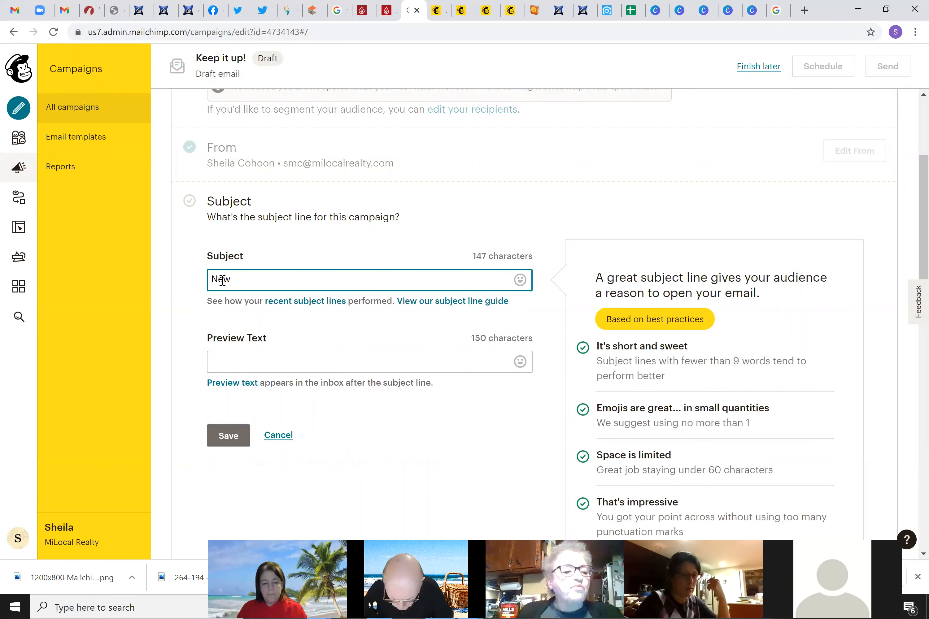
{"action": "key", "text": "BackSpace"}
{"action": "key", "text": "BackSpace"}
{"action": "key", "text": "BackSpace"}
{"action": "type", "text": "Whe"}
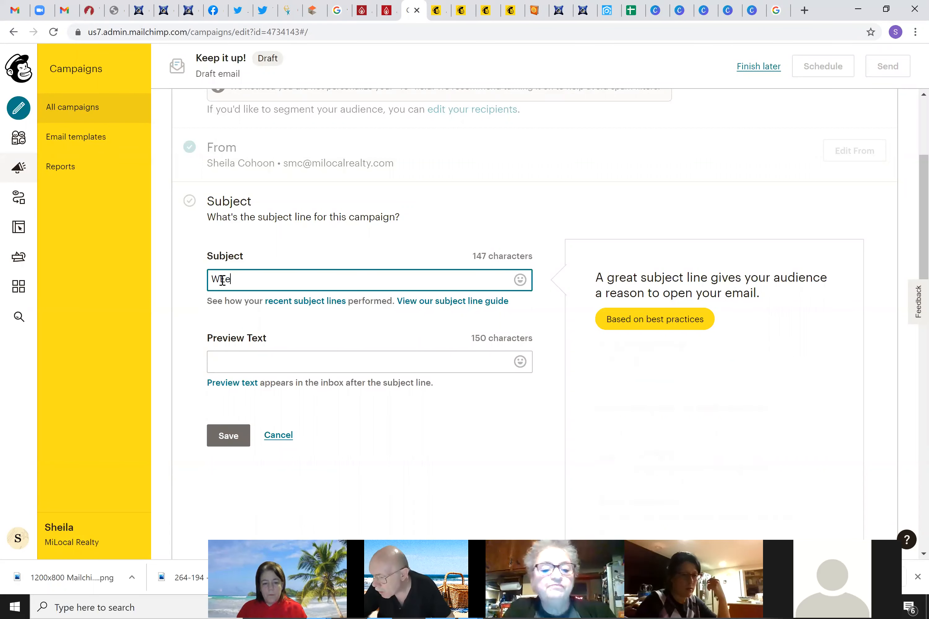
{"action": "type", "text": "kly Peek"}
{"action": "key", "text": "Tab"}
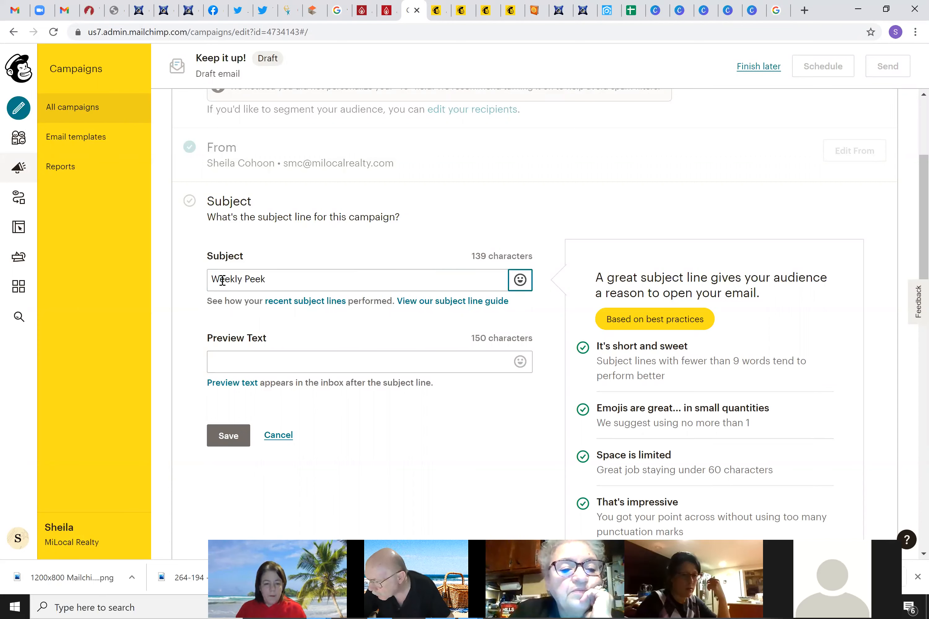
{"action": "left_click", "coordinate": [253, 361]}
{"action": "type", "text": "What's New"}
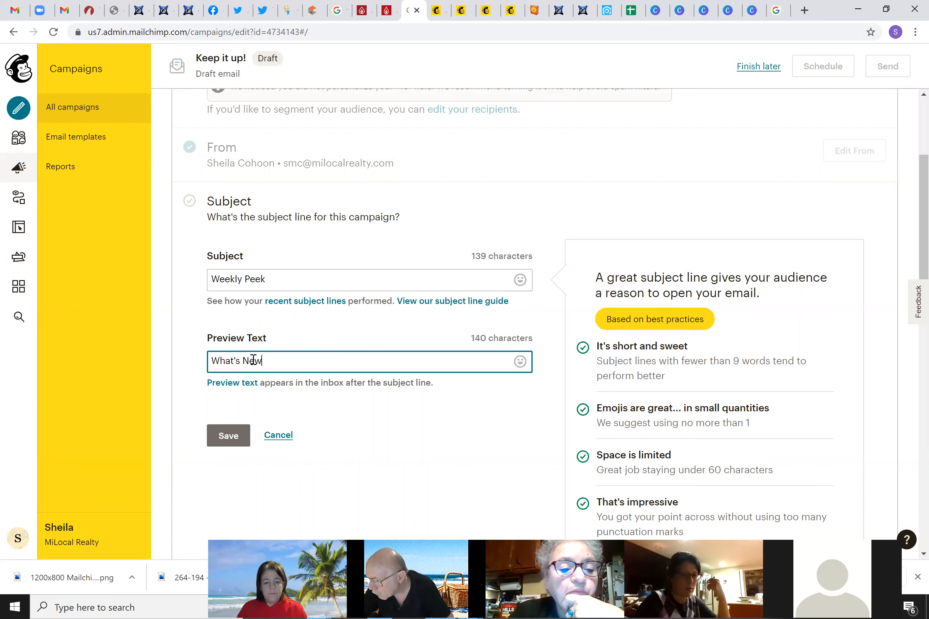
{"action": "type", "text": "?"}
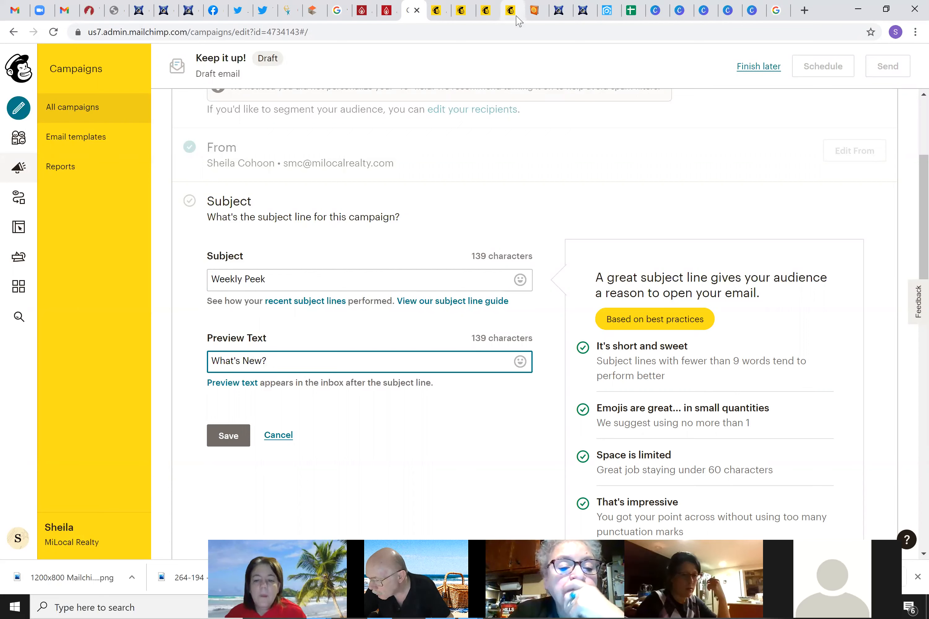
{"action": "left_click", "coordinate": [232, 437]}
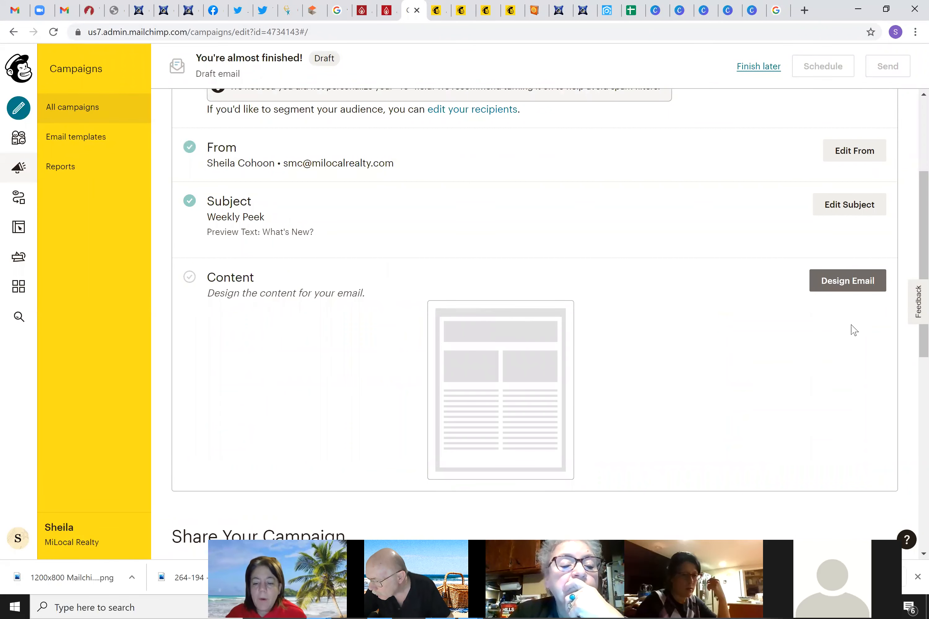
Choose Design Email under Content to bring up the Classic vs New builder chooser
{"action": "left_click", "coordinate": [848, 281]}
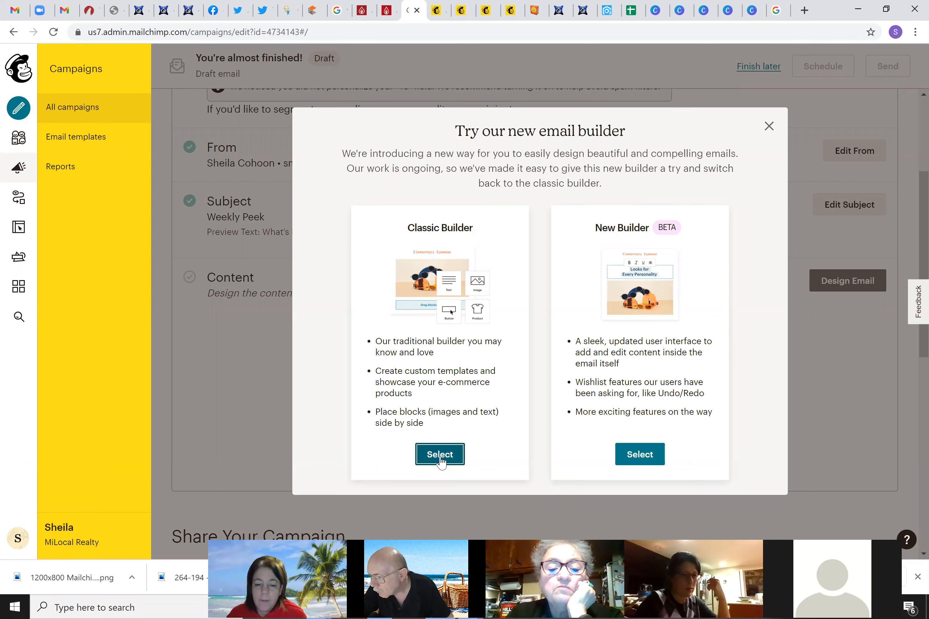
Select the Classic Builder and browse the featured template layouts
{"action": "left_click", "coordinate": [441, 463]}
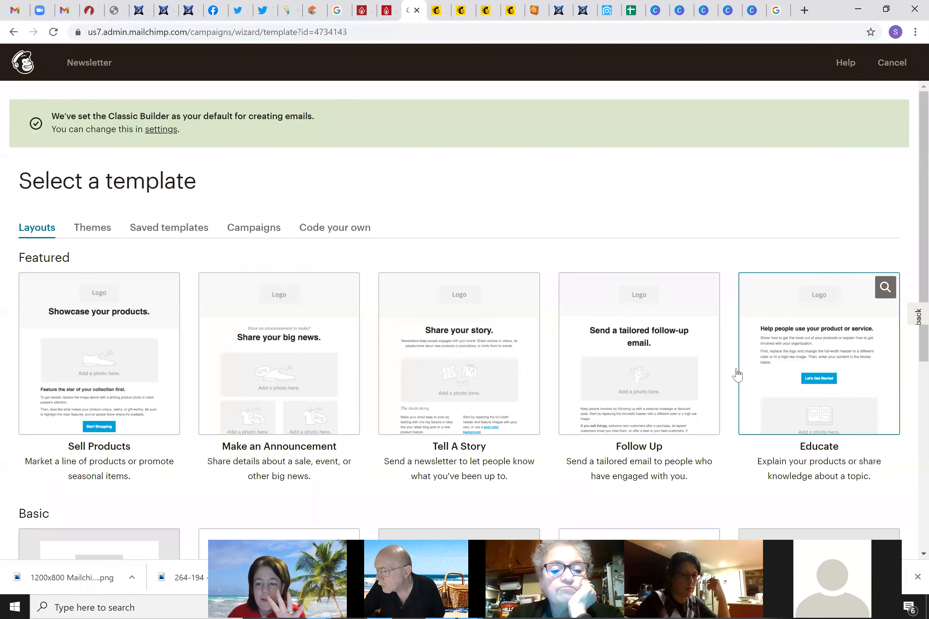
{"action": "scroll", "coordinate": [292, 379], "scroll_direction": "down", "scroll_amount": 1}
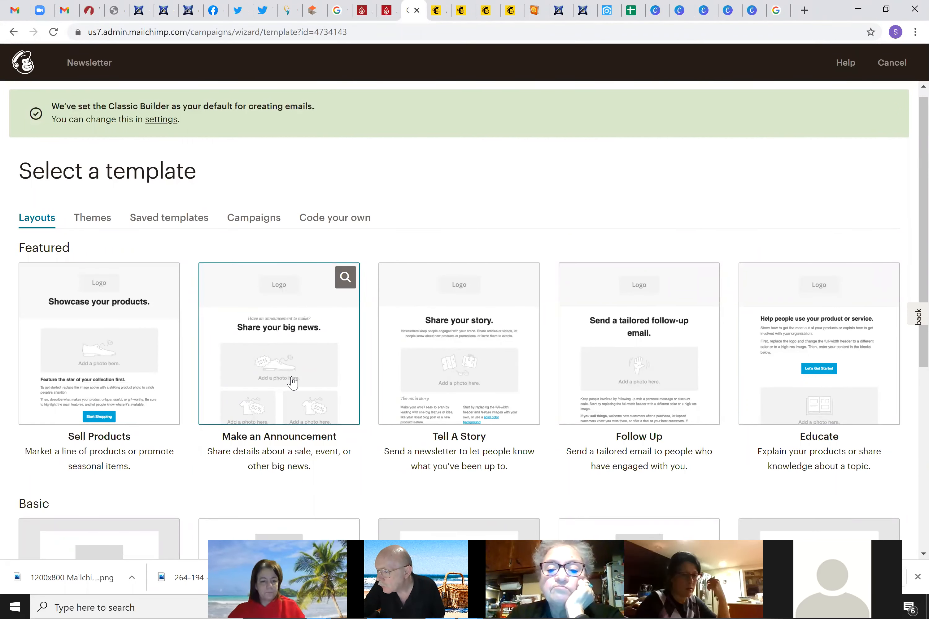
Open the Make an Announcement template in the classic editor
{"action": "left_click", "coordinate": [263, 308]}
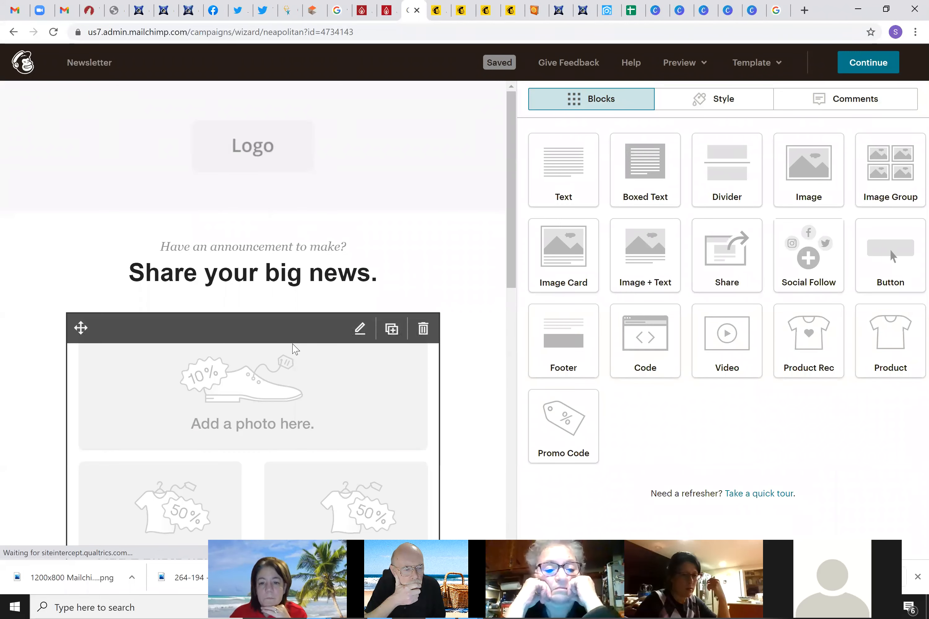
{"action": "mouse_move", "coordinate": [272, 152]}
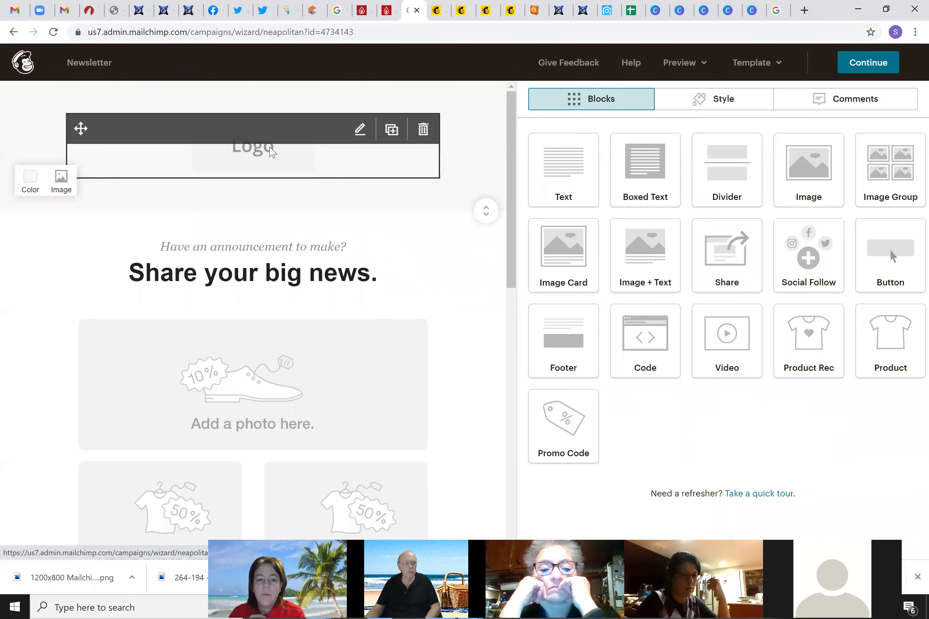
{"action": "mouse_move", "coordinate": [343, 365]}
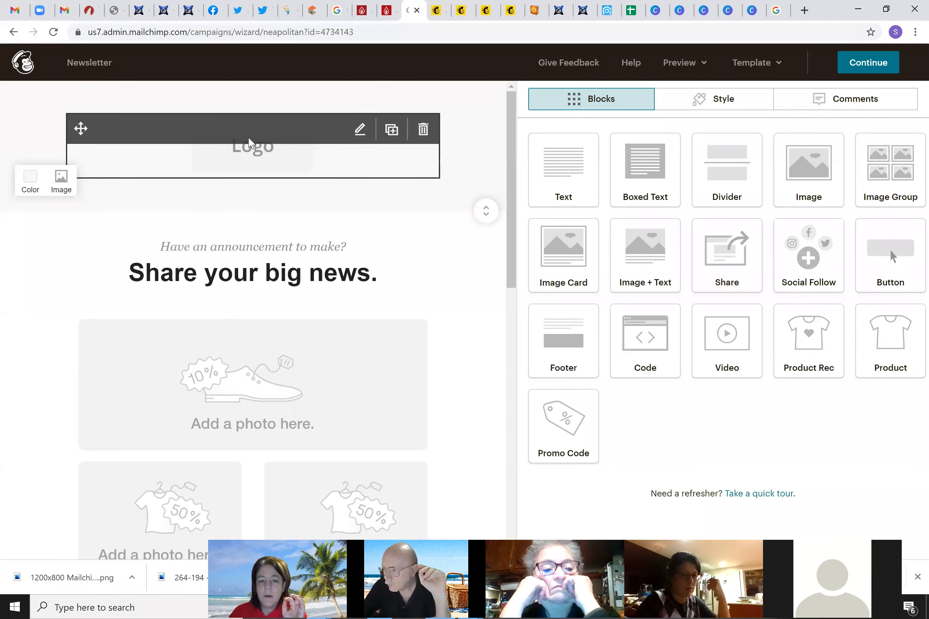
Inspect the settings panels of the logo image and the announcement photo group
{"action": "left_click", "coordinate": [248, 142]}
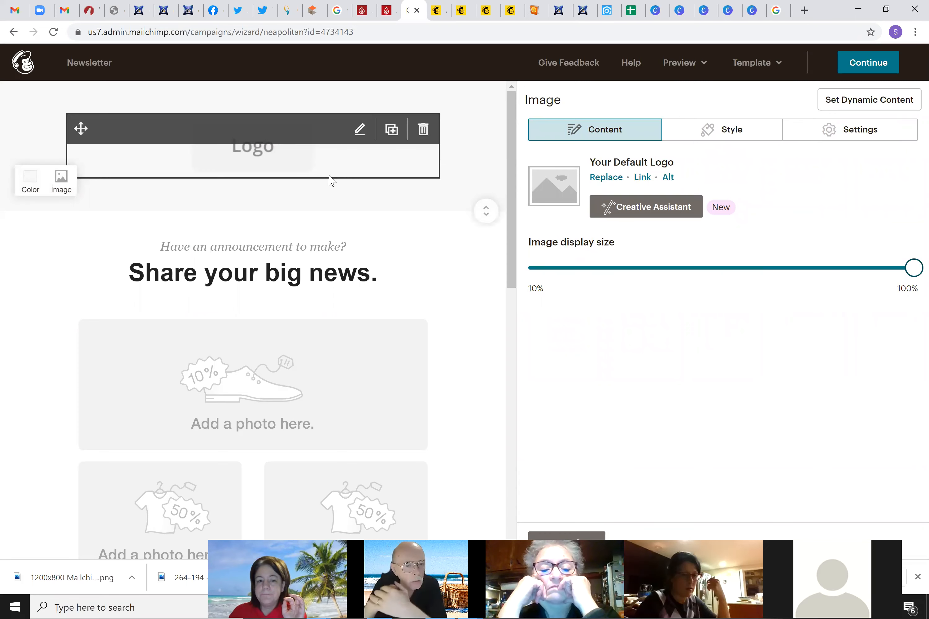
{"action": "left_click", "coordinate": [289, 414]}
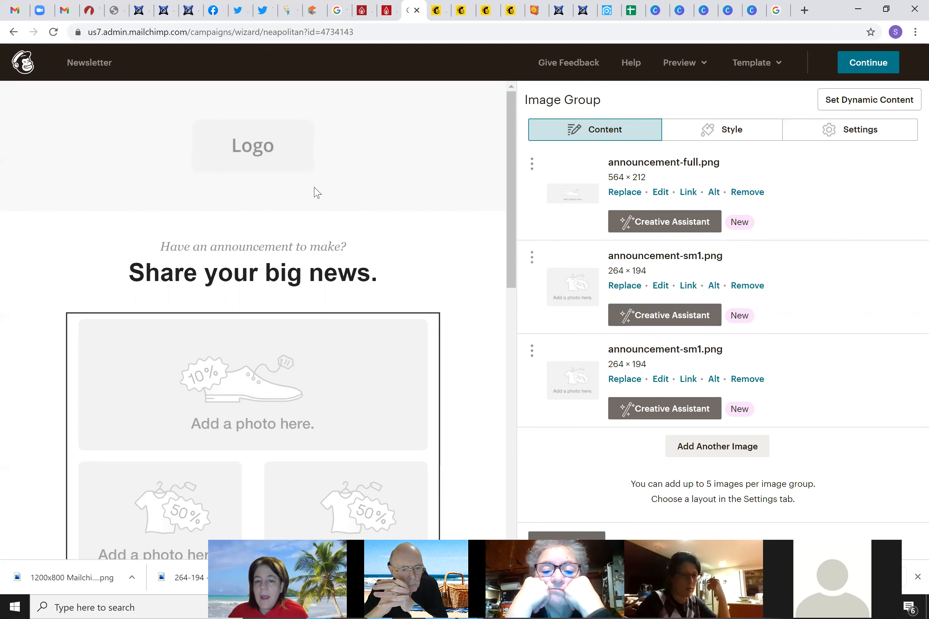
{"action": "mouse_move", "coordinate": [348, 243]}
{"action": "scroll", "coordinate": [347, 239], "scroll_direction": "down", "scroll_amount": 3}
{"action": "scroll", "coordinate": [347, 231], "scroll_direction": "up", "scroll_amount": 3}
{"action": "left_click", "coordinate": [318, 176]}
{"action": "left_click", "coordinate": [317, 176]}
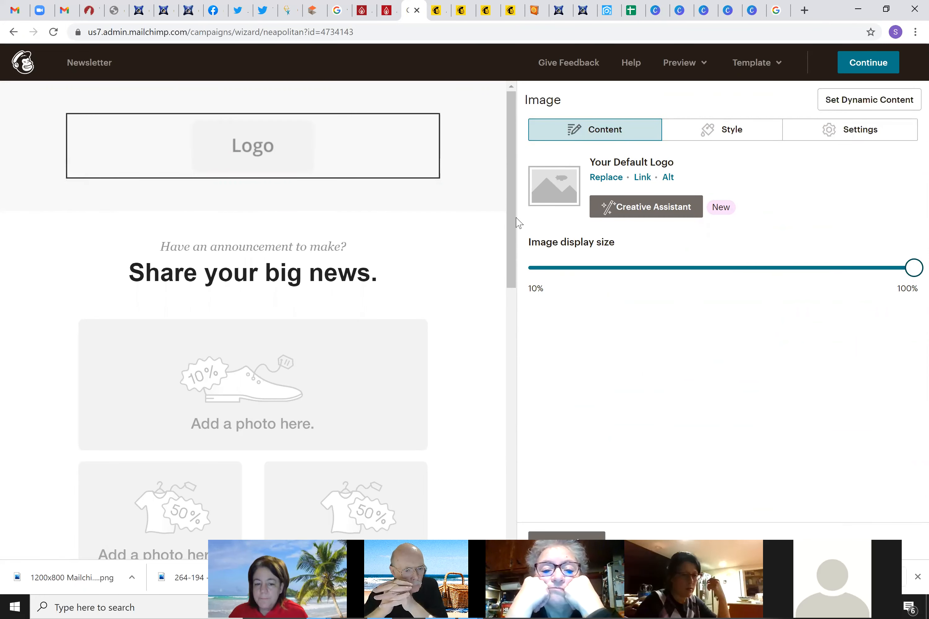
{"action": "scroll", "coordinate": [408, 285], "scroll_direction": "down", "scroll_amount": 2}
{"action": "scroll", "coordinate": [409, 278], "scroll_direction": "up", "scroll_amount": 2}
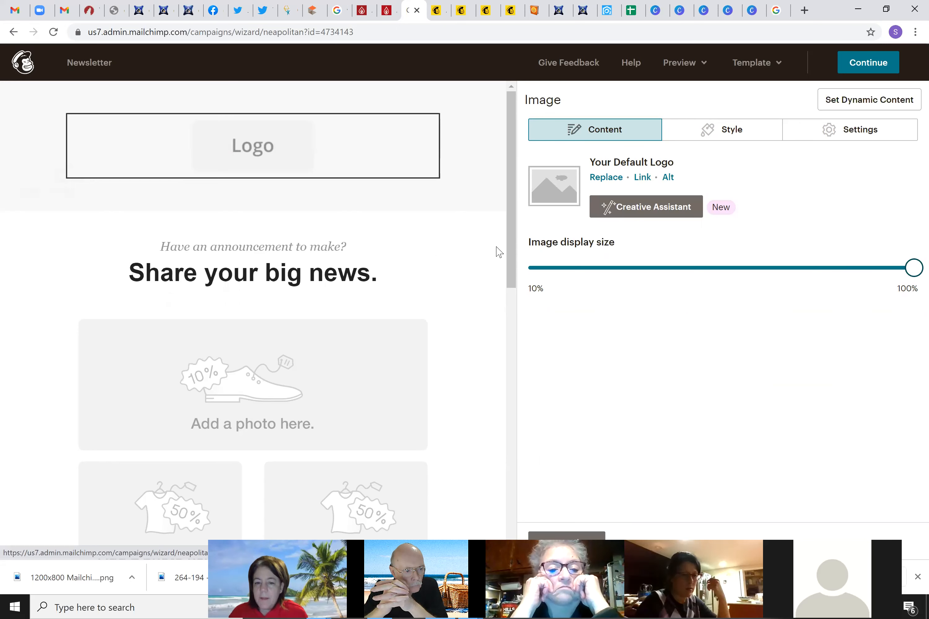
{"action": "left_click_drag", "start_coordinate": [513, 212], "coordinate": [513, 130]}
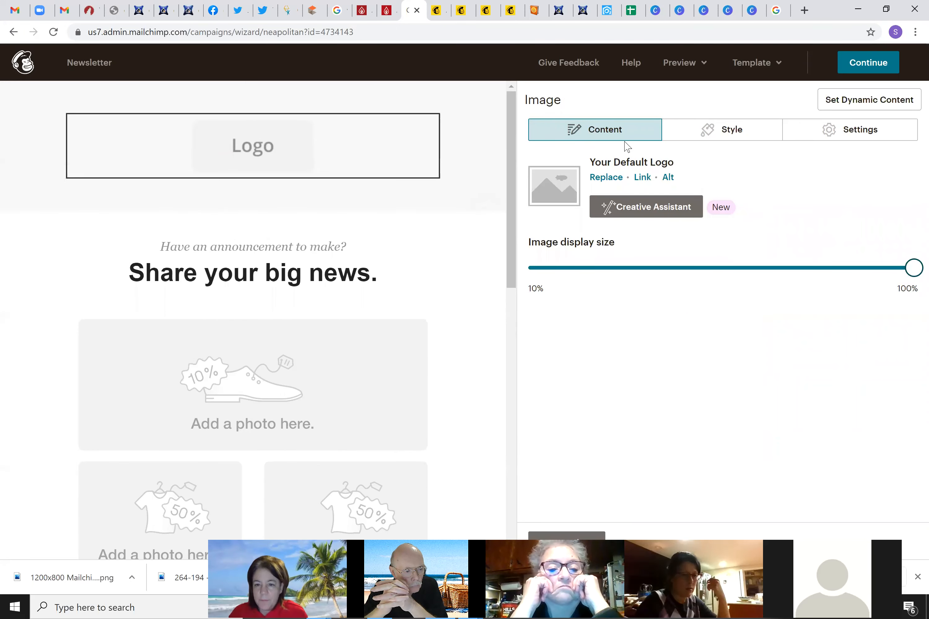
{"action": "left_click", "coordinate": [608, 124]}
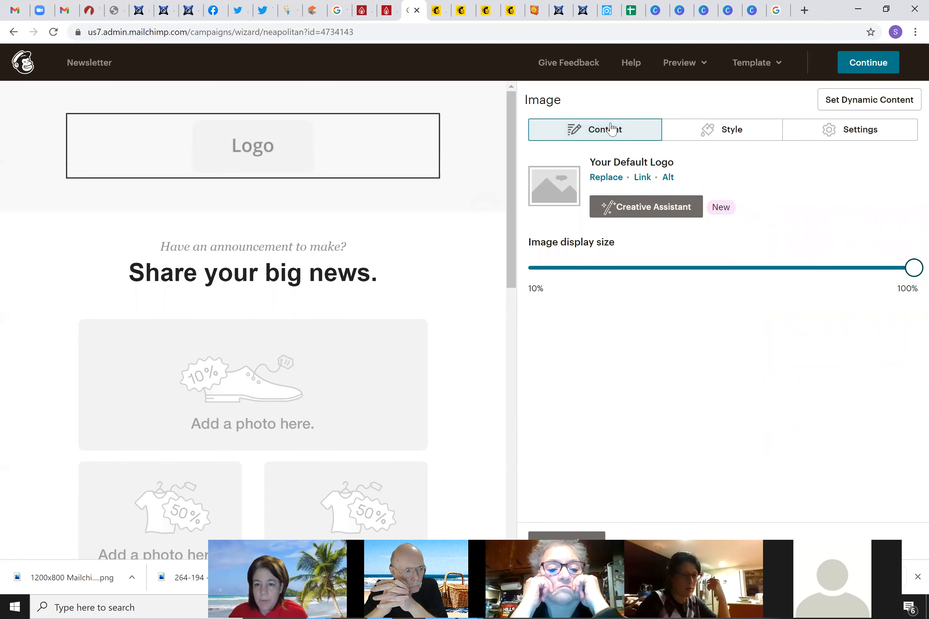
{"action": "left_click", "coordinate": [604, 537]}
{"action": "left_click_drag", "start_coordinate": [836, 176], "coordinate": [187, 193]}
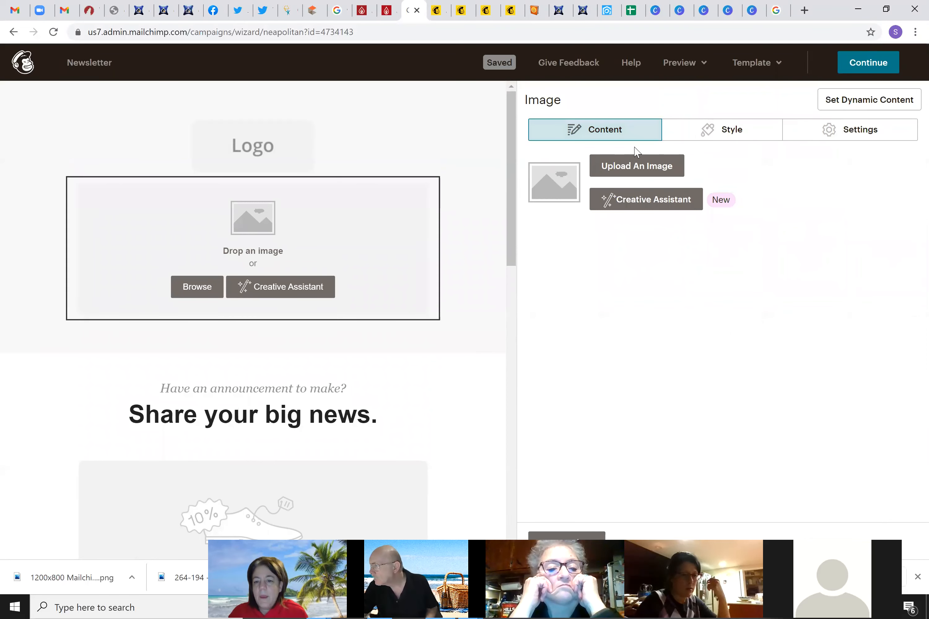
{"action": "left_click", "coordinate": [638, 168]}
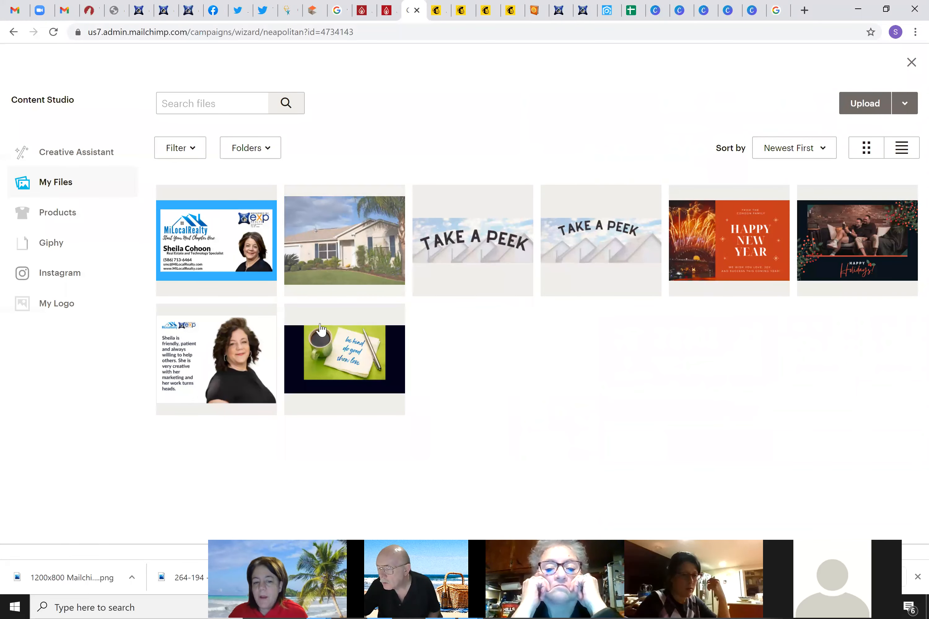
{"action": "left_click", "coordinate": [755, 232]}
{"action": "left_click", "coordinate": [893, 105]}
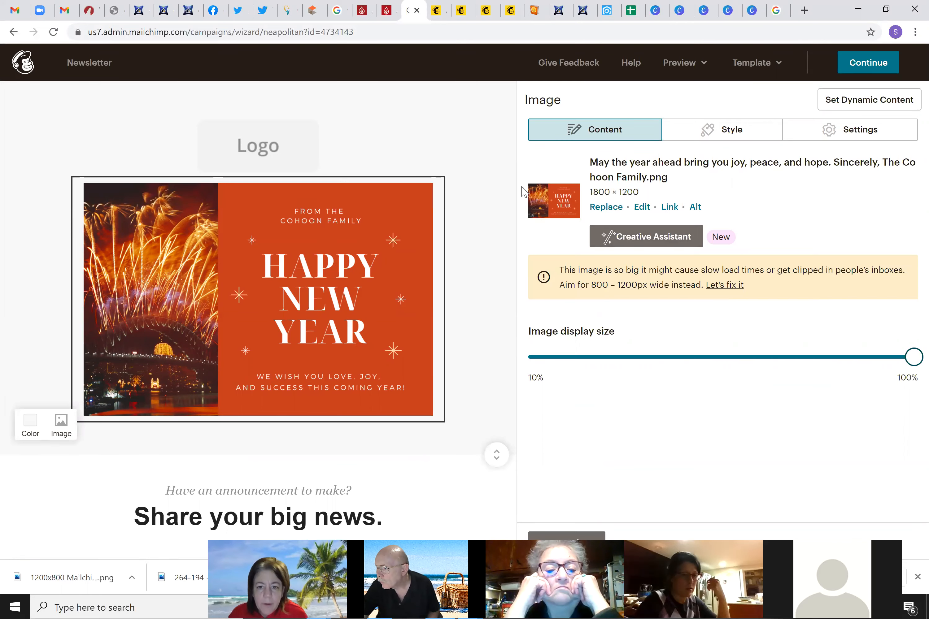
{"action": "left_click", "coordinate": [427, 194]}
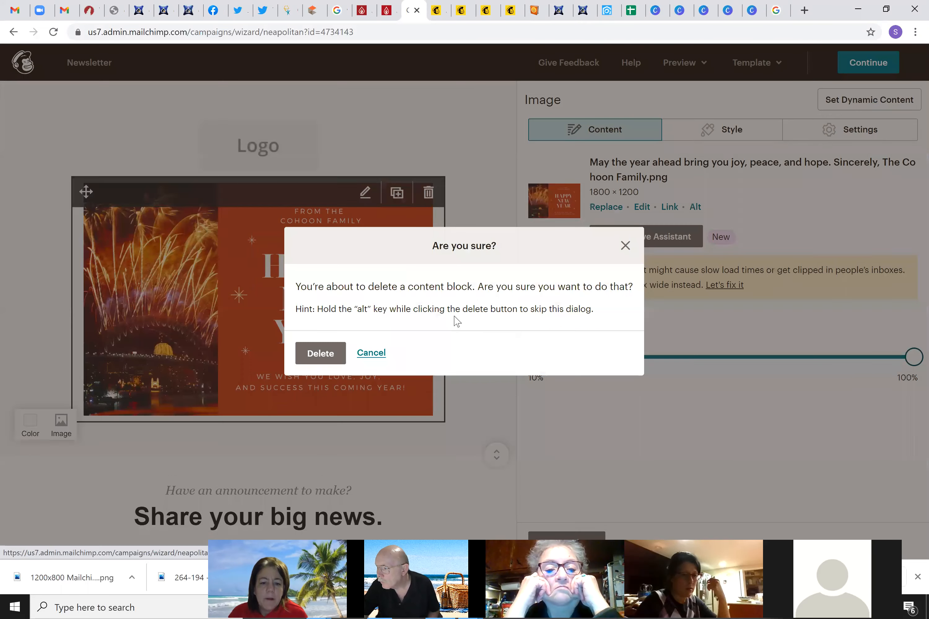
{"action": "left_click", "coordinate": [343, 346]}
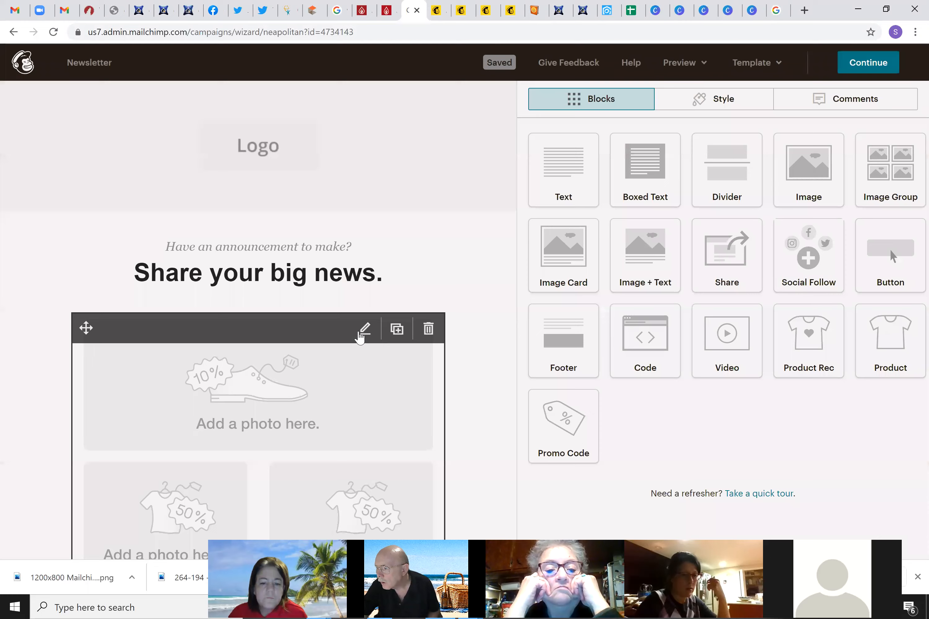
Add an image block above the Draw attention heading and insert the Happy New Year image
{"action": "scroll", "coordinate": [456, 325], "scroll_direction": "down", "scroll_amount": 10}
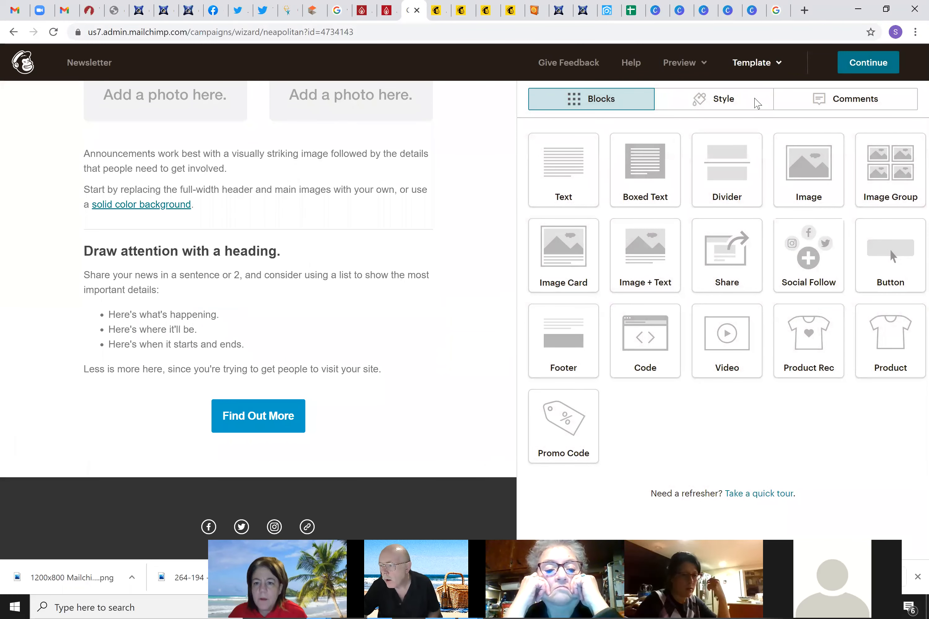
{"action": "left_click_drag", "start_coordinate": [791, 178], "coordinate": [301, 315]}
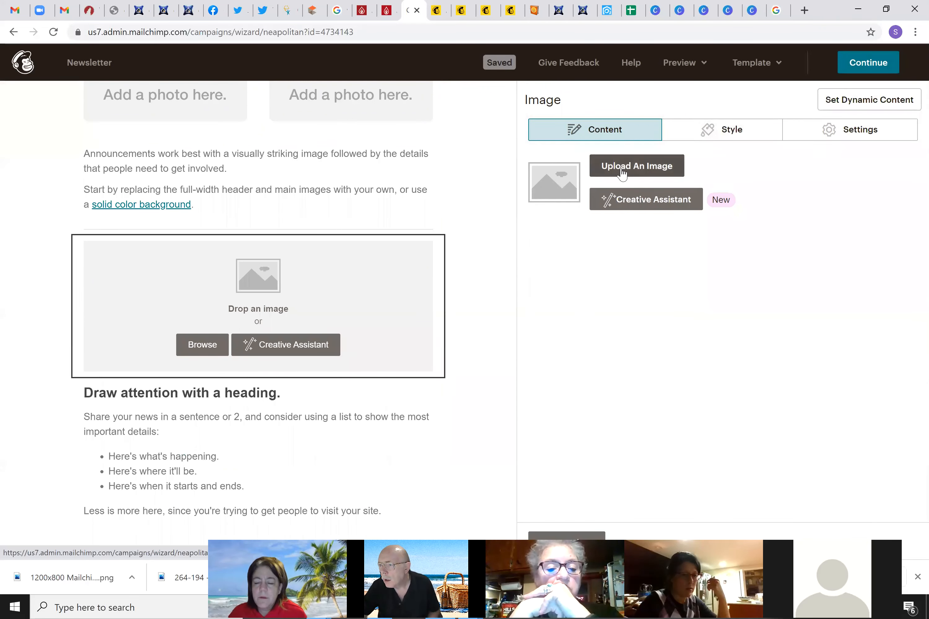
{"action": "left_click", "coordinate": [639, 170]}
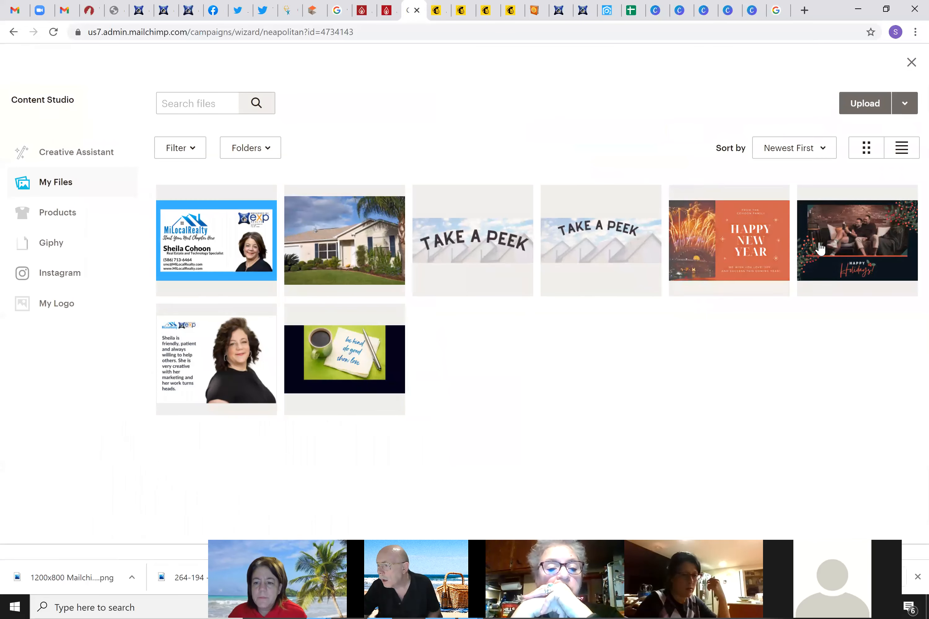
{"action": "left_click", "coordinate": [759, 249]}
{"action": "left_click", "coordinate": [889, 106]}
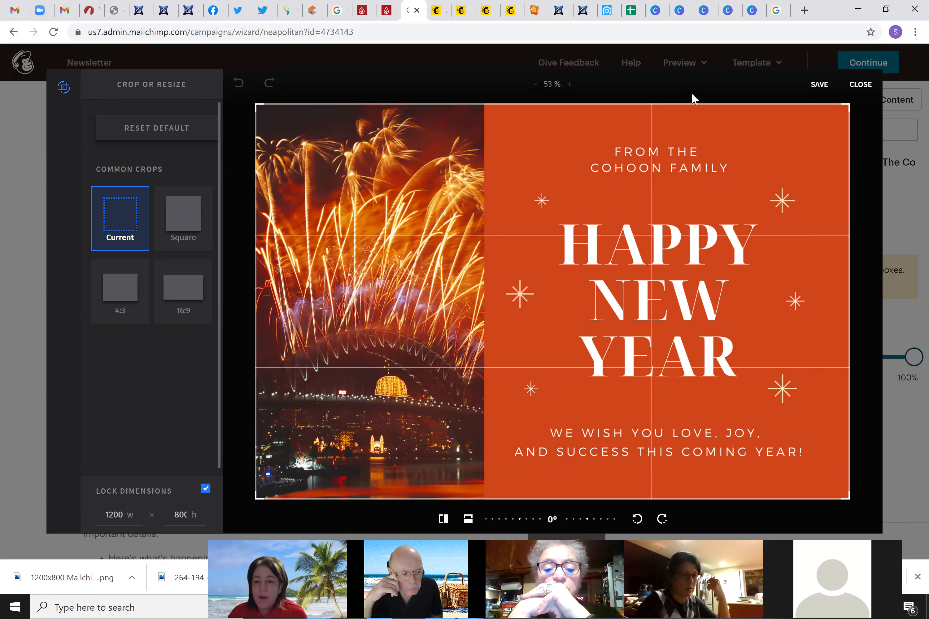
Confirm the Canva design is 1200 × 800, then save the image unchanged in the crop editor
{"action": "left_click", "coordinate": [752, 11]}
{"action": "left_click", "coordinate": [654, 190]}
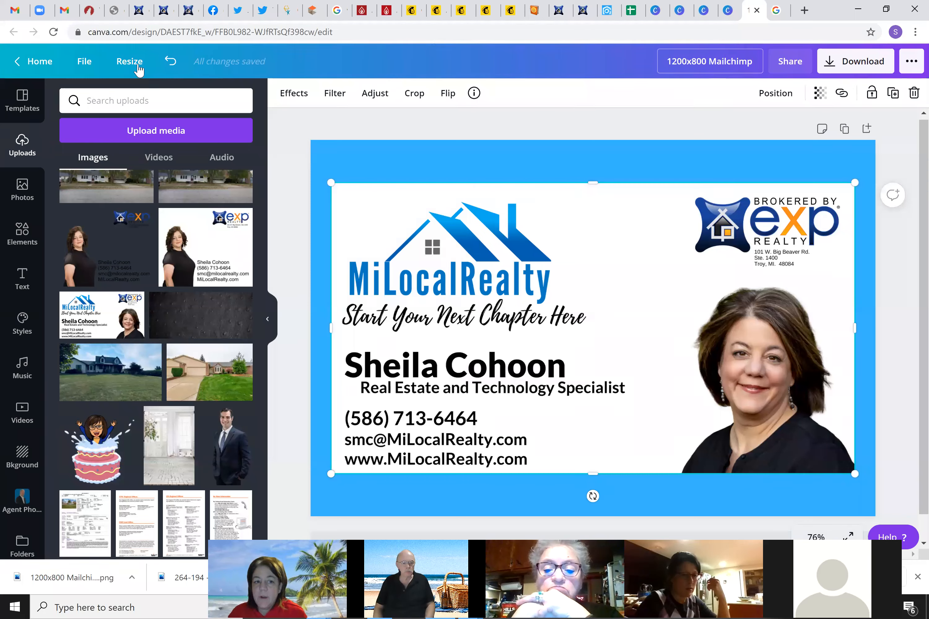
{"action": "left_click", "coordinate": [129, 62]}
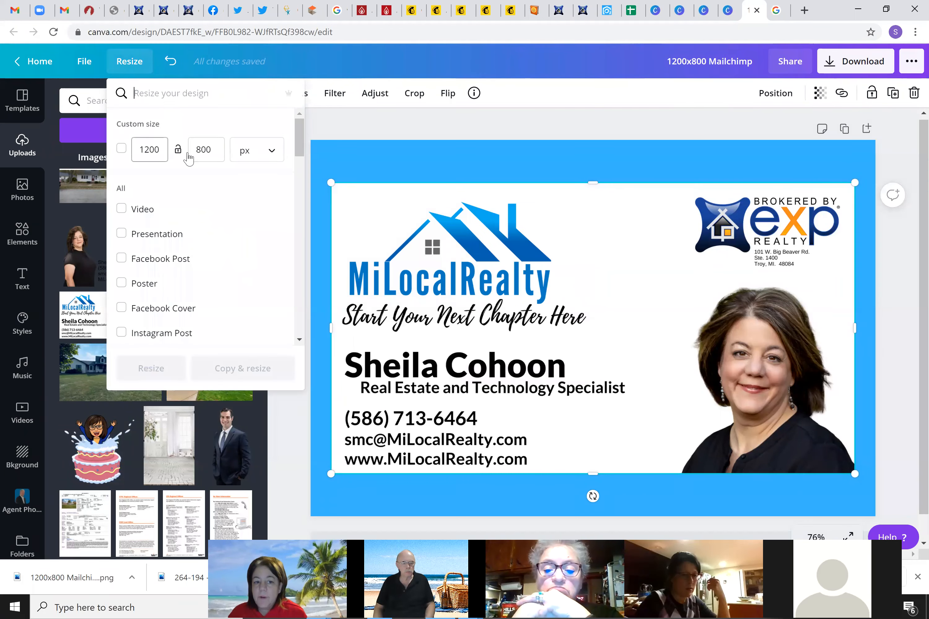
{"action": "left_click", "coordinate": [410, 8]}
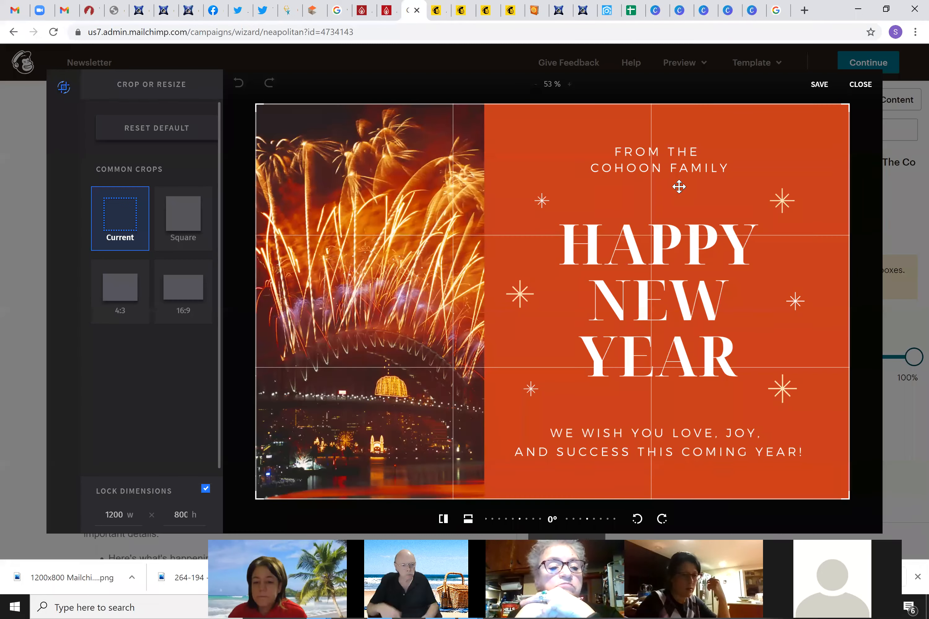
{"action": "left_click", "coordinate": [818, 84]}
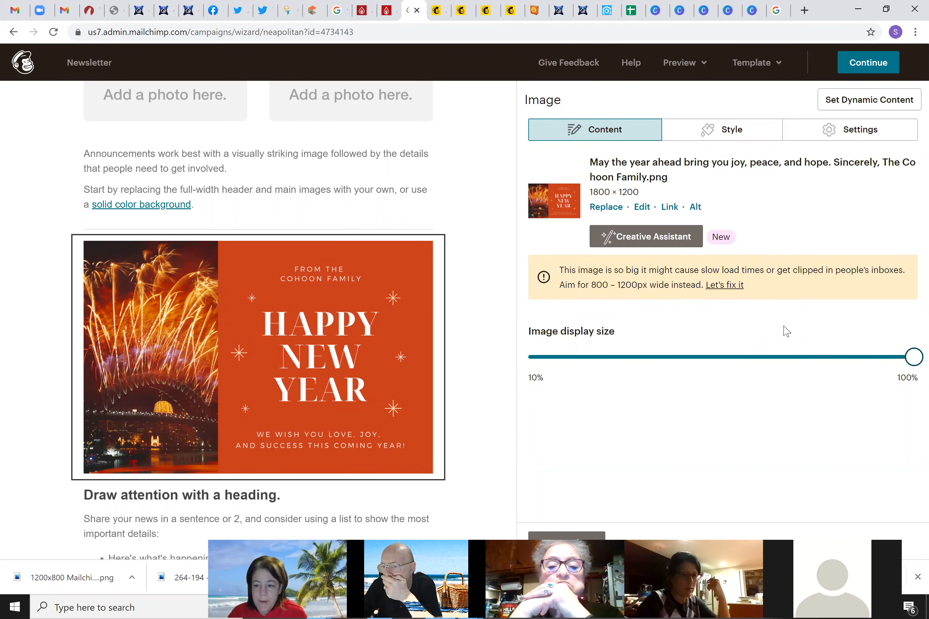
Shrink the Happy New Year image to 1200 × 800 to clear the size warning
{"action": "left_click", "coordinate": [722, 293]}
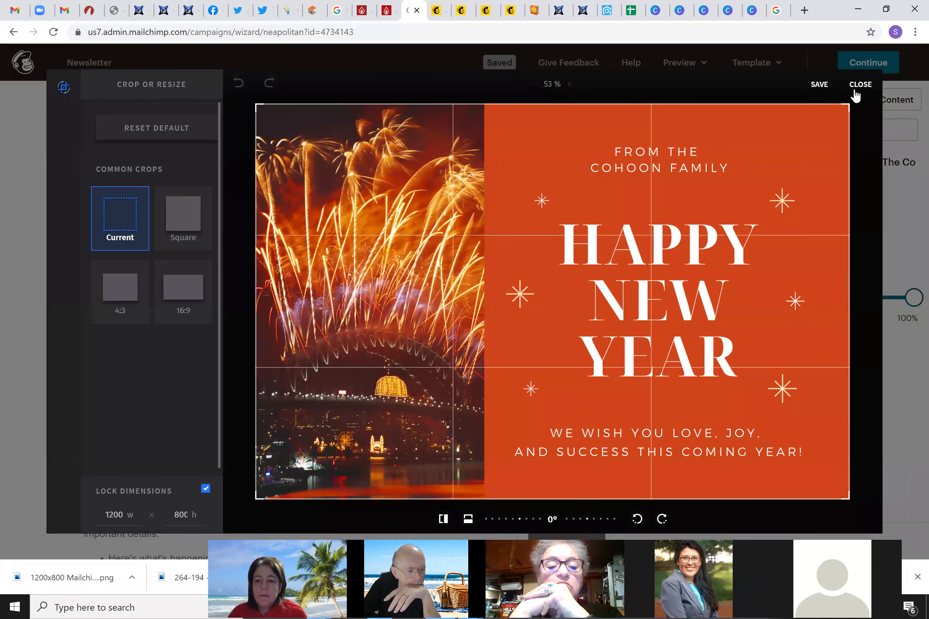
{"action": "left_click", "coordinate": [854, 95]}
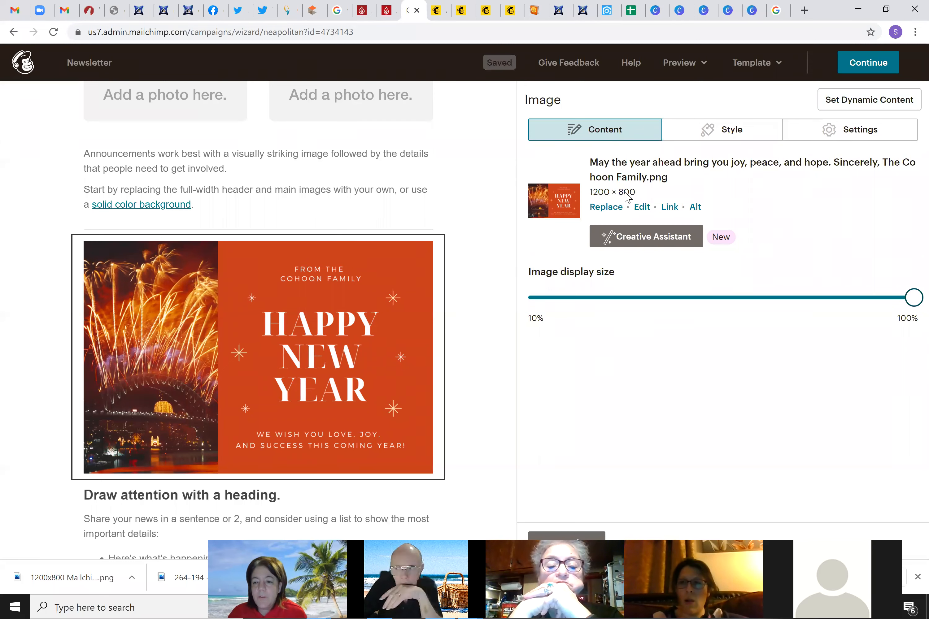
{"action": "mouse_move", "coordinate": [294, 449]}
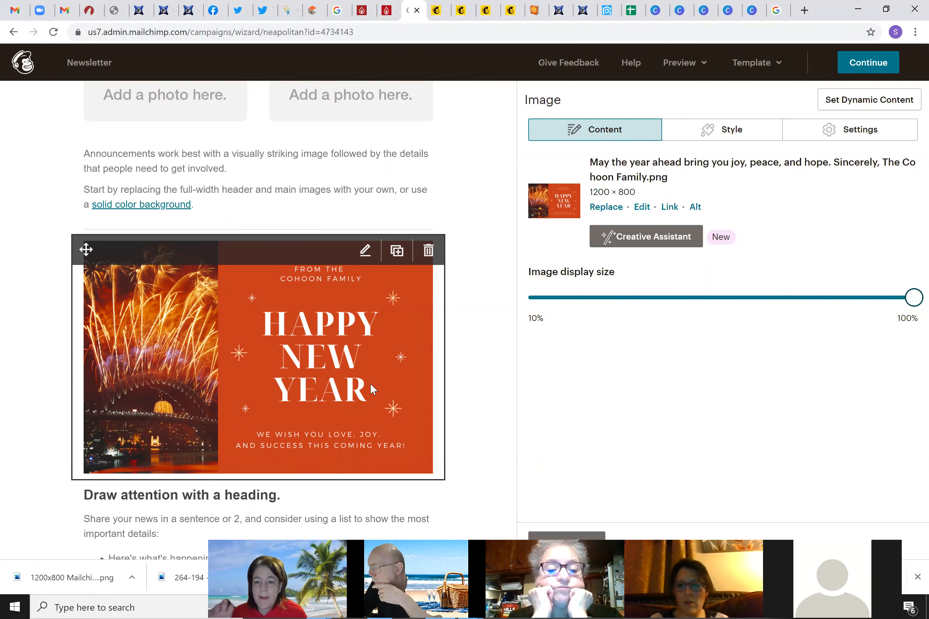
{"action": "scroll", "coordinate": [352, 355], "scroll_direction": "down", "scroll_amount": 3}
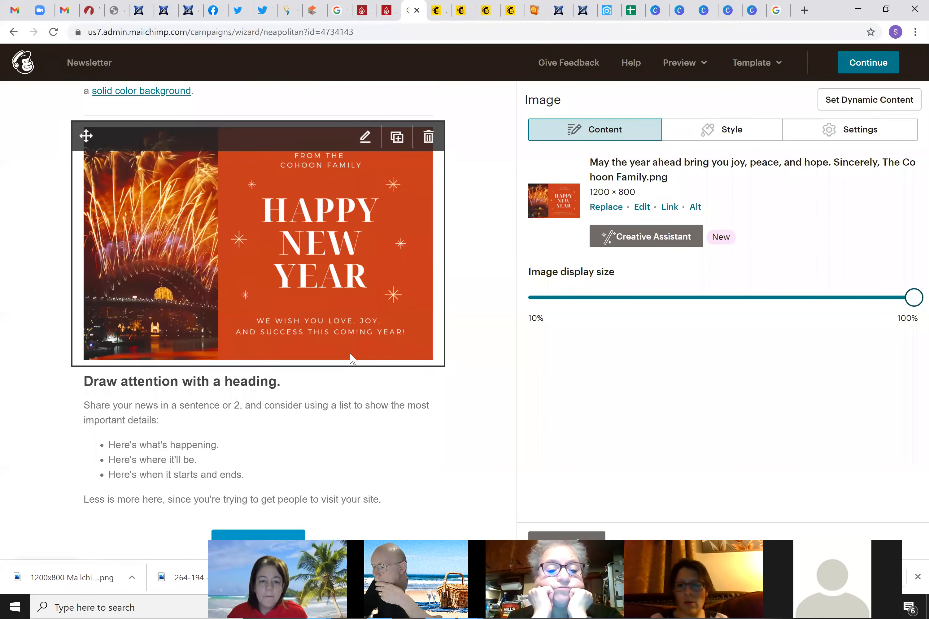
{"action": "scroll", "coordinate": [349, 353], "scroll_direction": "up", "scroll_amount": 5}
{"action": "scroll", "coordinate": [349, 354], "scroll_direction": "up", "scroll_amount": 5}
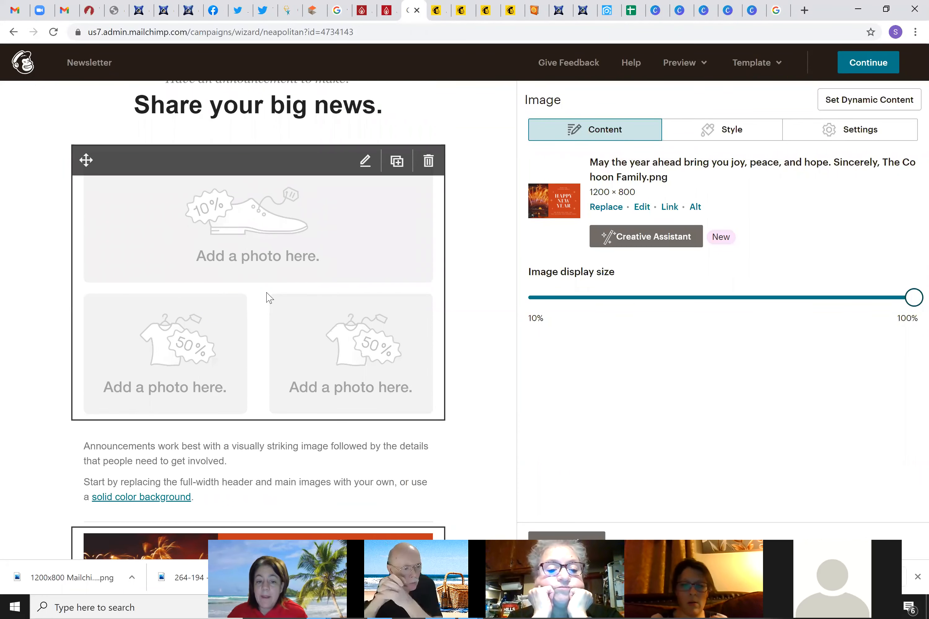
Review the three-photo image group and Logo header blocks, then return to the Canva design
{"action": "left_click", "coordinate": [318, 287]}
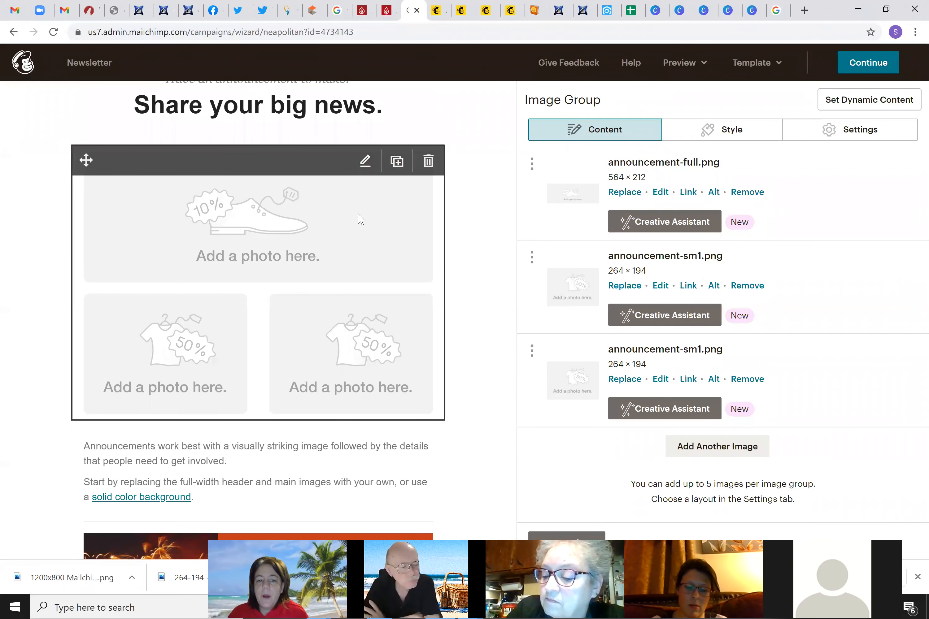
{"action": "scroll", "coordinate": [361, 219], "scroll_direction": "down", "scroll_amount": 1}
{"action": "scroll", "coordinate": [355, 206], "scroll_direction": "up", "scroll_amount": 5}
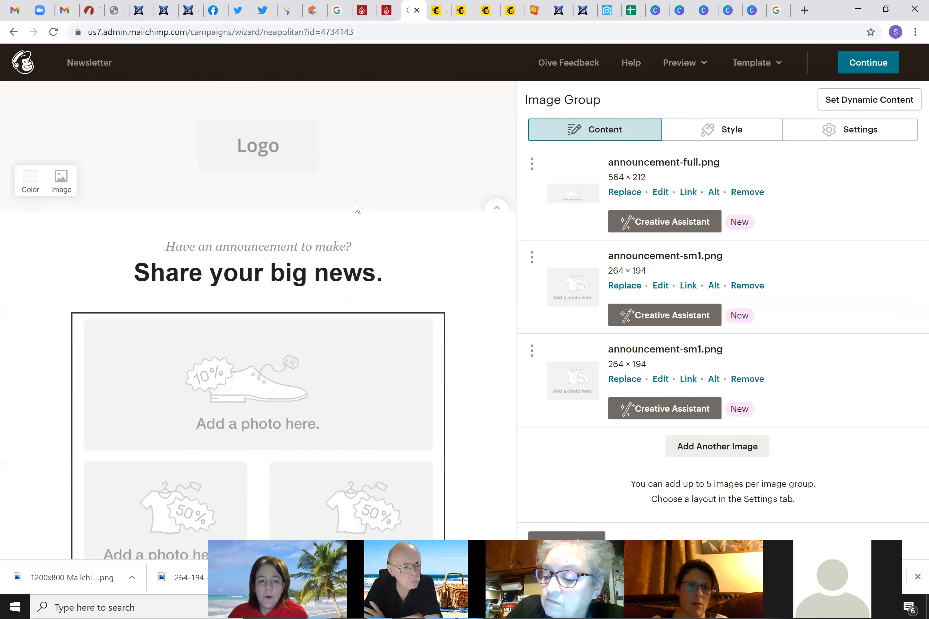
{"action": "left_click", "coordinate": [245, 155]}
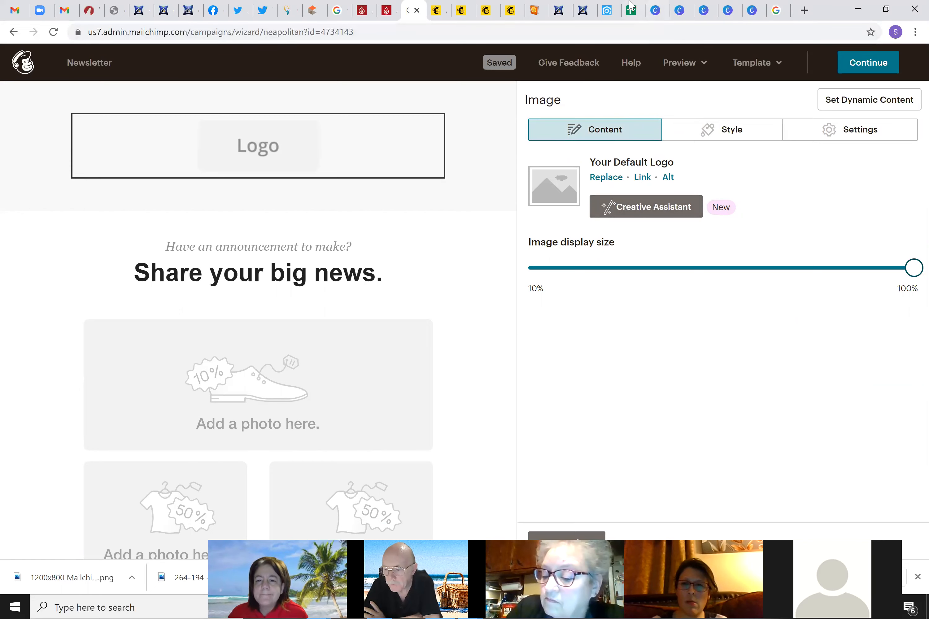
{"action": "left_click", "coordinate": [753, 13]}
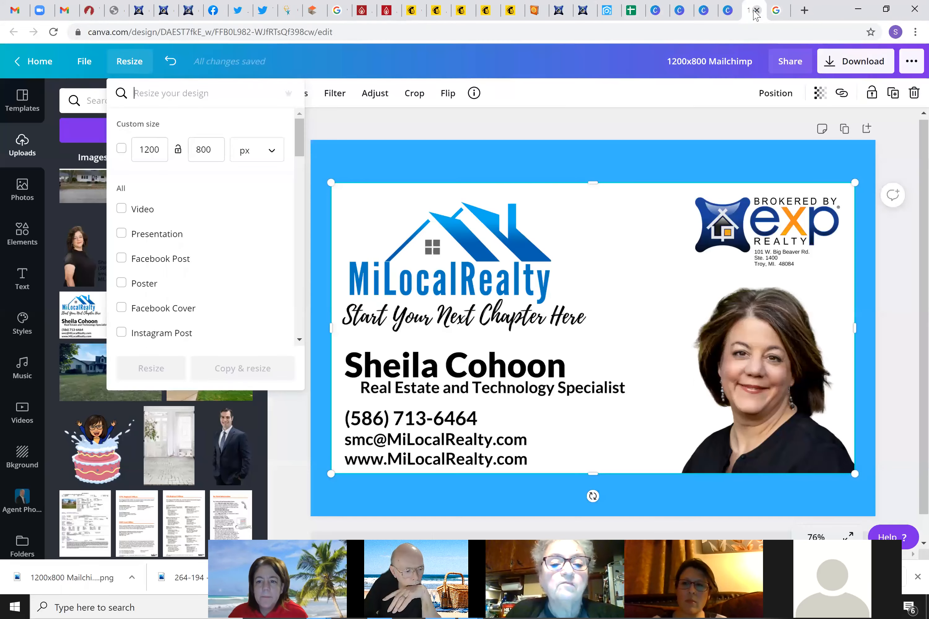
Search Google for 'exp branding' and reach the logo files via the Brand – Join eXp Realty page
{"action": "left_click", "coordinate": [776, 10]}
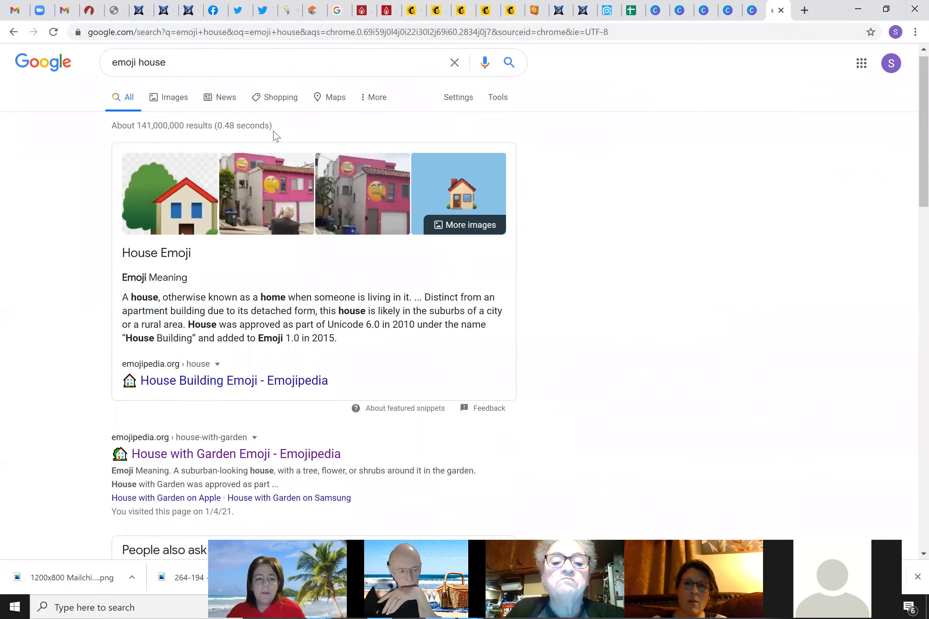
{"action": "triple_click", "coordinate": [165, 61]}
{"action": "type", "text": "bran"}
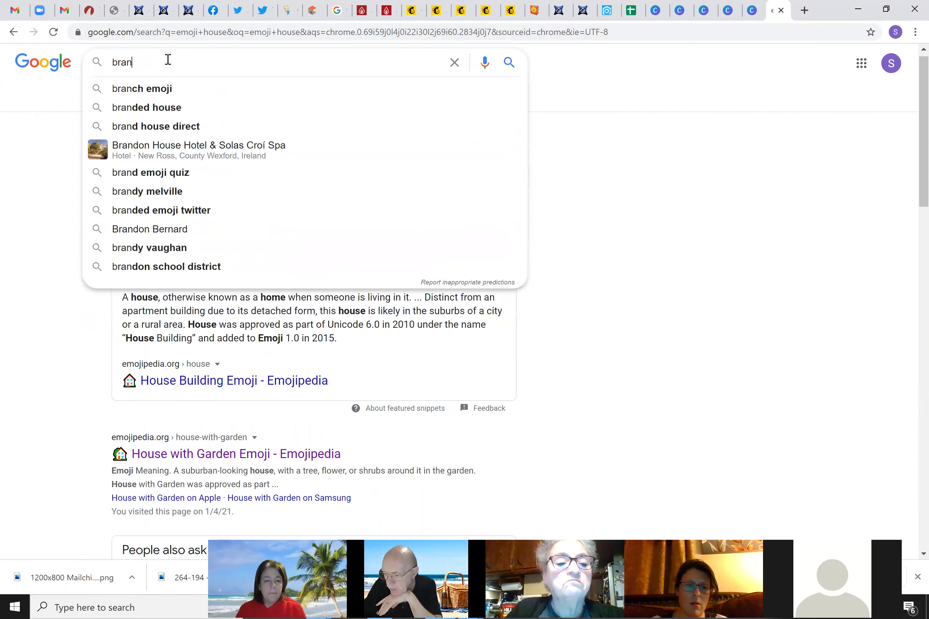
{"action": "type", "text": "king"}
{"action": "key", "text": "BackSpace"}
{"action": "key", "text": "BackSpace"}
{"action": "key", "text": "BackSpace"}
{"action": "key", "text": "BackSpace"}
{"action": "type", "text": "ding"}
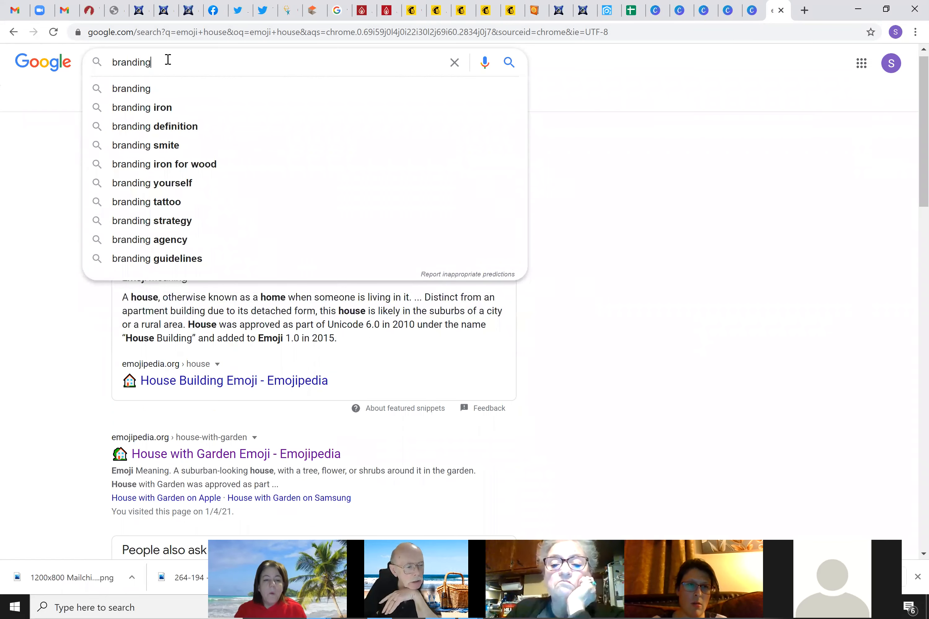
{"action": "key", "text": "BackSpace"}
{"action": "key", "text": "BackSpace"}
{"action": "key", "text": "BackSpace"}
{"action": "key", "text": "BackSpace"}
{"action": "key", "text": "BackSpace"}
{"action": "key", "text": "BackSpace"}
{"action": "key", "text": "BackSpace"}
{"action": "key", "text": "BackSpace"}
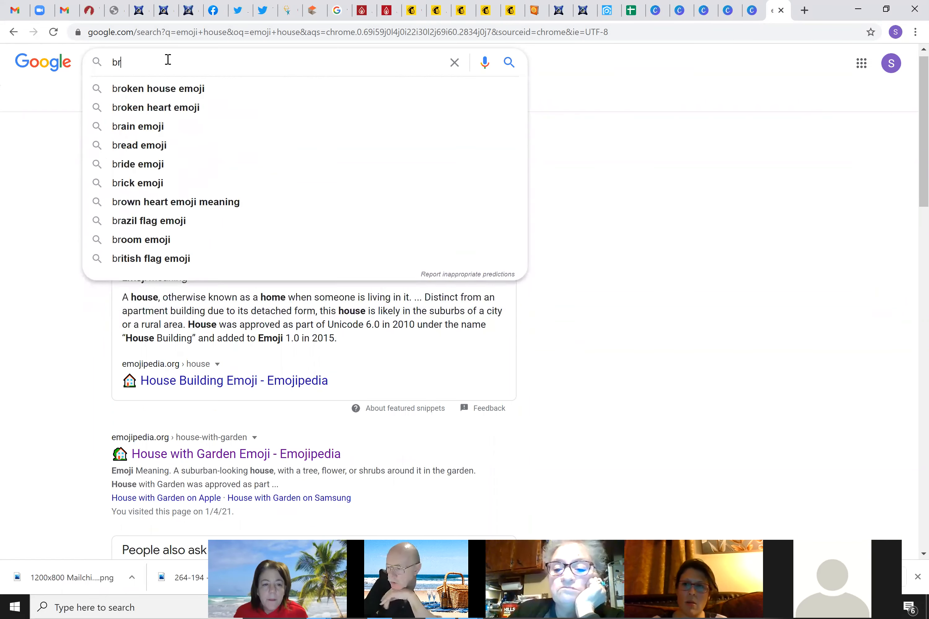
{"action": "type", "text": "exp brand"}
{"action": "key", "text": "BackSpace"}
{"action": "type", "text": "din"}
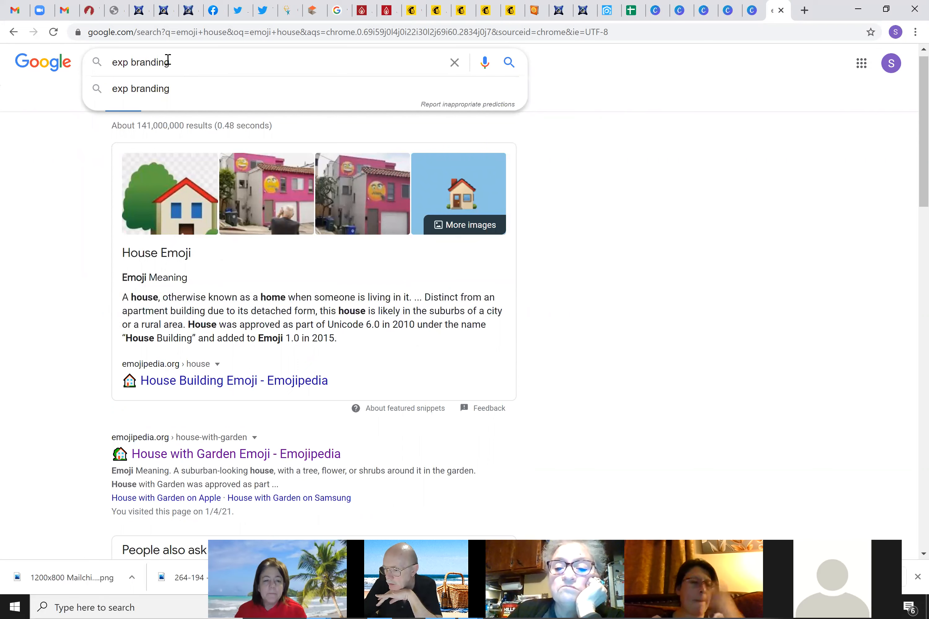
{"action": "type", "text": "g"}
{"action": "key", "text": "Return"}
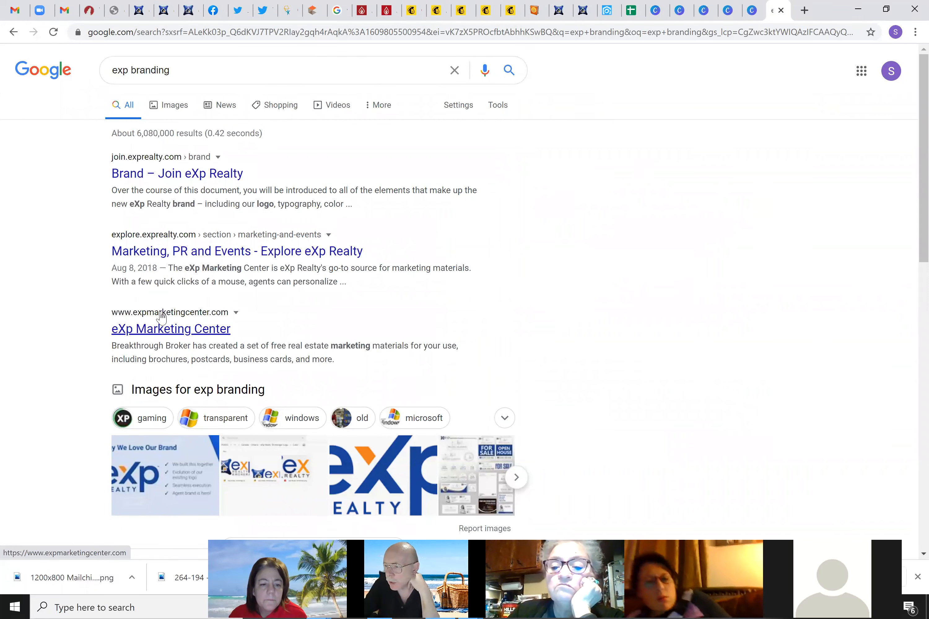
{"action": "left_click", "coordinate": [148, 186]}
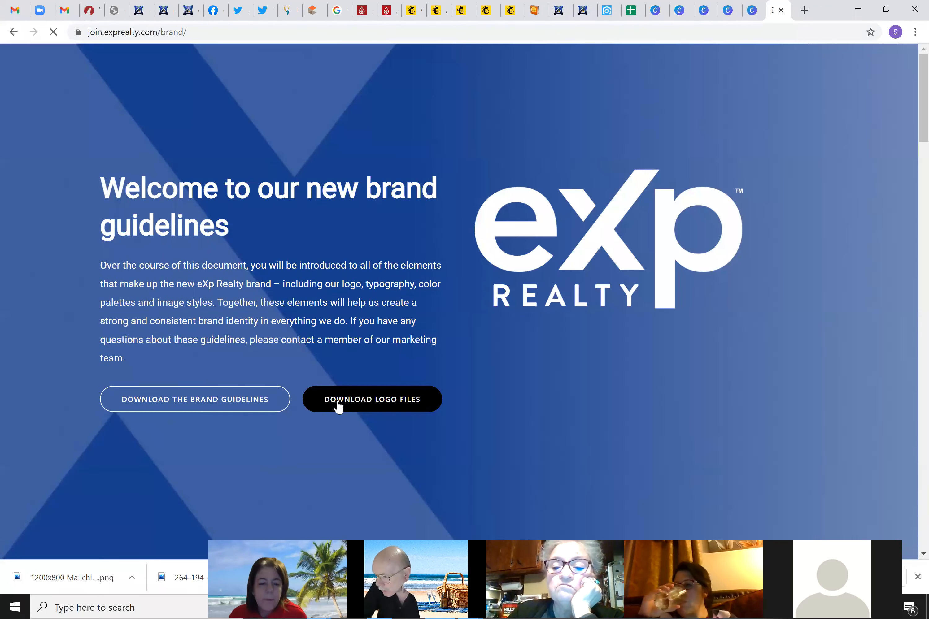
{"action": "left_click", "coordinate": [383, 399]}
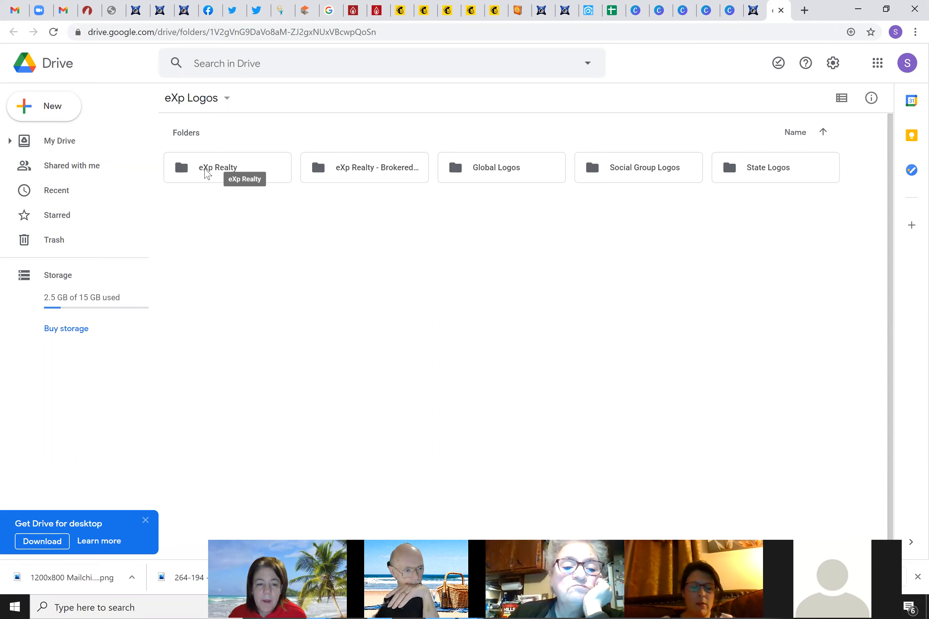
Open the eXp Realty folder and then its Color subfolder in the eXp Logos Drive
{"action": "left_click", "coordinate": [210, 174]}
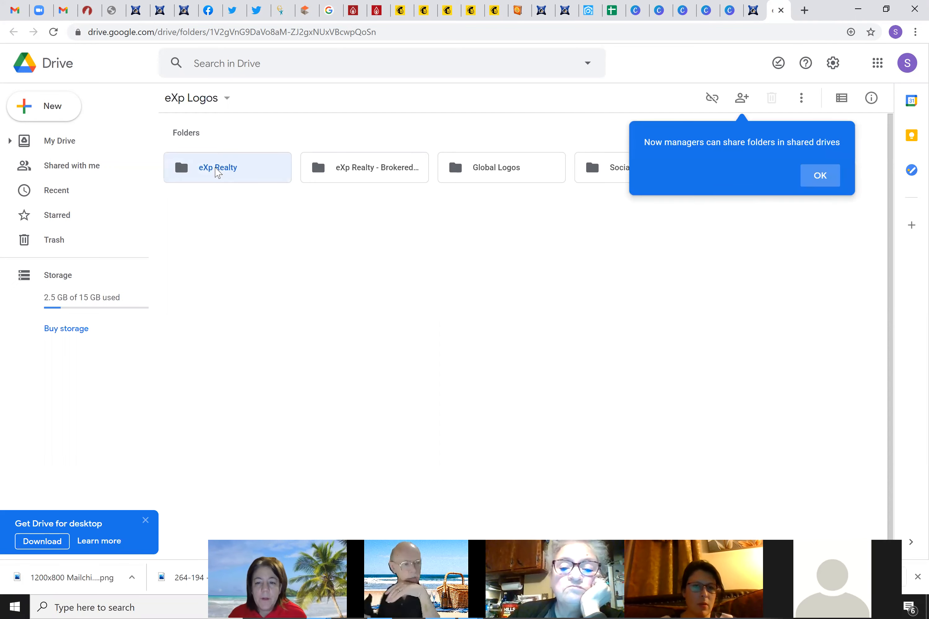
{"action": "left_click", "coordinate": [819, 176]}
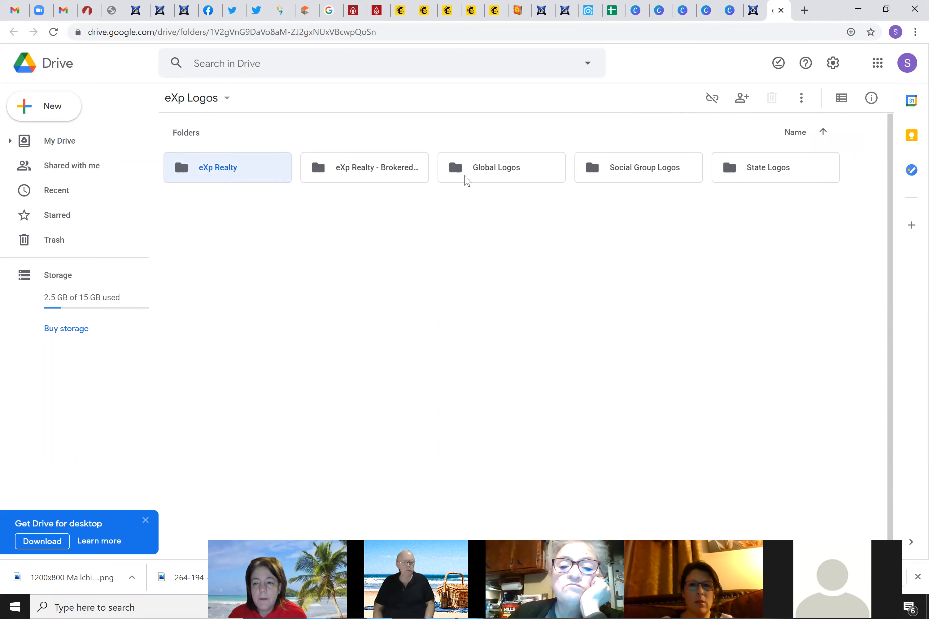
{"action": "double_click", "coordinate": [186, 168]}
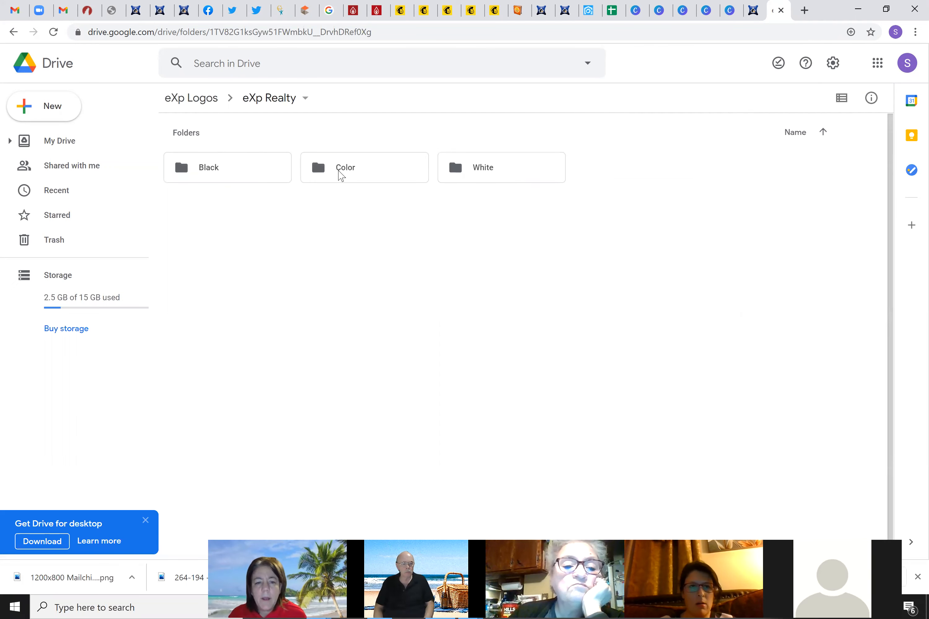
{"action": "left_click", "coordinate": [340, 175]}
{"action": "double_click", "coordinate": [340, 176]}
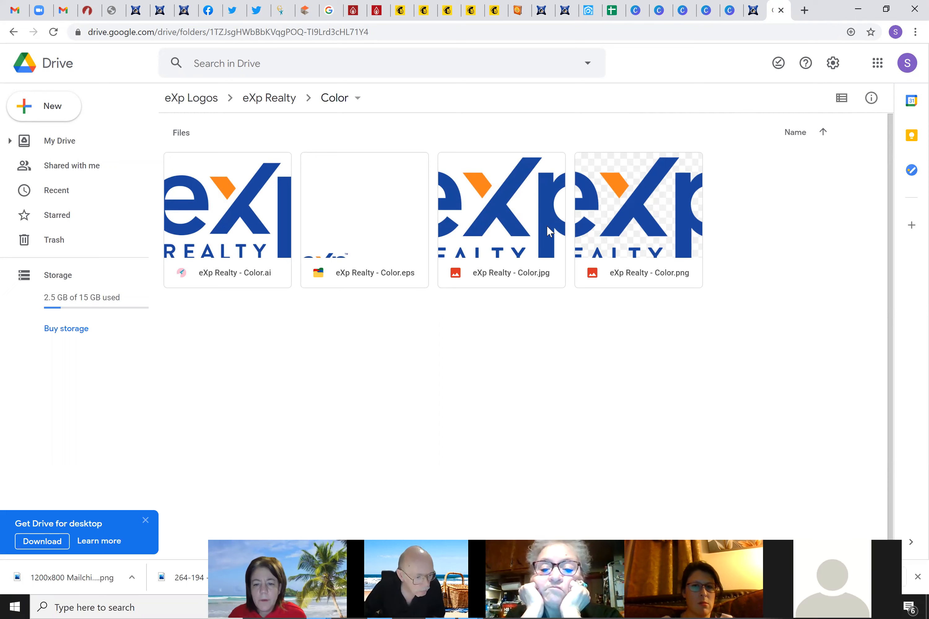
Download both eXp Realty - Color.jpg and eXp Realty - Color.png
{"action": "left_click", "coordinate": [522, 218]}
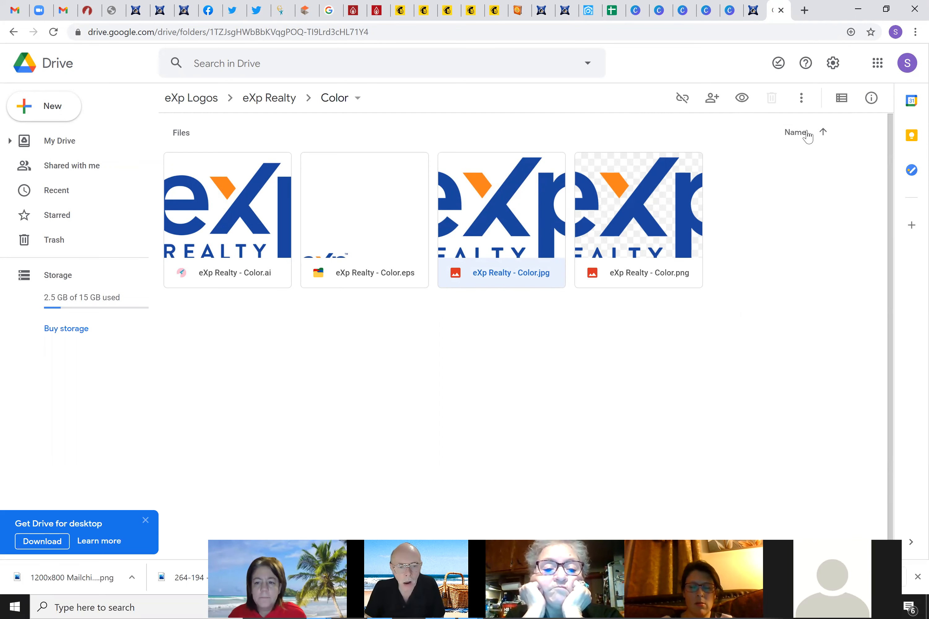
{"action": "right_click", "coordinate": [512, 219]}
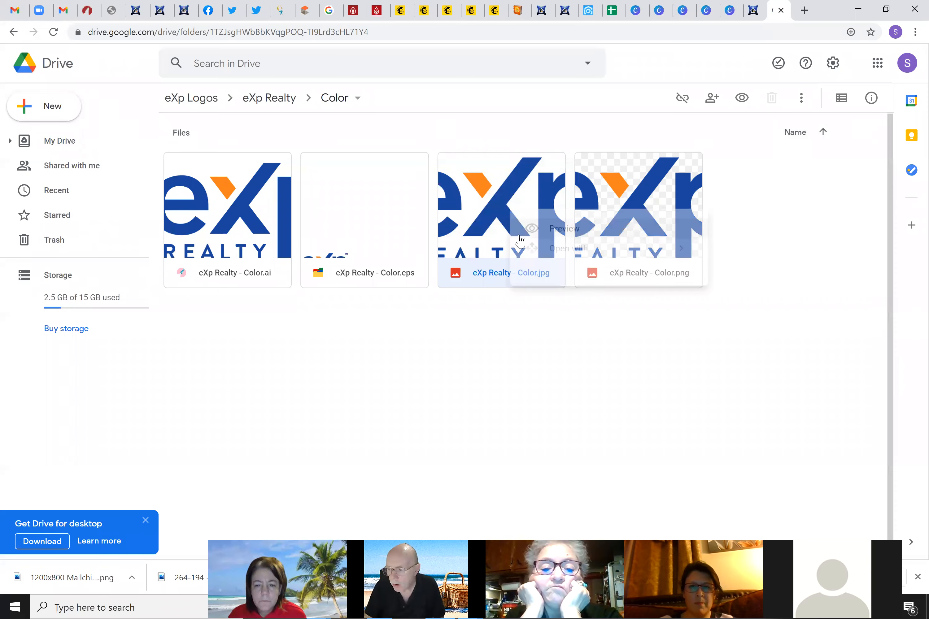
{"action": "left_click", "coordinate": [579, 496]}
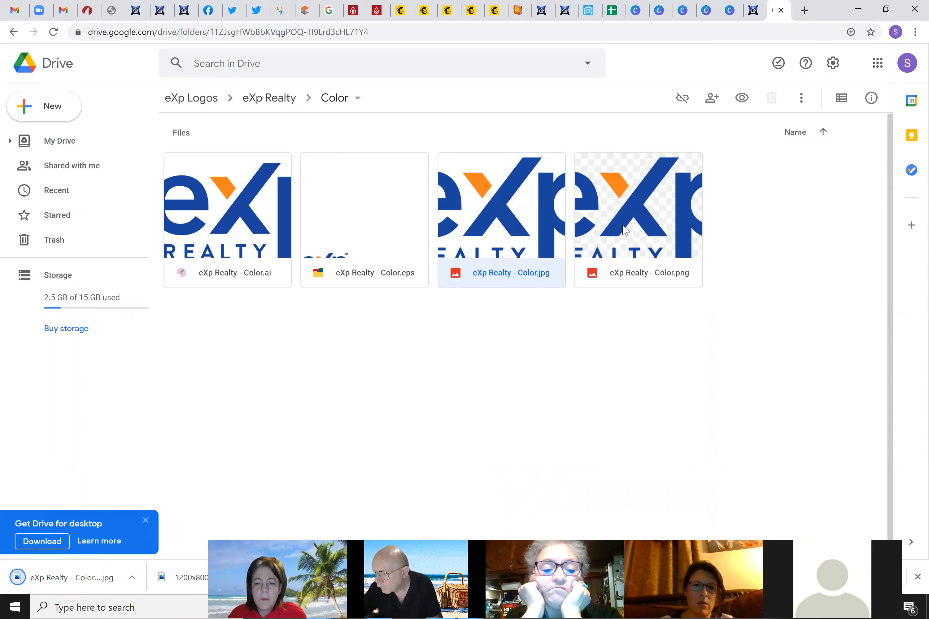
{"action": "right_click", "coordinate": [623, 226]}
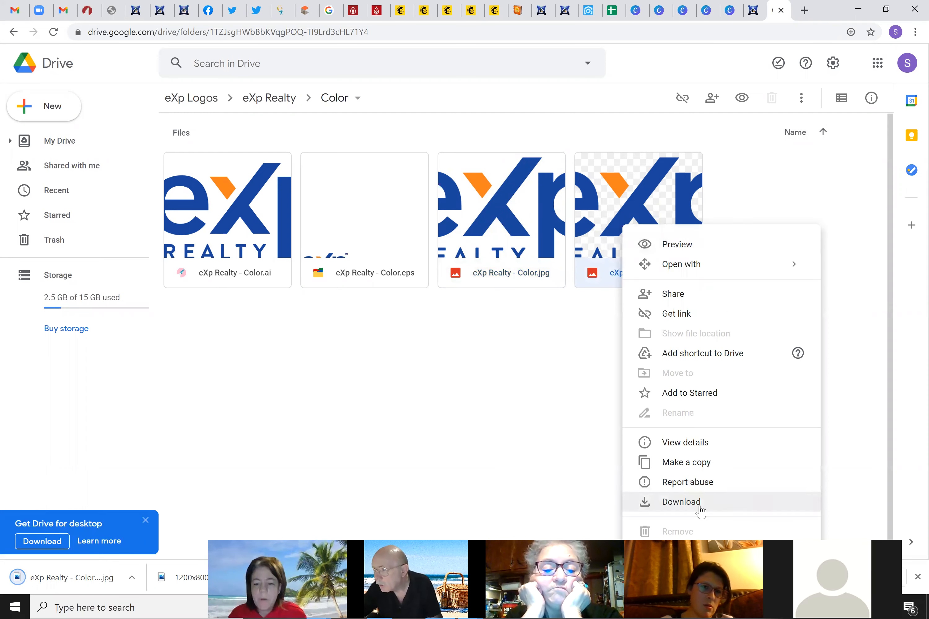
{"action": "left_click", "coordinate": [698, 505]}
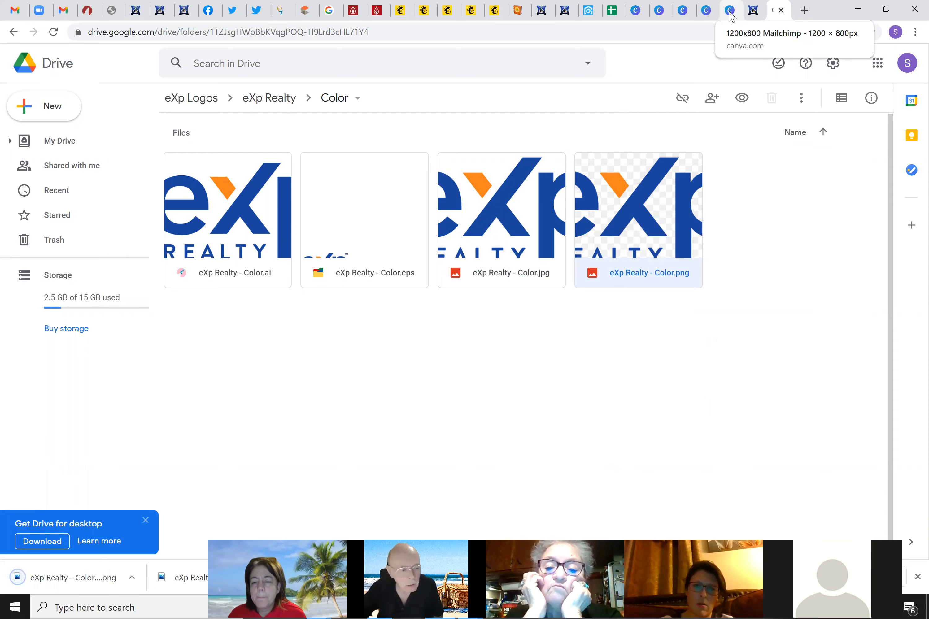
{"action": "left_click", "coordinate": [399, 10]}
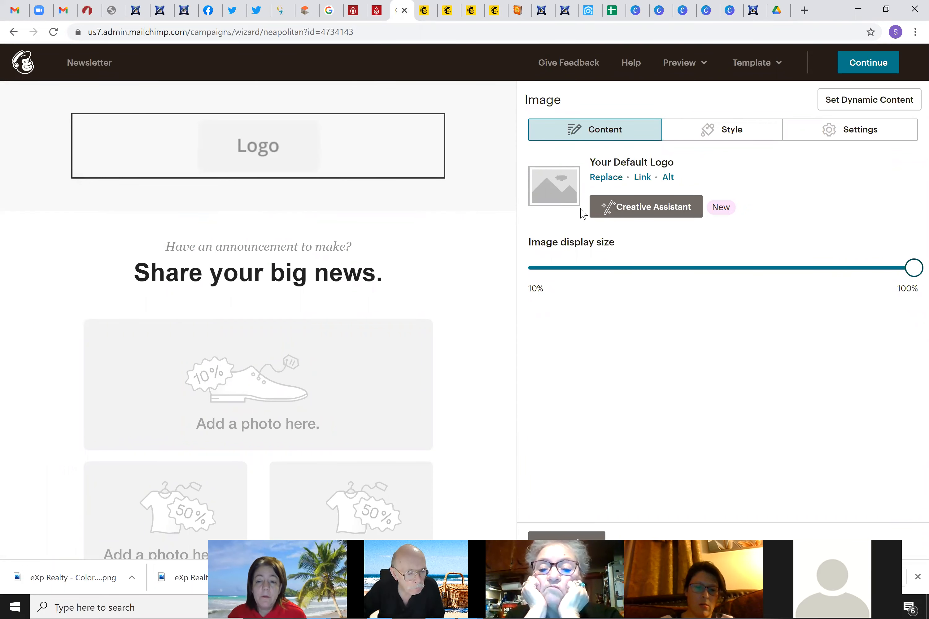
Replace the top logo by uploading the 'eXp Realty - Color (1)' file
{"action": "left_click", "coordinate": [606, 177]}
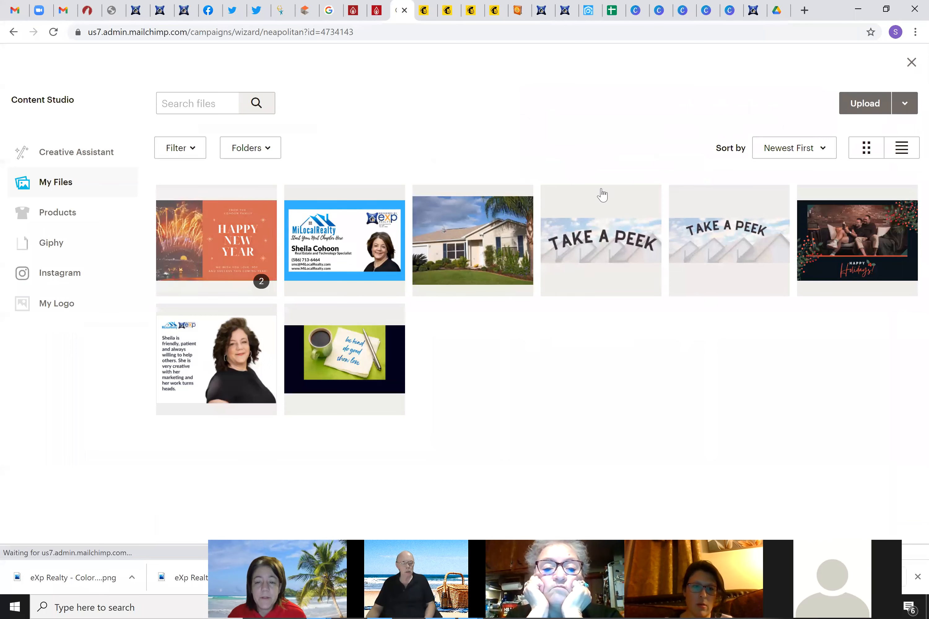
{"action": "left_click", "coordinate": [861, 106]}
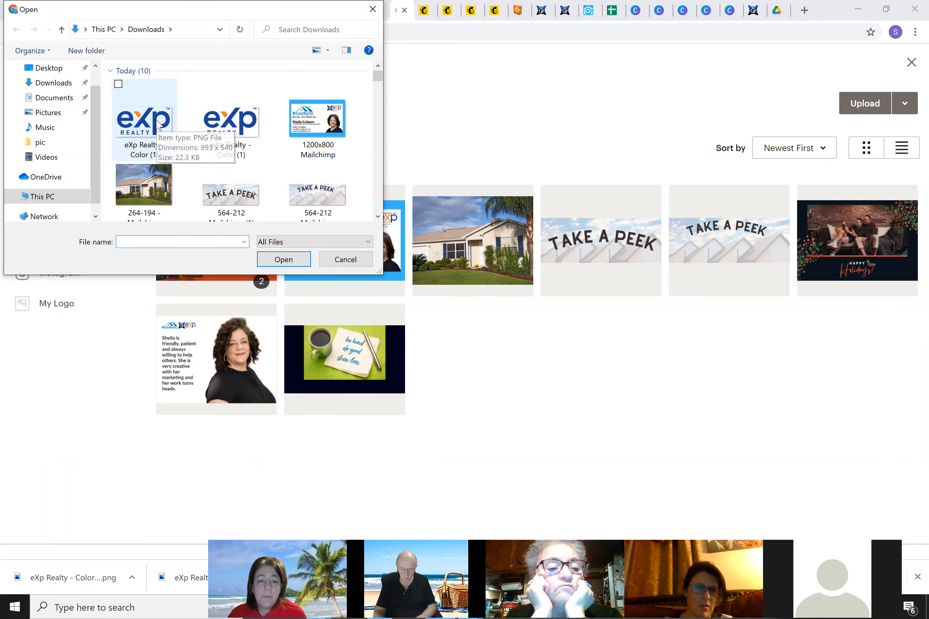
{"action": "left_click", "coordinate": [158, 125]}
{"action": "left_click", "coordinate": [284, 260]}
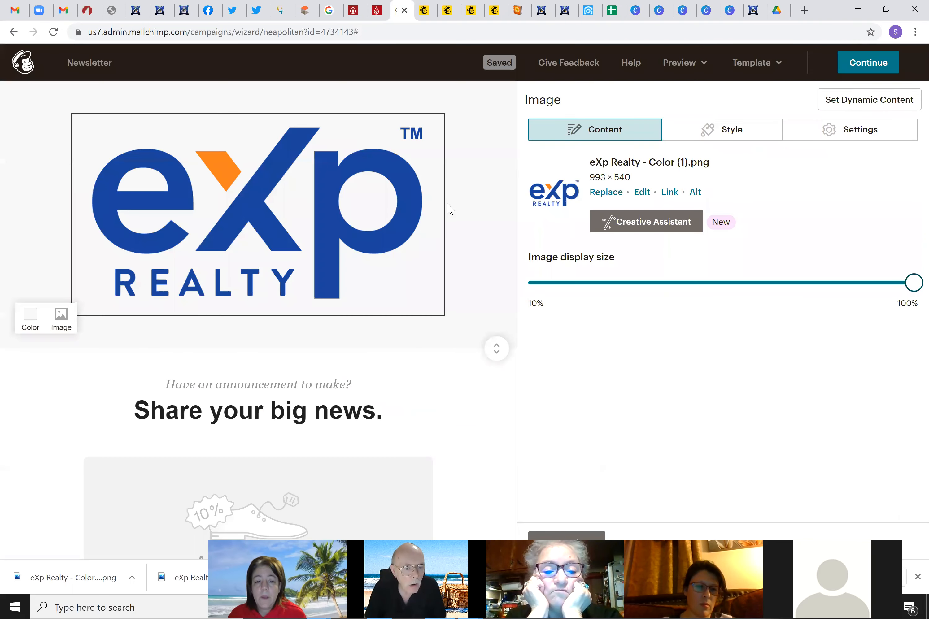
{"action": "scroll", "coordinate": [333, 365], "scroll_direction": "down", "scroll_amount": 1}
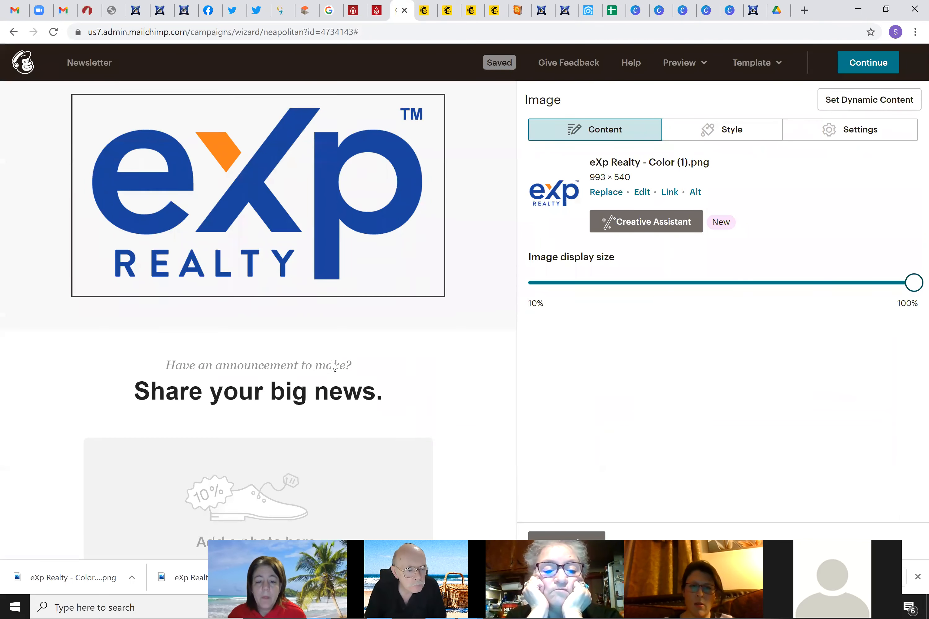
{"action": "scroll", "coordinate": [333, 365], "scroll_direction": "down", "scroll_amount": 4}
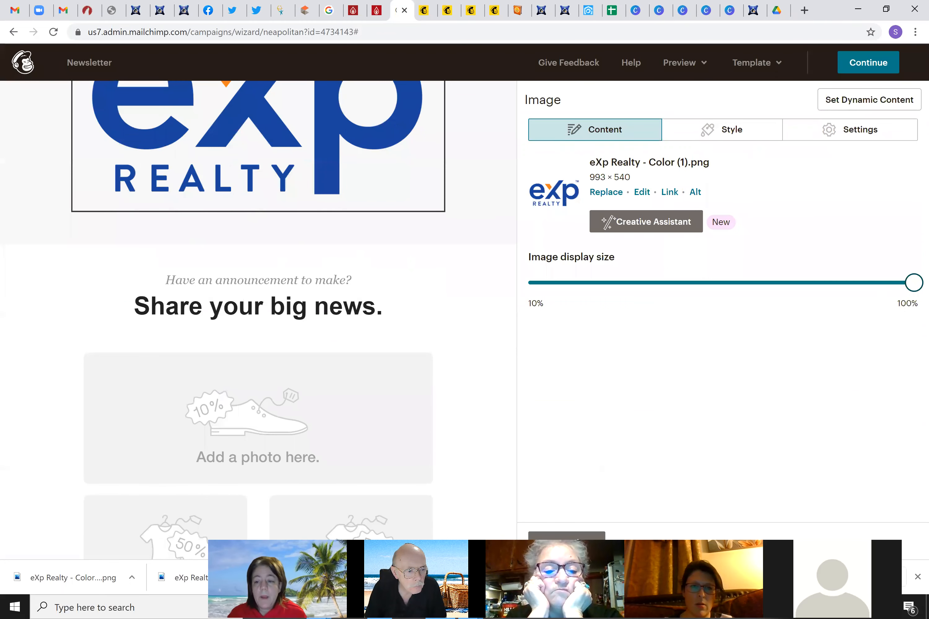
Reduce the eXp logo's display size slightly and delete the 'Share your big news.' text block
{"action": "left_click_drag", "start_coordinate": [914, 282], "coordinate": [897, 302]}
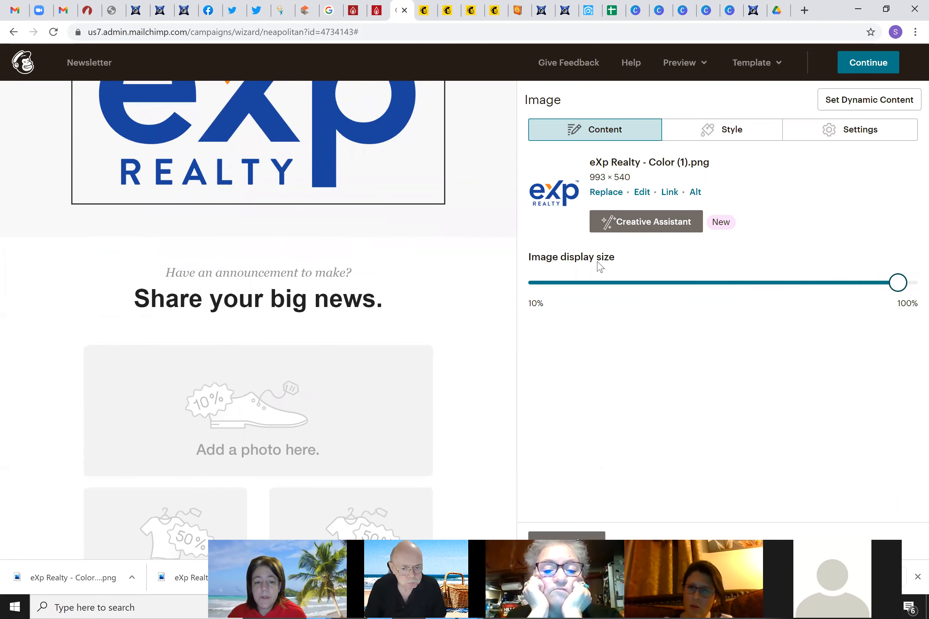
{"action": "left_click", "coordinate": [205, 266]}
{"action": "left_click", "coordinate": [280, 304]}
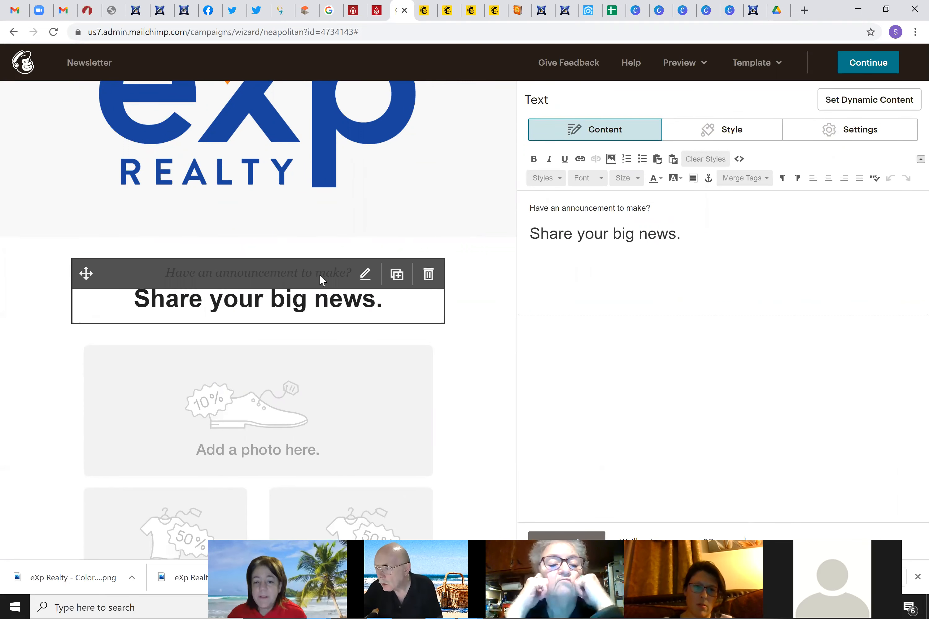
{"action": "left_click", "coordinate": [428, 275]}
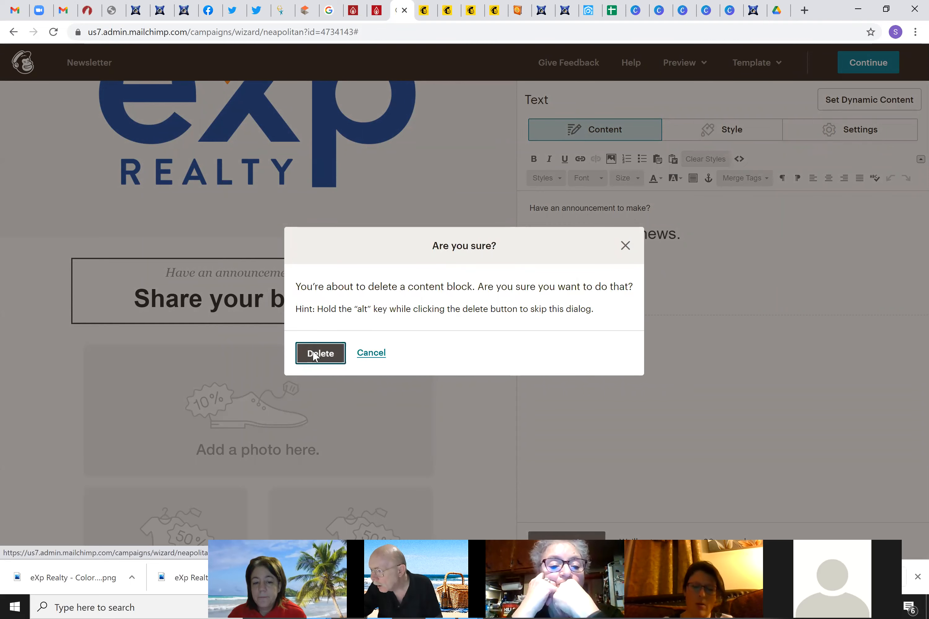
{"action": "left_click", "coordinate": [320, 353]}
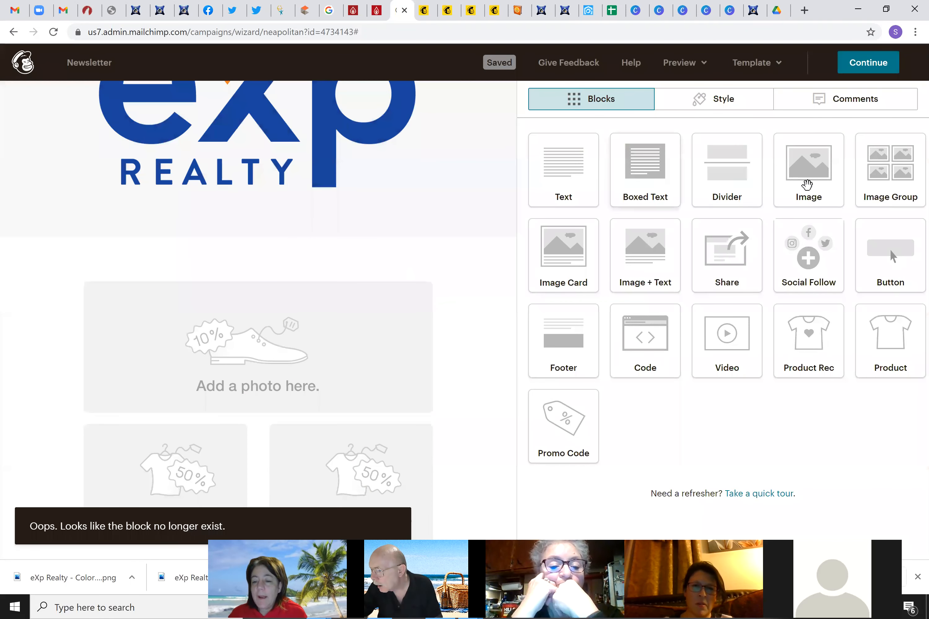
{"action": "mouse_move", "coordinate": [332, 312]}
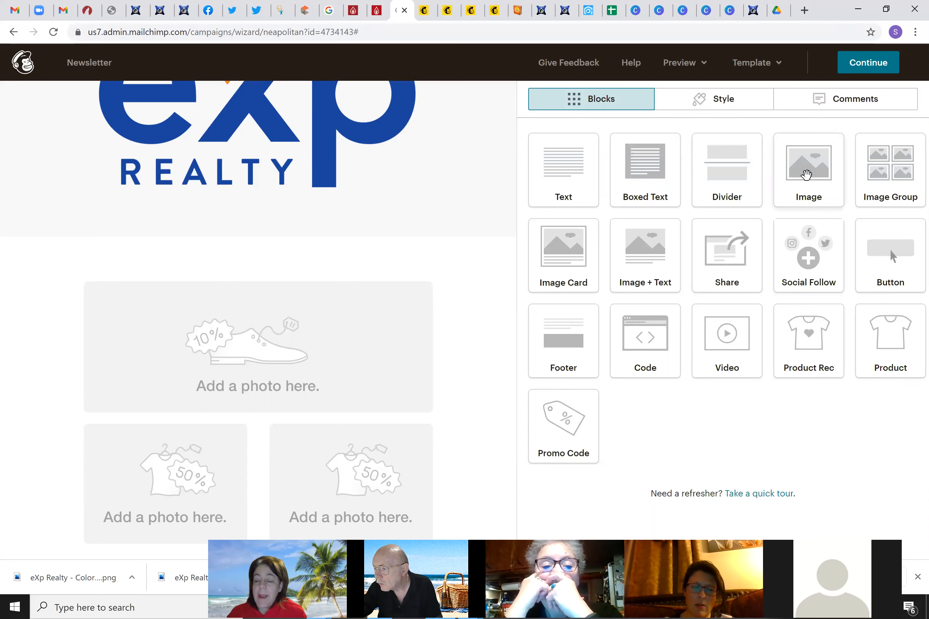
Drop a new image block under the eXp logo and insert the 1200 × 800 Happy New Year card
{"action": "left_click_drag", "start_coordinate": [809, 171], "coordinate": [789, 166]}
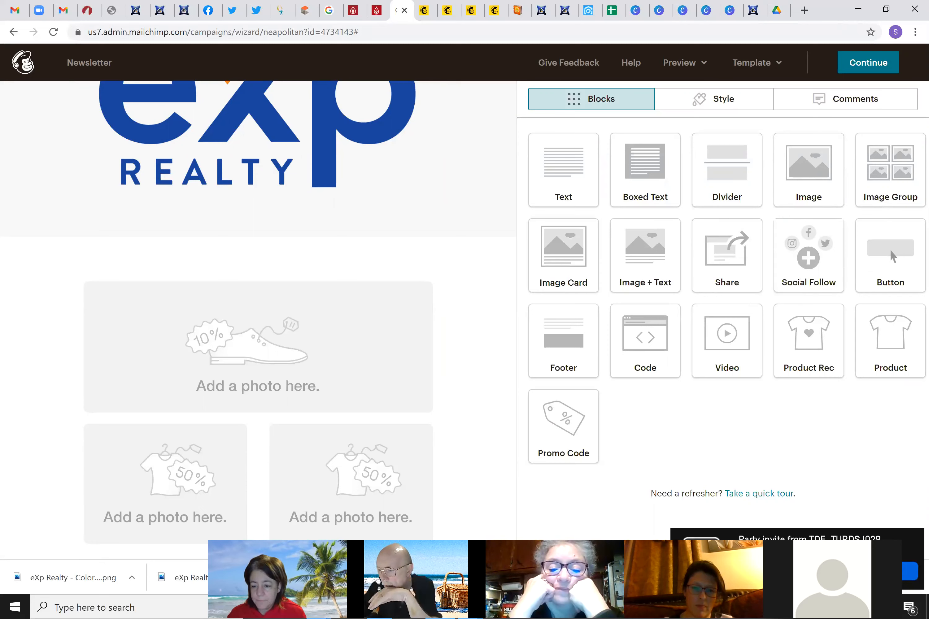
{"action": "left_click_drag", "start_coordinate": [777, 192], "coordinate": [226, 245]}
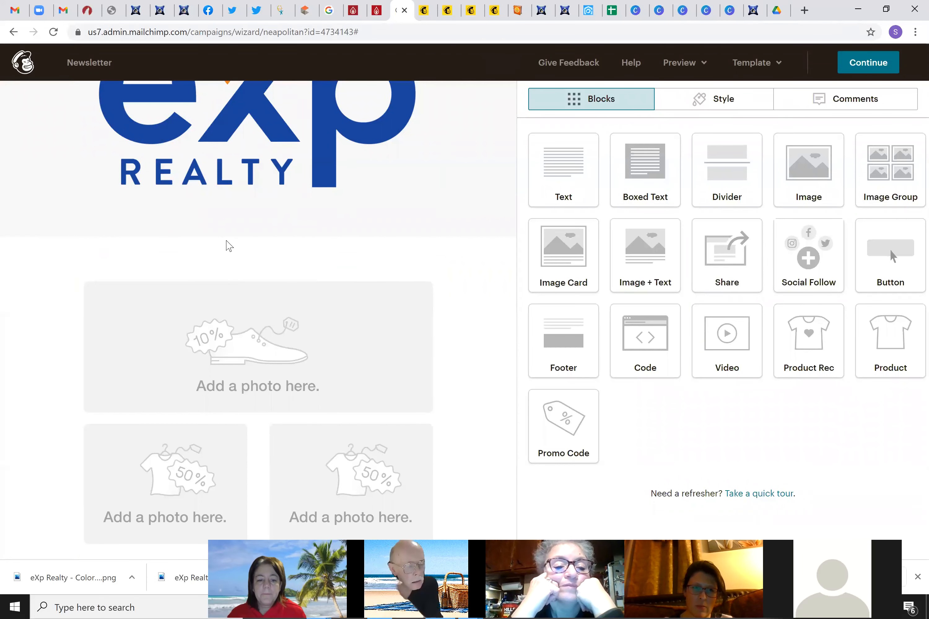
{"action": "mouse_move", "coordinate": [264, 284]}
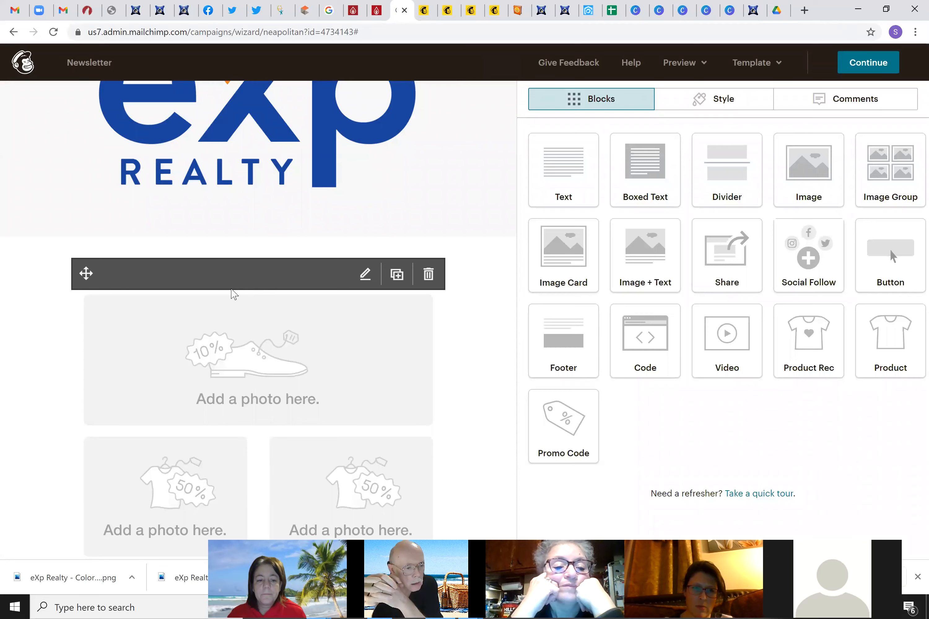
{"action": "scroll", "coordinate": [209, 280], "scroll_direction": "up", "scroll_amount": 2}
{"action": "scroll", "coordinate": [207, 276], "scroll_direction": "down", "scroll_amount": 10}
{"action": "scroll", "coordinate": [206, 272], "scroll_direction": "down", "scroll_amount": 3}
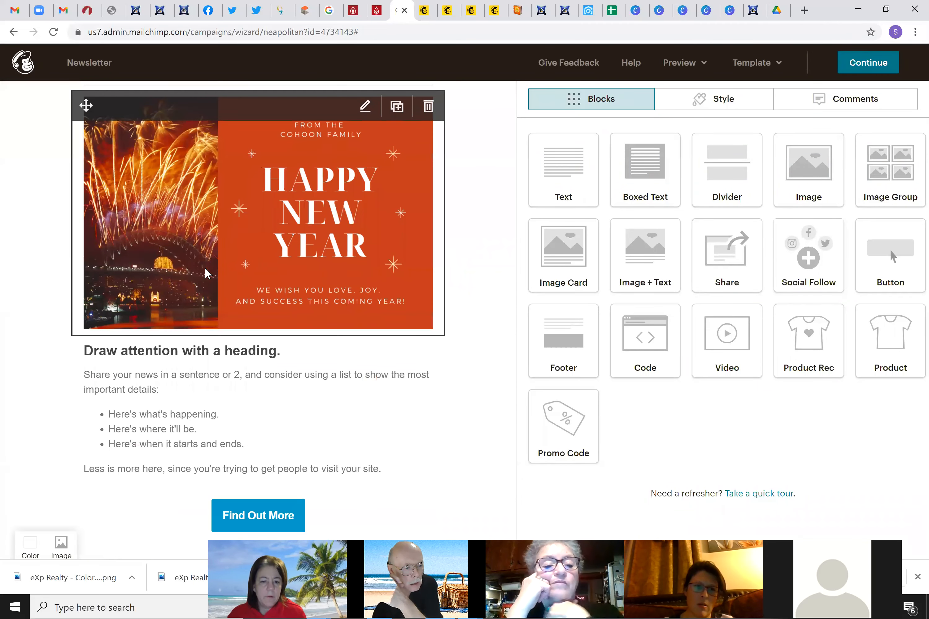
{"action": "scroll", "coordinate": [206, 272], "scroll_direction": "up", "scroll_amount": 12}
{"action": "left_click_drag", "start_coordinate": [774, 199], "coordinate": [260, 301]}
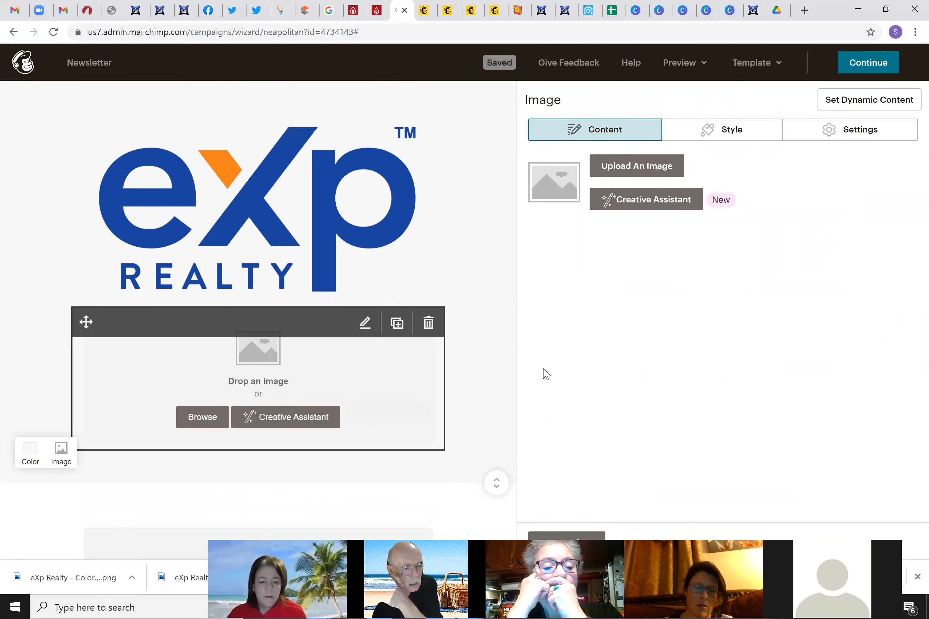
{"action": "left_click", "coordinate": [635, 167]}
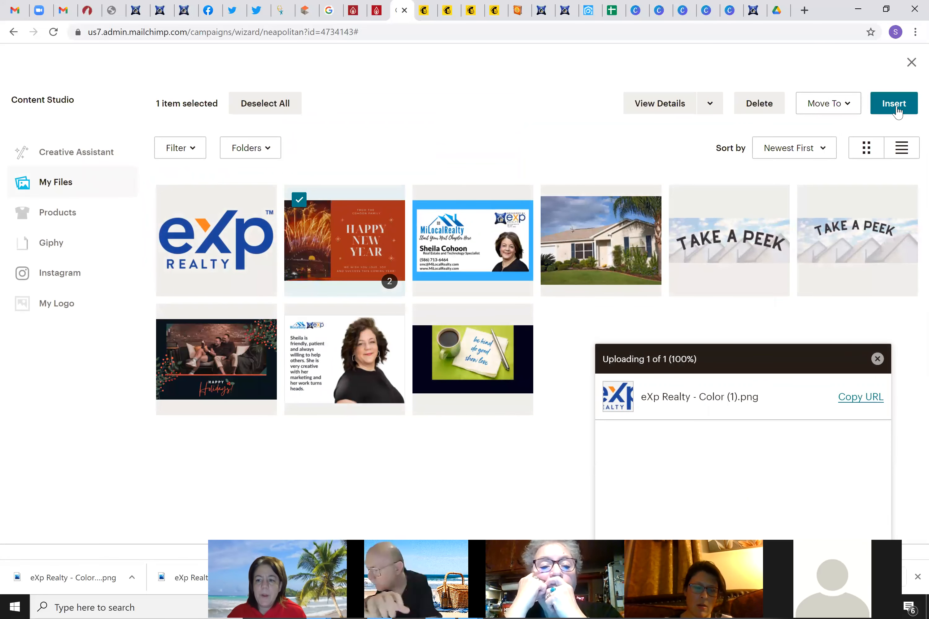
{"action": "left_click", "coordinate": [895, 110]}
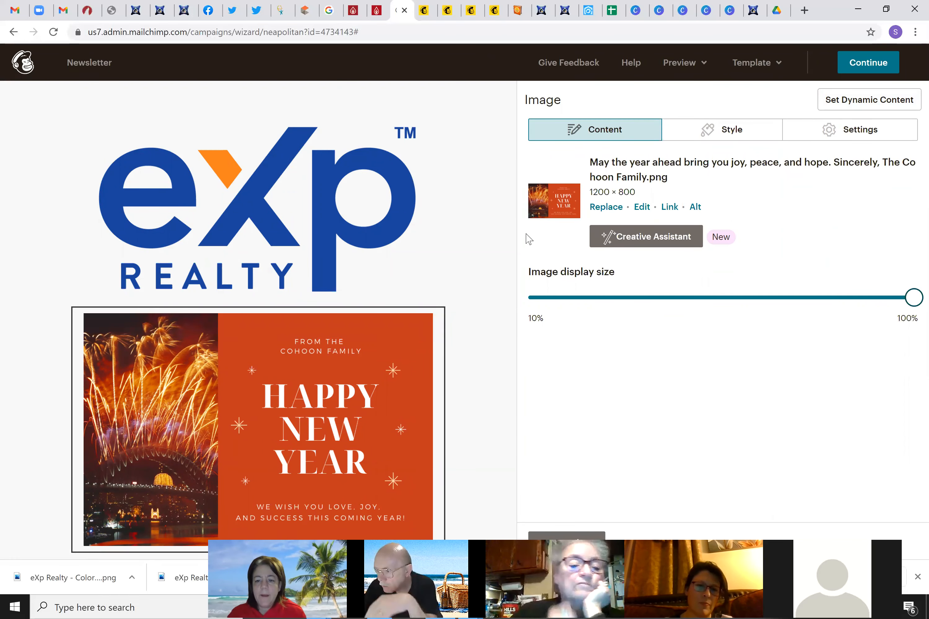
{"action": "scroll", "coordinate": [271, 321], "scroll_direction": "down", "scroll_amount": 5}
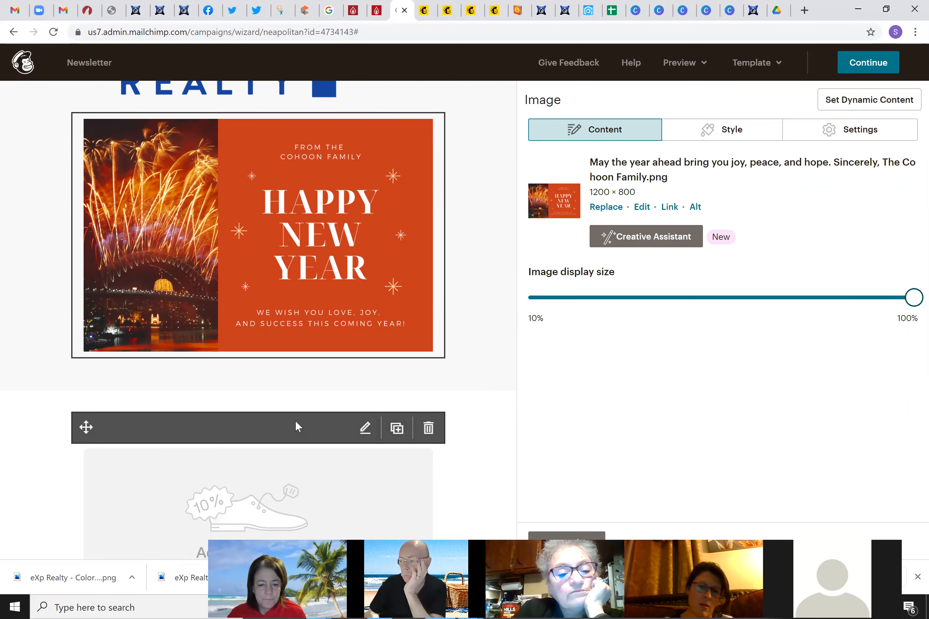
{"action": "left_click", "coordinate": [430, 430]}
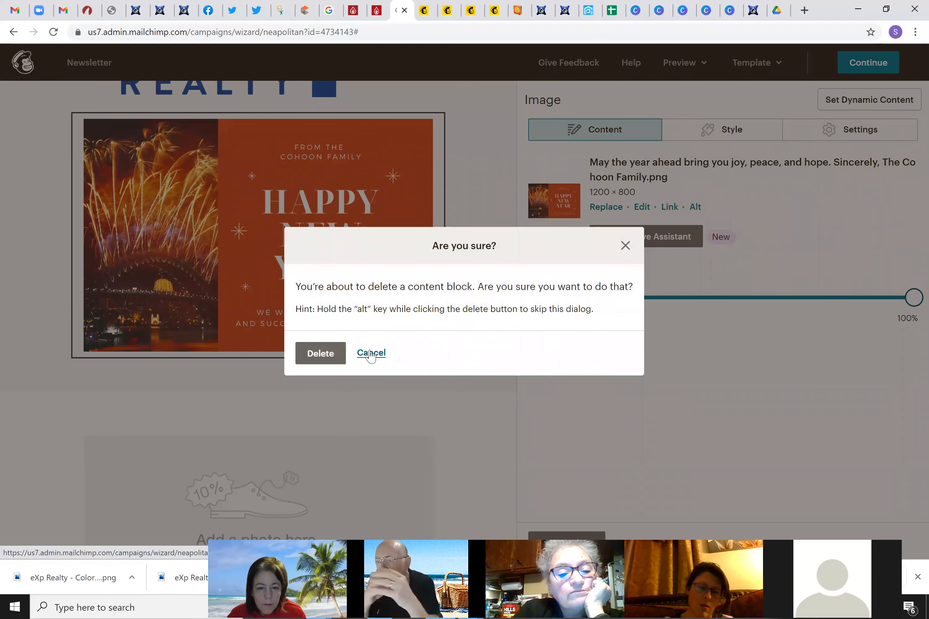
{"action": "left_click", "coordinate": [371, 354]}
{"action": "scroll", "coordinate": [356, 348], "scroll_direction": "down", "scroll_amount": 3}
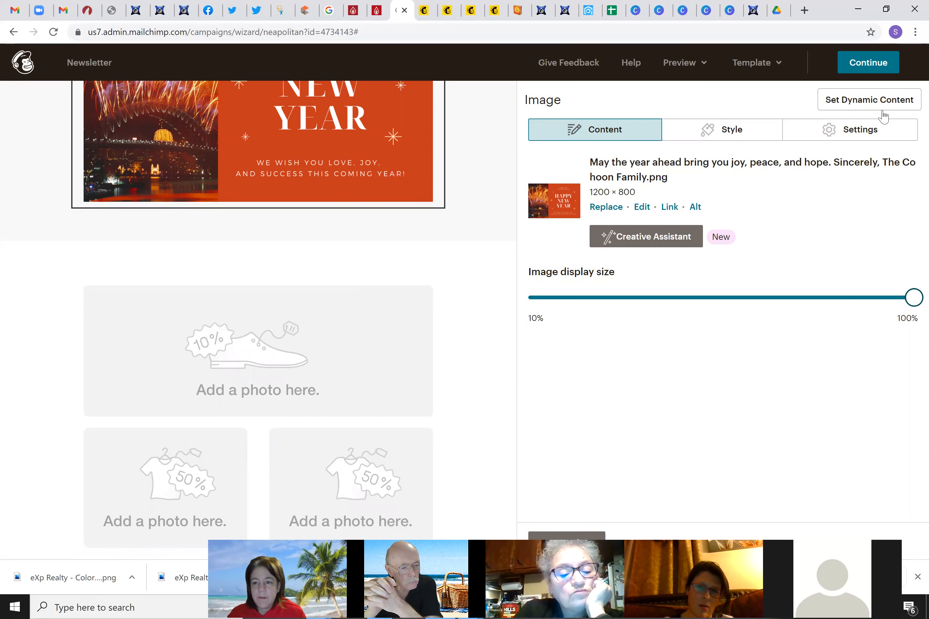
{"action": "left_click", "coordinate": [587, 537]}
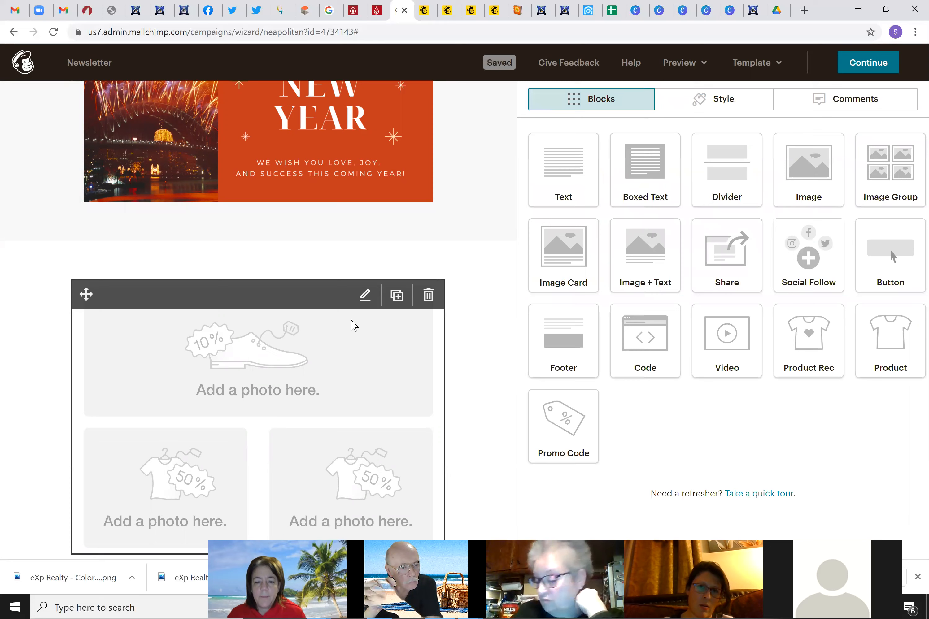
{"action": "left_click", "coordinate": [346, 332]}
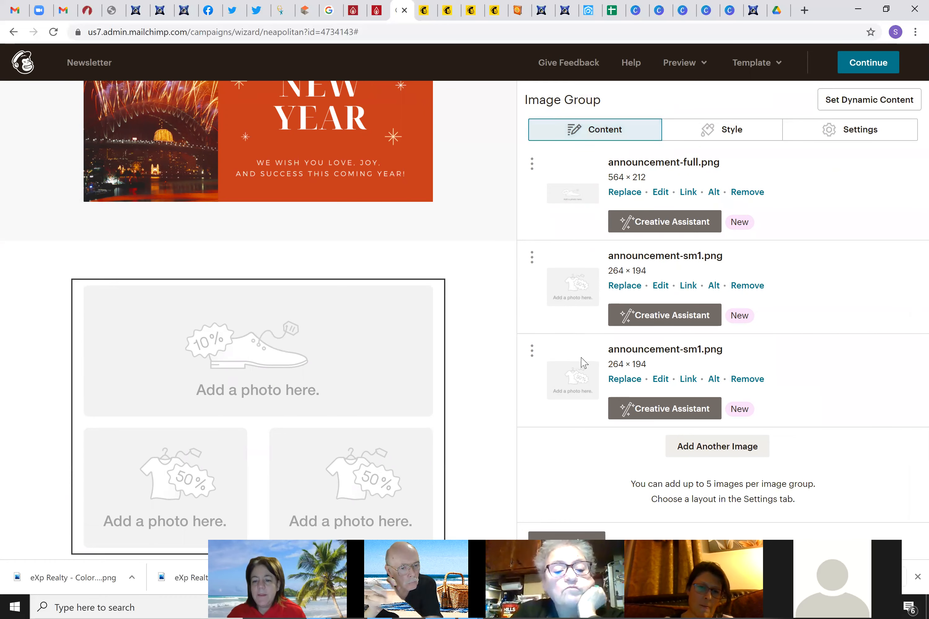
Open My Files to replace the group's first image, announcement-full.png
{"action": "left_click", "coordinate": [624, 192]}
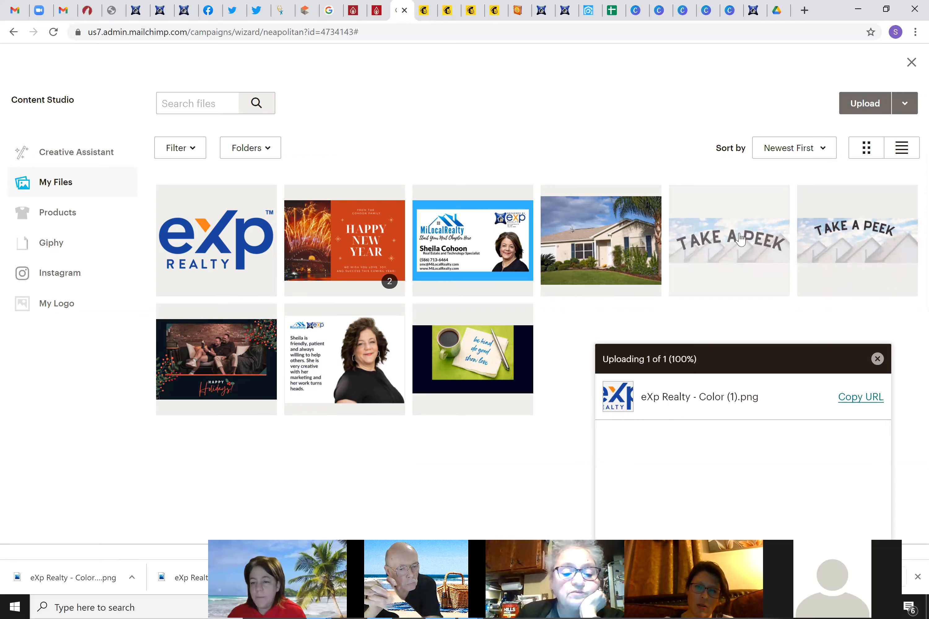
{"action": "left_click", "coordinate": [708, 11]}
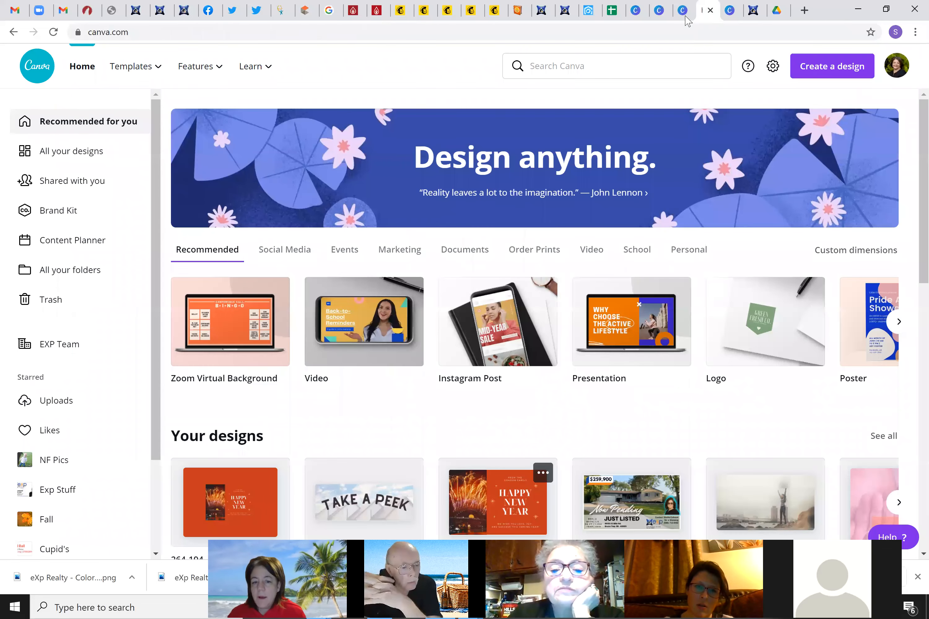
{"action": "left_click", "coordinate": [687, 15]}
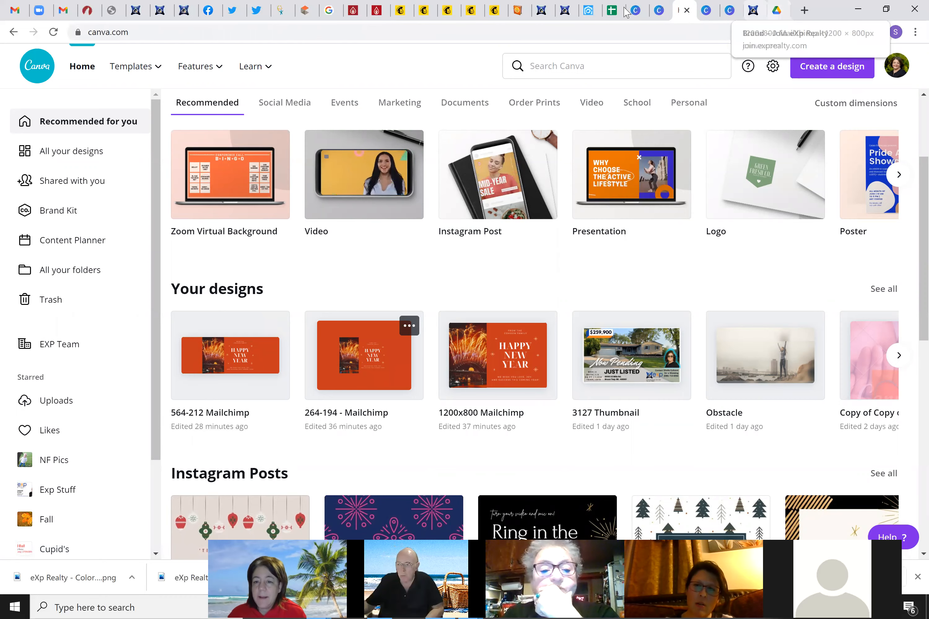
{"action": "left_click", "coordinate": [401, 11]}
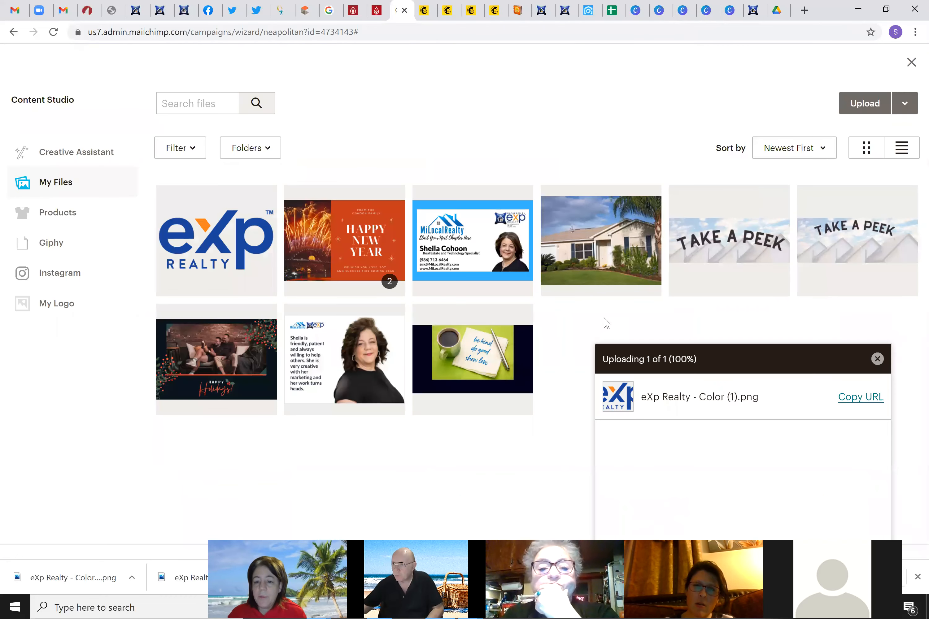
Insert the Take a Peek banner as the large group image and the house photo as the second
{"action": "left_click", "coordinate": [714, 239]}
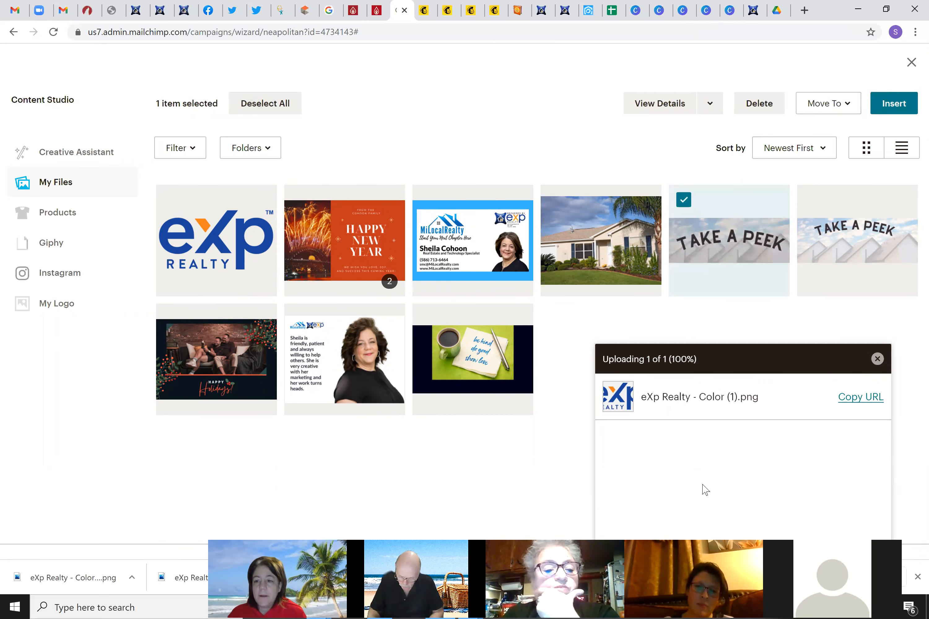
{"action": "left_click", "coordinate": [894, 104]}
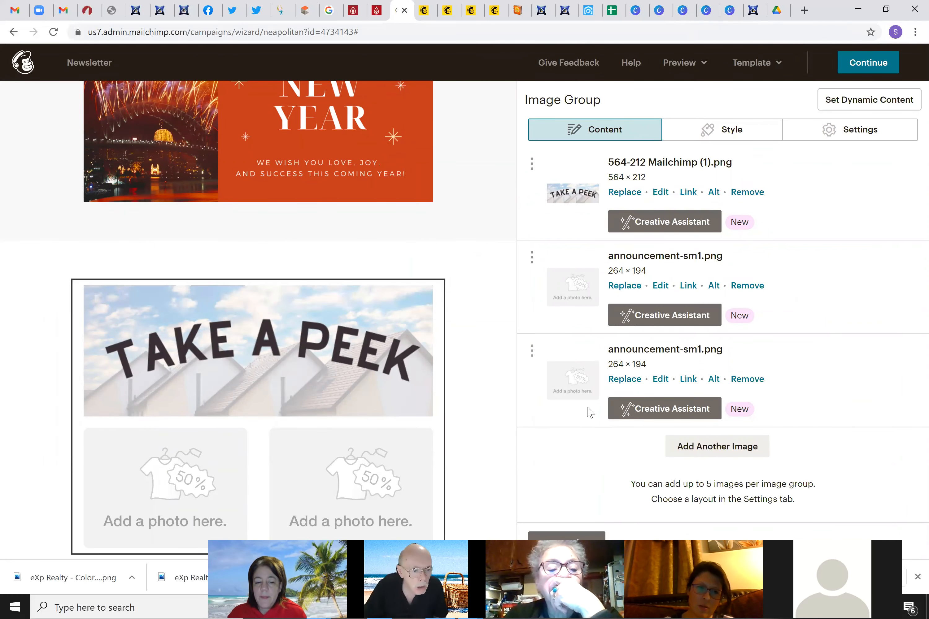
{"action": "left_click", "coordinate": [629, 287]}
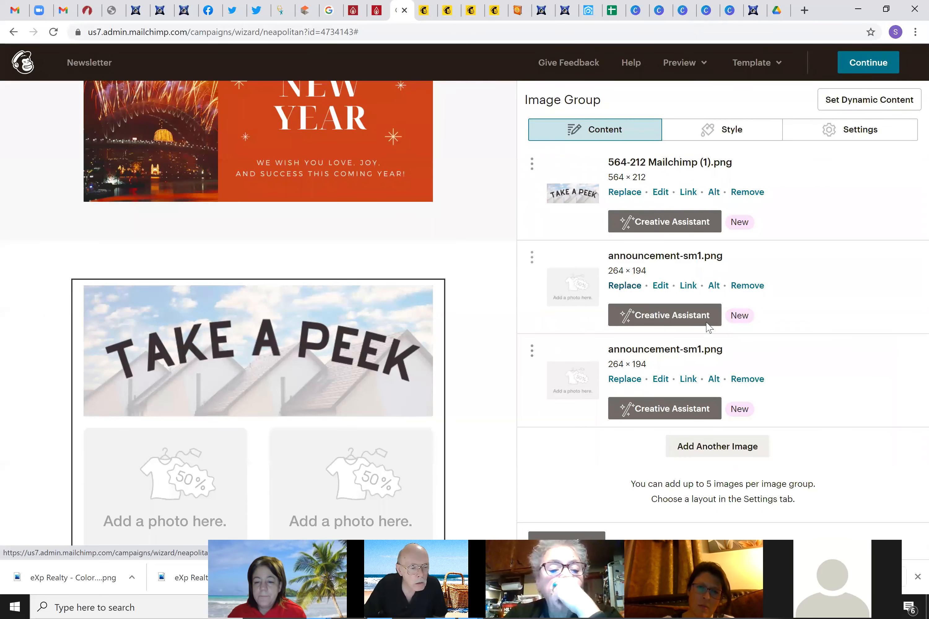
{"action": "left_click", "coordinate": [610, 260]}
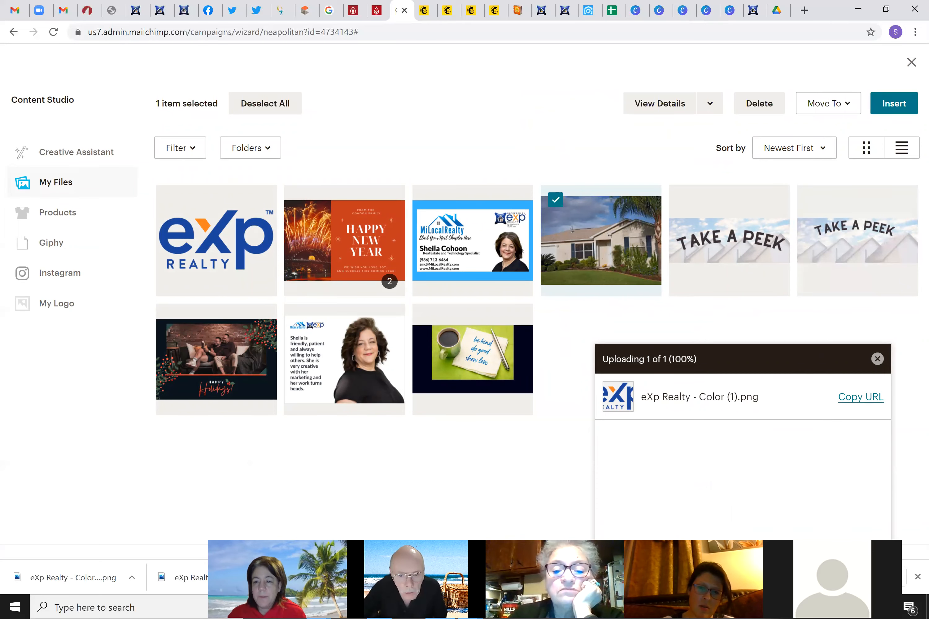
{"action": "left_click", "coordinate": [894, 103]}
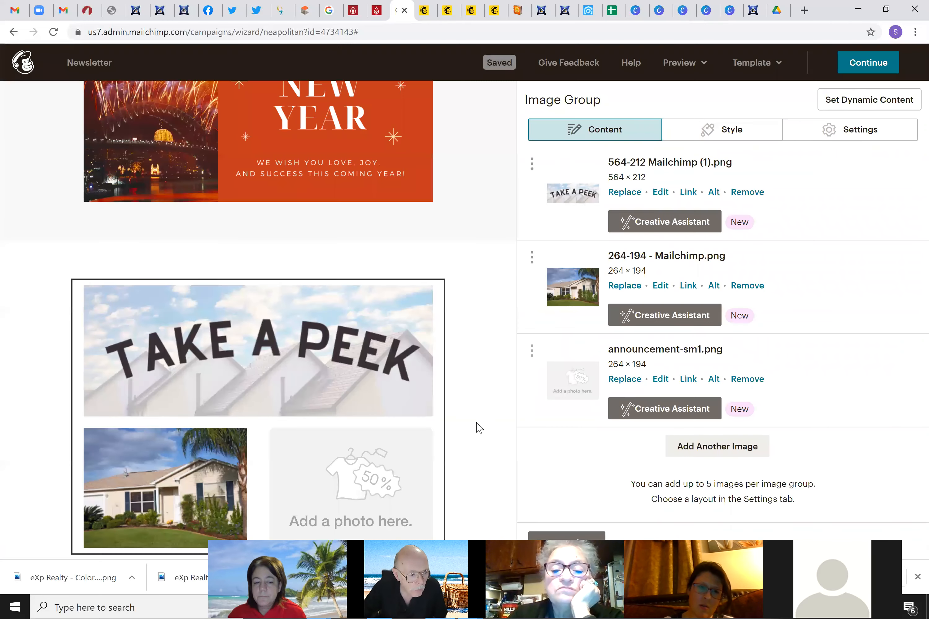
{"action": "scroll", "coordinate": [457, 431], "scroll_direction": "down", "scroll_amount": 2}
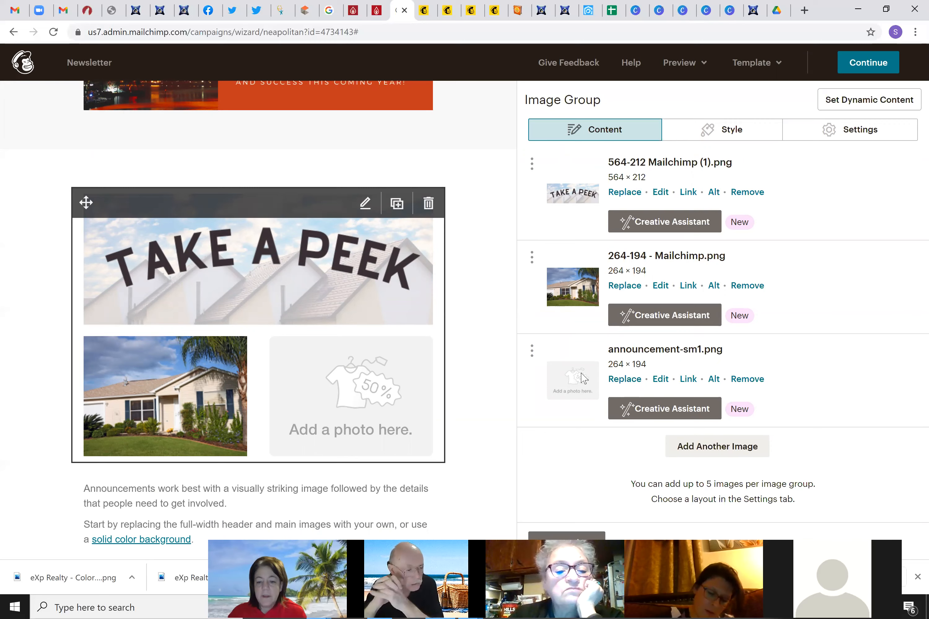
Open the file library for the group's third photo, then return to the 1200x800 Mailchimp Canva design
{"action": "left_click", "coordinate": [616, 379]}
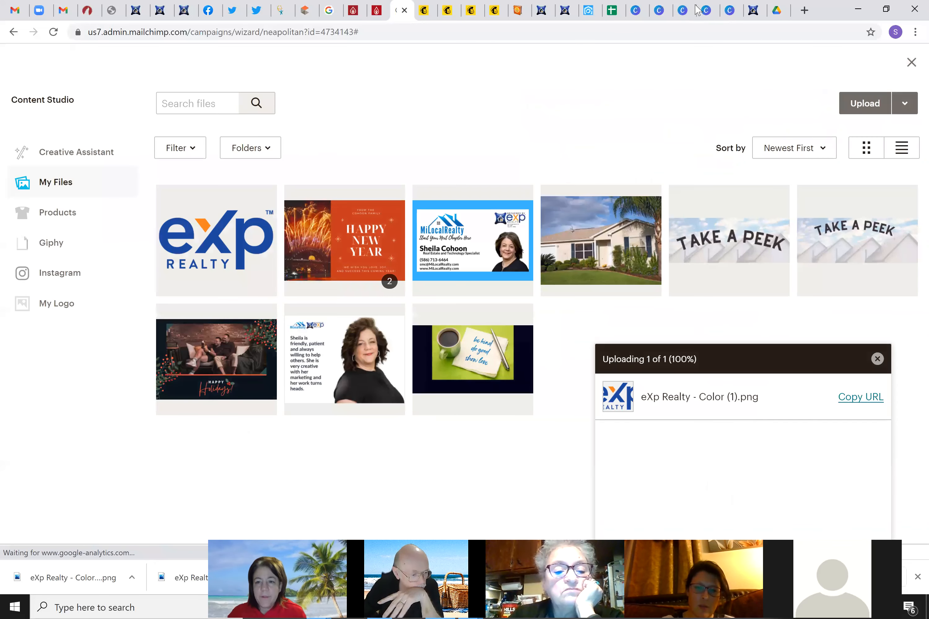
{"action": "left_click", "coordinate": [715, 17]}
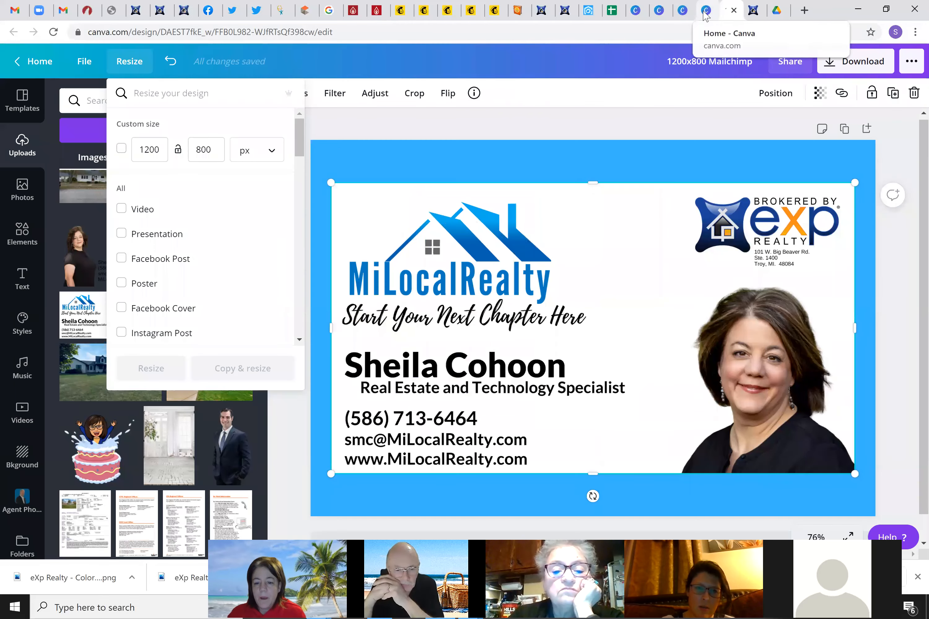
Open the 264-194 - Mailchimp design from the Canva home page
{"action": "left_click", "coordinate": [713, 17]}
{"action": "left_click", "coordinate": [729, 15]}
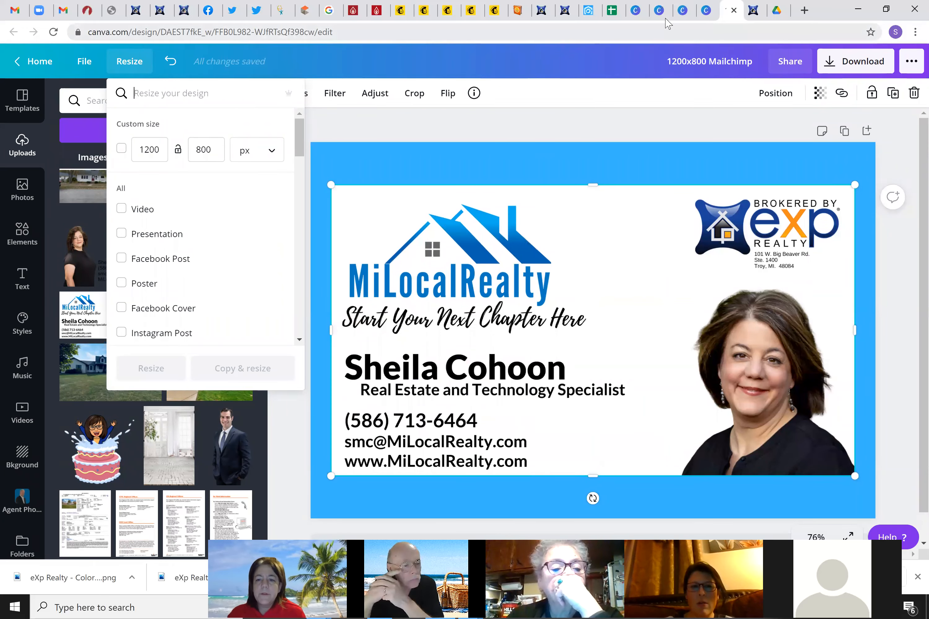
{"action": "left_click", "coordinate": [683, 10]}
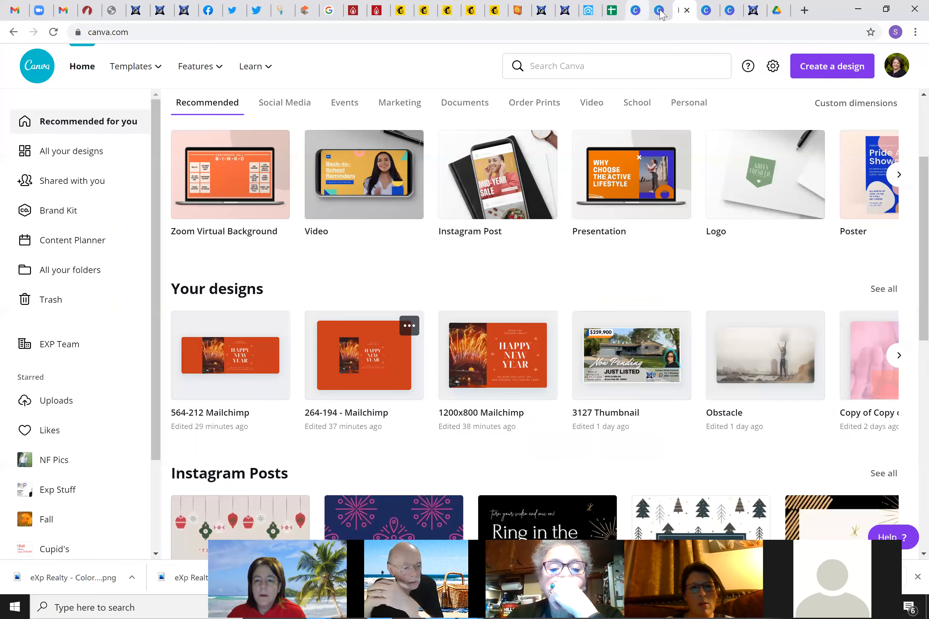
{"action": "left_click", "coordinate": [346, 372]}
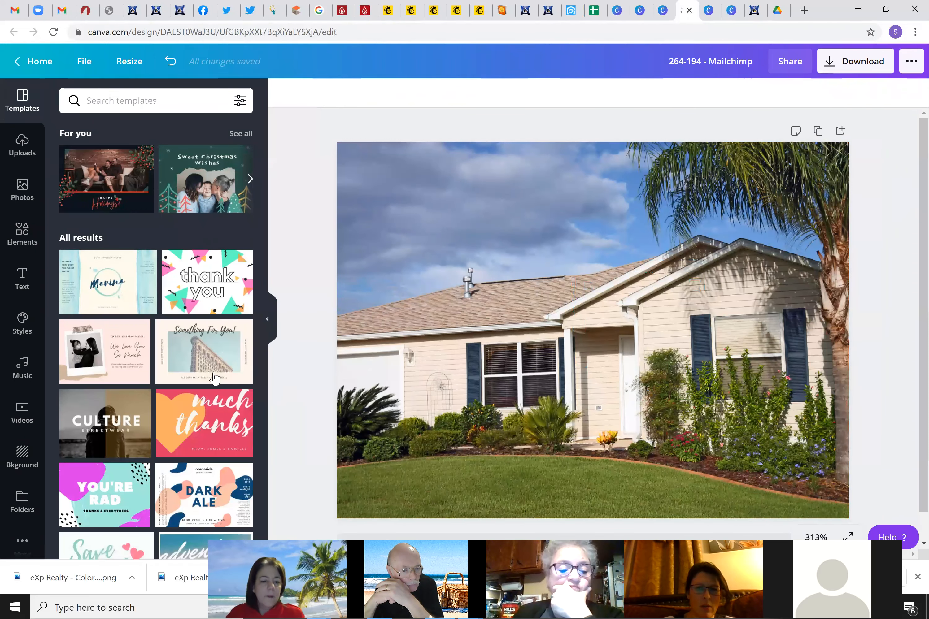
Replace the house photo with a white kitchen photo from a 'Kitchen' stock photo search
{"action": "left_click", "coordinate": [22, 190]}
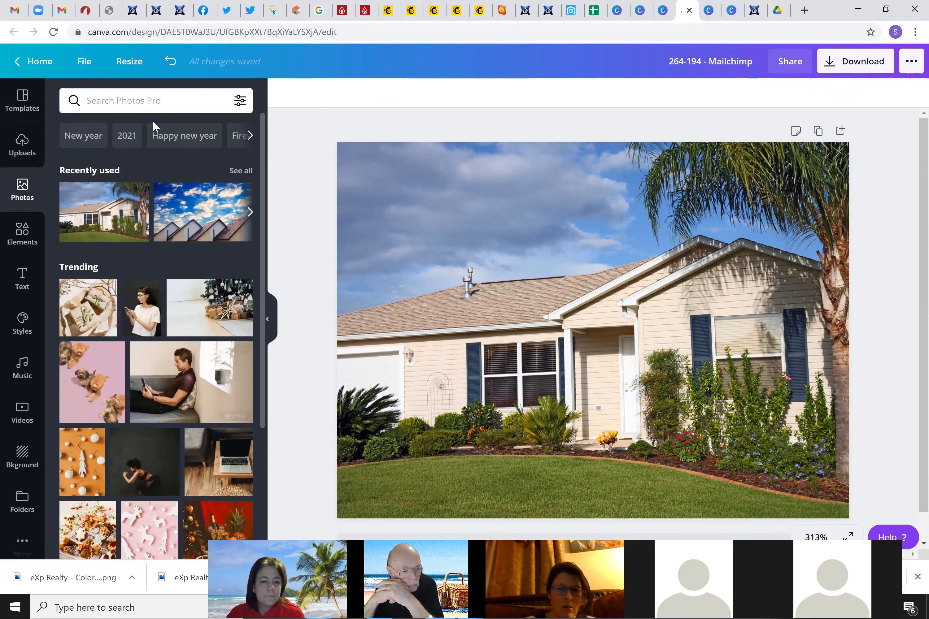
{"action": "left_click", "coordinate": [145, 105]}
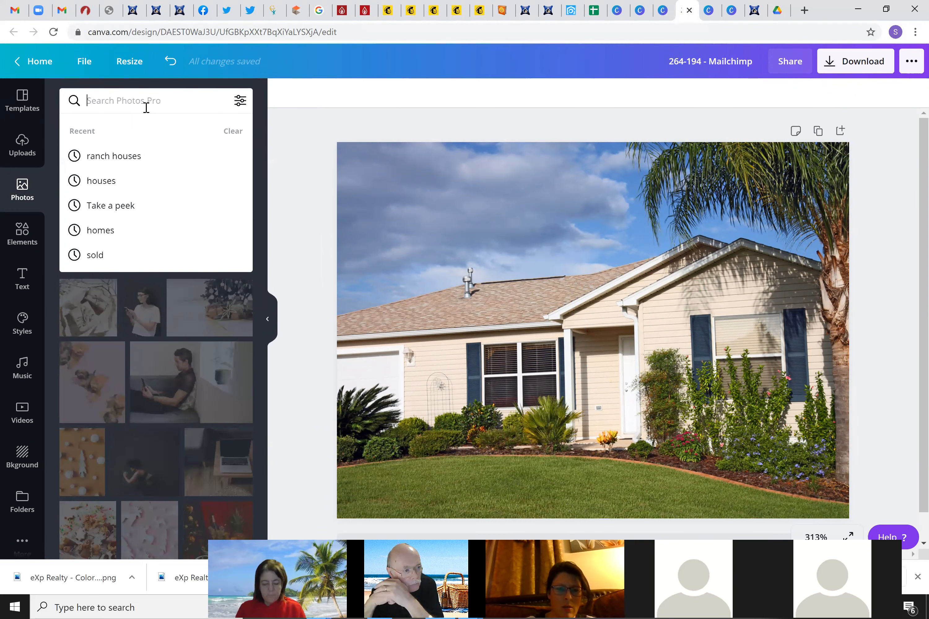
{"action": "type", "text": "Kitchen"}
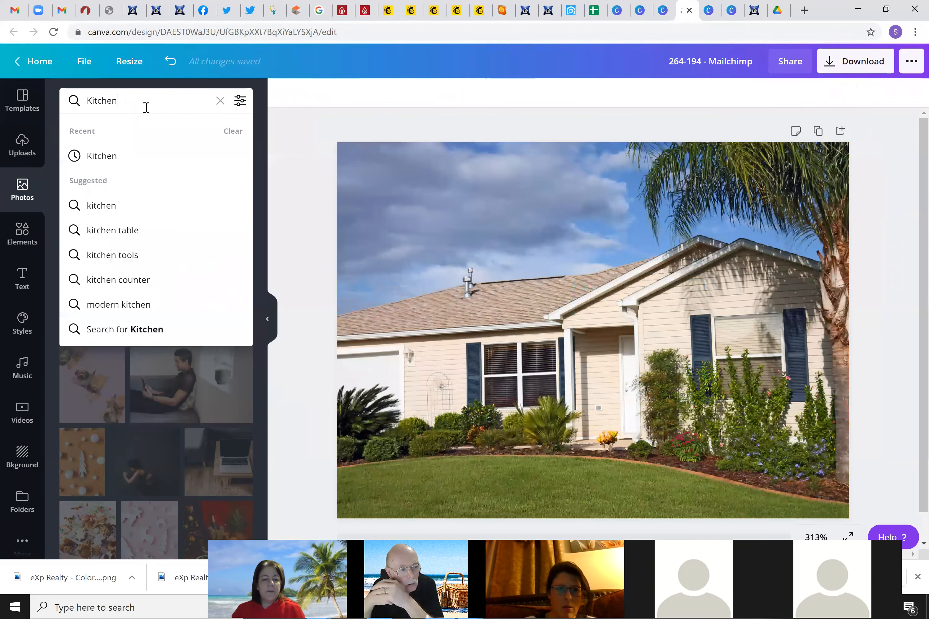
{"action": "left_click", "coordinate": [124, 158]}
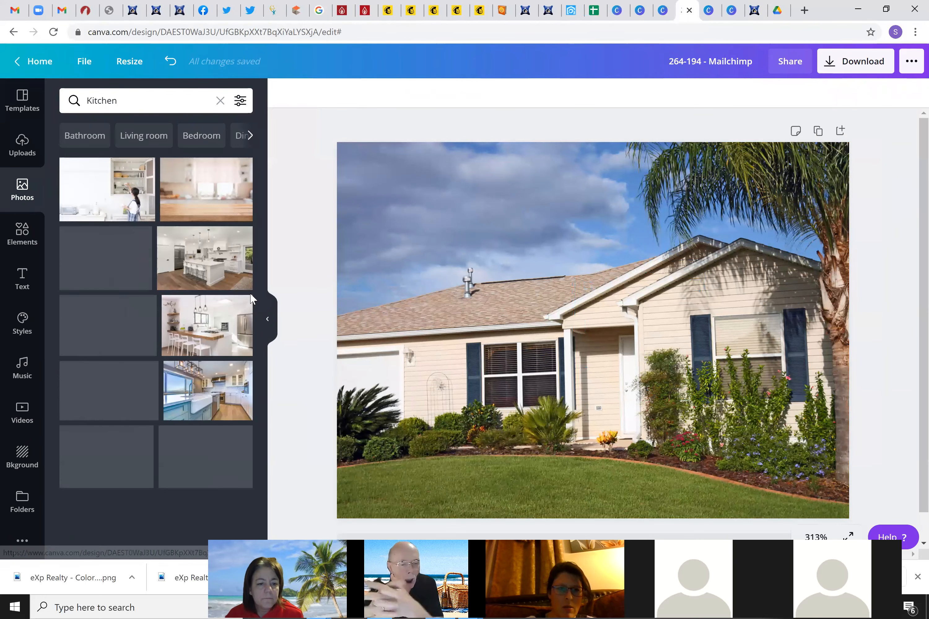
{"action": "left_click_drag", "start_coordinate": [200, 258], "coordinate": [360, 257]}
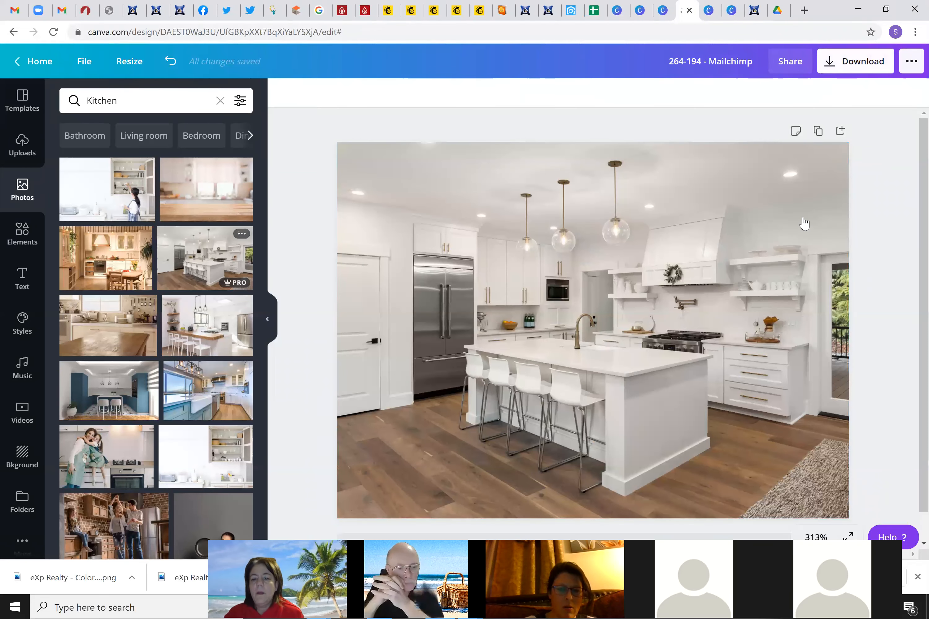
Download the design as a PNG and return to the Mailchimp file library
{"action": "left_click", "coordinate": [855, 61]}
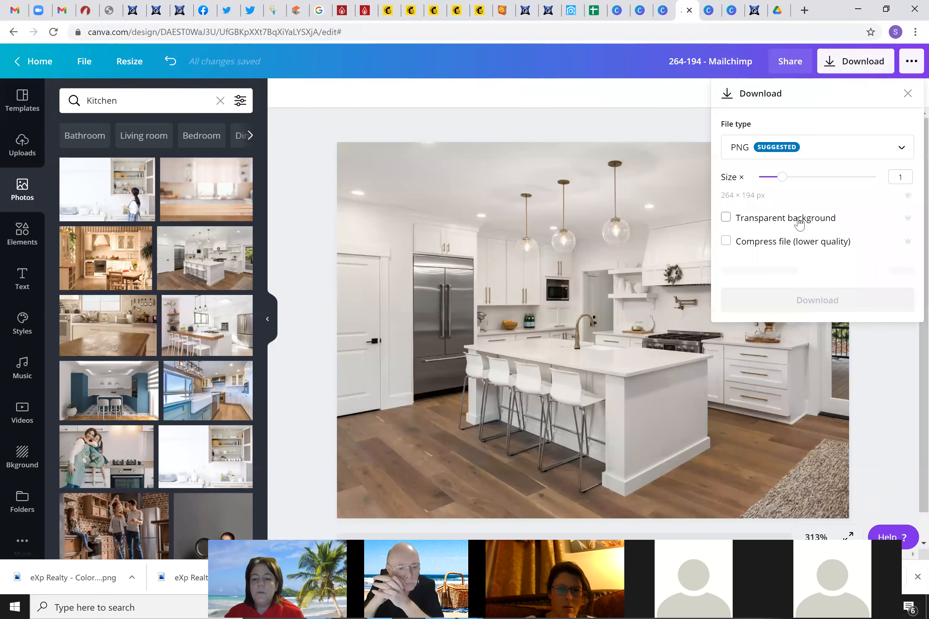
{"action": "left_click", "coordinate": [799, 259]}
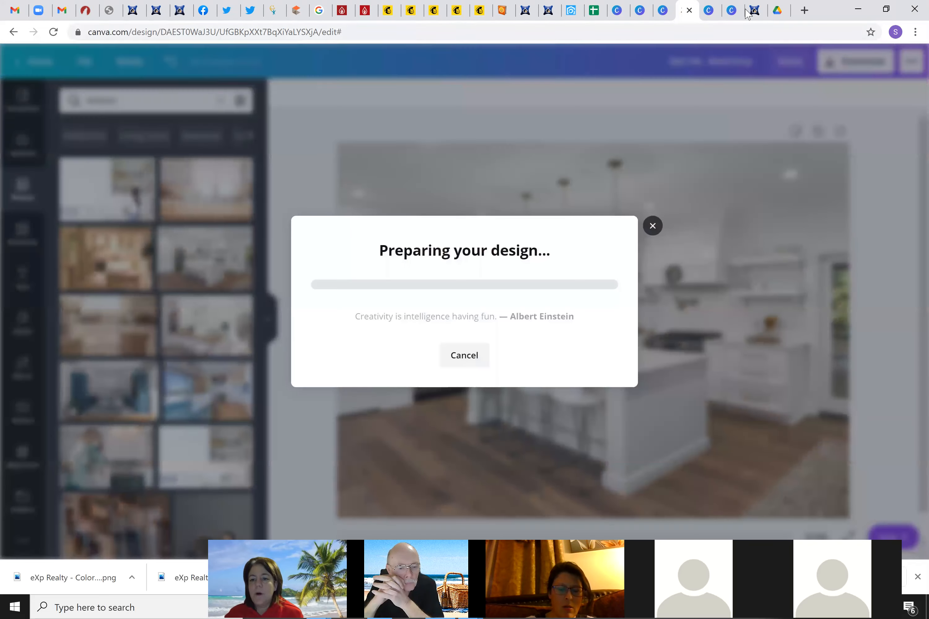
{"action": "left_click", "coordinate": [391, 10]}
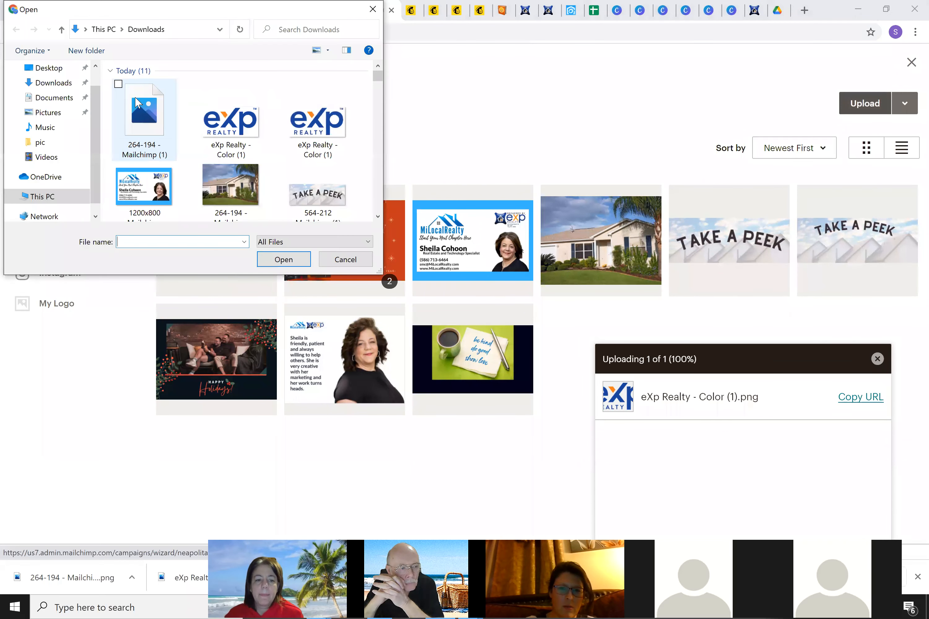
Upload 264-194 - Mailchimp (1) from Downloads into the group's third image slot
{"action": "left_click", "coordinate": [140, 111]}
{"action": "left_click", "coordinate": [292, 259]}
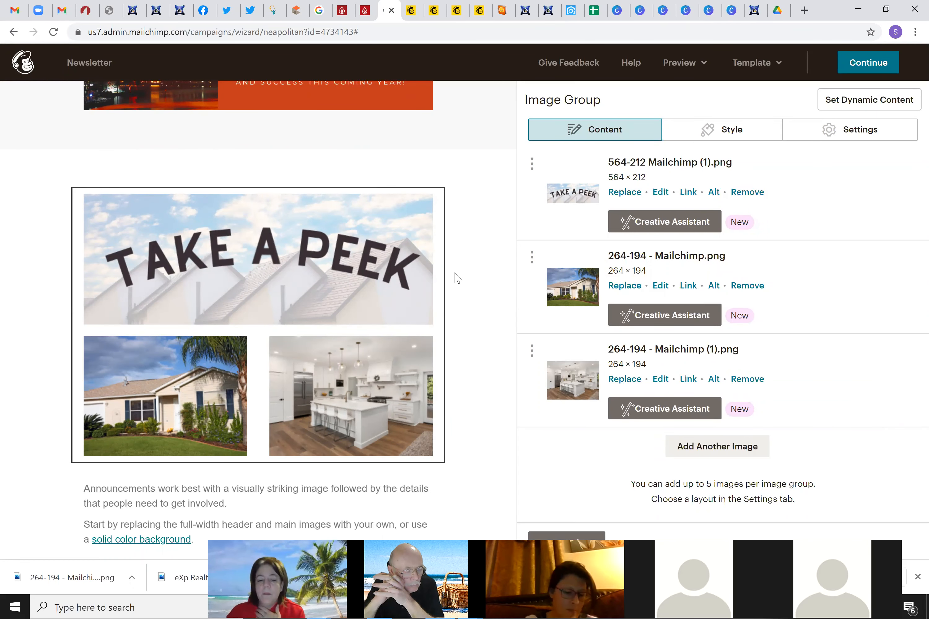
{"action": "mouse_move", "coordinate": [328, 376]}
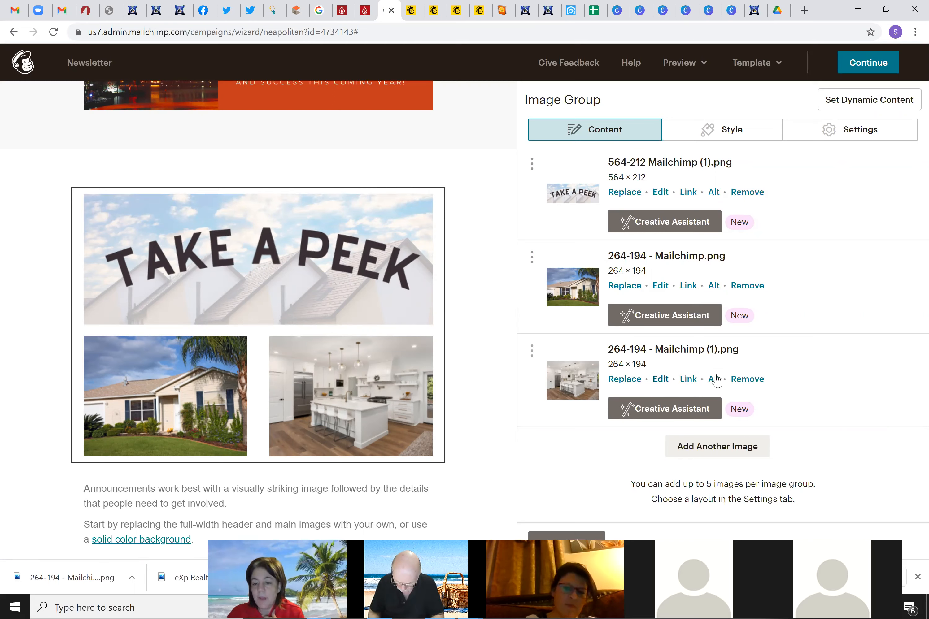
{"action": "left_click", "coordinate": [687, 379]}
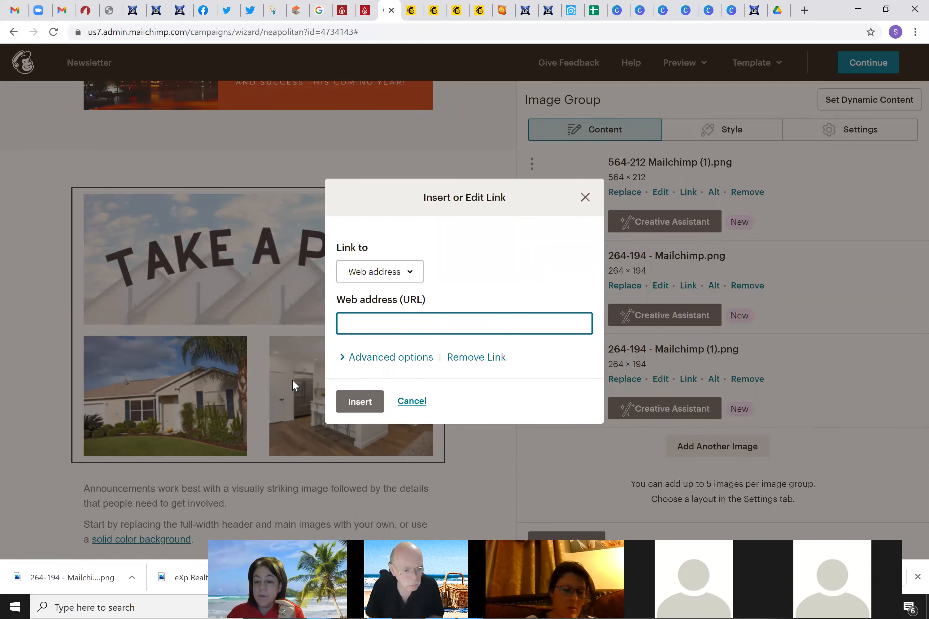
{"action": "left_click", "coordinate": [414, 271]}
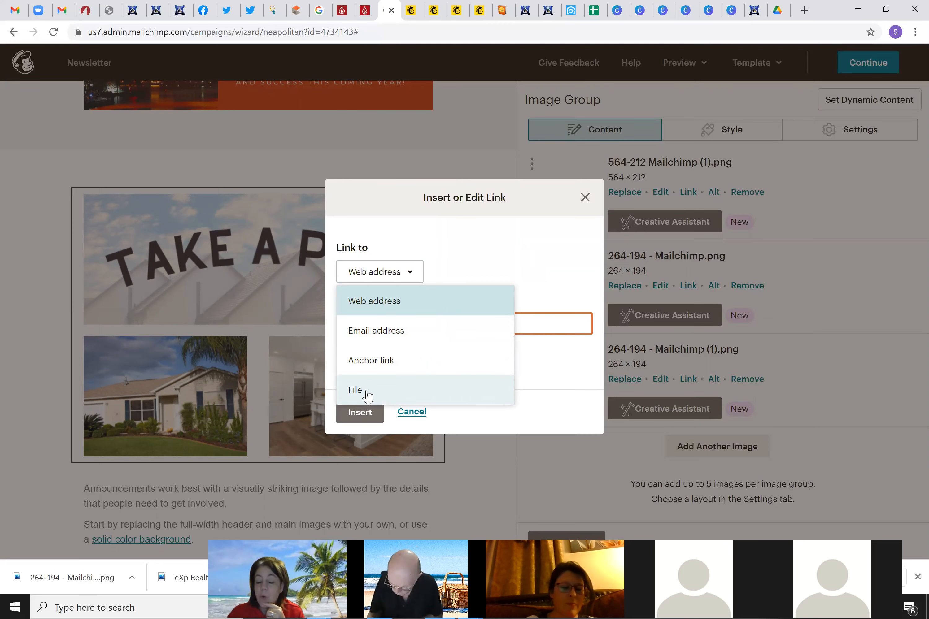
{"action": "left_click", "coordinate": [417, 413]}
{"action": "left_click", "coordinate": [417, 413]}
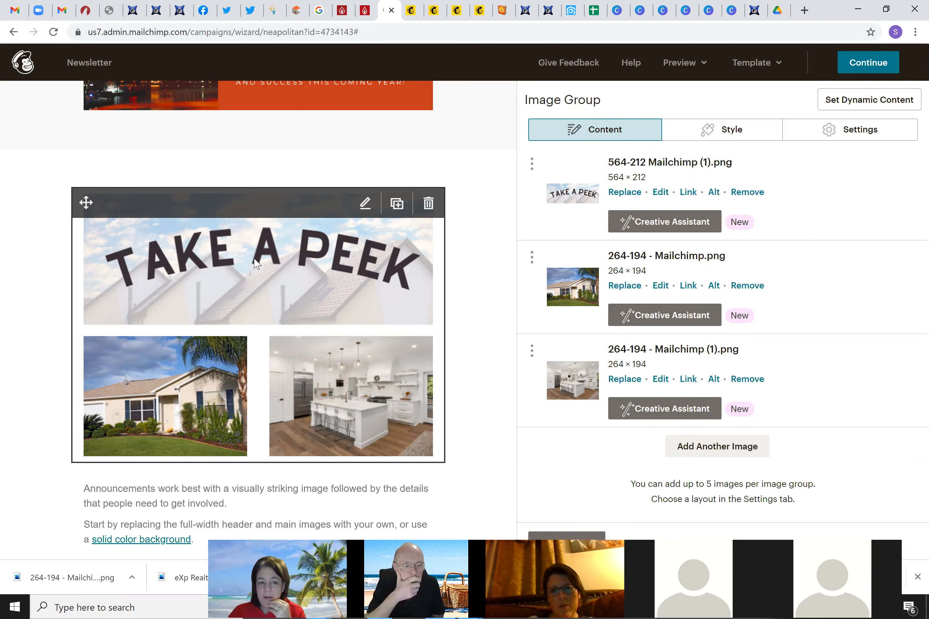
Move the Take a Peek image group just below the New Year banner, then start a new browser tab
{"action": "left_click_drag", "start_coordinate": [86, 203], "coordinate": [206, 120]}
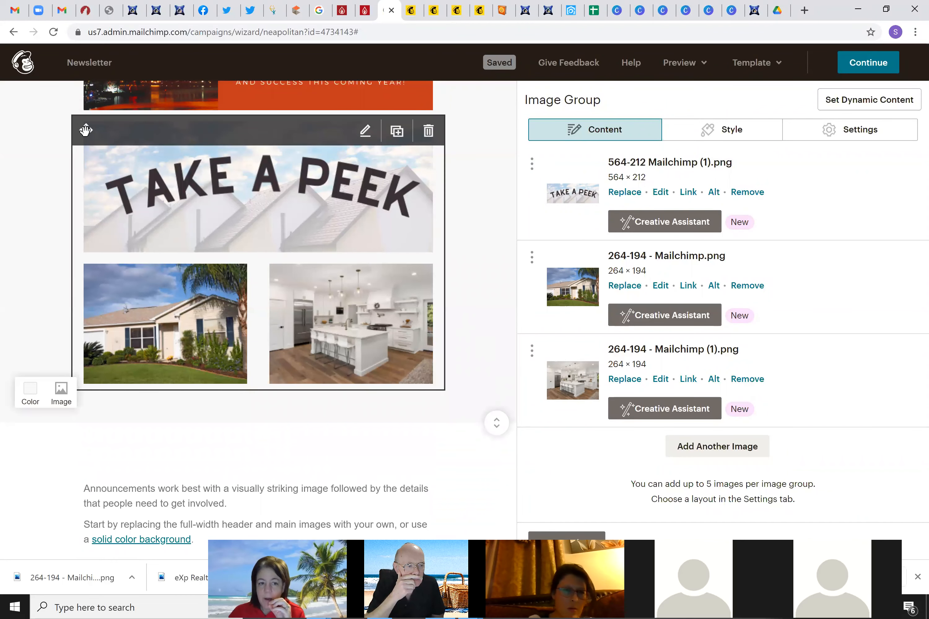
{"action": "left_click_drag", "start_coordinate": [85, 130], "coordinate": [85, 322]}
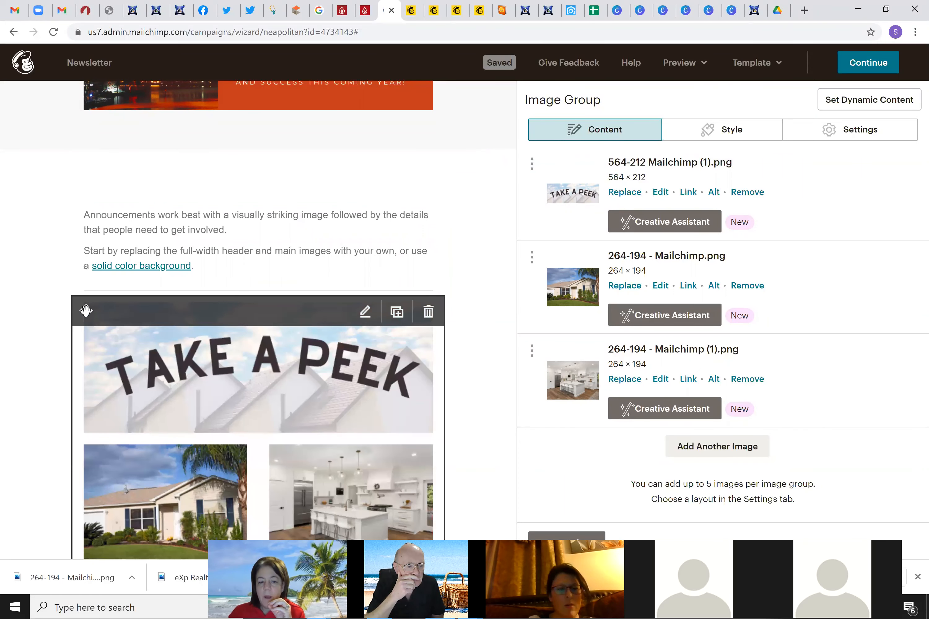
{"action": "left_click_drag", "start_coordinate": [86, 311], "coordinate": [136, 112]}
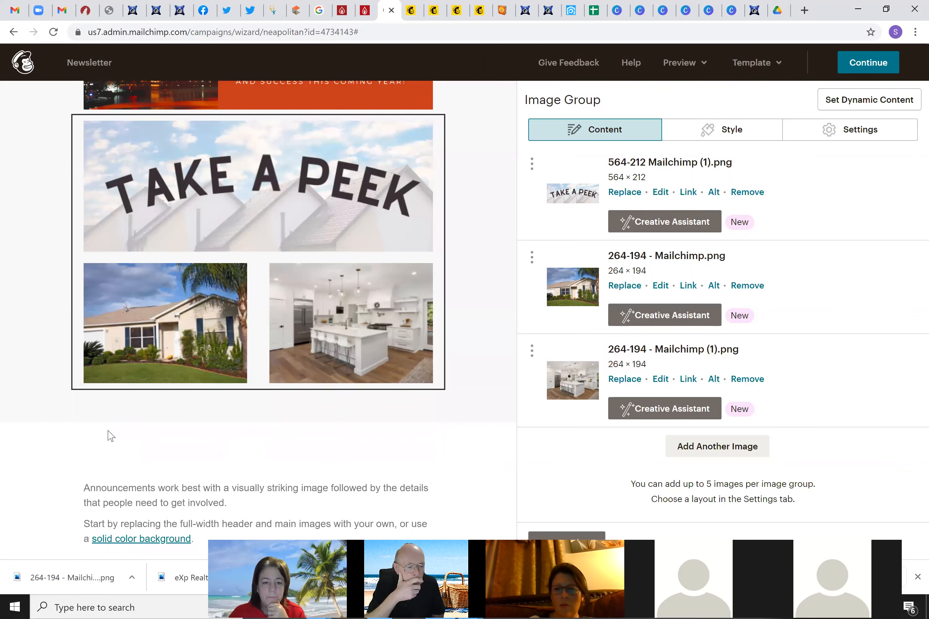
{"action": "scroll", "coordinate": [110, 435], "scroll_direction": "down", "scroll_amount": 2}
{"action": "scroll", "coordinate": [111, 435], "scroll_direction": "up", "scroll_amount": 4}
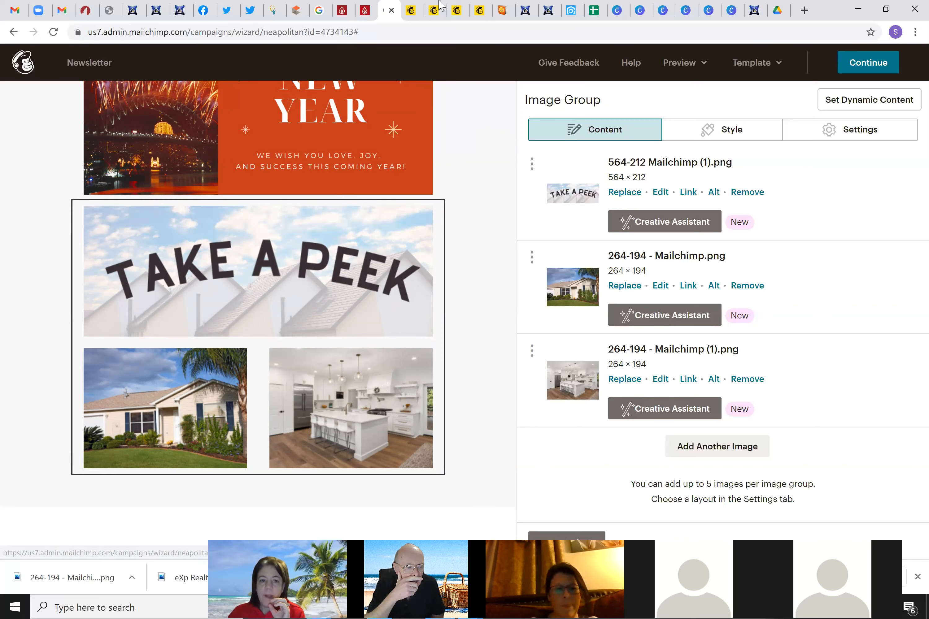
{"action": "left_click", "coordinate": [805, 10]}
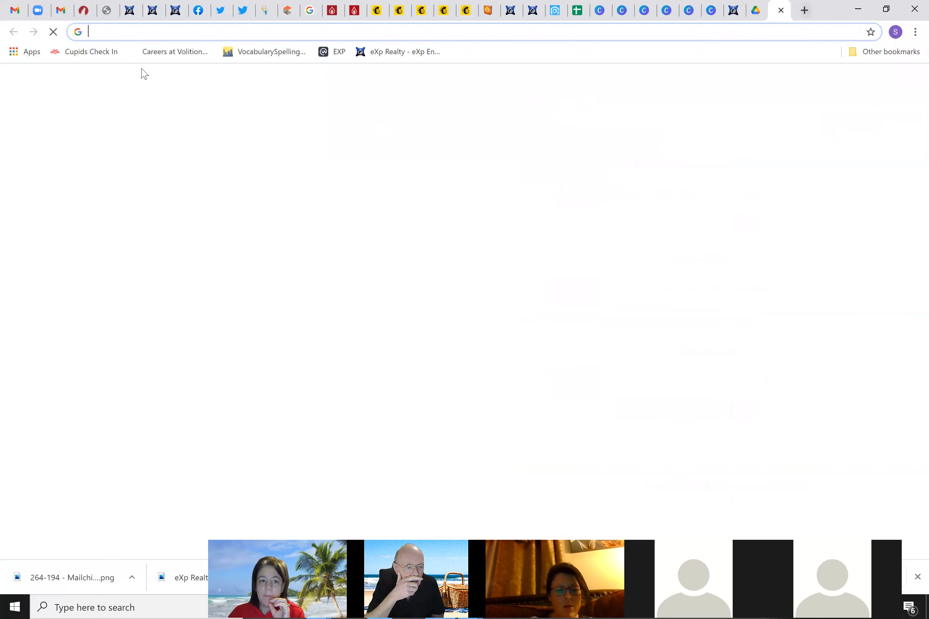
Go to YouTube and the account's own channel page
{"action": "left_click", "coordinate": [191, 31]}
{"action": "type", "text": "your"}
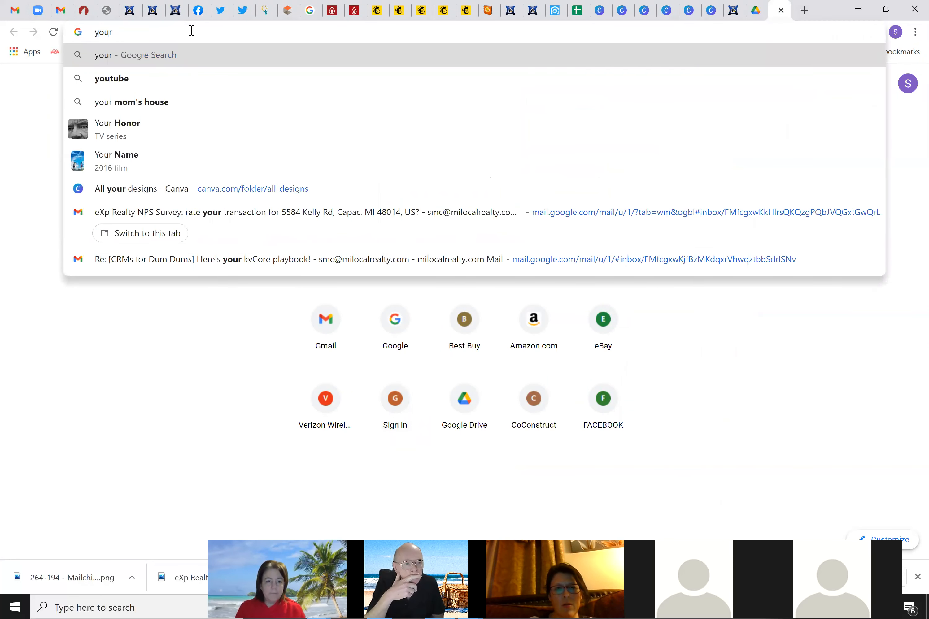
{"action": "key", "text": "BackSpace"}
{"action": "key", "text": "Down"}
{"action": "key", "text": "Down"}
{"action": "key", "text": "Down"}
{"action": "key", "text": "Down"}
{"action": "key", "text": "Return"}
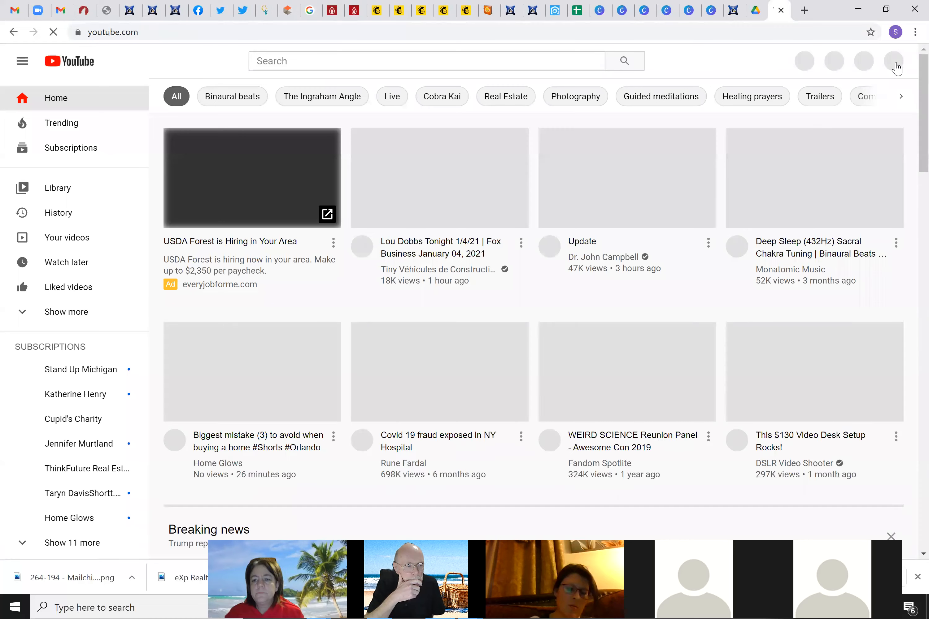
{"action": "left_click", "coordinate": [892, 71]}
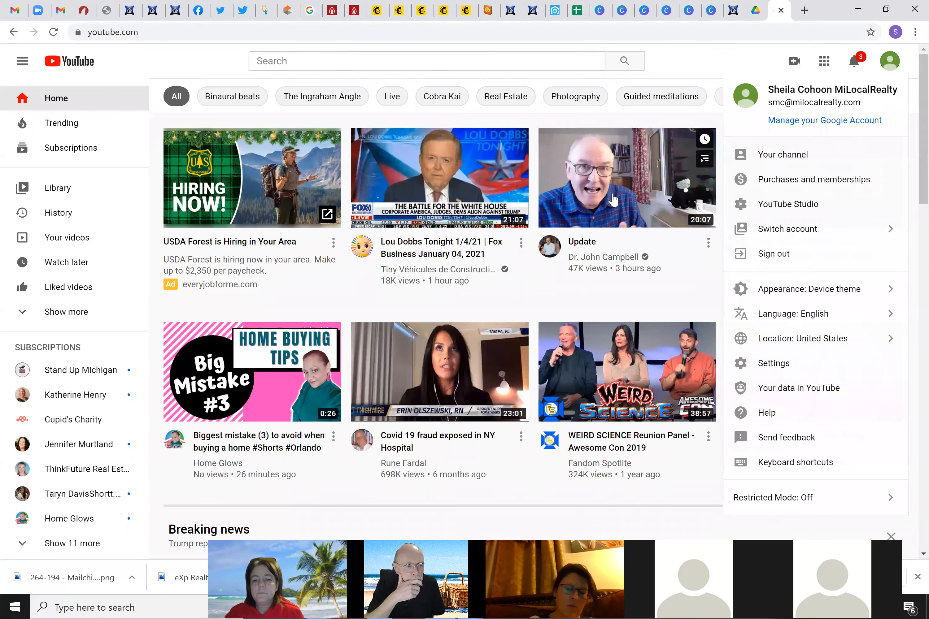
{"action": "left_click", "coordinate": [777, 160]}
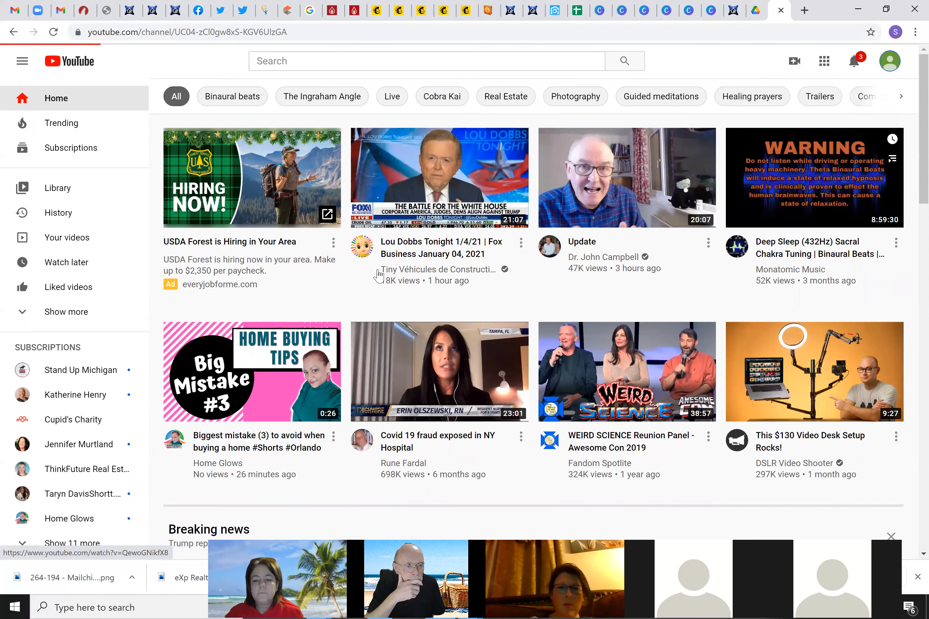
{"action": "scroll", "coordinate": [267, 387], "scroll_direction": "down", "scroll_amount": 1}
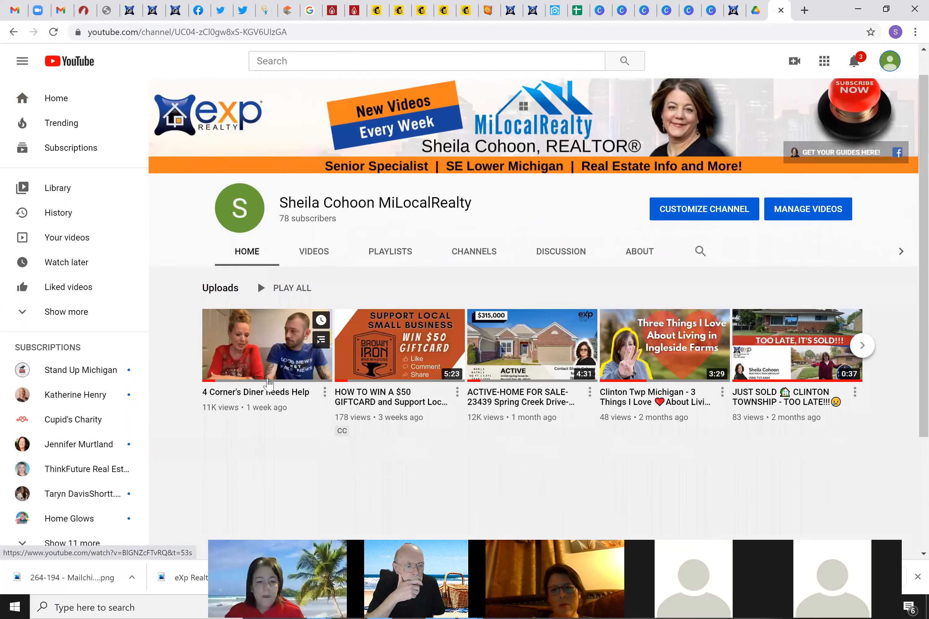
{"action": "scroll", "coordinate": [280, 377], "scroll_direction": "up", "scroll_amount": 1}
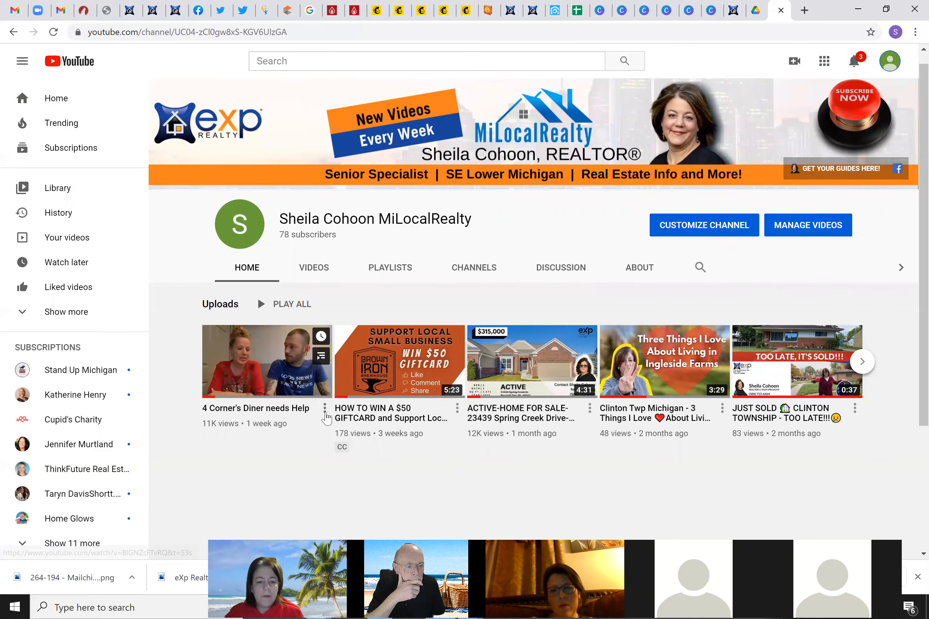
Copy the short share link of the '4 Corner's Diner needs Help' video, then return to Mailchimp
{"action": "left_click", "coordinate": [324, 408]}
{"action": "left_click", "coordinate": [290, 367]}
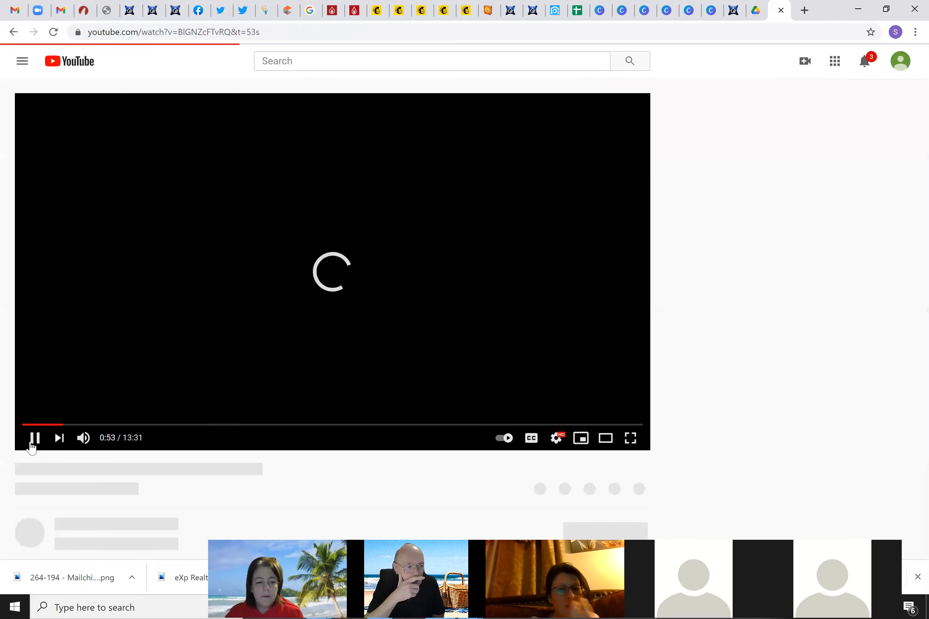
{"action": "left_click", "coordinate": [35, 438]}
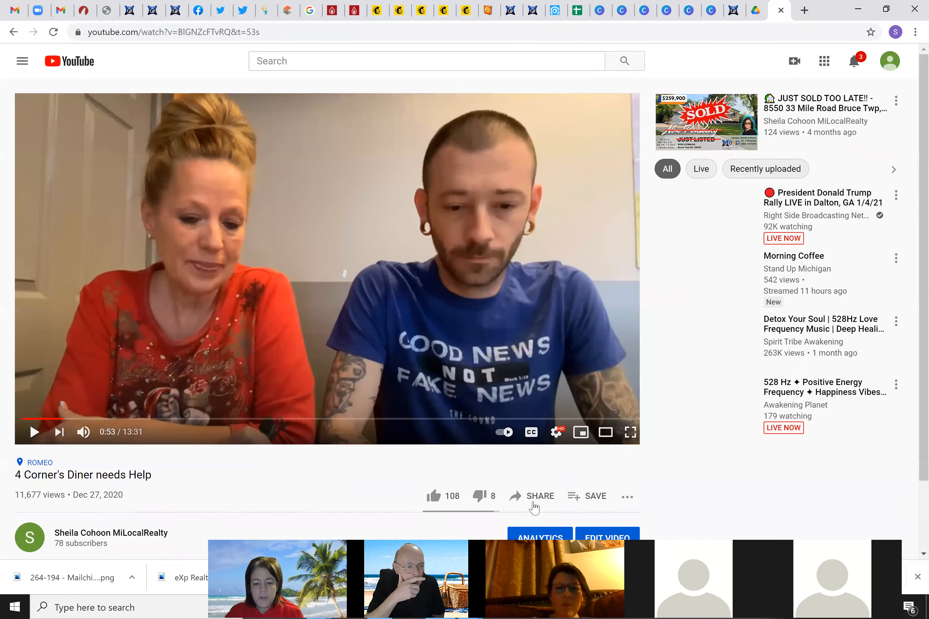
{"action": "left_click", "coordinate": [532, 497]}
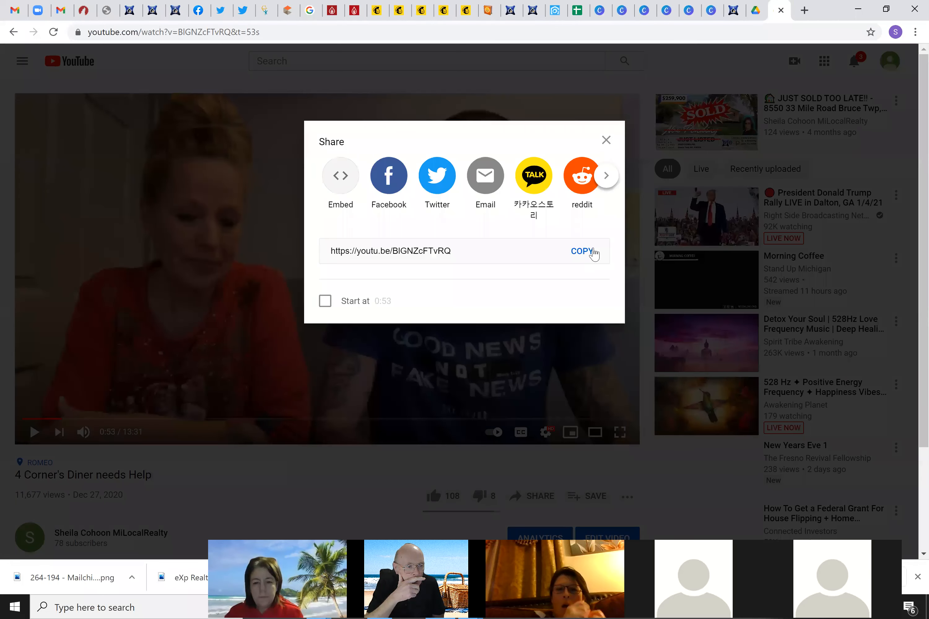
{"action": "left_click", "coordinate": [582, 332]}
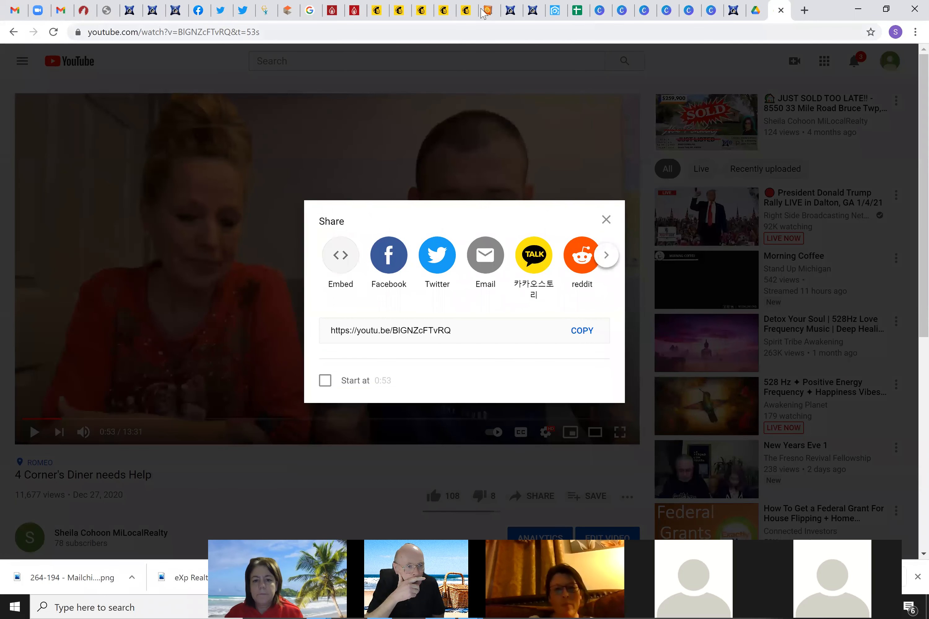
{"action": "left_click", "coordinate": [380, 13]}
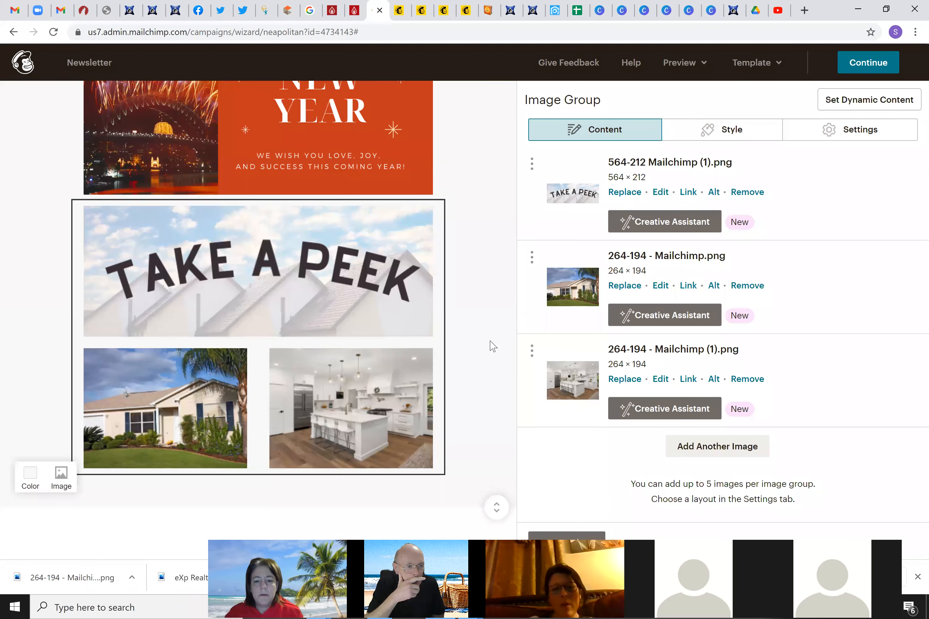
{"action": "left_click", "coordinate": [687, 379]}
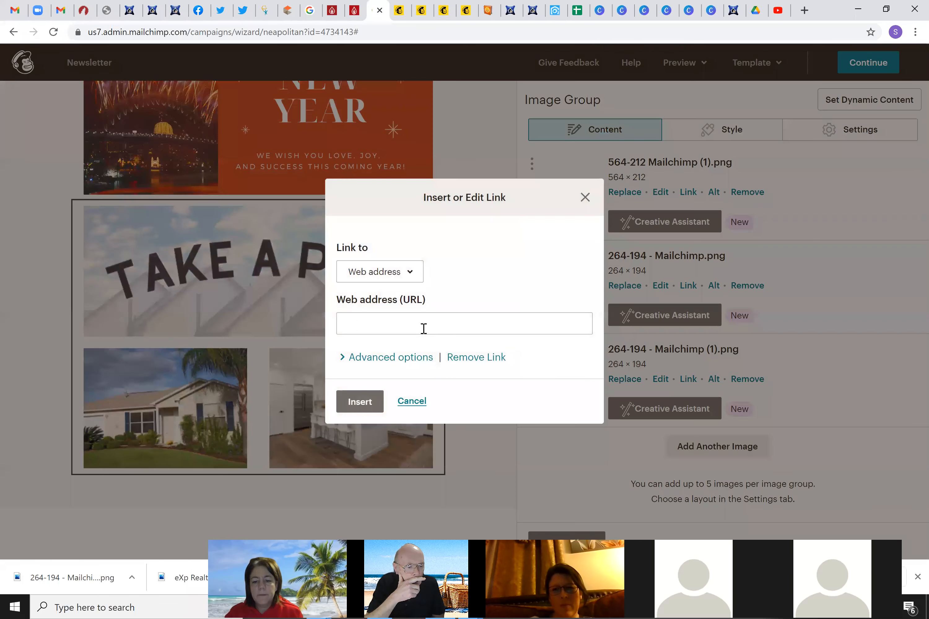
{"action": "left_click", "coordinate": [371, 323]}
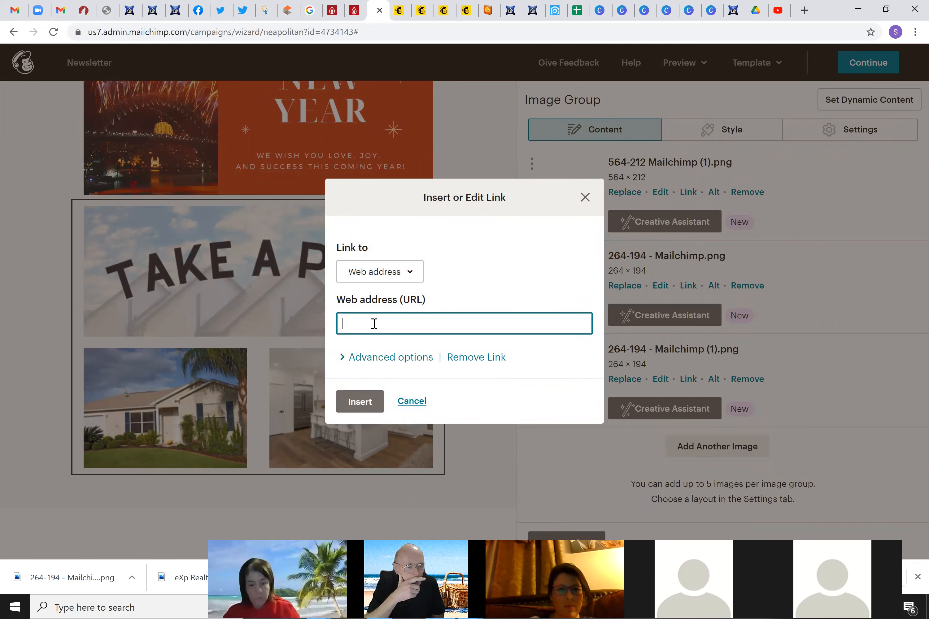
{"action": "key", "text": "ctrl+v"}
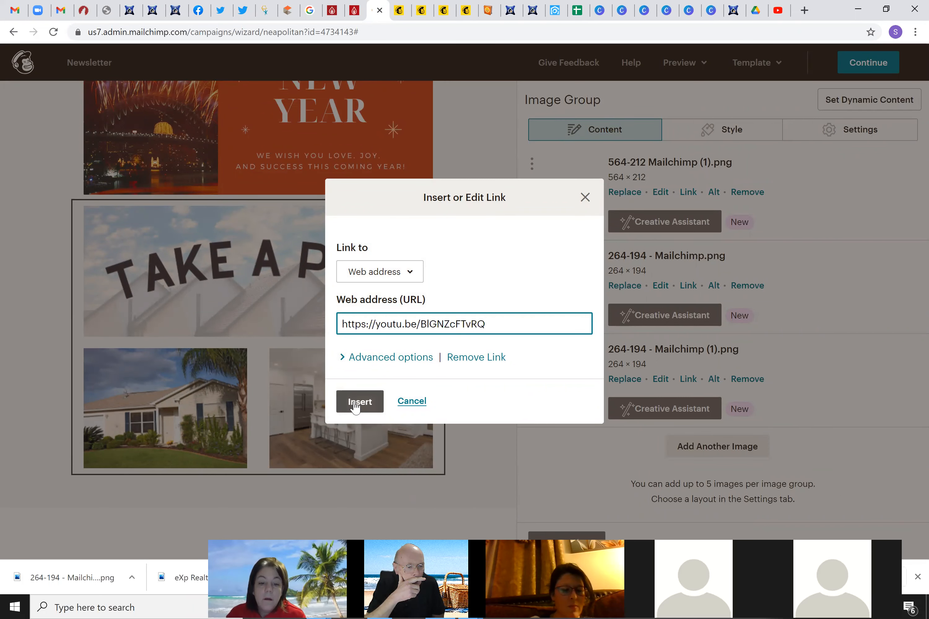
{"action": "key", "text": "Return"}
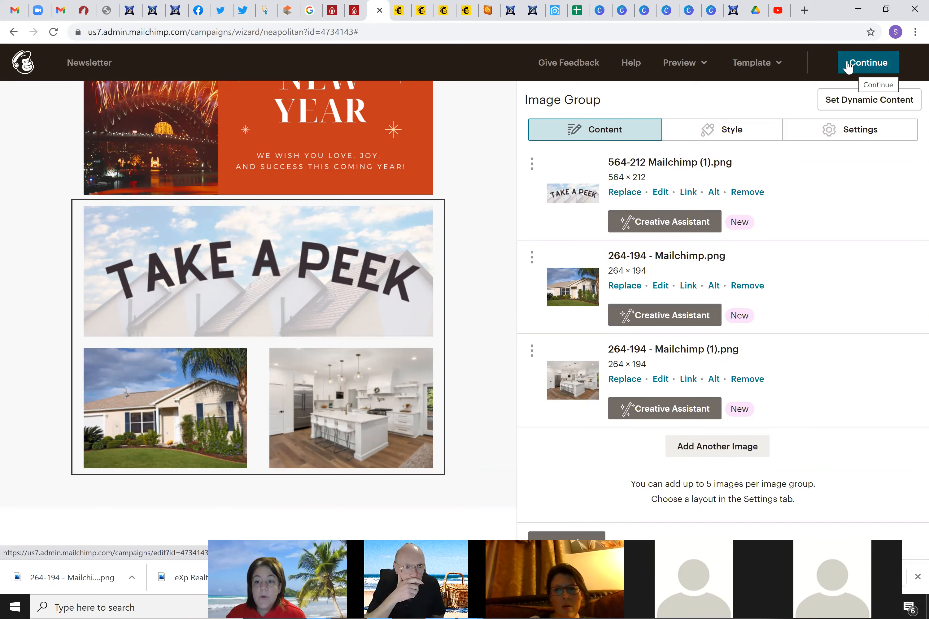
Preview the newsletter and click the kitchen photo to test its YouTube link
{"action": "left_click", "coordinate": [684, 63]}
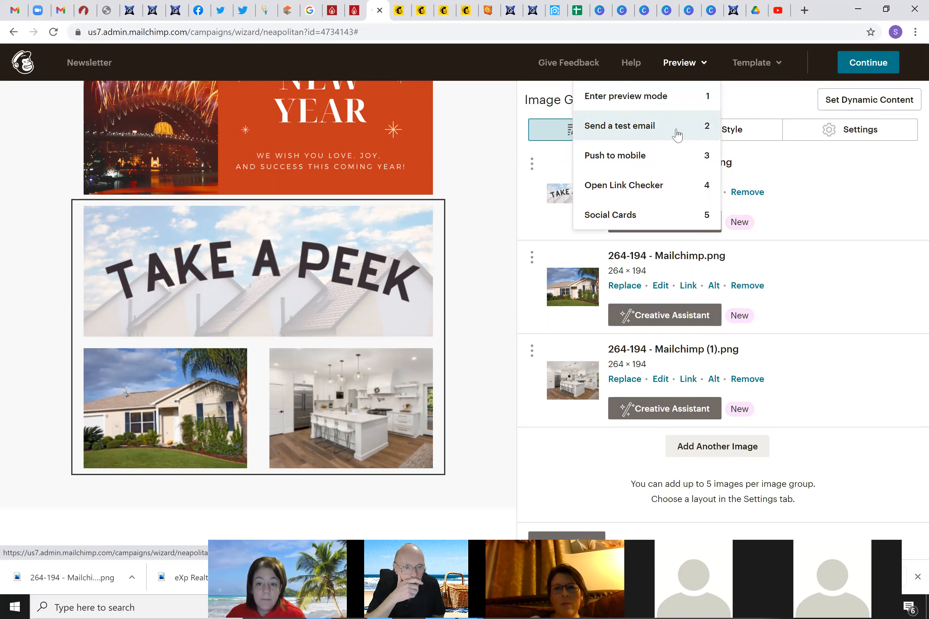
{"action": "left_click", "coordinate": [666, 105]}
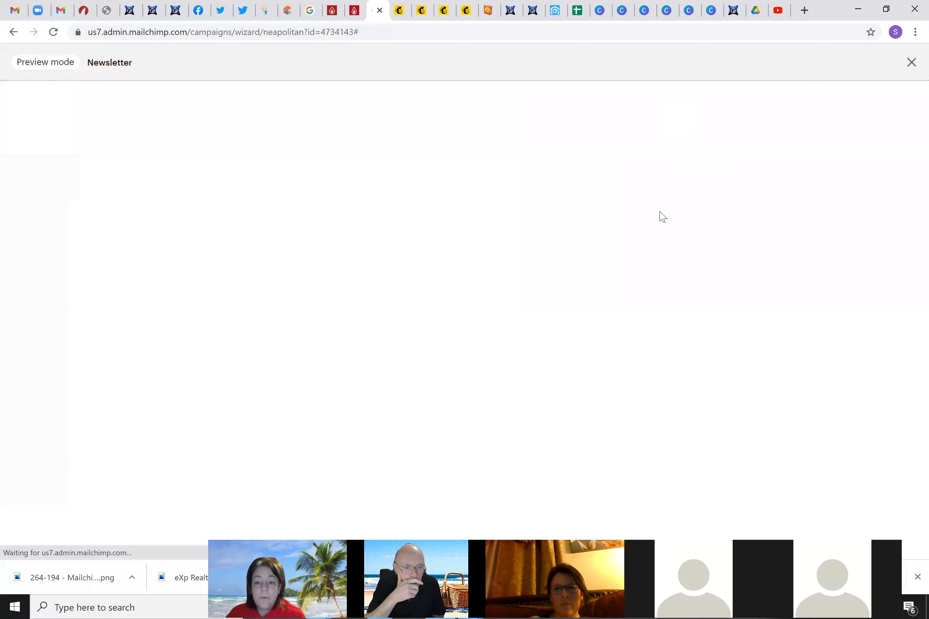
{"action": "scroll", "coordinate": [499, 325], "scroll_direction": "down", "scroll_amount": 8}
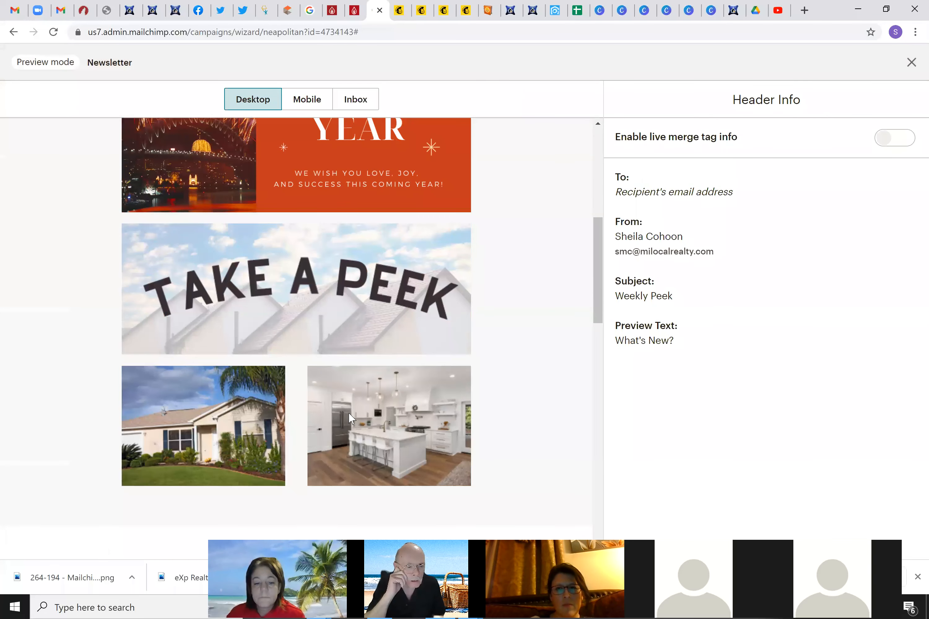
{"action": "left_click", "coordinate": [349, 414]}
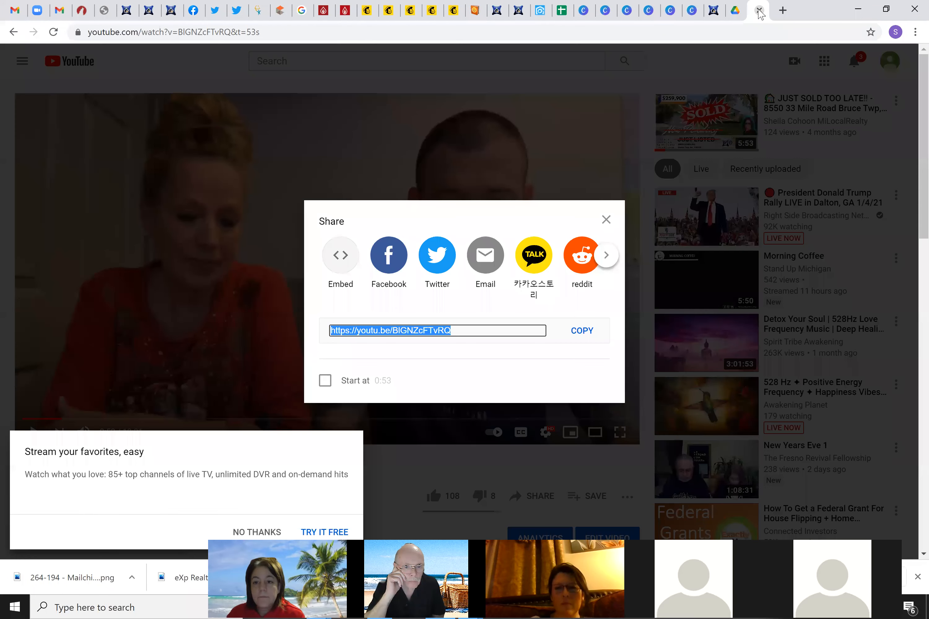
Close the YouTube tab and exit preview back to the Mailchimp editor
{"action": "key", "text": "ctrl+w"}
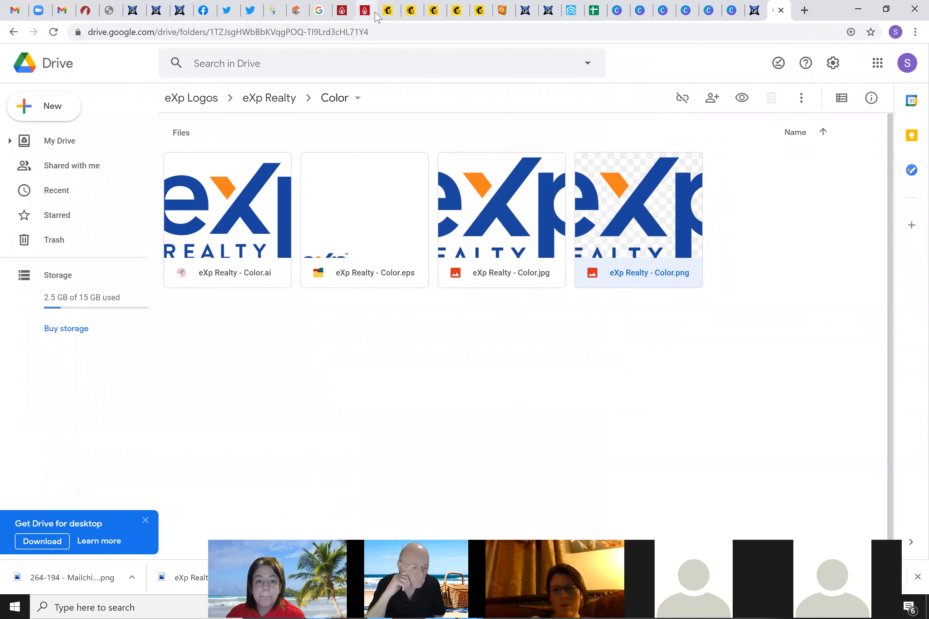
{"action": "left_click", "coordinate": [388, 11]}
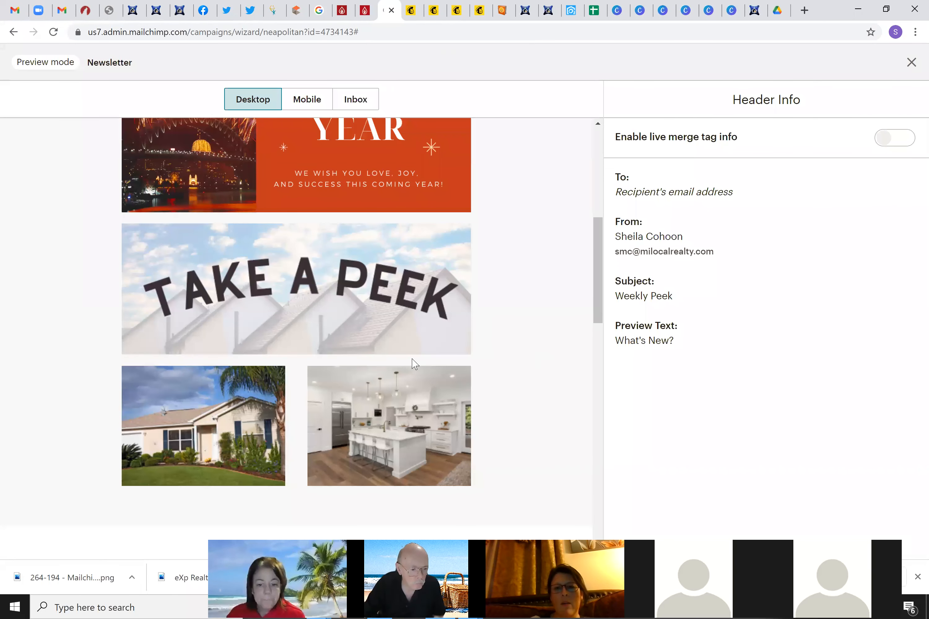
{"action": "scroll", "coordinate": [552, 346], "scroll_direction": "down", "scroll_amount": 4}
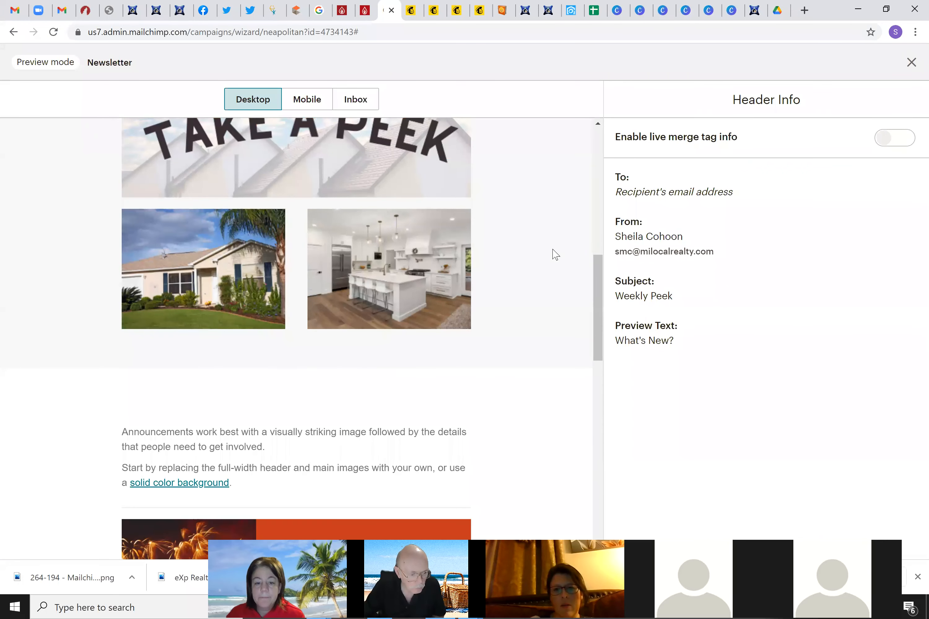
{"action": "left_click_drag", "start_coordinate": [597, 336], "coordinate": [605, 410]}
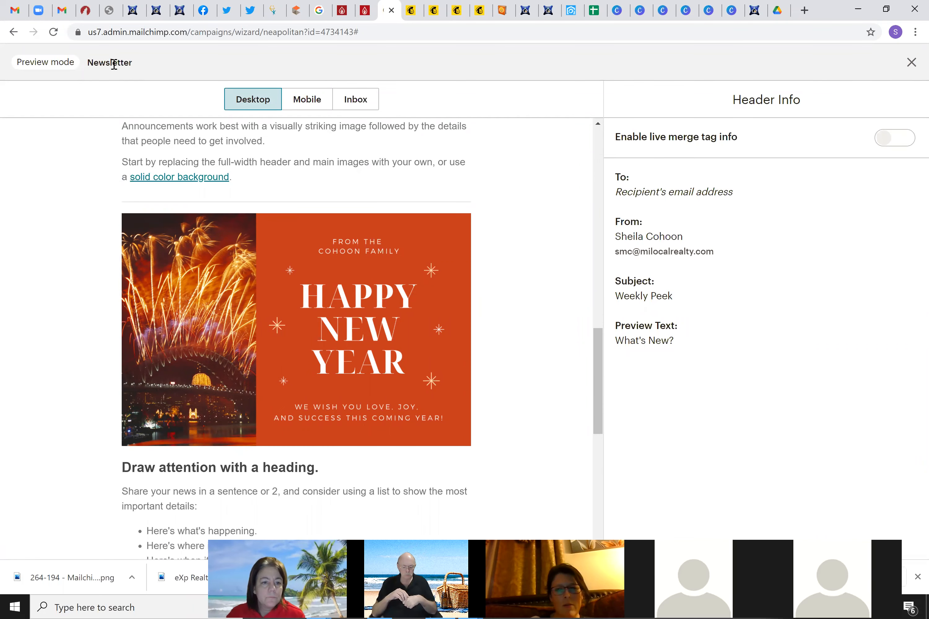
{"action": "left_click", "coordinate": [911, 62]}
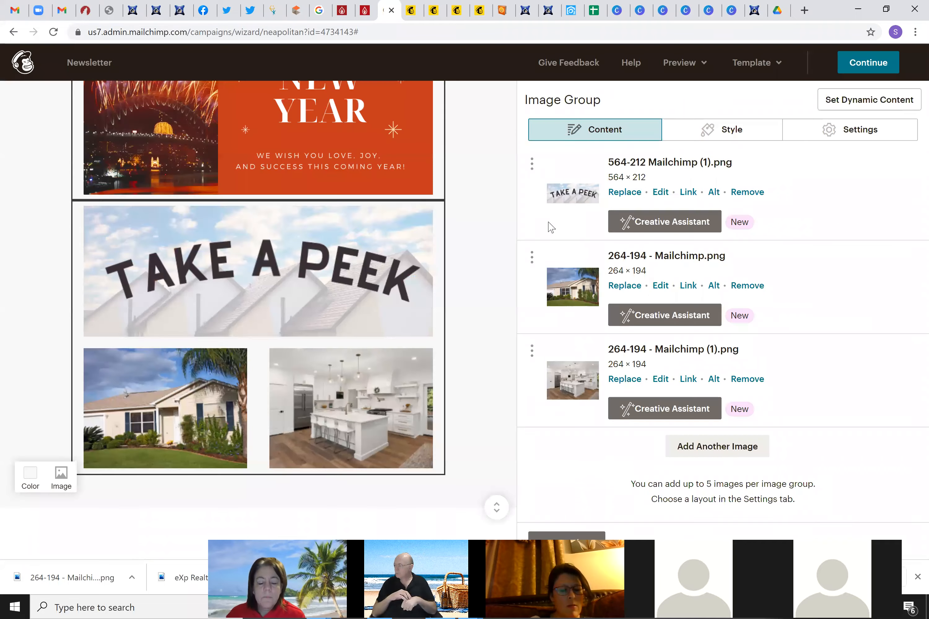
Delete the lower Happy New Year image block, then switch to the kvCORE tab
{"action": "scroll", "coordinate": [345, 384], "scroll_direction": "down", "scroll_amount": 9}
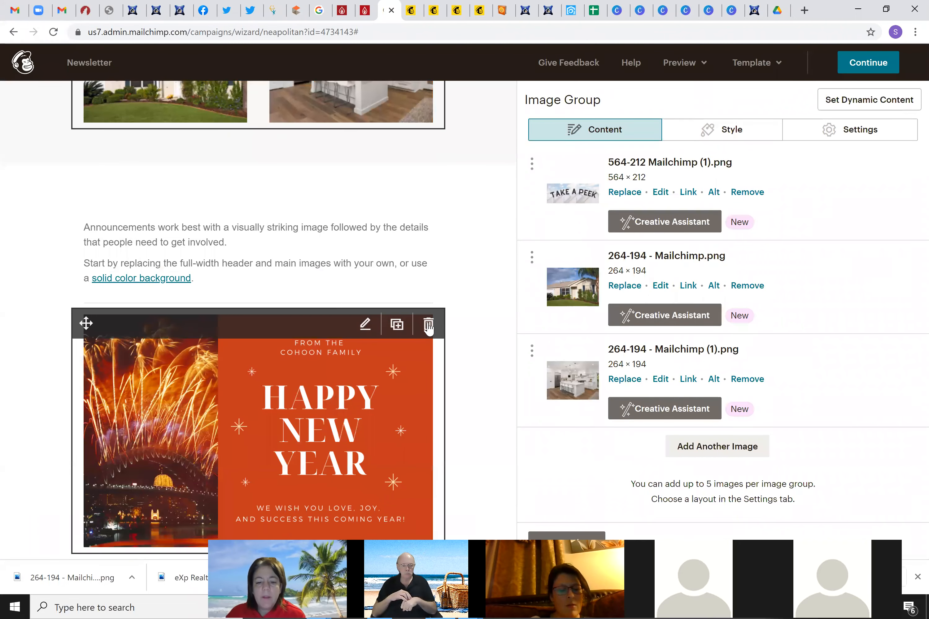
{"action": "left_click", "coordinate": [336, 196]}
{"action": "left_click", "coordinate": [332, 346]}
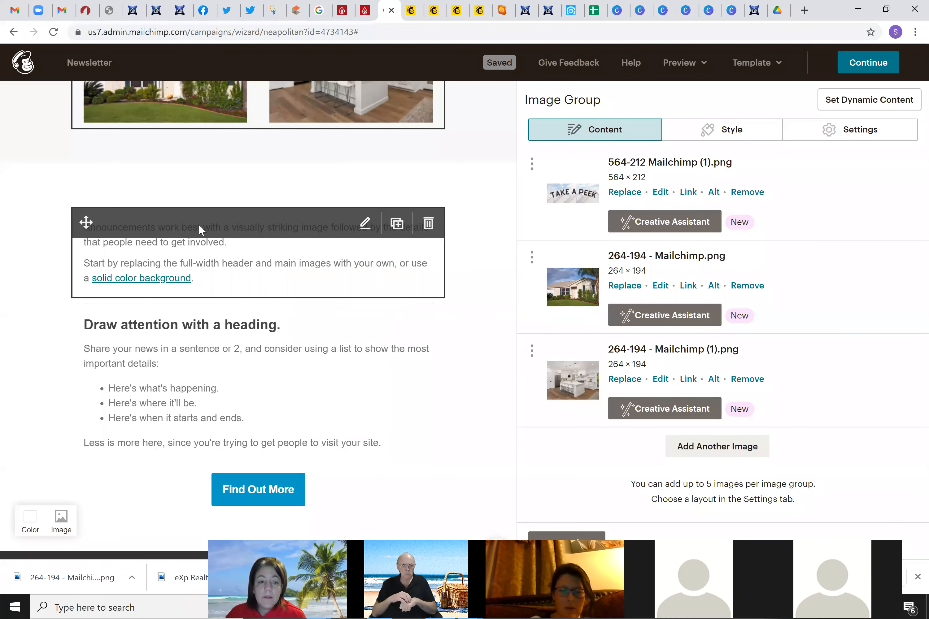
{"action": "left_click", "coordinate": [198, 279]}
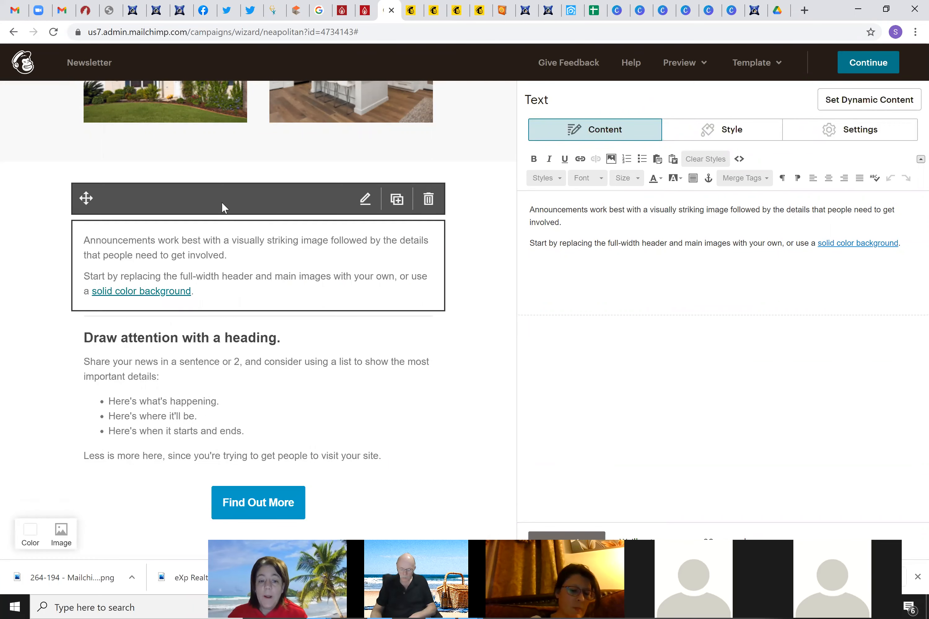
{"action": "left_click", "coordinate": [573, 11]}
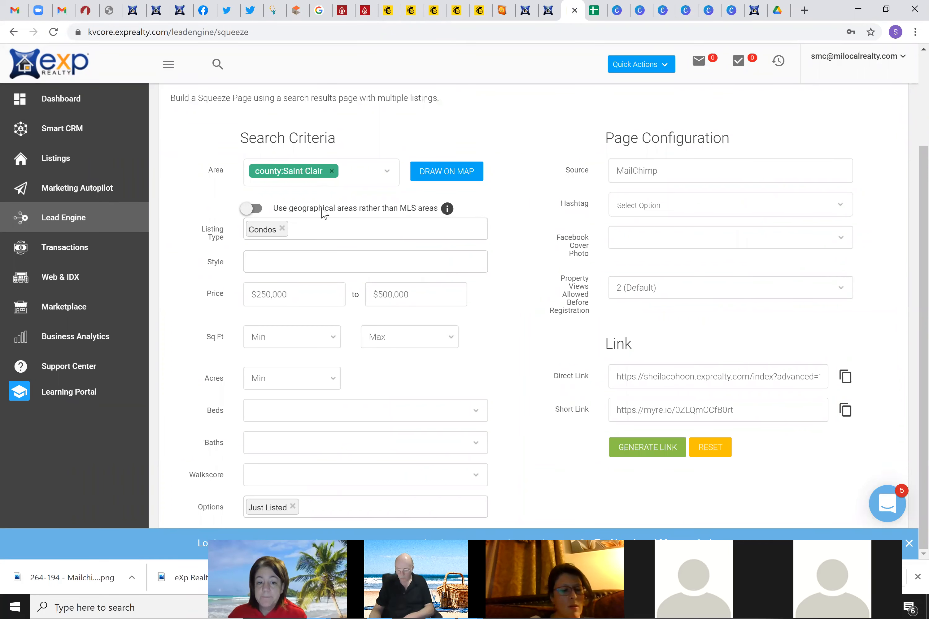
Review the Saint Clair condo squeeze page ($250,000–$500,000), then return to Mailchimp
{"action": "scroll", "coordinate": [323, 213], "scroll_direction": "up", "scroll_amount": 3}
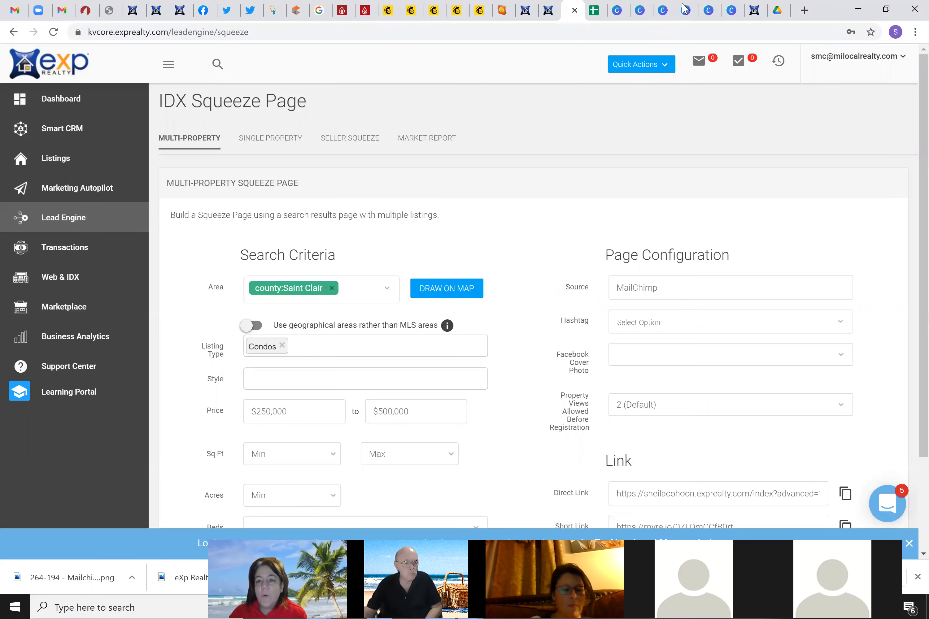
{"action": "left_click", "coordinate": [388, 11]}
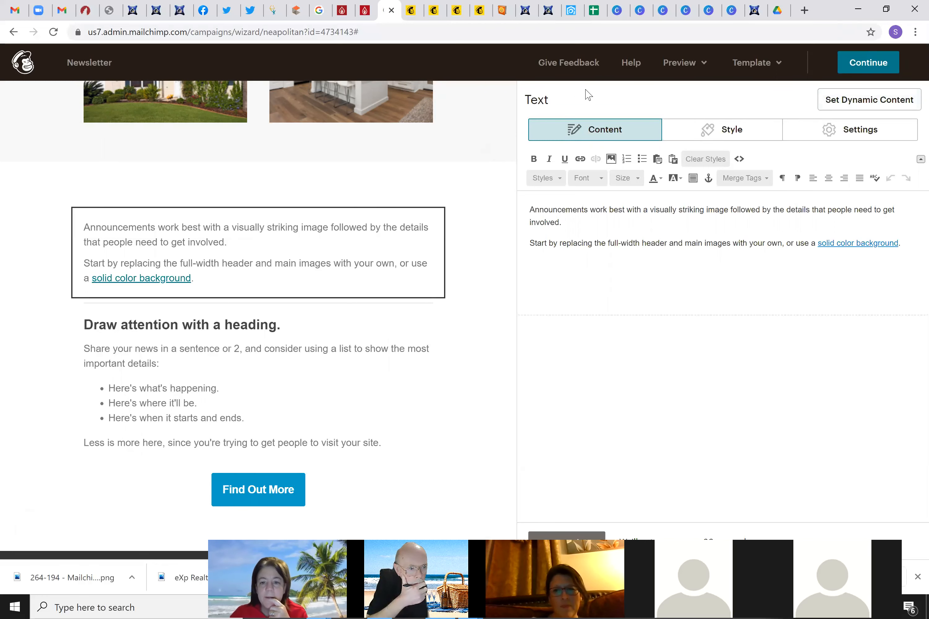
Close the text panel and save a Divider block beneath the Take a Peek image group
{"action": "left_click", "coordinate": [594, 533]}
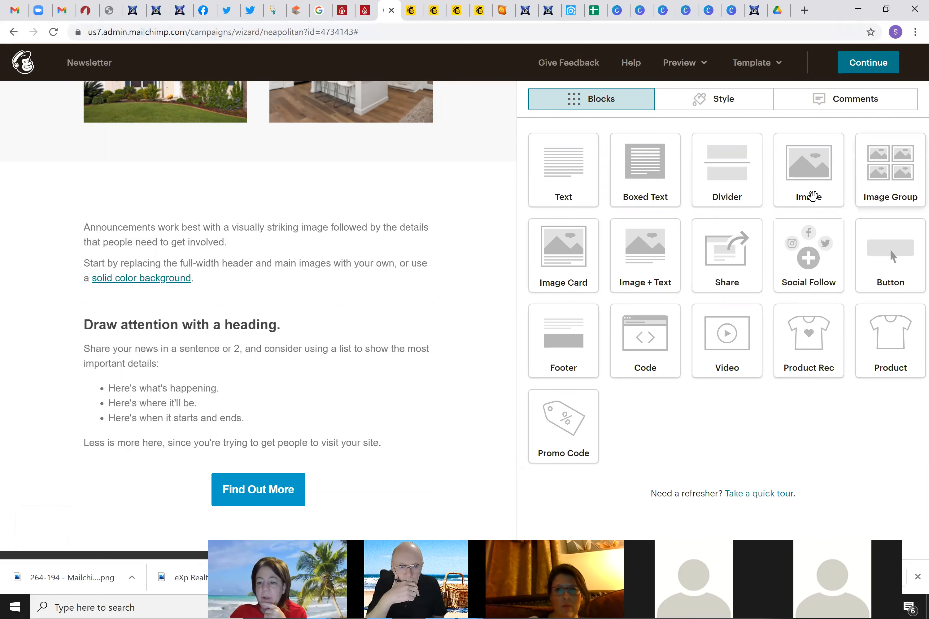
{"action": "scroll", "coordinate": [338, 239], "scroll_direction": "down", "scroll_amount": 4}
{"action": "scroll", "coordinate": [338, 246], "scroll_direction": "up", "scroll_amount": 10}
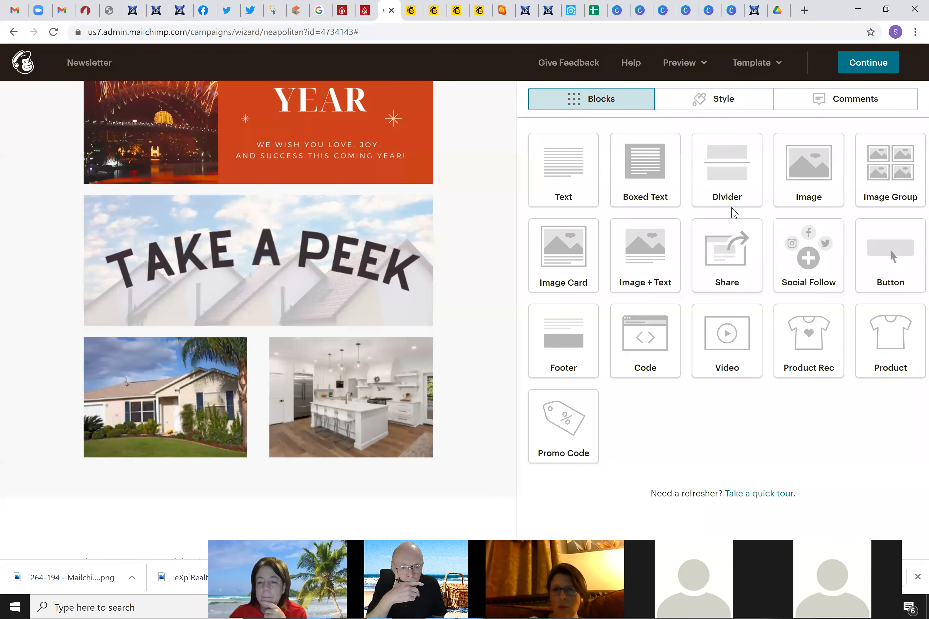
{"action": "left_click_drag", "start_coordinate": [727, 175], "coordinate": [342, 479]}
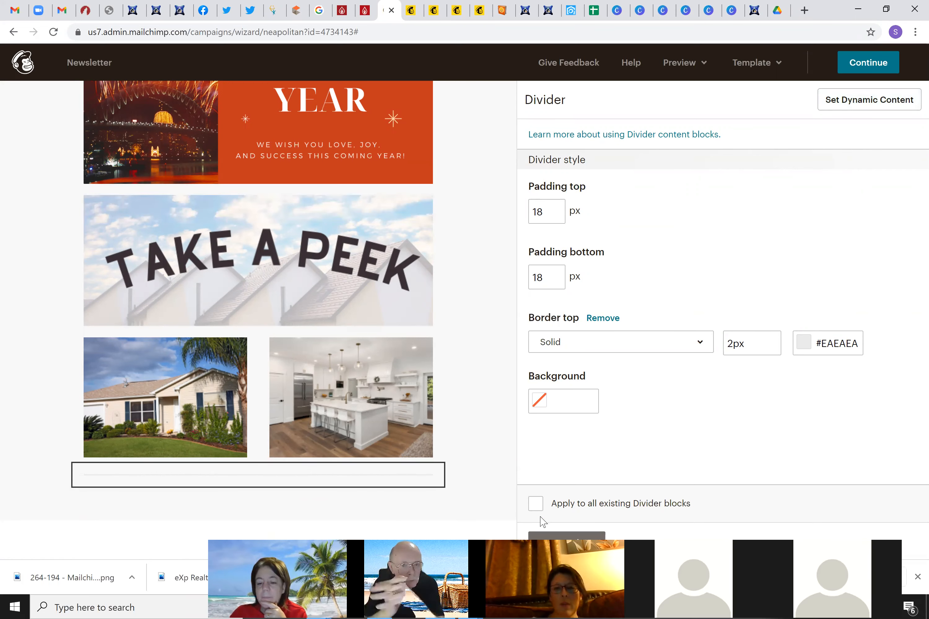
{"action": "left_click", "coordinate": [546, 536]}
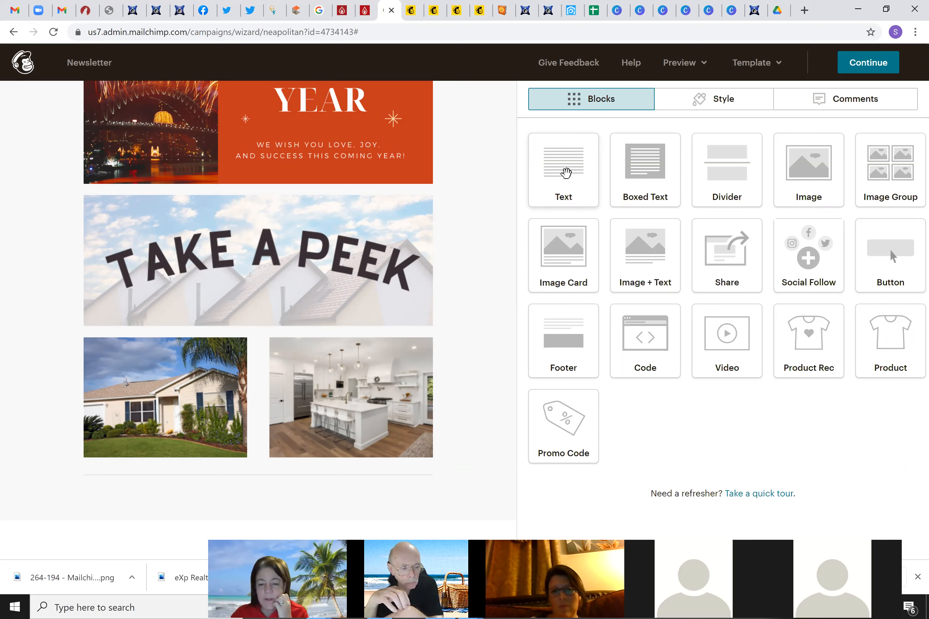
Drag a new Text block into the email just below the divider
{"action": "left_click_drag", "start_coordinate": [564, 176], "coordinate": [163, 466]}
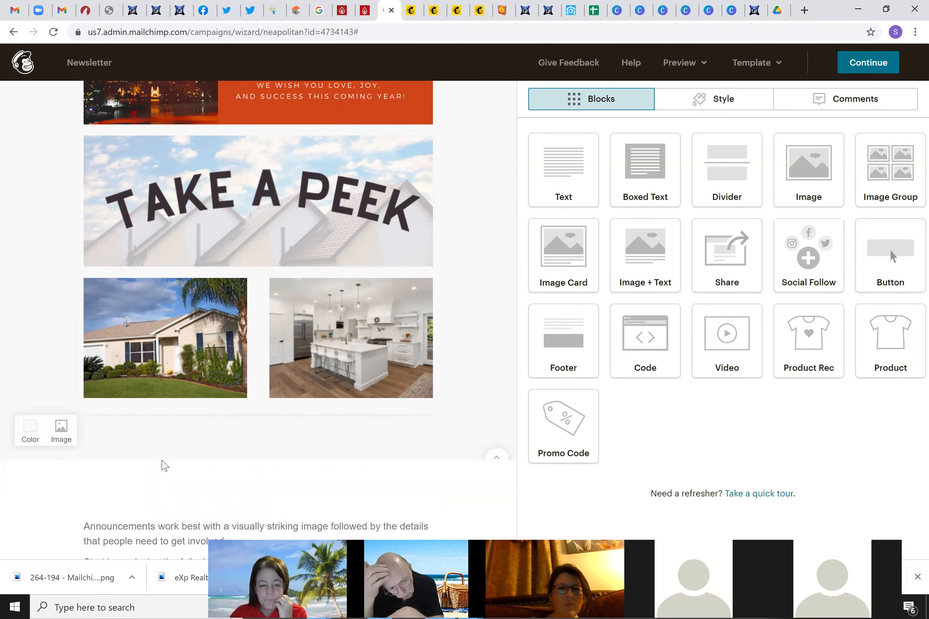
{"action": "mouse_move", "coordinate": [213, 501]}
{"action": "scroll", "coordinate": [216, 487], "scroll_direction": "down", "scroll_amount": 4}
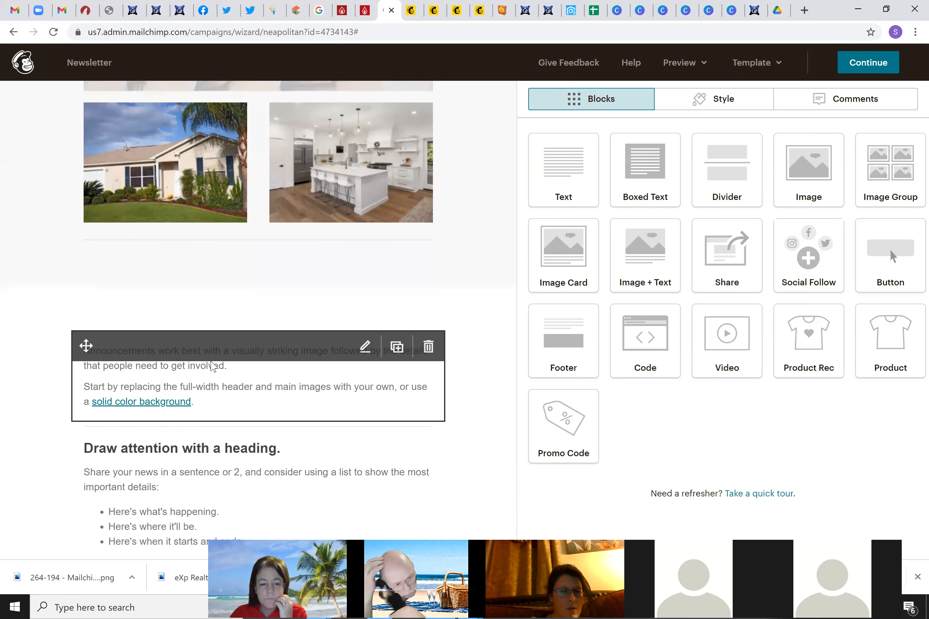
{"action": "left_click_drag", "start_coordinate": [564, 165], "coordinate": [265, 314]}
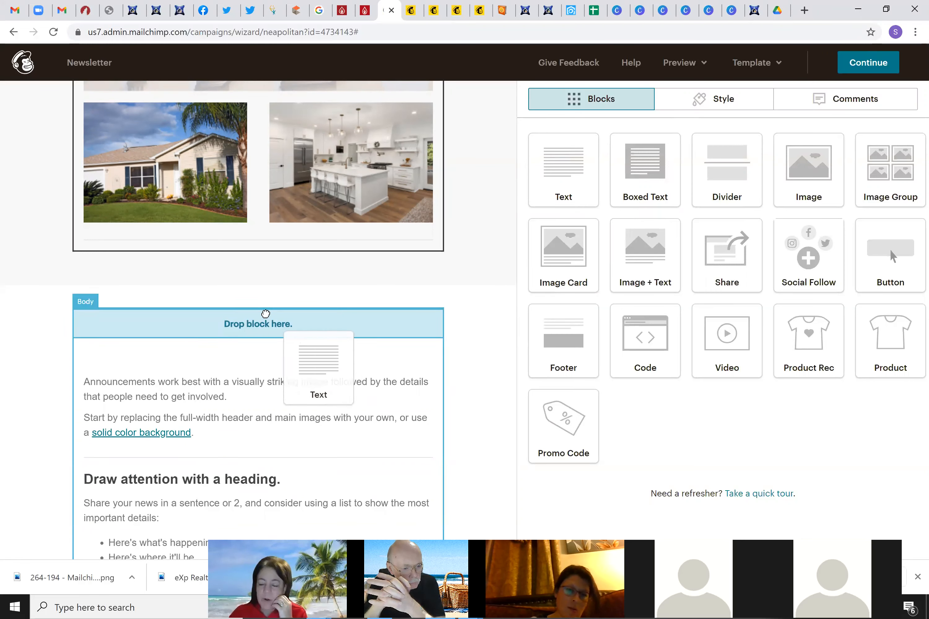
{"action": "left_click_drag", "start_coordinate": [262, 314], "coordinate": [220, 311]}
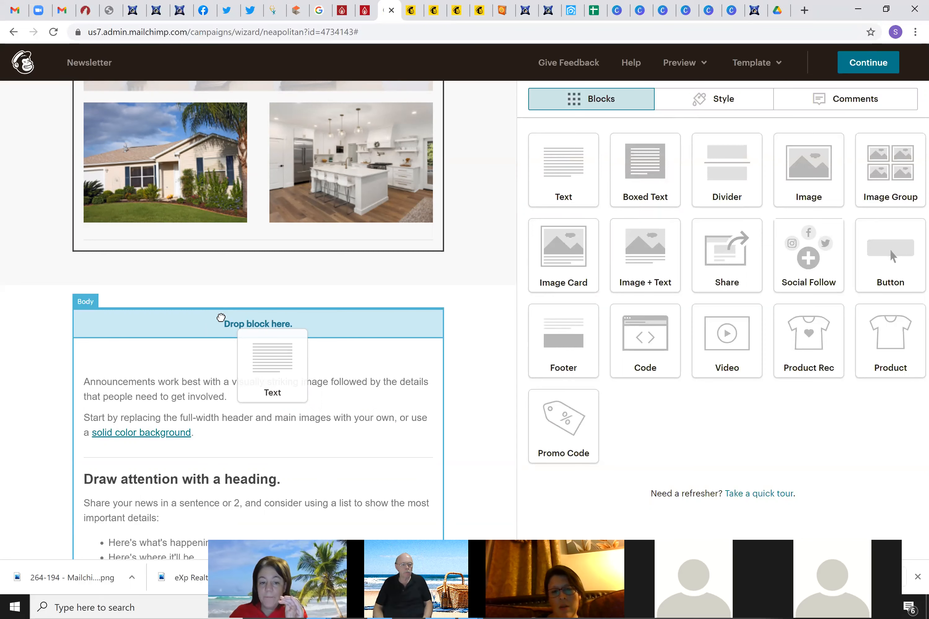
{"action": "left_click_drag", "start_coordinate": [228, 327], "coordinate": [272, 349]}
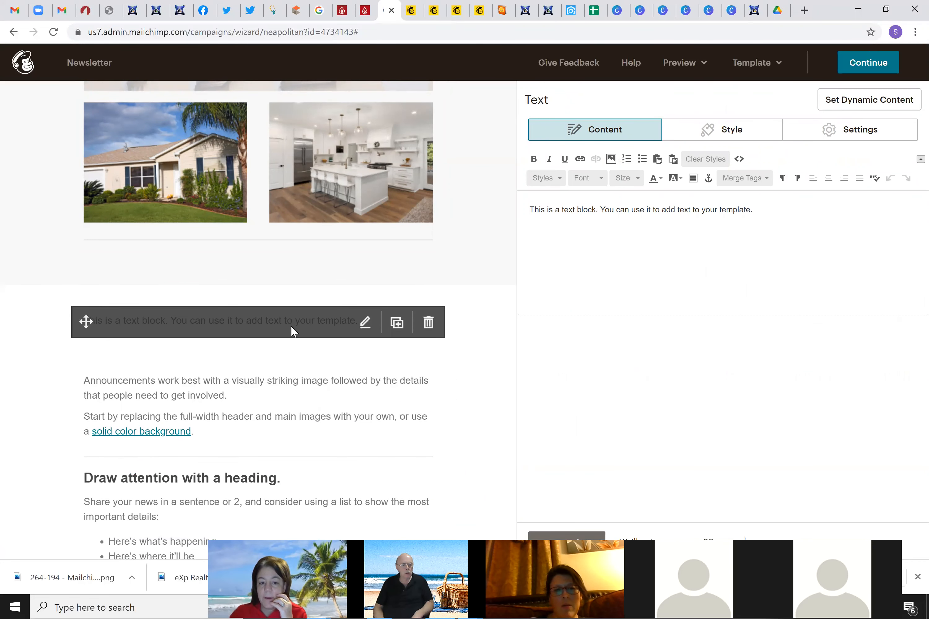
Replace the placeholder with 'CHECK OUT MACOMB COUNTY JUST LISTED HOMES FOR SALE!' and select the line
{"action": "triple_click", "coordinate": [642, 209]}
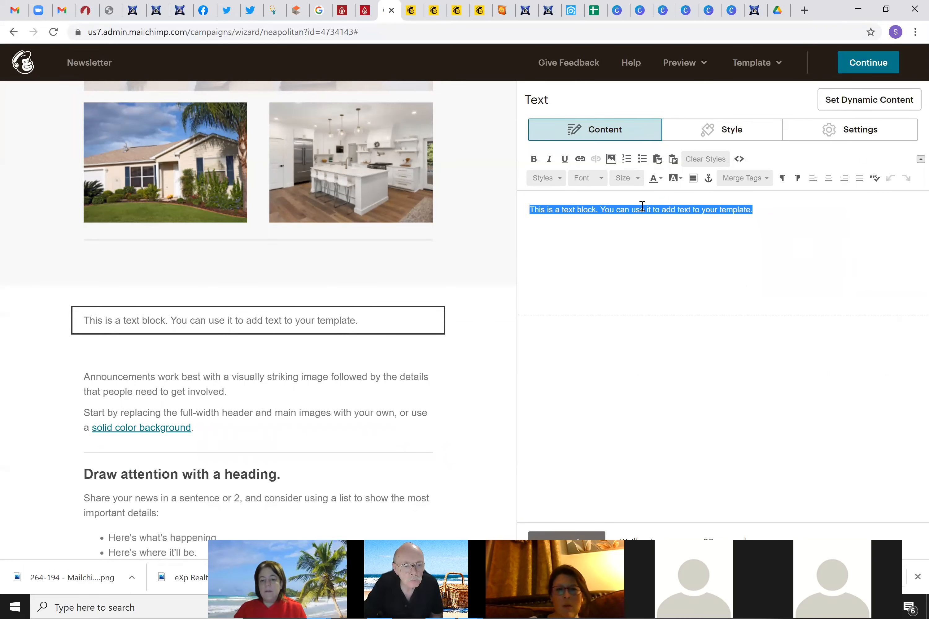
{"action": "type", "text": "MACOMB COUNTY"}
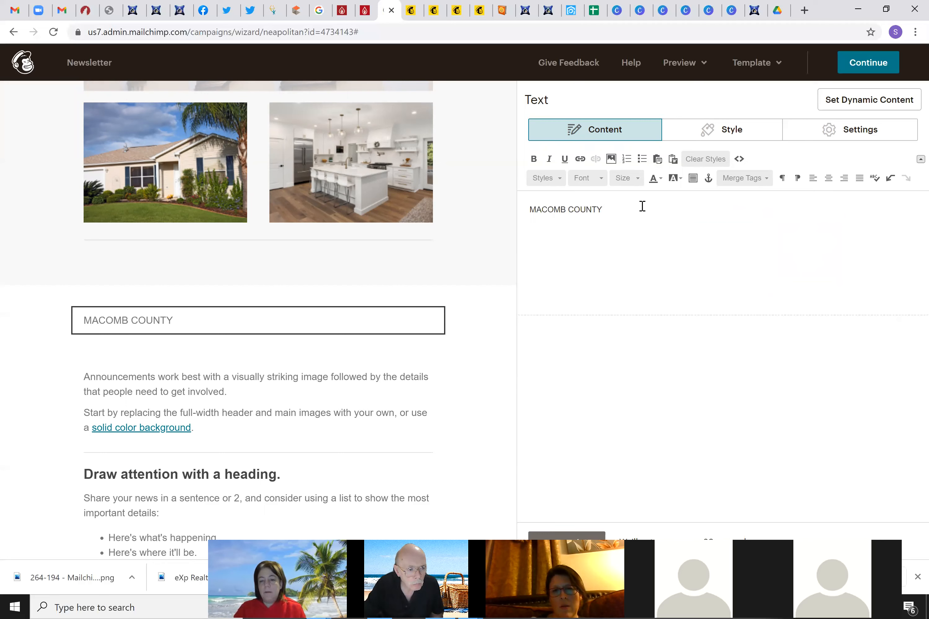
{"action": "type", "text": " JUST LISTED HOMES F"}
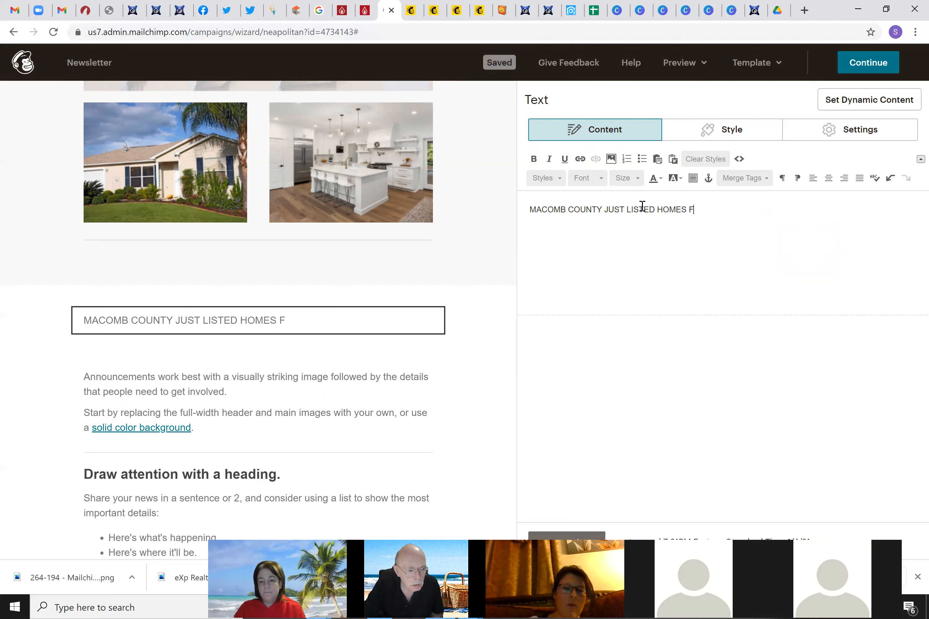
{"action": "type", "text": "OR SALE! CHECK"}
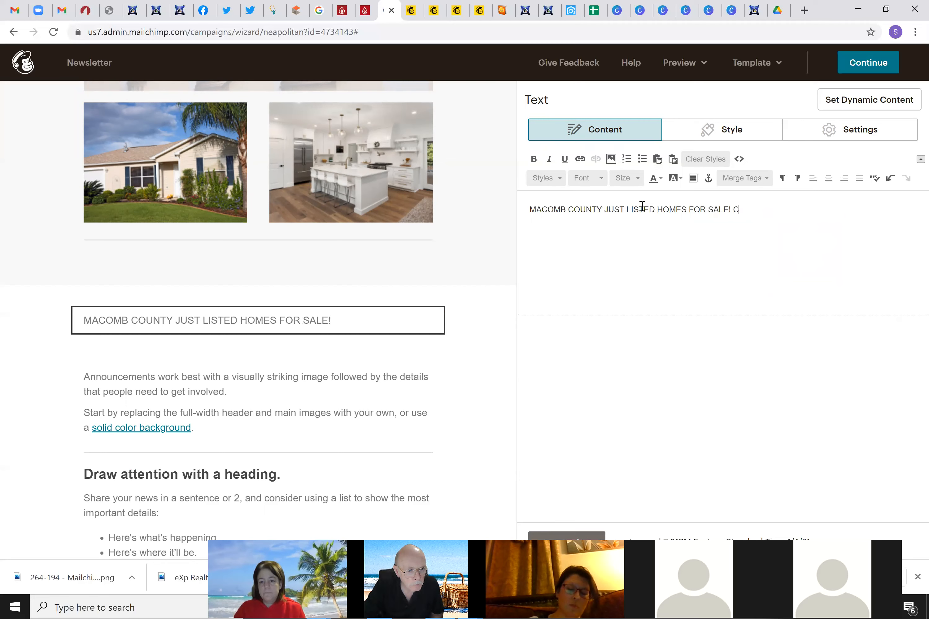
{"action": "key", "text": "BackSpace"}
{"action": "key", "text": "BackSpace"}
{"action": "key", "text": "BackSpace"}
{"action": "key", "text": "BackSpace"}
{"action": "key", "text": "BackSpace"}
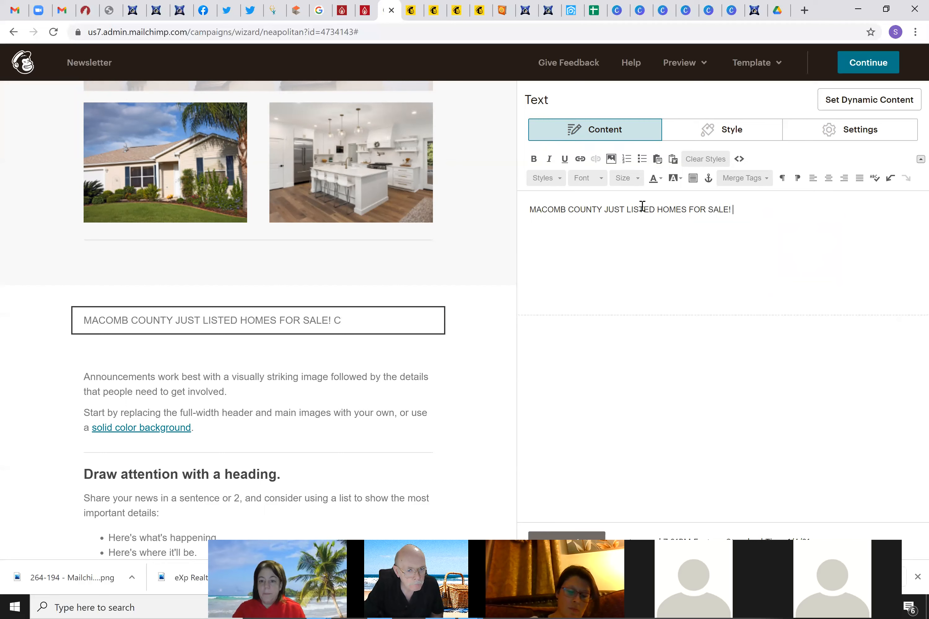
{"action": "left_click", "coordinate": [532, 207]}
{"action": "type", "text": "CHECK OUT"}
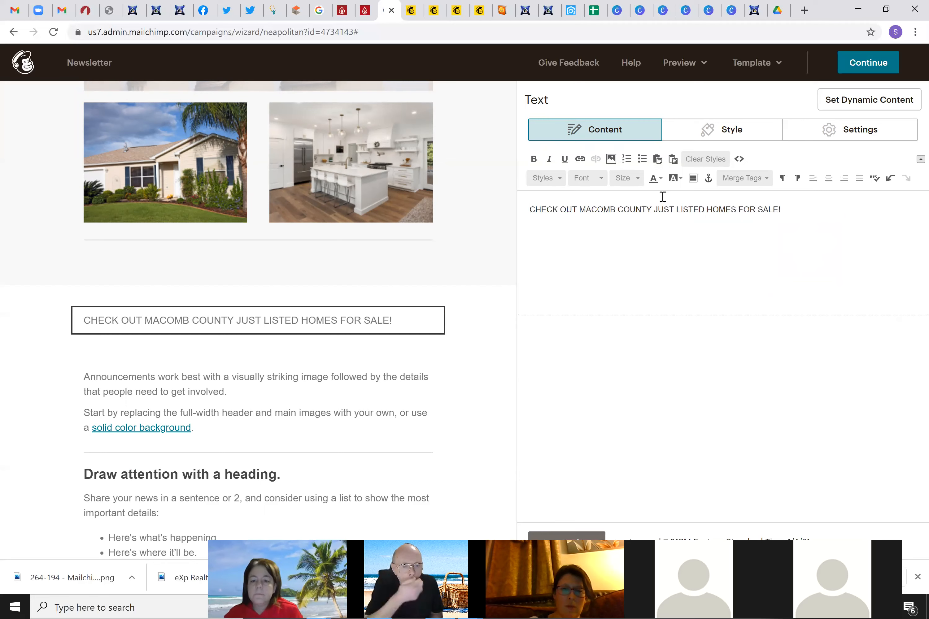
{"action": "left_click_drag", "start_coordinate": [781, 209], "coordinate": [530, 212]}
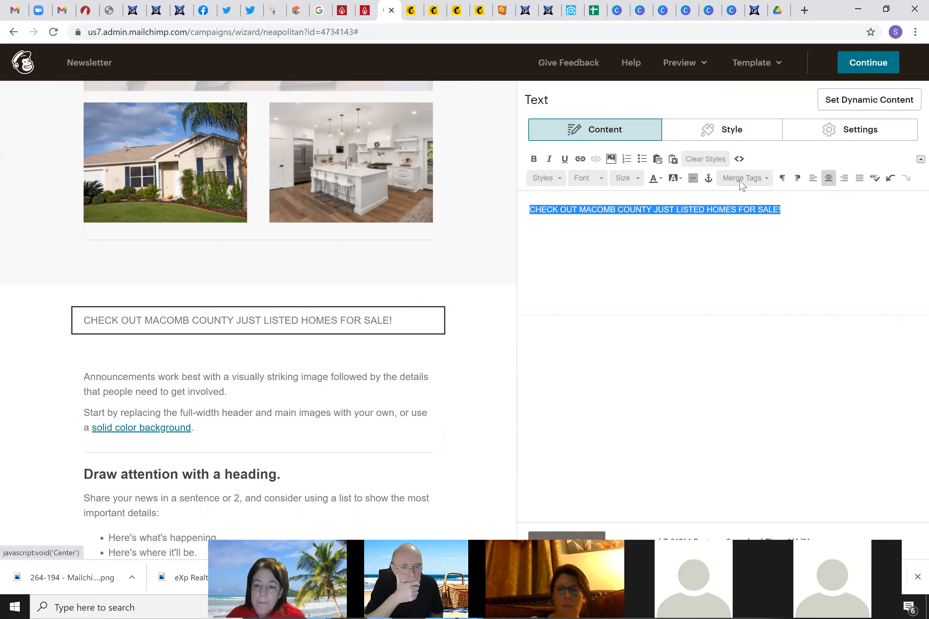
Open the Insert or Edit Link dialog for the heading and bring up the kvCORE squeeze page
{"action": "left_click", "coordinate": [579, 162]}
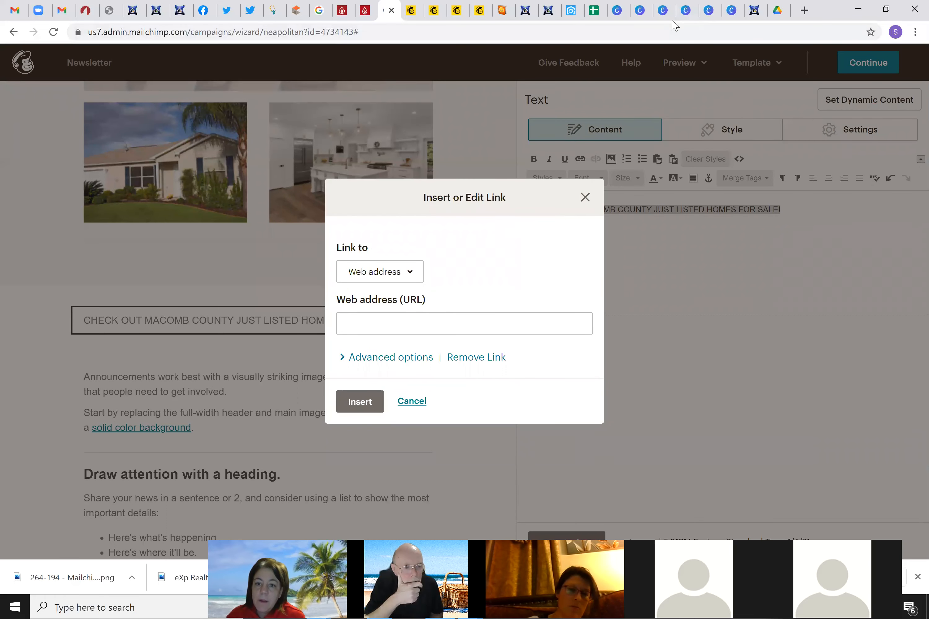
{"action": "left_click", "coordinate": [571, 10]}
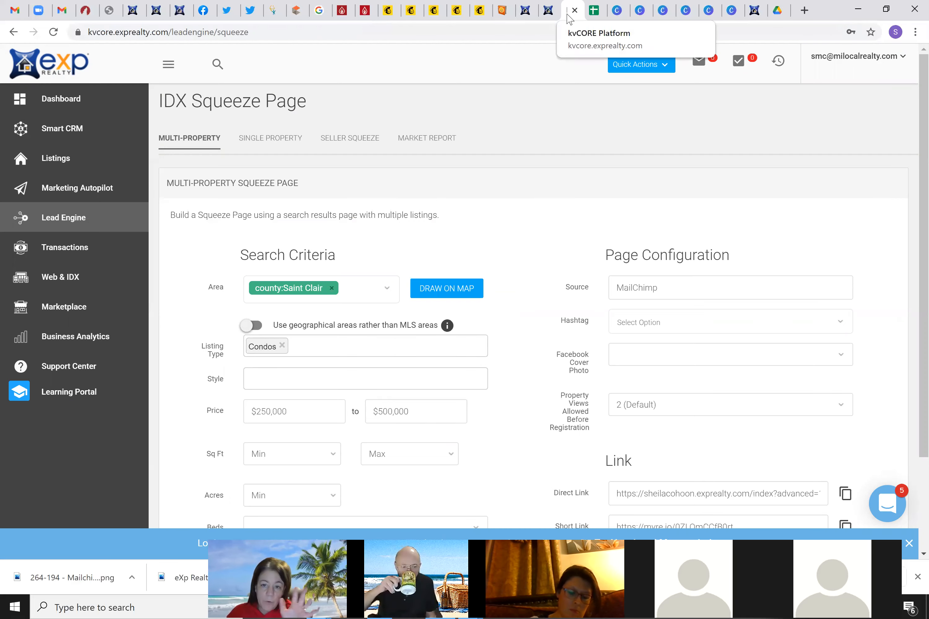
Autofit spreadsheet columns F and A to fit the listing URLs and county names, selecting cell G1
{"action": "left_click", "coordinate": [594, 11]}
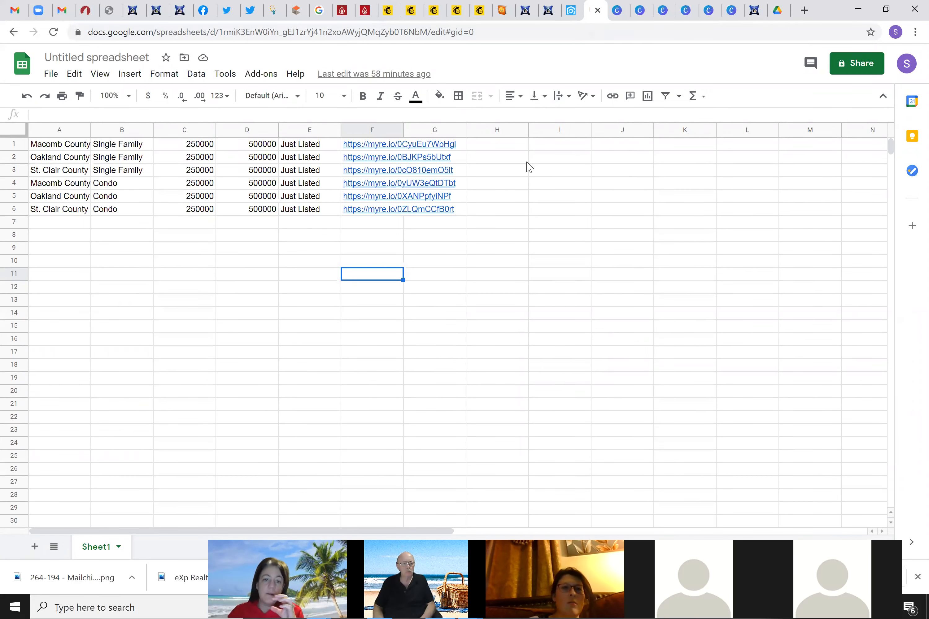
{"action": "double_click", "coordinate": [404, 131]}
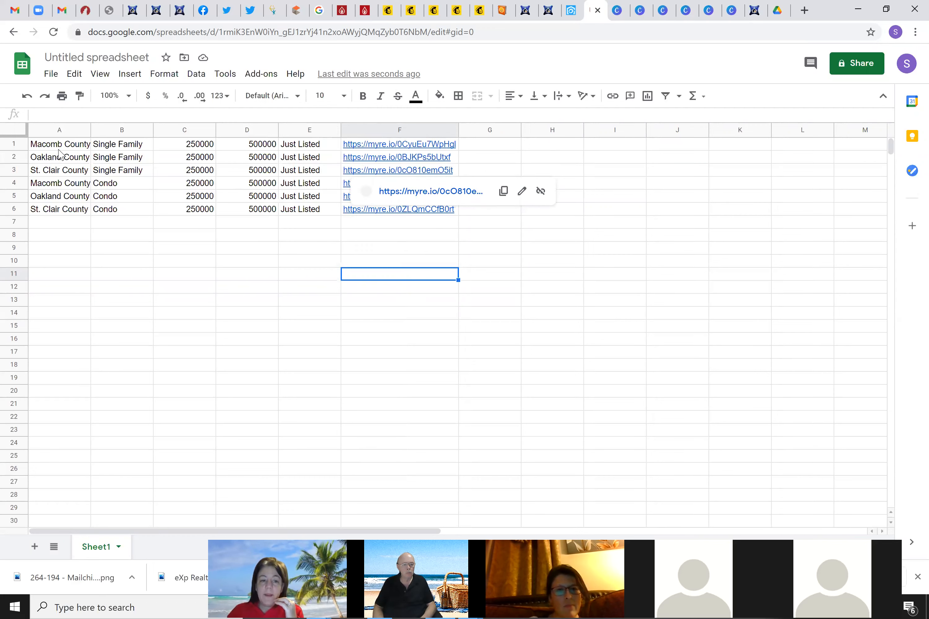
{"action": "double_click", "coordinate": [89, 130]}
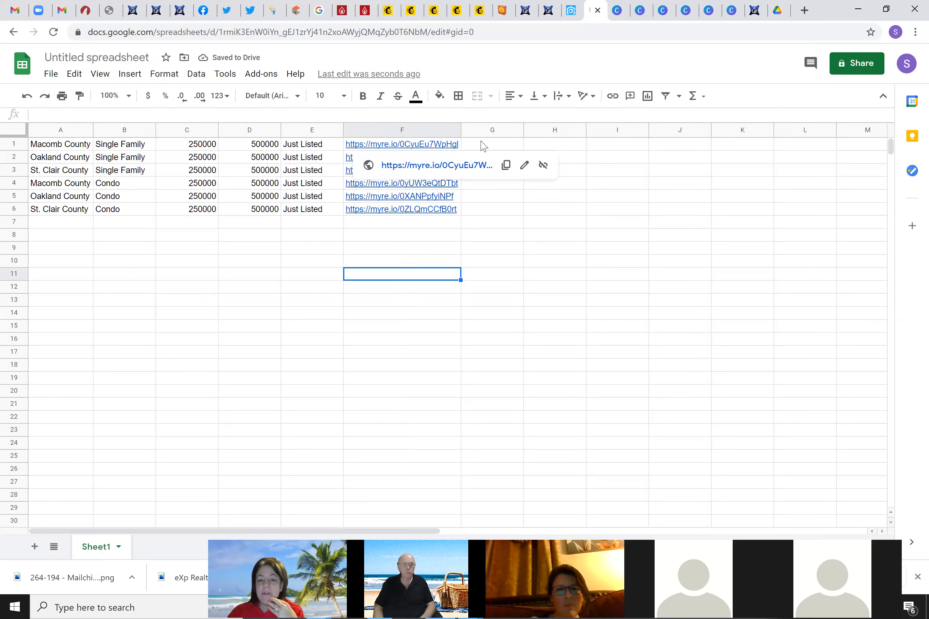
{"action": "left_click", "coordinate": [494, 151]}
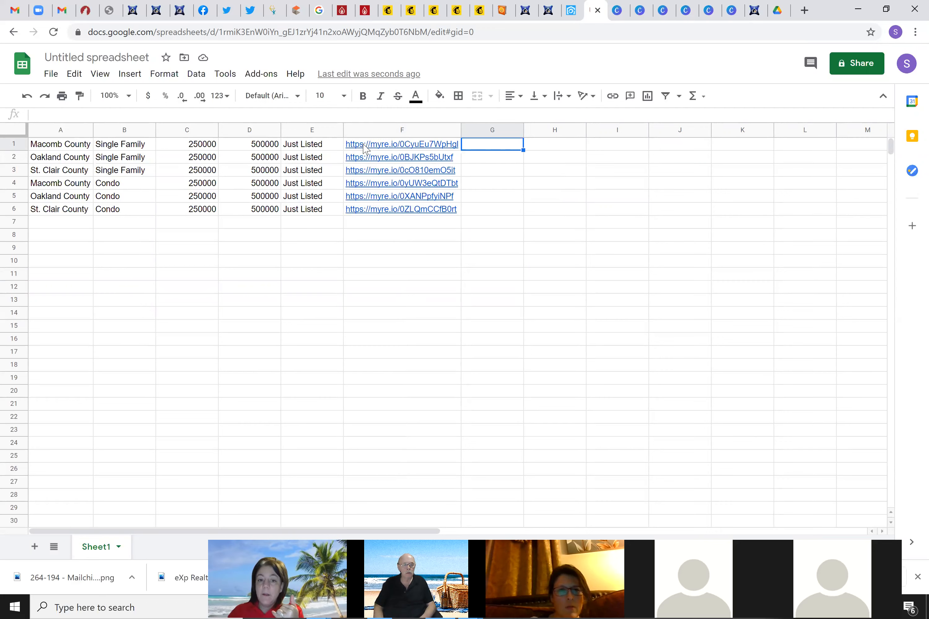
{"action": "mouse_move", "coordinate": [403, 147]}
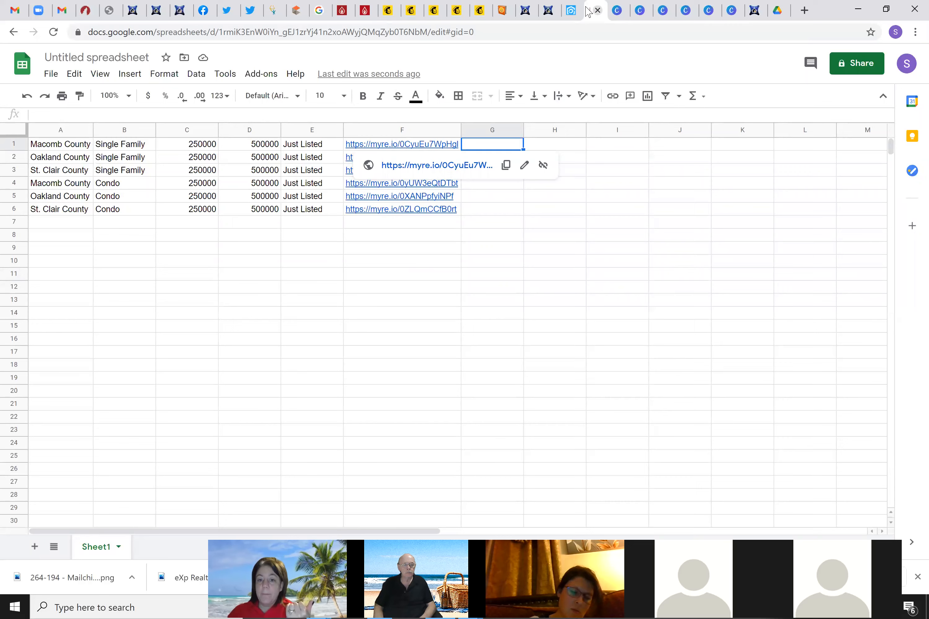
{"action": "left_click", "coordinate": [570, 10]}
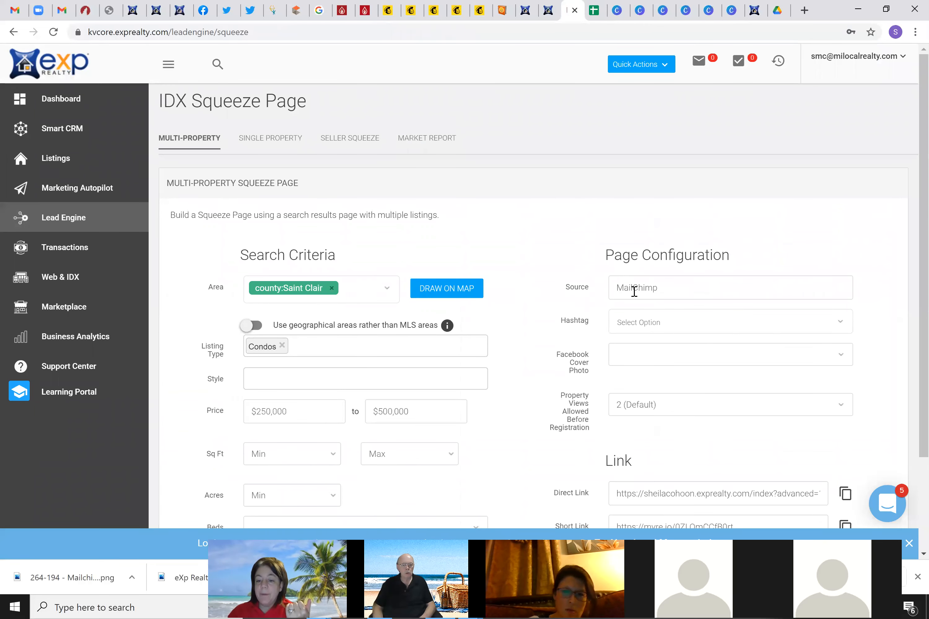
Append -Macomb to the Source field, then remove it to leave Source as MailChimp
{"action": "left_click", "coordinate": [671, 288]}
{"action": "type", "text": "-"}
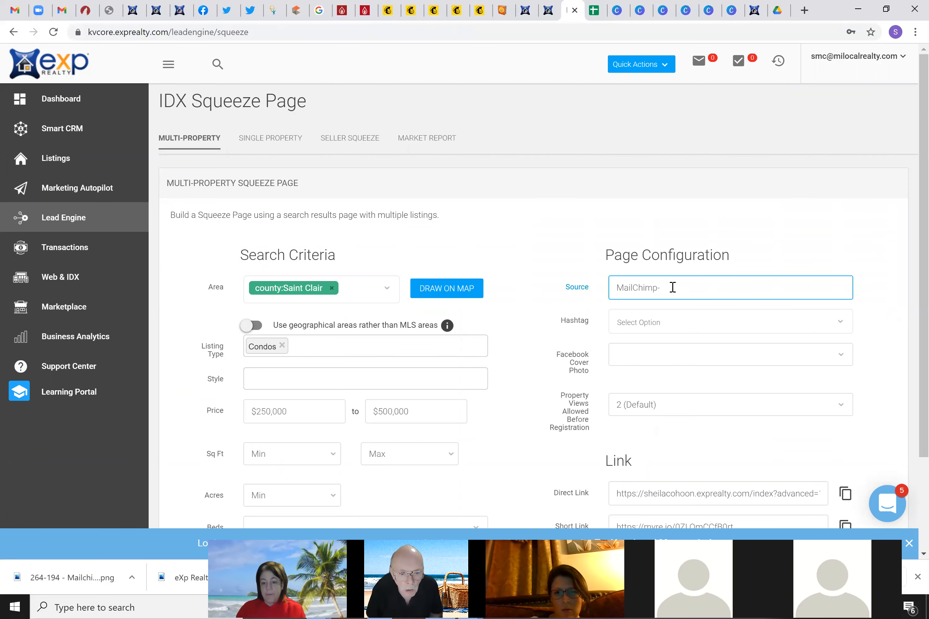
{"action": "type", "text": "Macomb"}
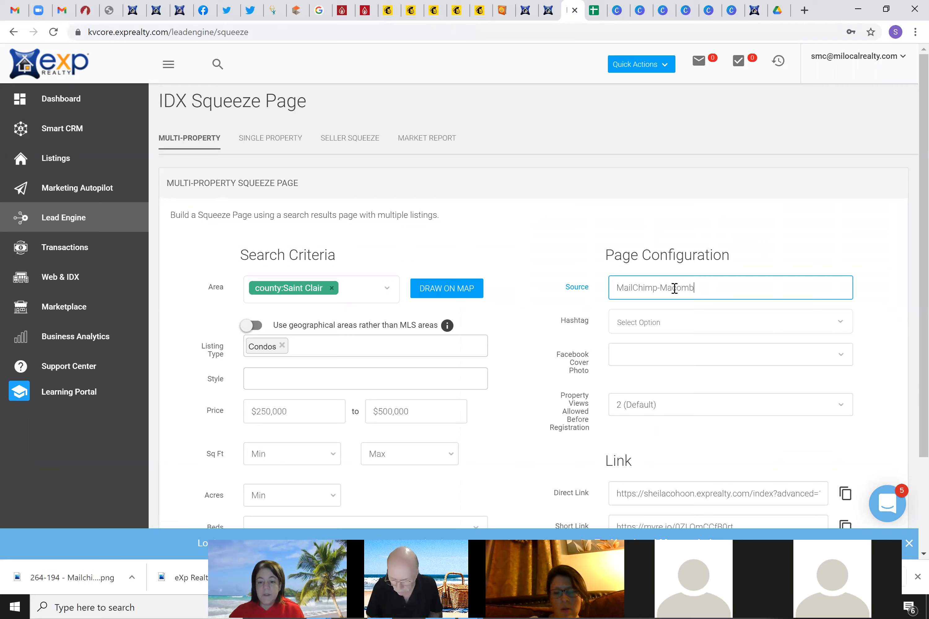
{"action": "left_click_drag", "start_coordinate": [695, 288], "coordinate": [655, 289]}
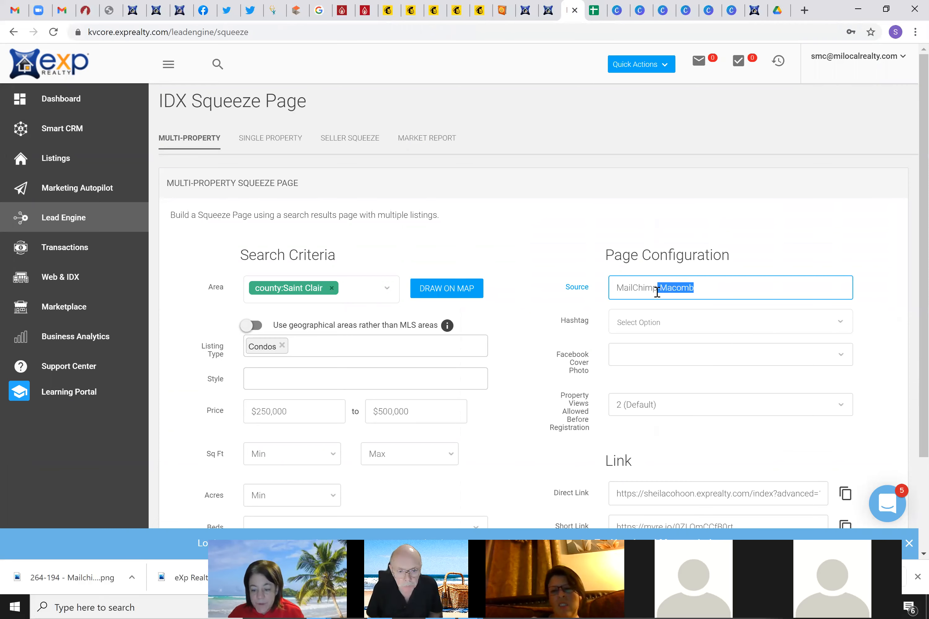
{"action": "key", "text": "BackSpace"}
Add the hashtag #MCMacombRes to the squeeze page and verify the tag
{"action": "left_click", "coordinate": [654, 319]}
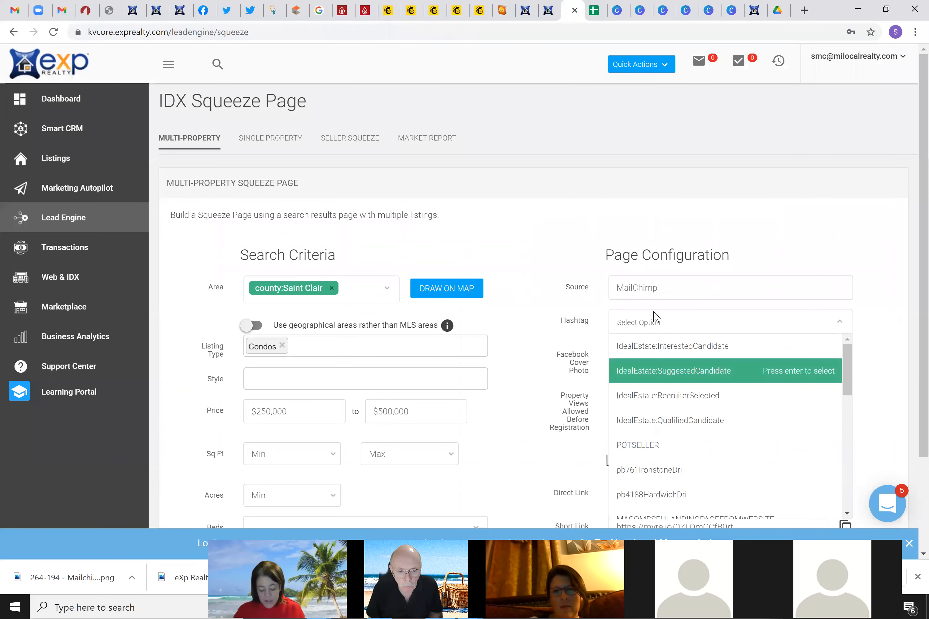
{"action": "type", "text": "#M"}
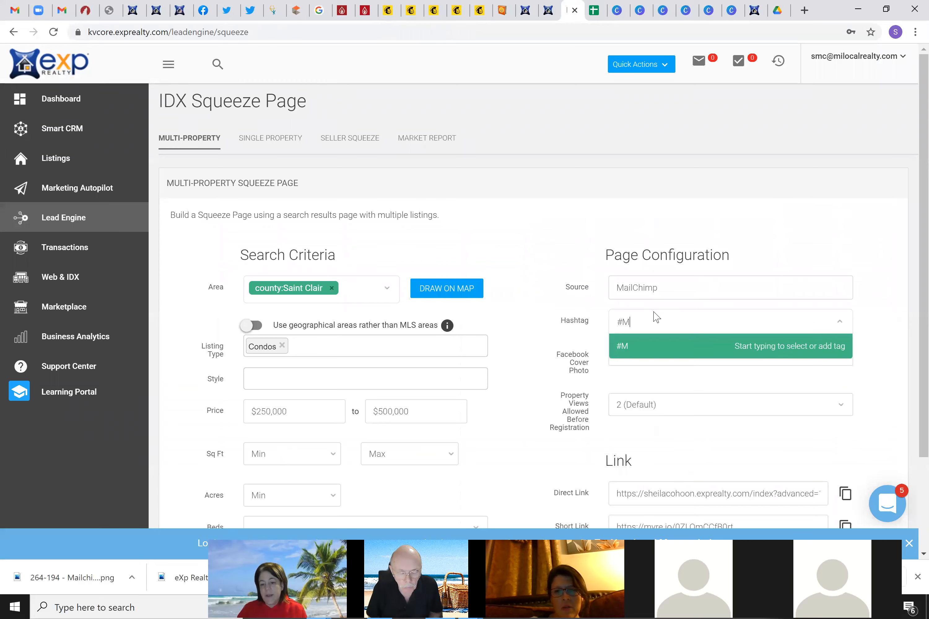
{"action": "type", "text": "C"}
{"action": "type", "text": "Mac"}
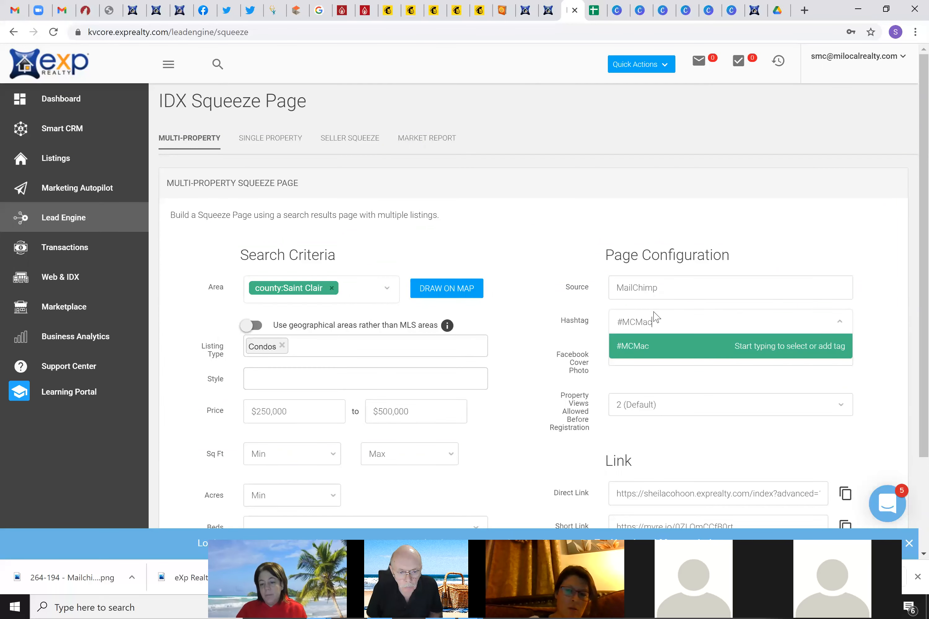
{"action": "type", "text": "ombRes"}
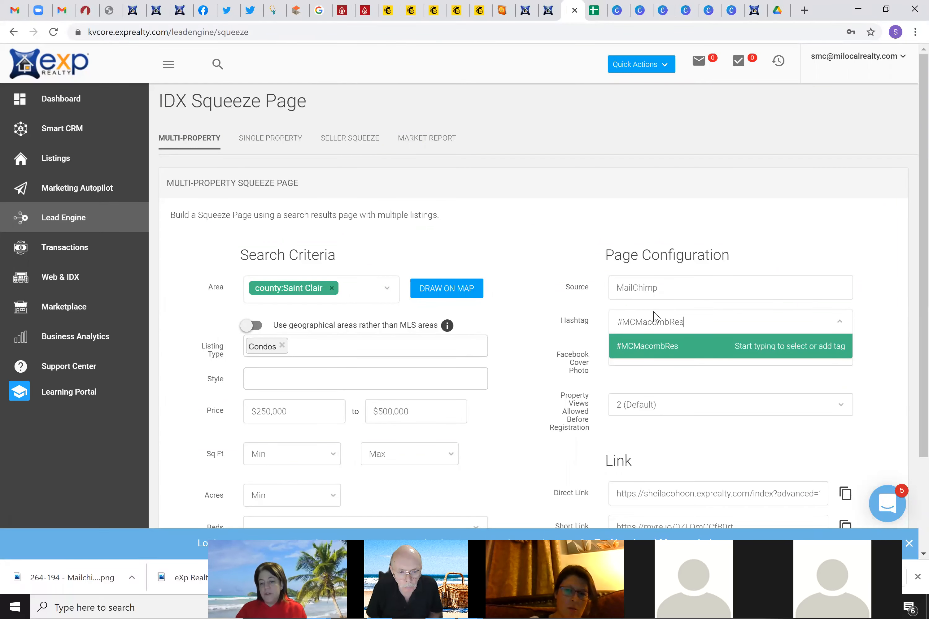
{"action": "key", "text": "Return"}
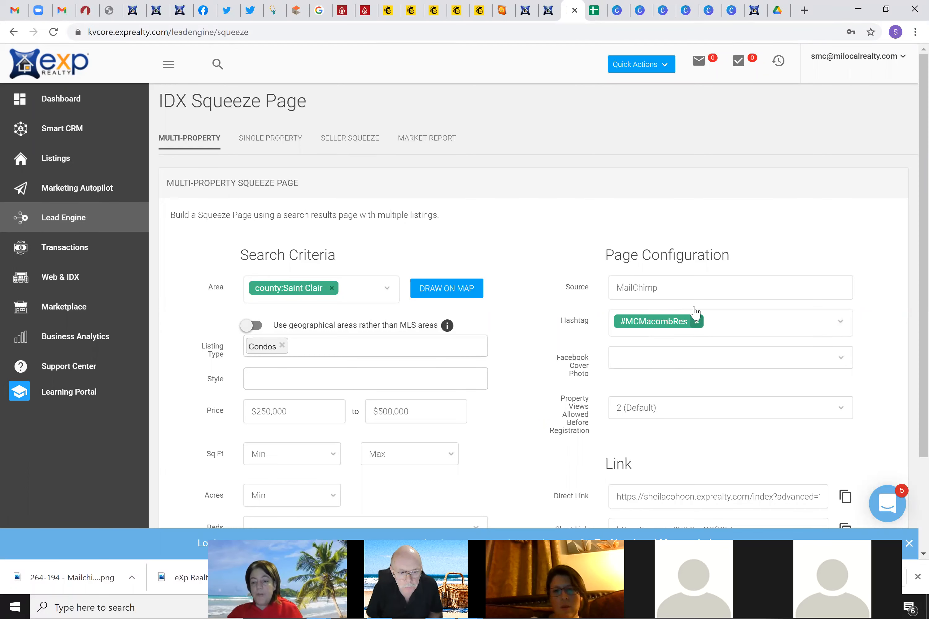
{"action": "left_click", "coordinate": [670, 320]}
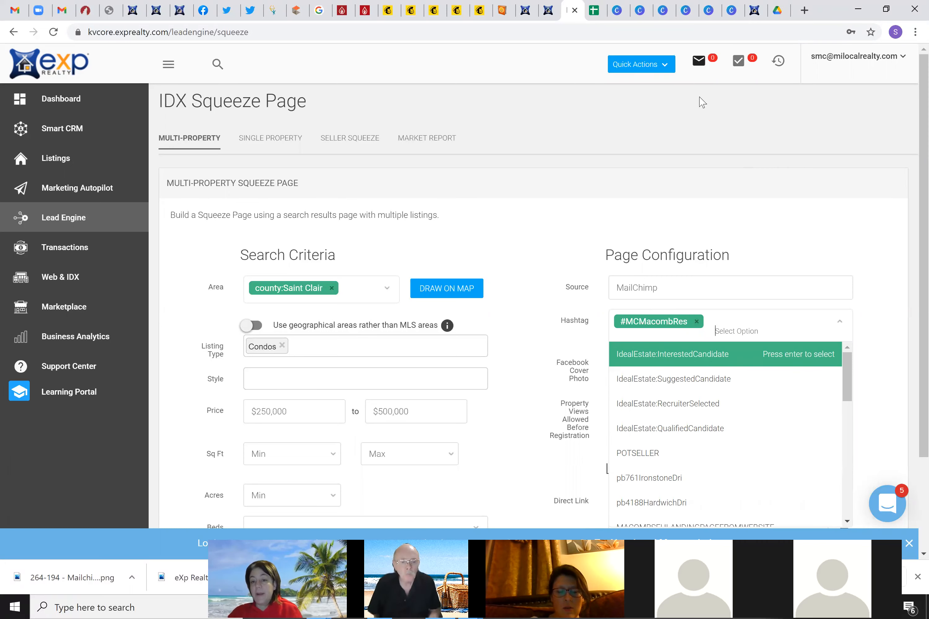
Enter MCMacombRes in cell G1 beside the first Macomb County link
{"action": "left_click", "coordinate": [594, 11]}
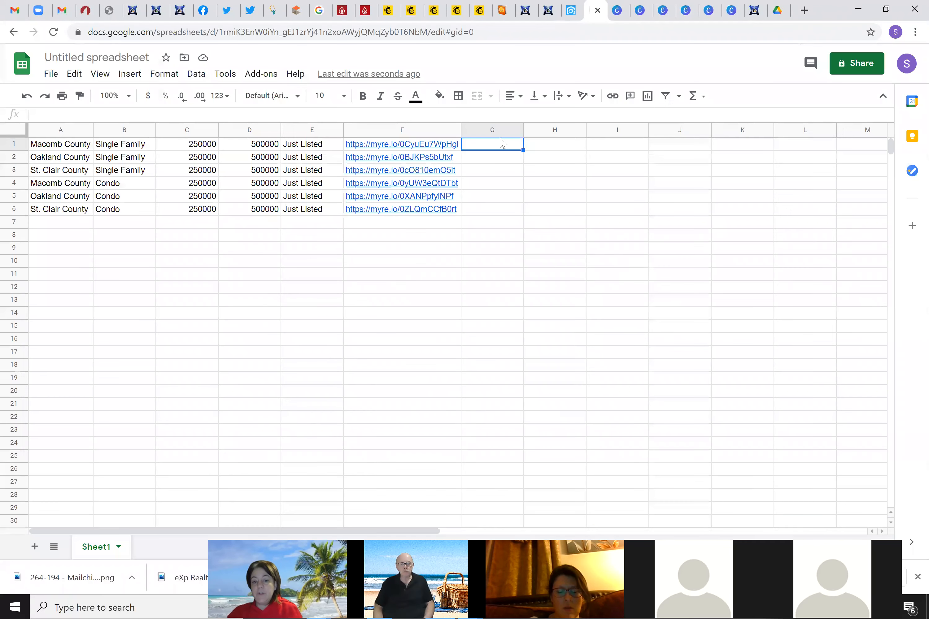
{"action": "type", "text": "MC"}
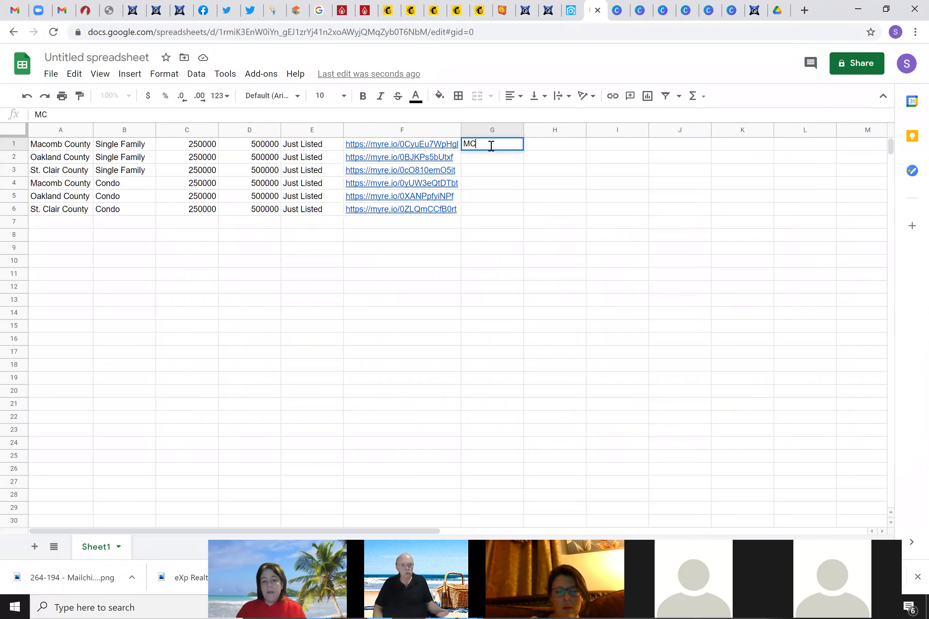
{"action": "type", "text": "MacombRes"}
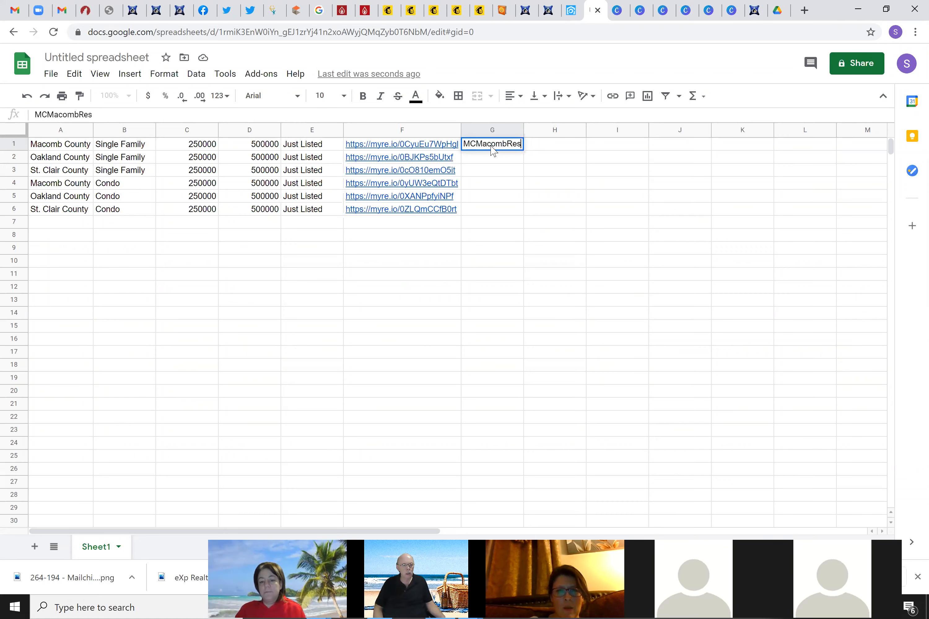
{"action": "key", "text": "Return"}
{"action": "left_click", "coordinate": [489, 147]}
{"action": "left_click", "coordinate": [490, 157]}
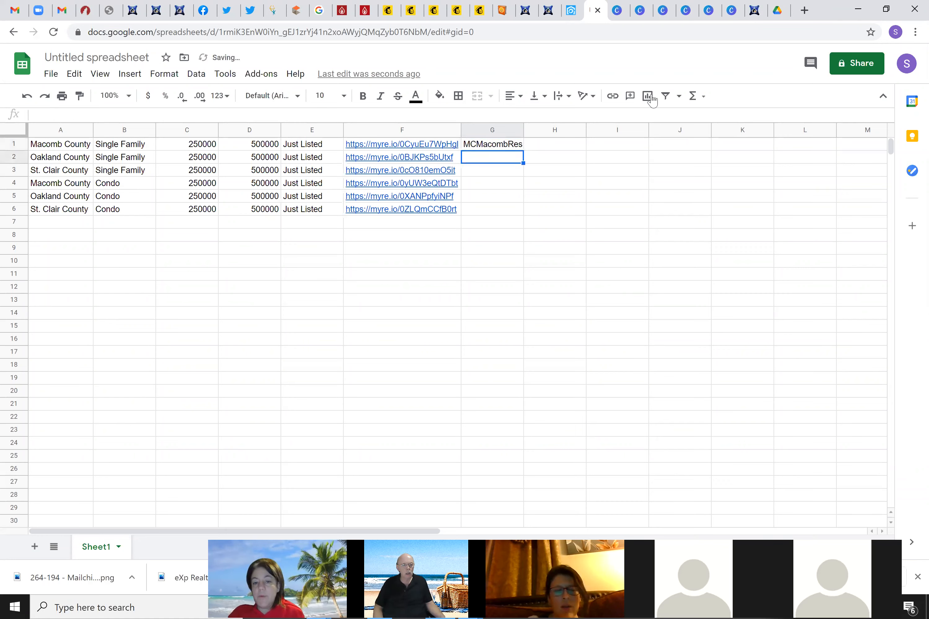
{"action": "left_click", "coordinate": [571, 11]}
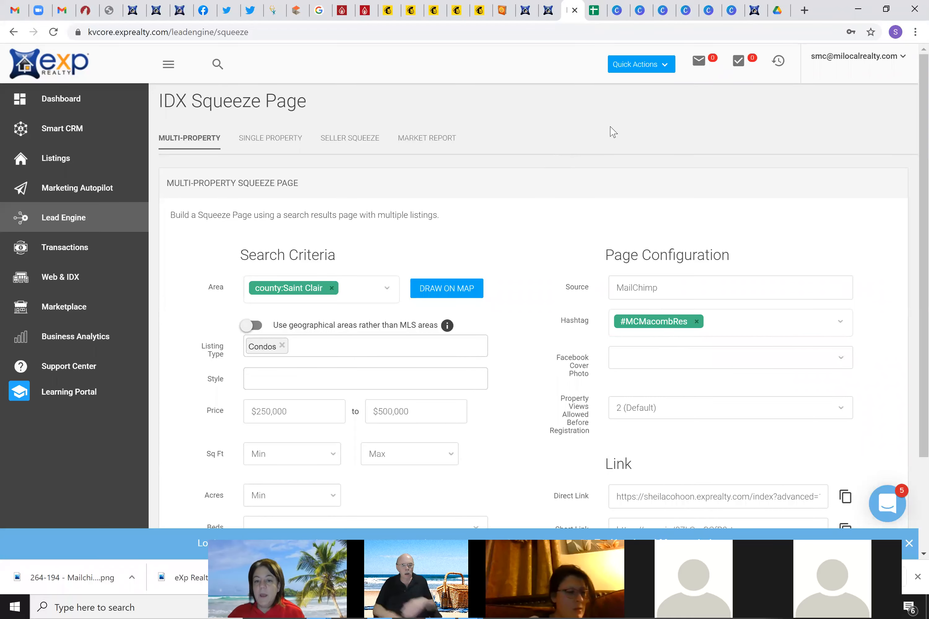
{"action": "left_click", "coordinate": [594, 11]}
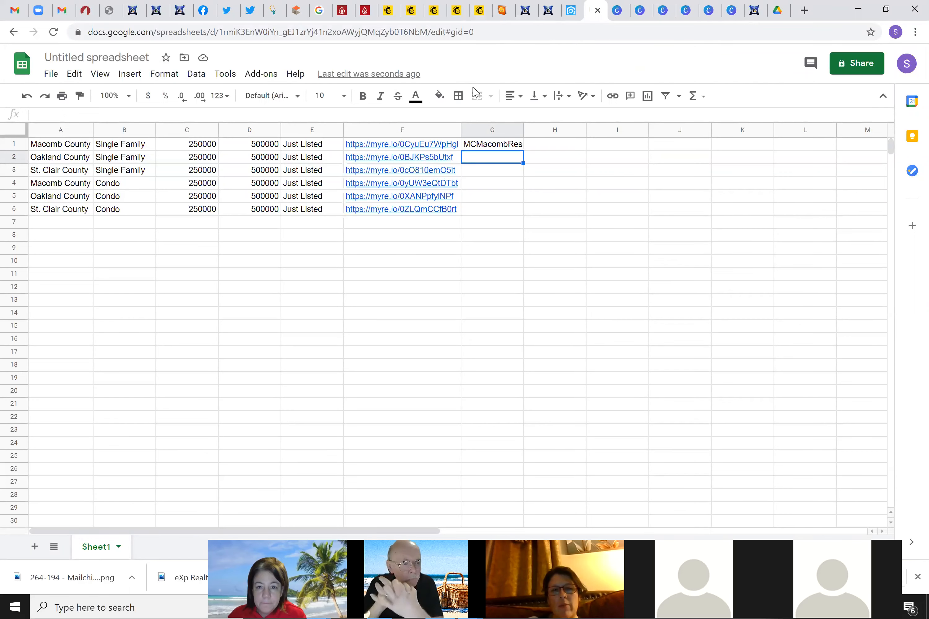
{"action": "left_click", "coordinate": [571, 11]}
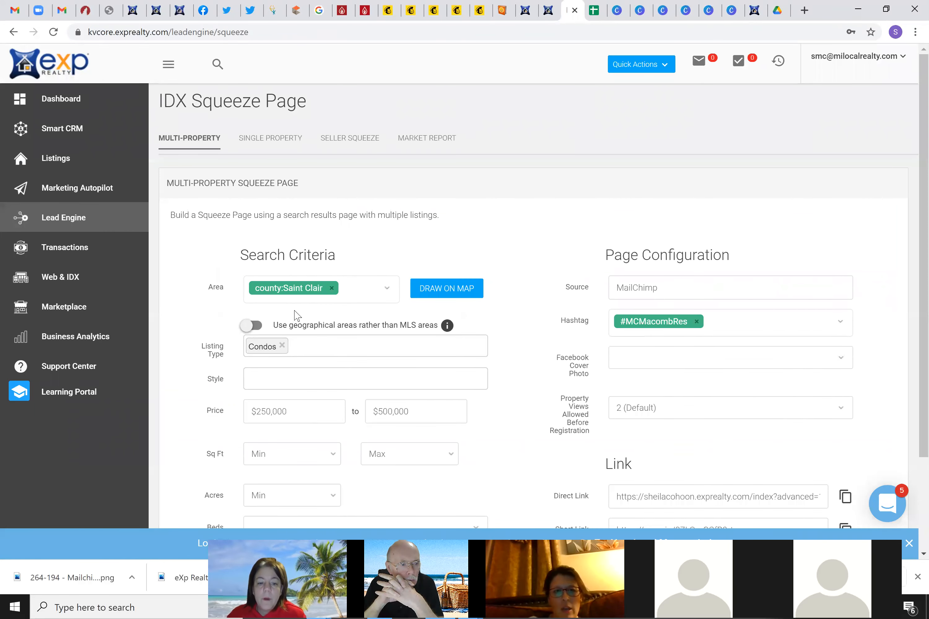
{"action": "scroll", "coordinate": [296, 395], "scroll_direction": "down", "scroll_amount": 3}
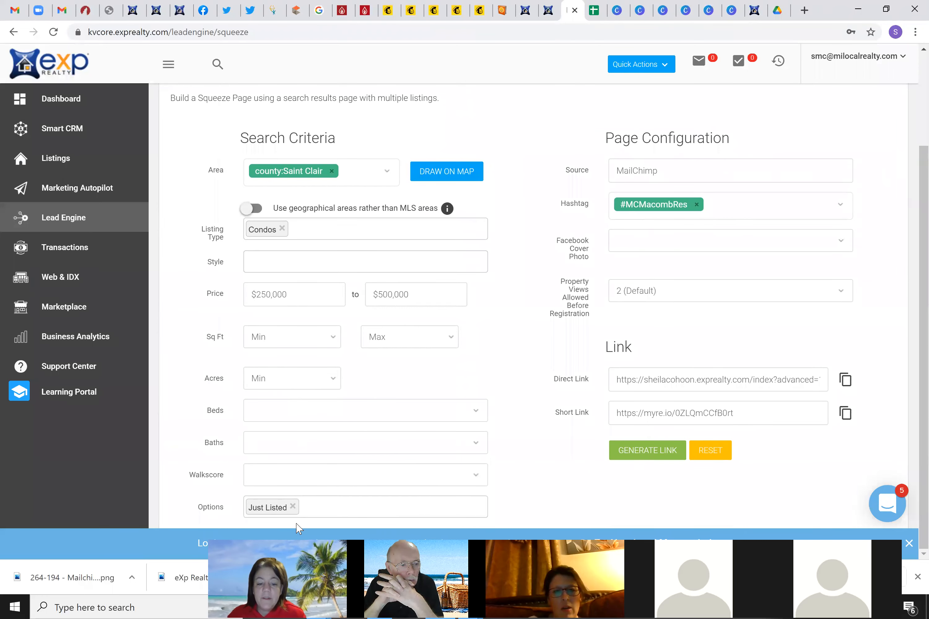
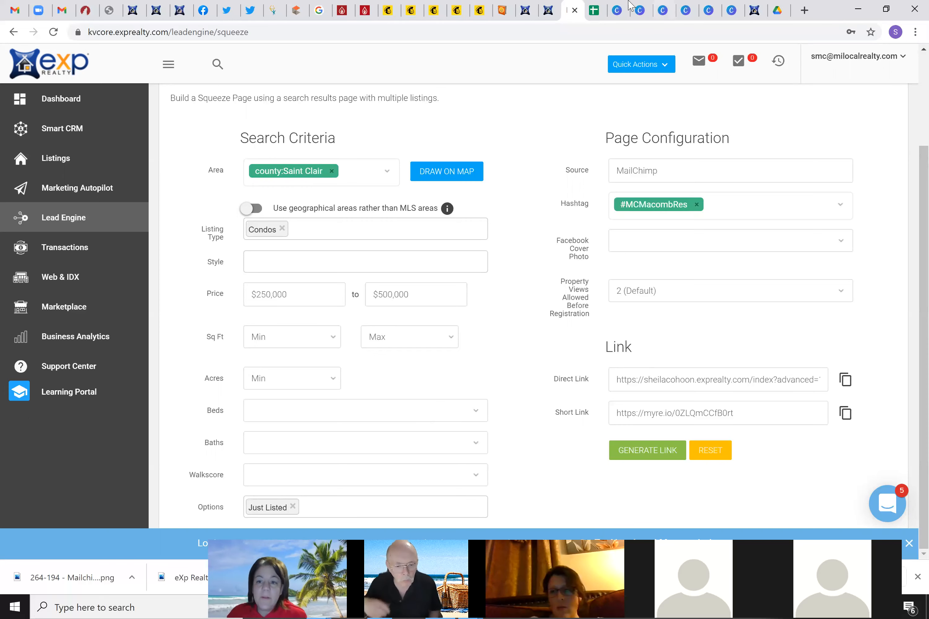
Return to the Mailchimp editor, where the heading's Insert or Edit Link dialog is open
{"action": "left_click", "coordinate": [387, 12]}
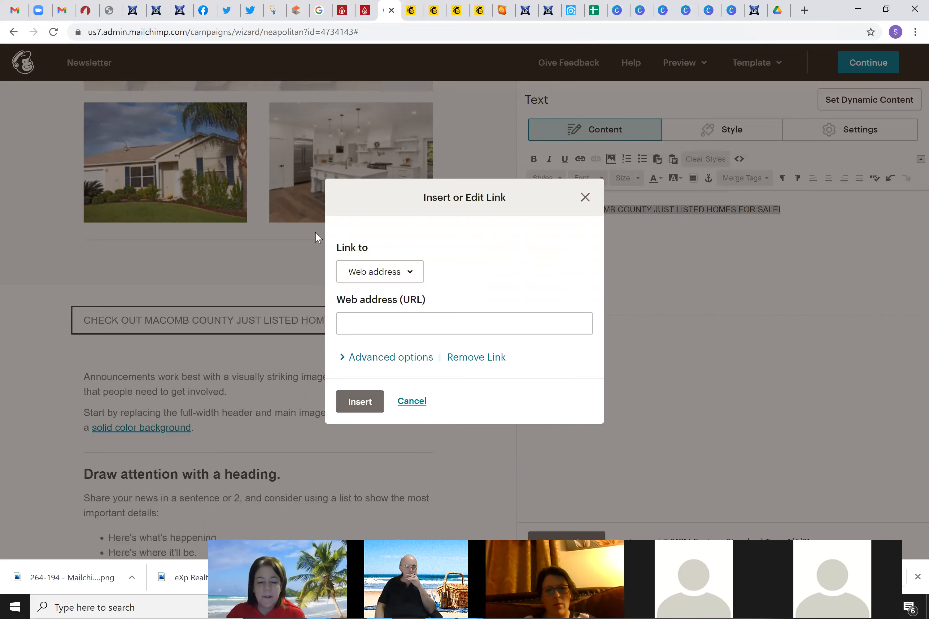
Focus the heading link's web address field, then find the Macomb link in sheet cell F1
{"action": "left_click", "coordinate": [380, 325]}
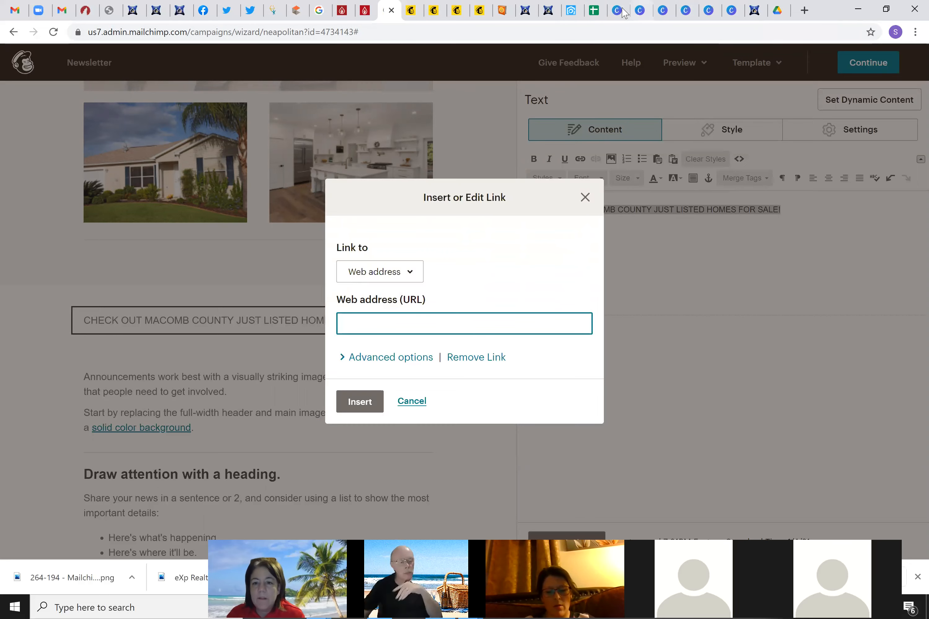
{"action": "left_click", "coordinate": [593, 10]}
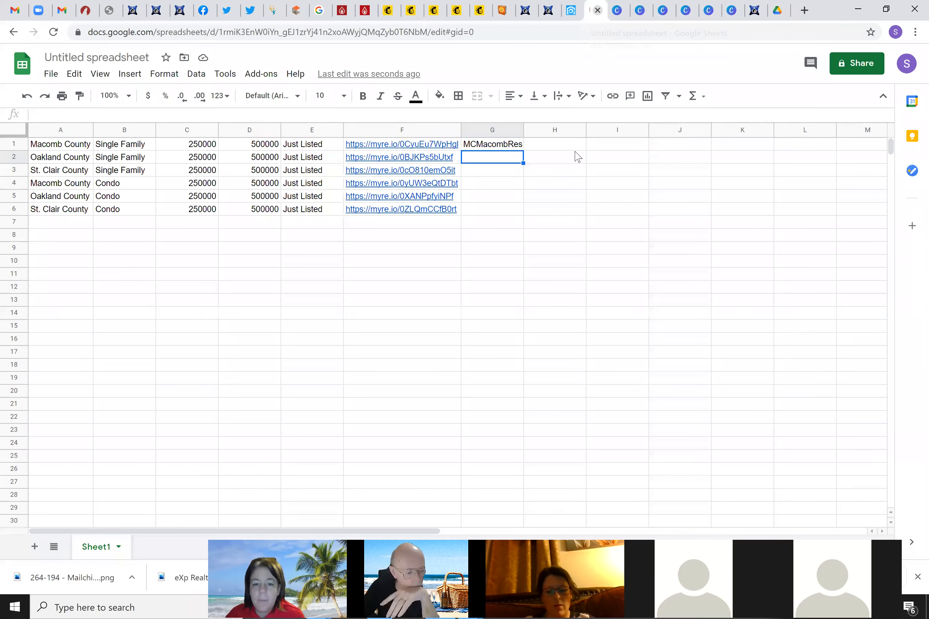
{"action": "right_click", "coordinate": [377, 146]}
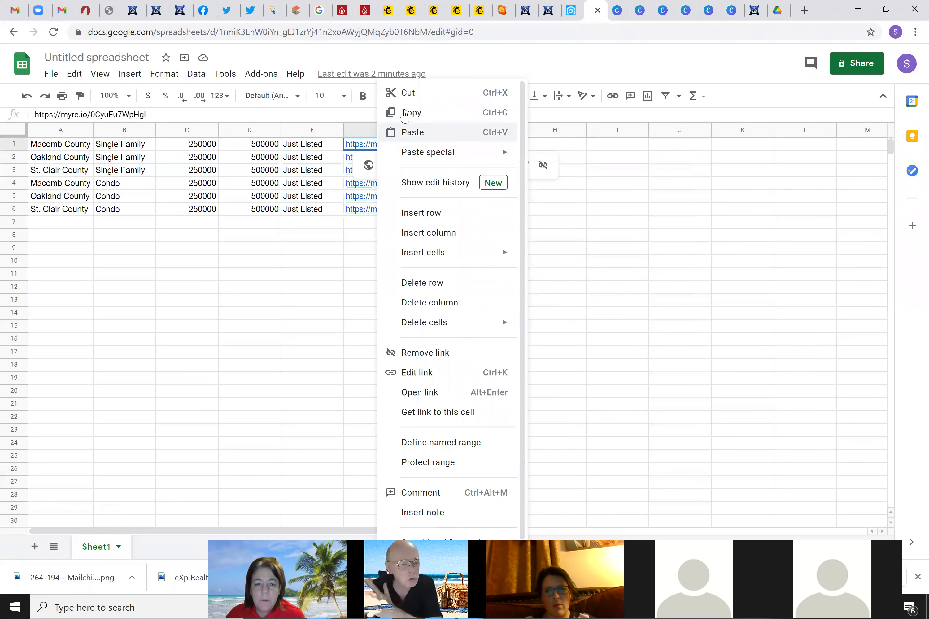
{"action": "left_click", "coordinate": [338, 153]}
{"action": "mouse_move", "coordinate": [372, 146]}
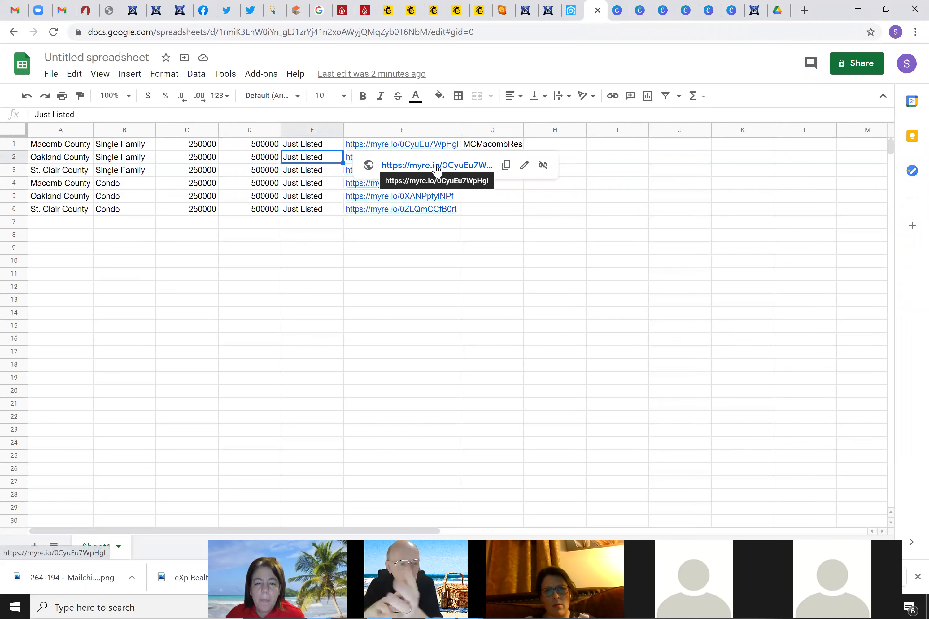
{"action": "right_click", "coordinate": [464, 164]}
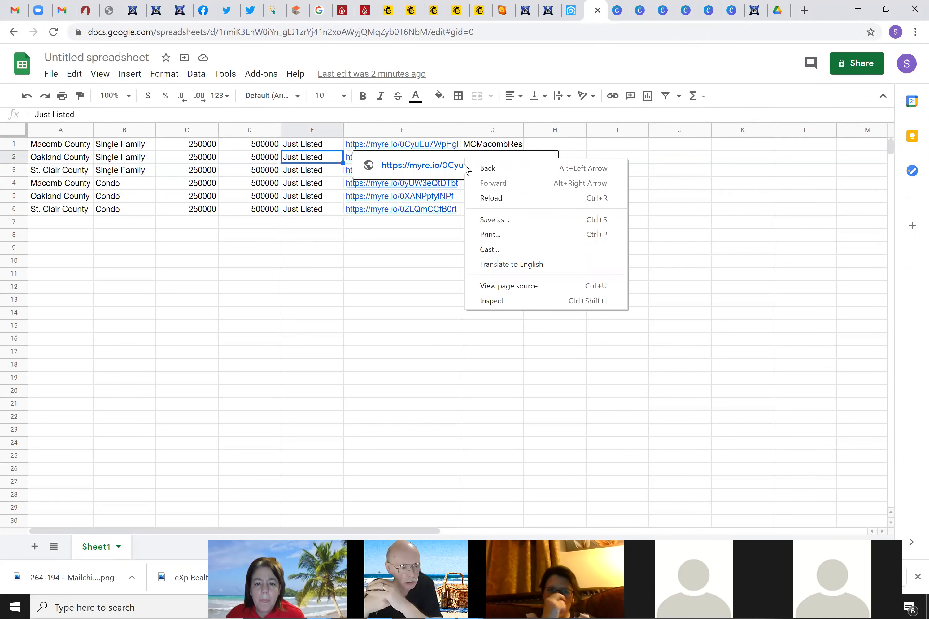
{"action": "left_click", "coordinate": [367, 249]}
{"action": "mouse_move", "coordinate": [374, 145]}
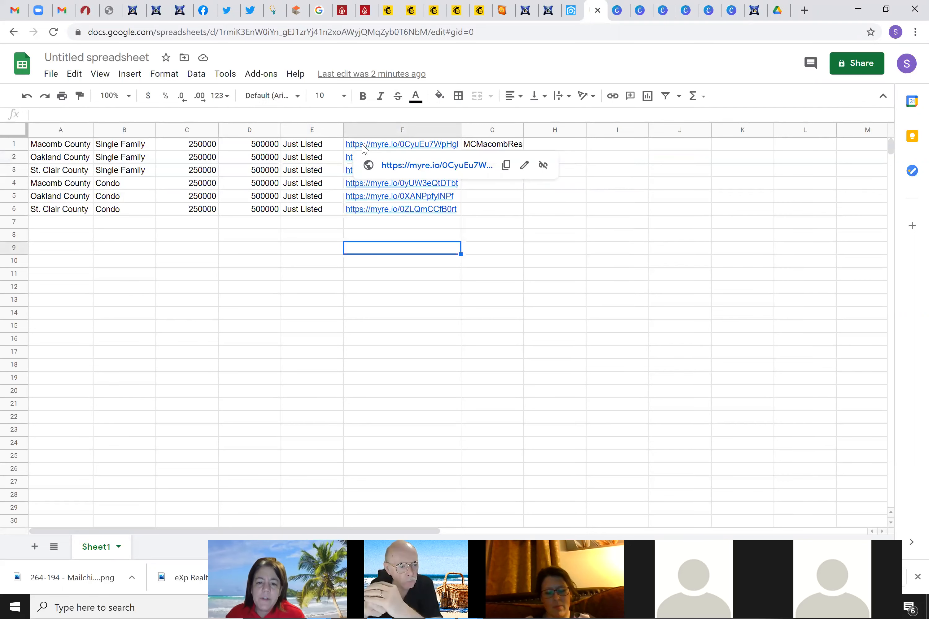
Copy the Macomb County short link from cell F1's link editor and return to Mailchimp
{"action": "left_click", "coordinate": [524, 165]}
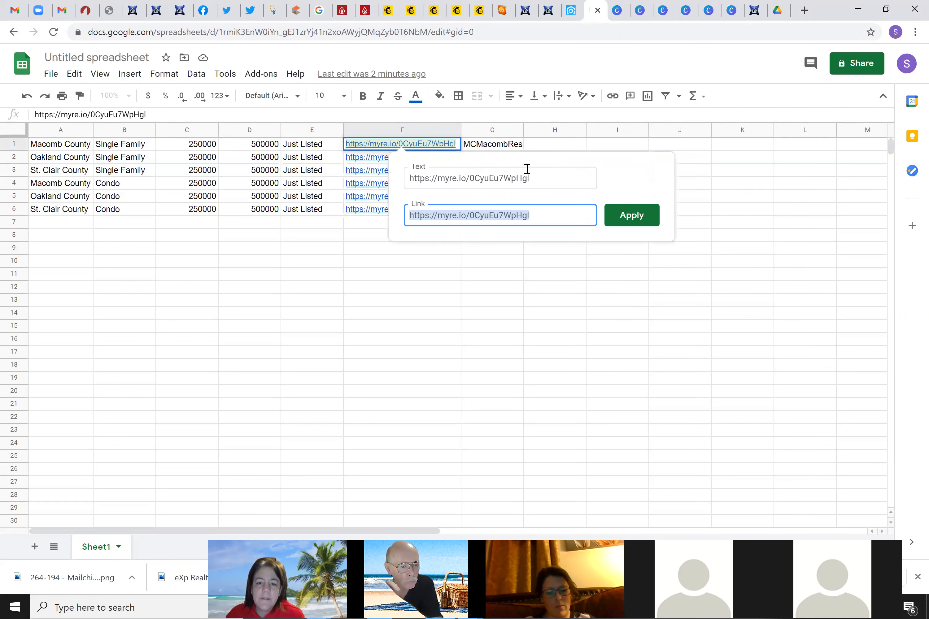
{"action": "right_click", "coordinate": [518, 213]}
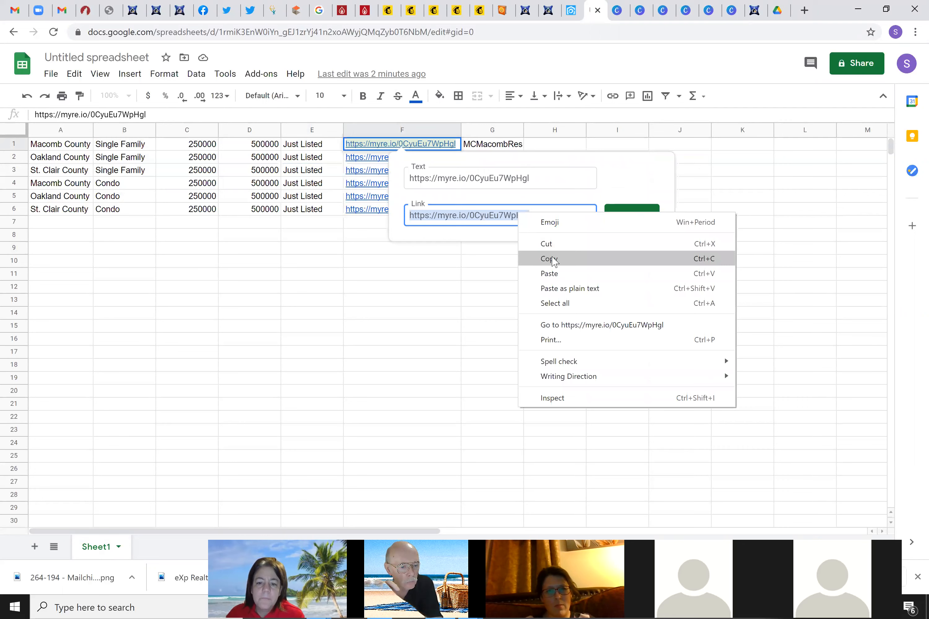
{"action": "left_click", "coordinate": [552, 258]}
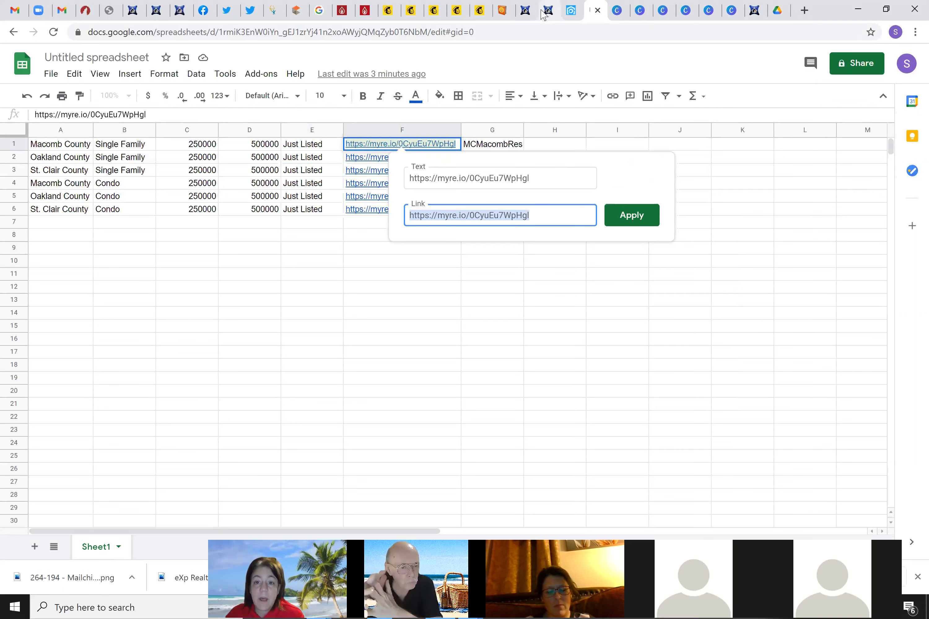
{"action": "right_click", "coordinate": [516, 216]}
{"action": "left_click", "coordinate": [563, 271]}
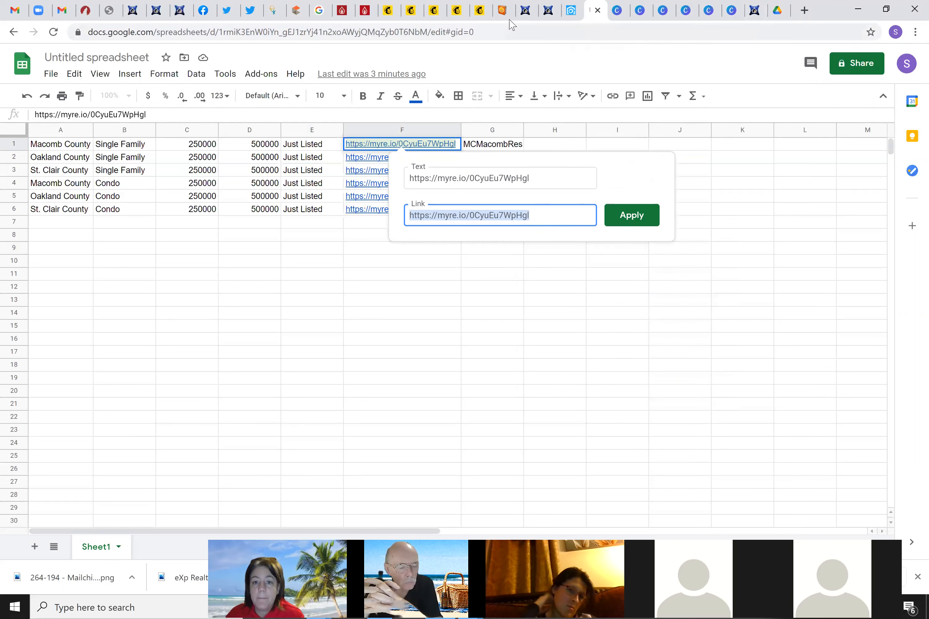
{"action": "left_click", "coordinate": [391, 12]}
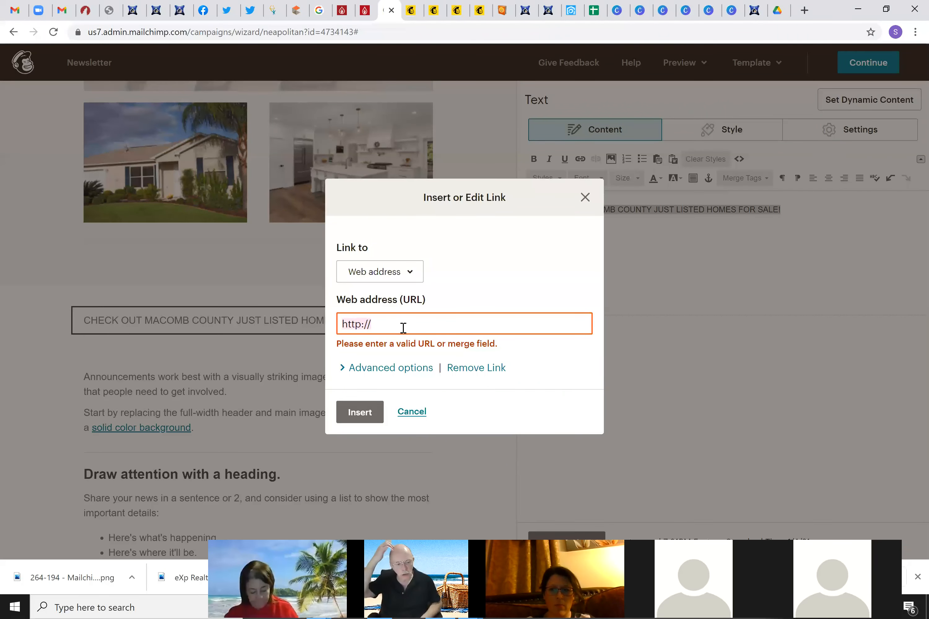
{"action": "key", "text": "ctrl+v"}
{"action": "left_click", "coordinate": [354, 411]}
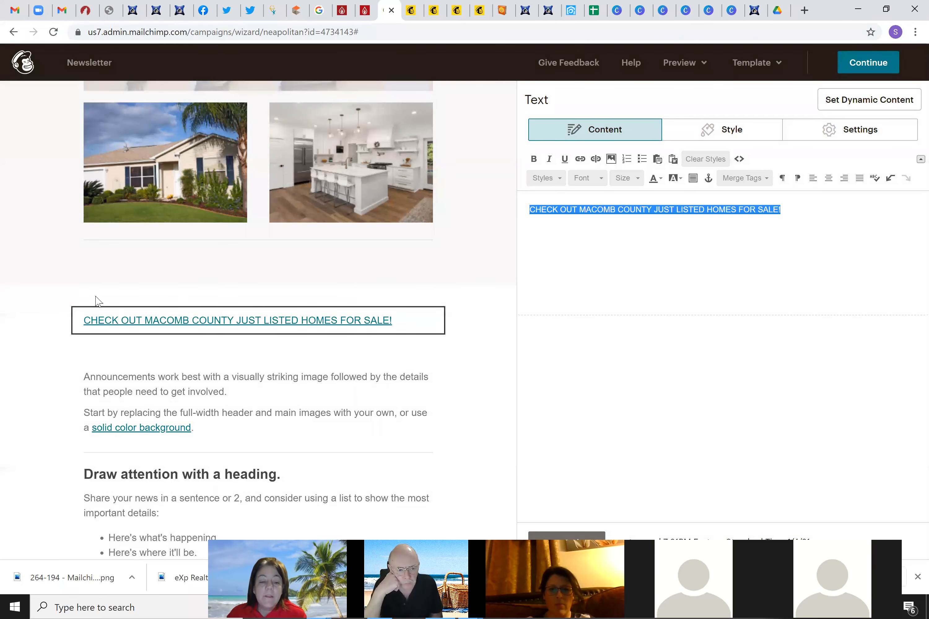
{"action": "mouse_move", "coordinate": [122, 328]}
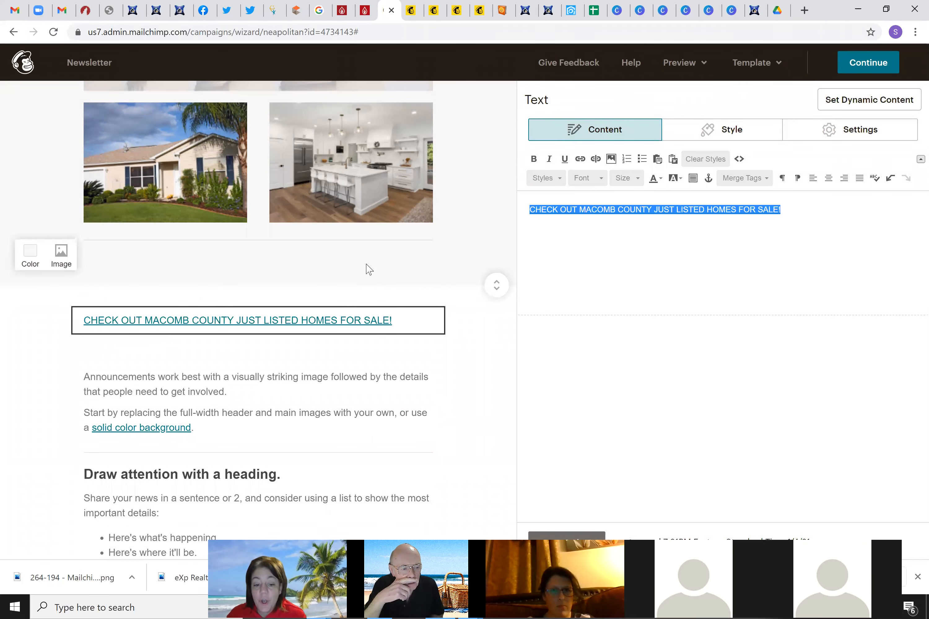
{"action": "mouse_move", "coordinate": [339, 351]}
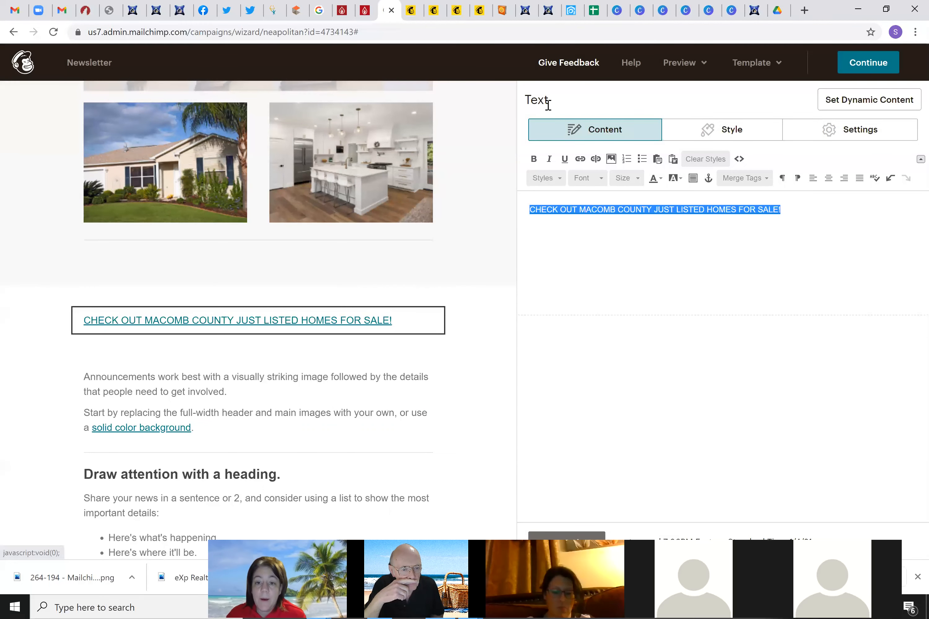
Drop a Button block above the Macomb heading and relabel it SEARCH HOMES HERE
{"action": "left_click", "coordinate": [574, 533]}
{"action": "left_click_drag", "start_coordinate": [884, 271], "coordinate": [150, 312]}
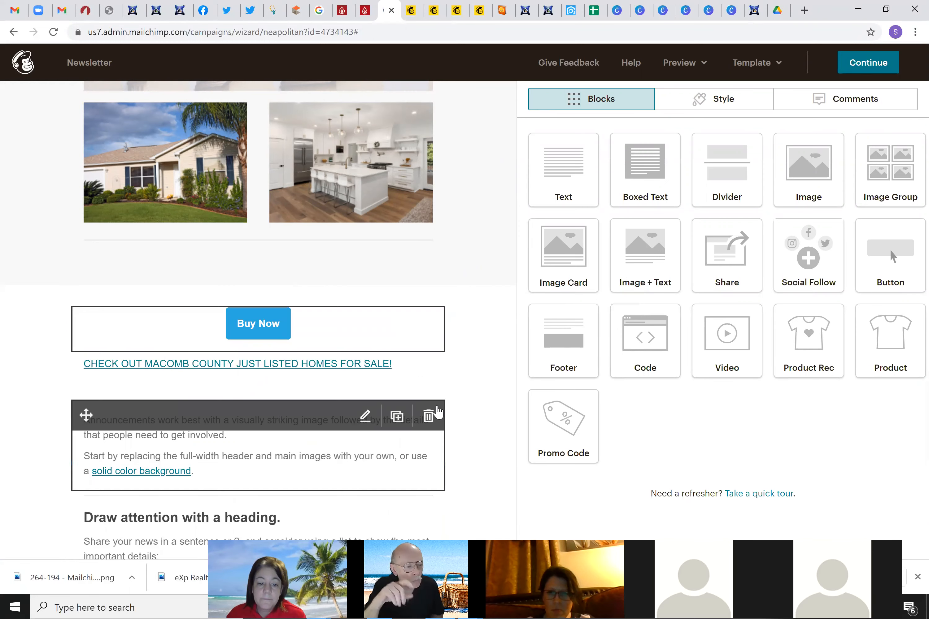
{"action": "left_click", "coordinate": [574, 182]}
{"action": "type", "text": "Sea"}
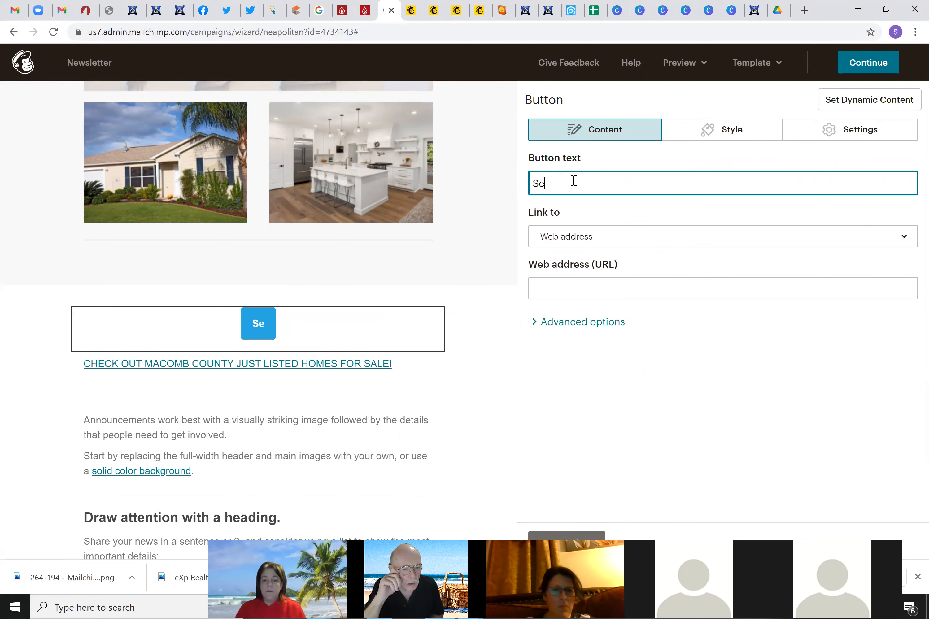
{"action": "key", "text": "BackSpace"}
{"action": "key", "text": "BackSpace"}
{"action": "type", "text": "EAR"}
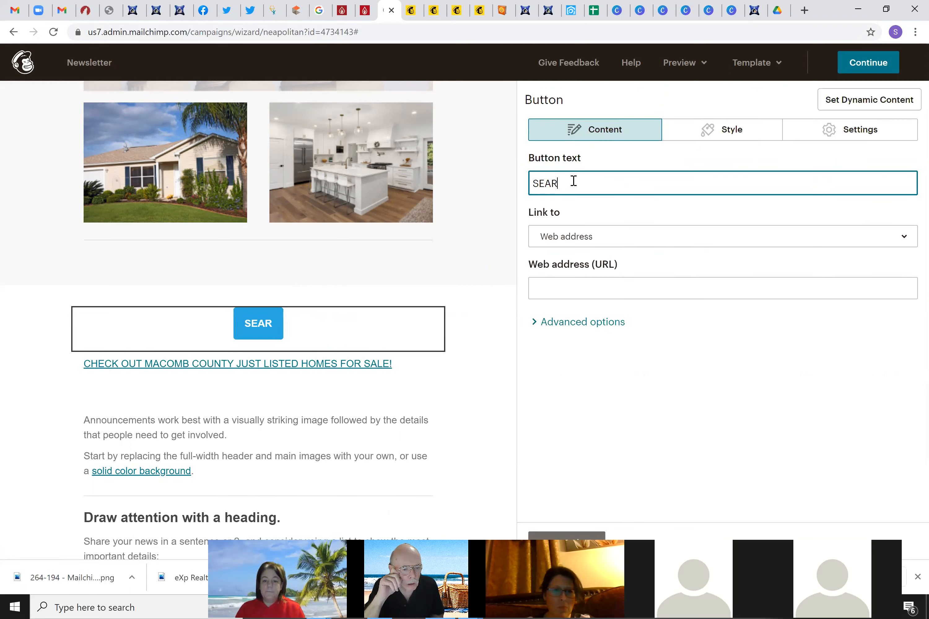
{"action": "type", "text": "CH HOMES HERE"}
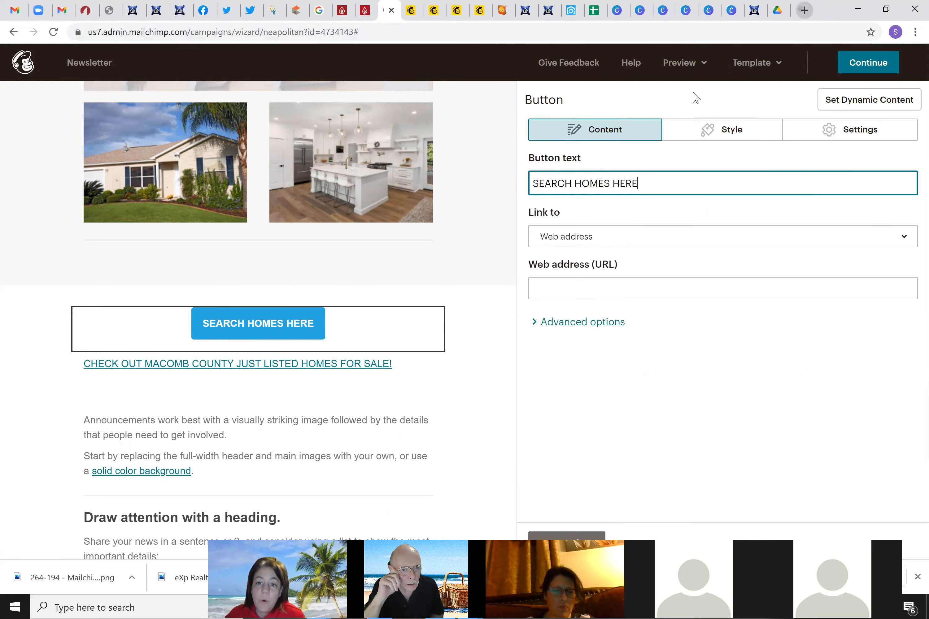
{"action": "key", "text": "ctrl+t"}
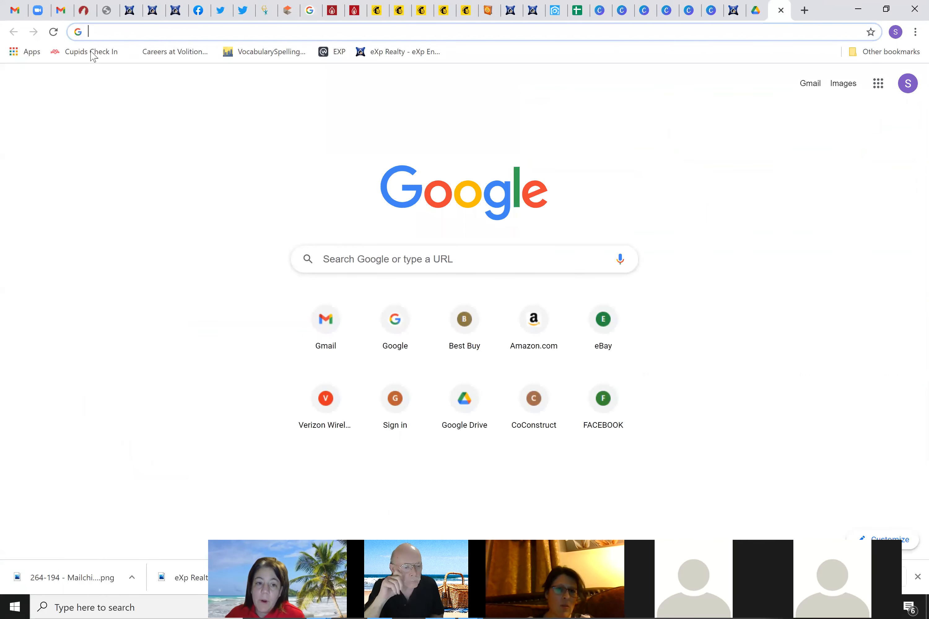
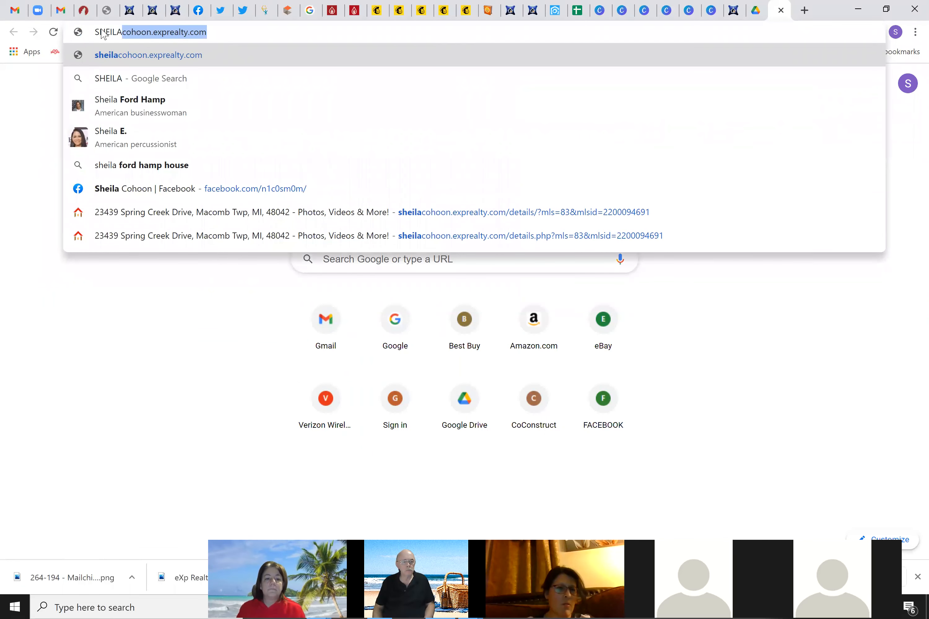
Load the agent's eXp Realty website in a new tab and copy its address
{"action": "key", "text": "Right"}
{"action": "key", "text": "Return"}
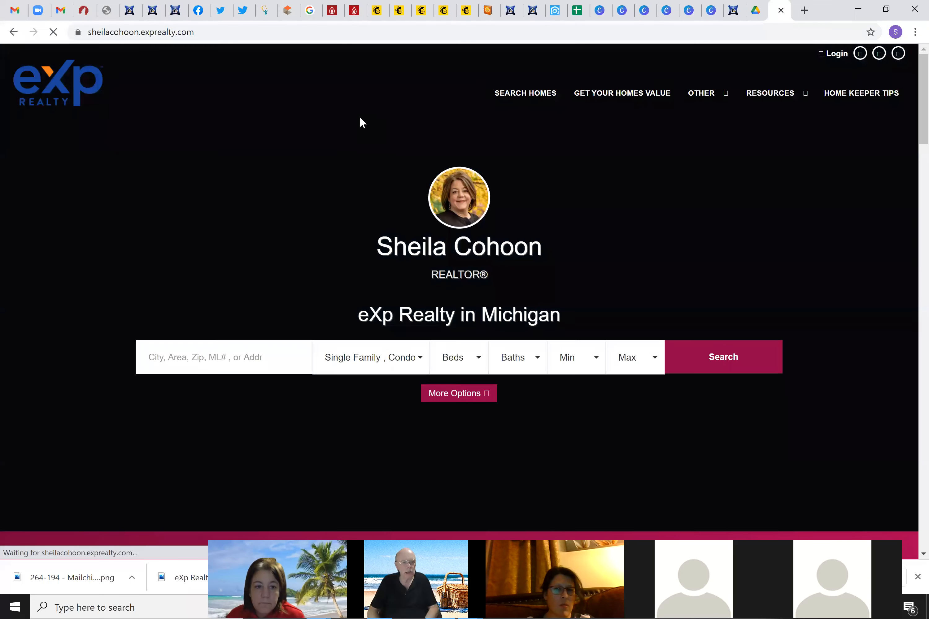
{"action": "key", "text": "ctrl+l"}
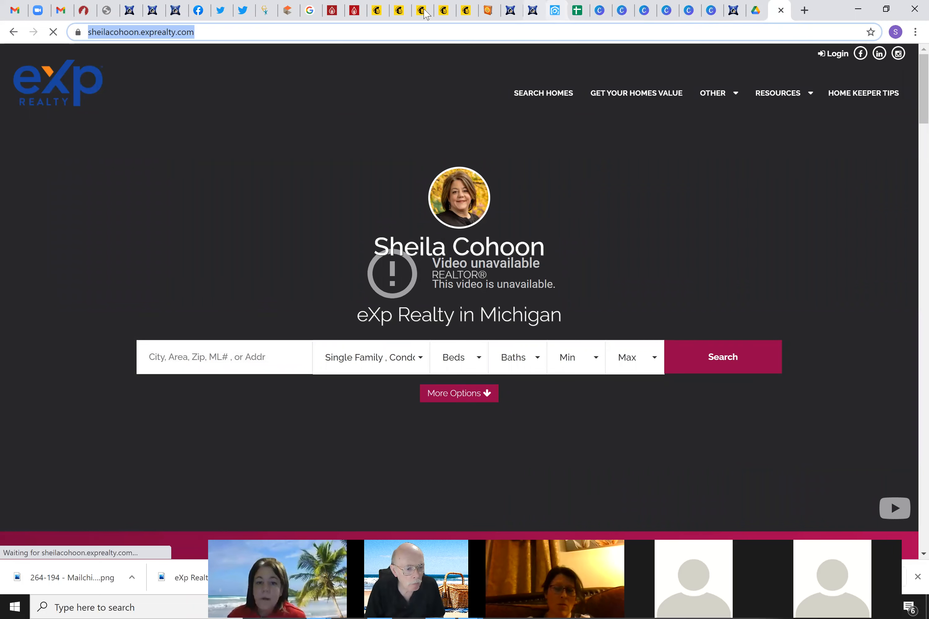
{"action": "left_click", "coordinate": [377, 12]}
Set the SEARCH HOMES HERE button's web address to the eXp Realty site and save it
{"action": "mouse_move", "coordinate": [272, 327]}
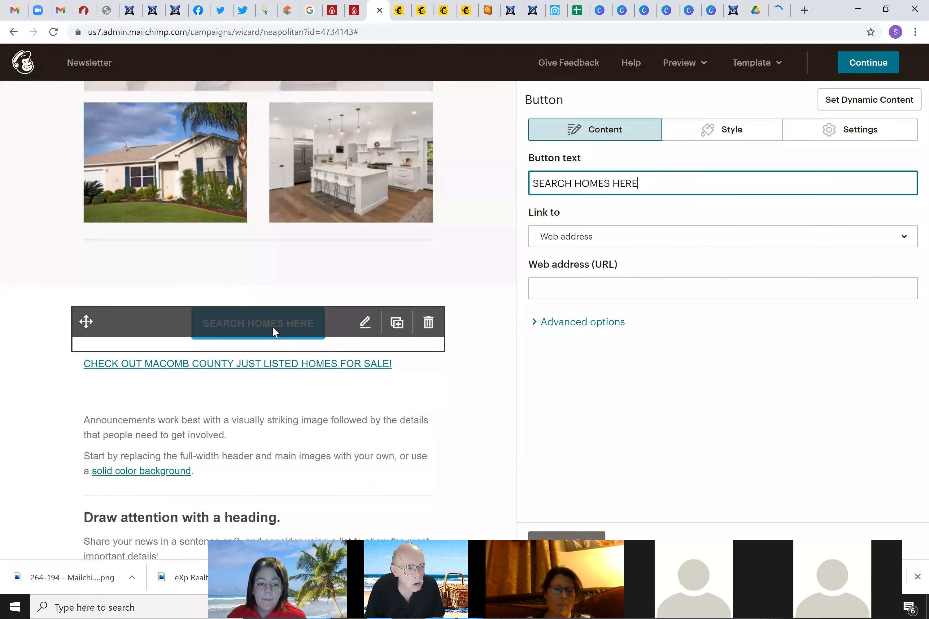
{"action": "left_click", "coordinate": [611, 286]}
{"action": "key", "text": "ctrl+v"}
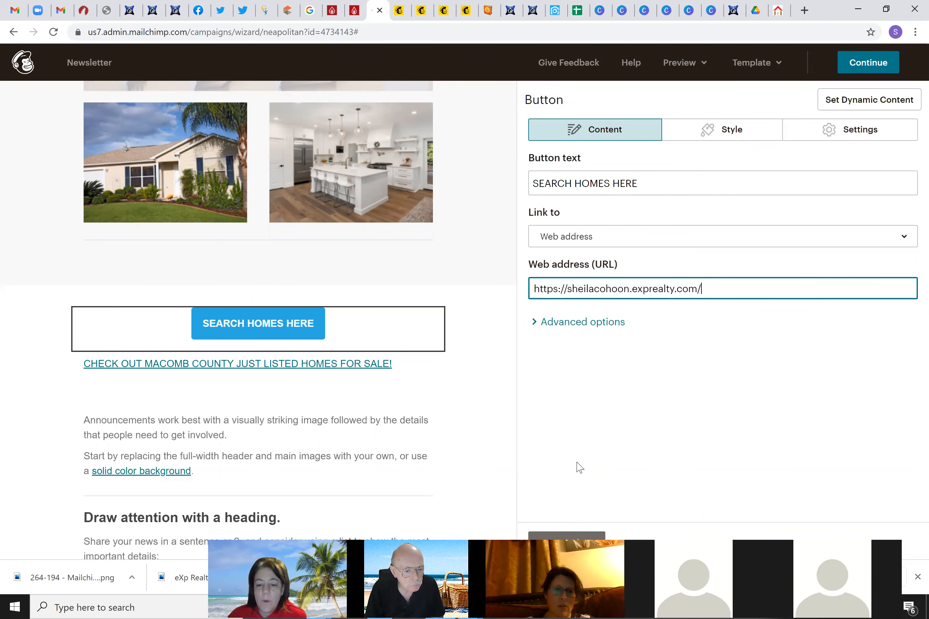
{"action": "left_click", "coordinate": [585, 538]}
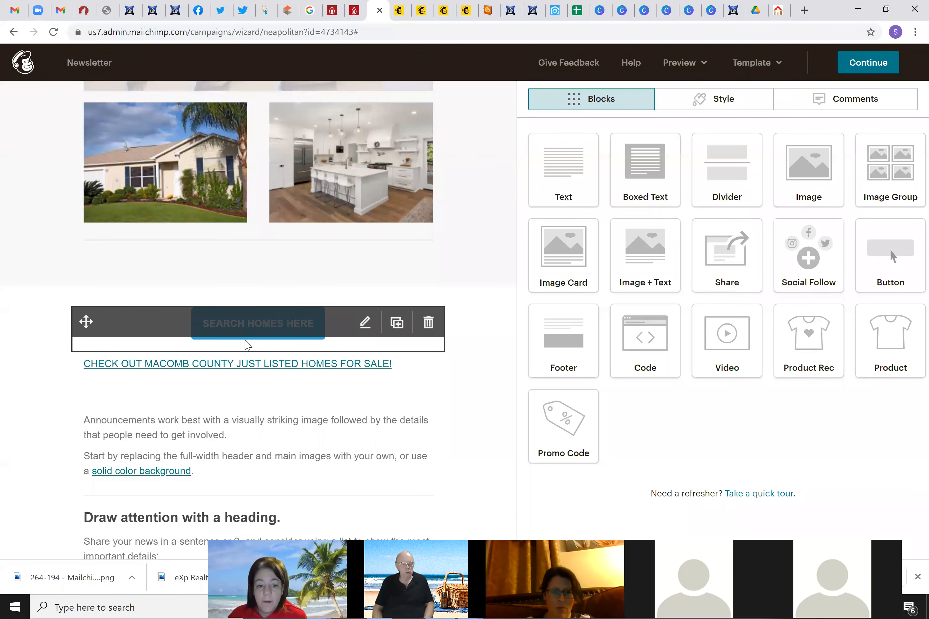
Insert the 264-194 - Mailchimp.png house photo into a new image block above the button
{"action": "left_click_drag", "start_coordinate": [811, 164], "coordinate": [558, 235]}
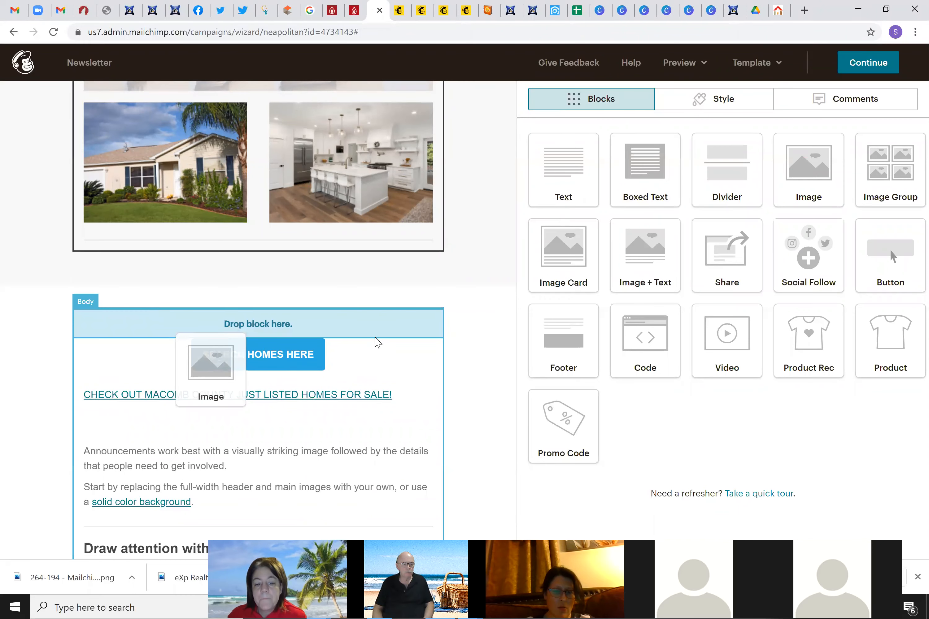
{"action": "left_click_drag", "start_coordinate": [378, 342], "coordinate": [360, 352]}
{"action": "left_click", "coordinate": [626, 167]}
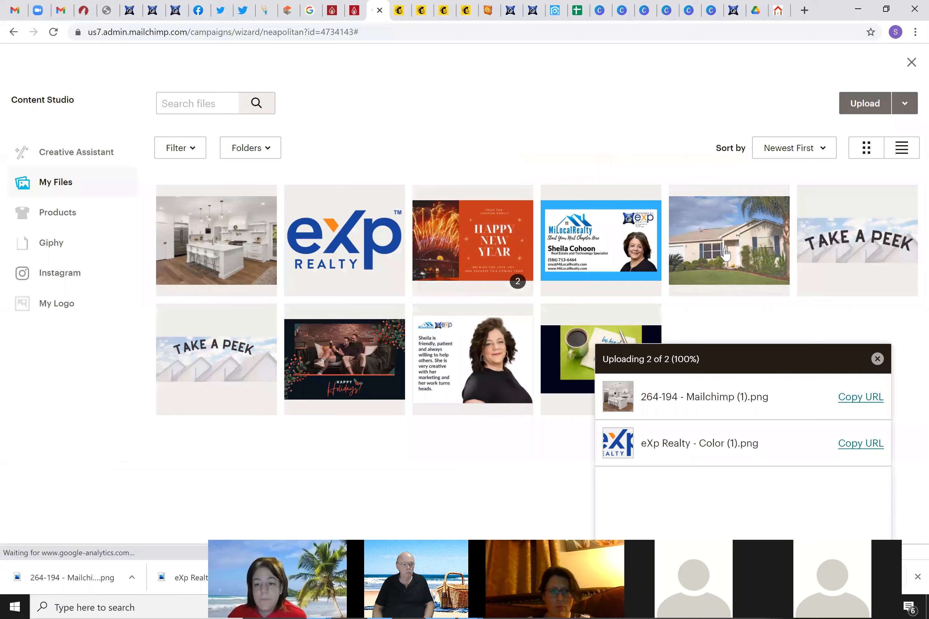
{"action": "left_click", "coordinate": [726, 254]}
{"action": "left_click", "coordinate": [894, 104]}
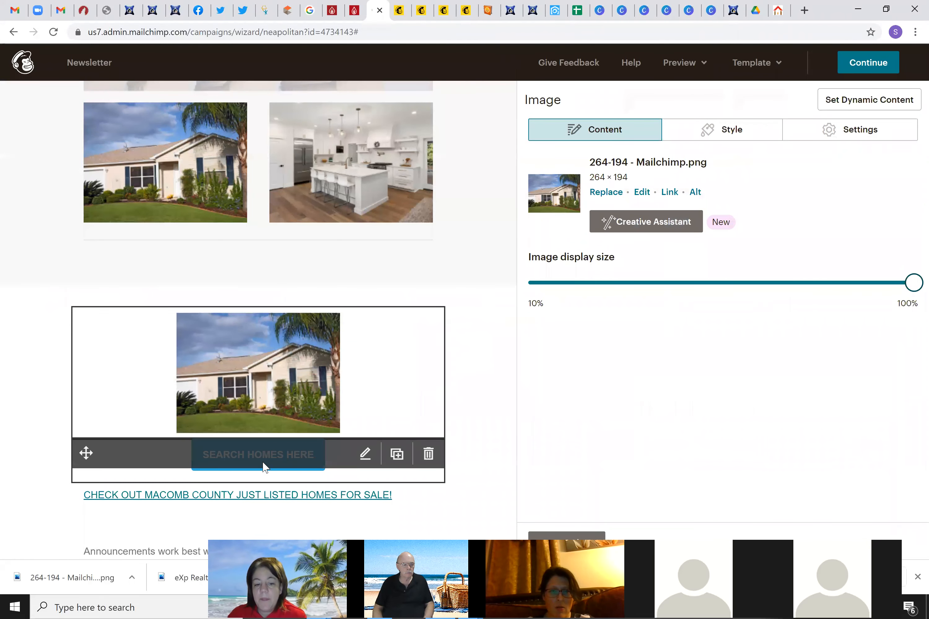
Preview the newsletter, test the SEARCH HOMES HERE button, and close the page it opened
{"action": "left_click", "coordinate": [681, 63]}
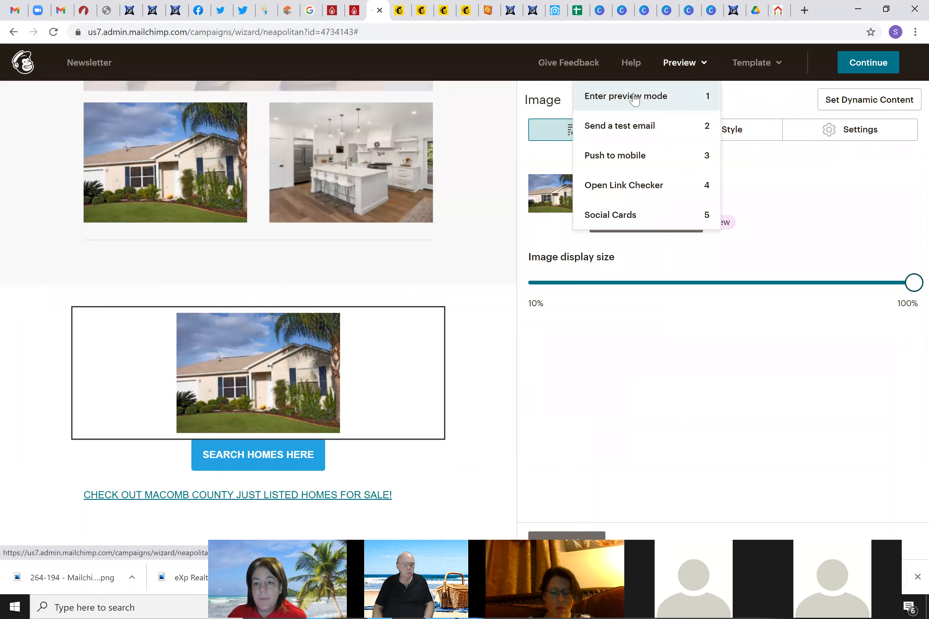
{"action": "left_click", "coordinate": [635, 99]}
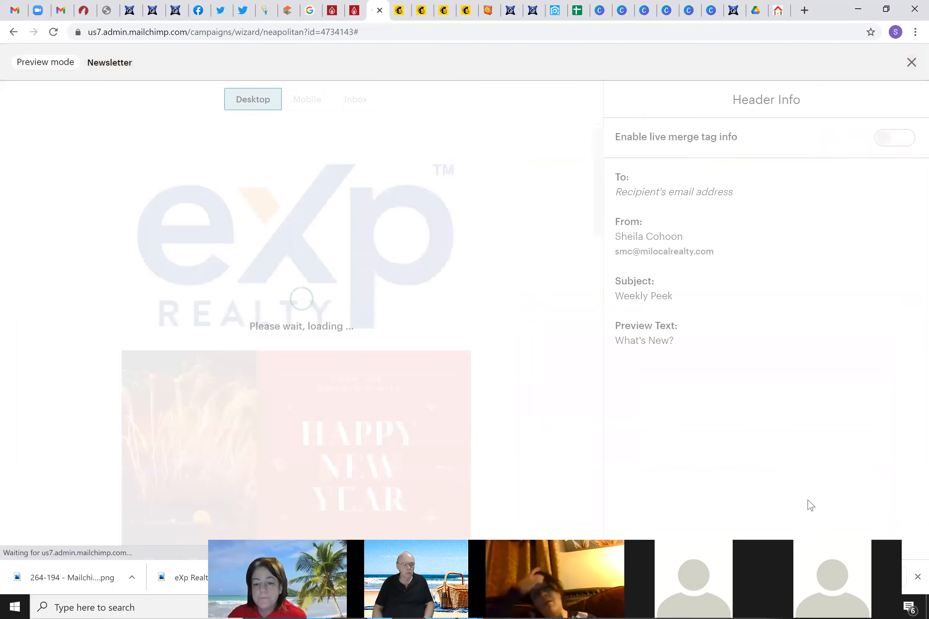
{"action": "scroll", "coordinate": [458, 308], "scroll_direction": "down", "scroll_amount": 15}
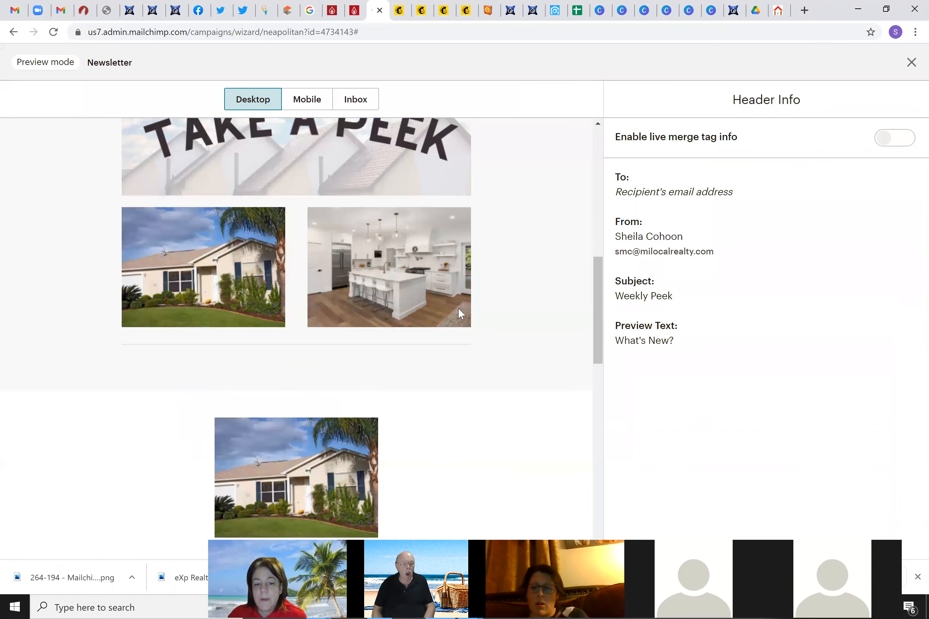
{"action": "scroll", "coordinate": [459, 310], "scroll_direction": "down", "scroll_amount": 3}
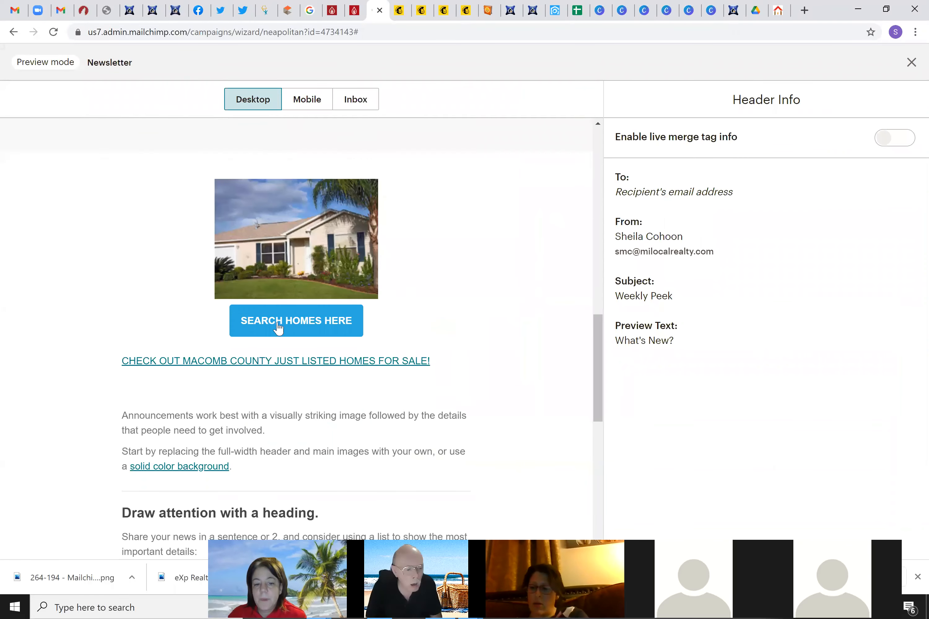
{"action": "left_click", "coordinate": [323, 324]}
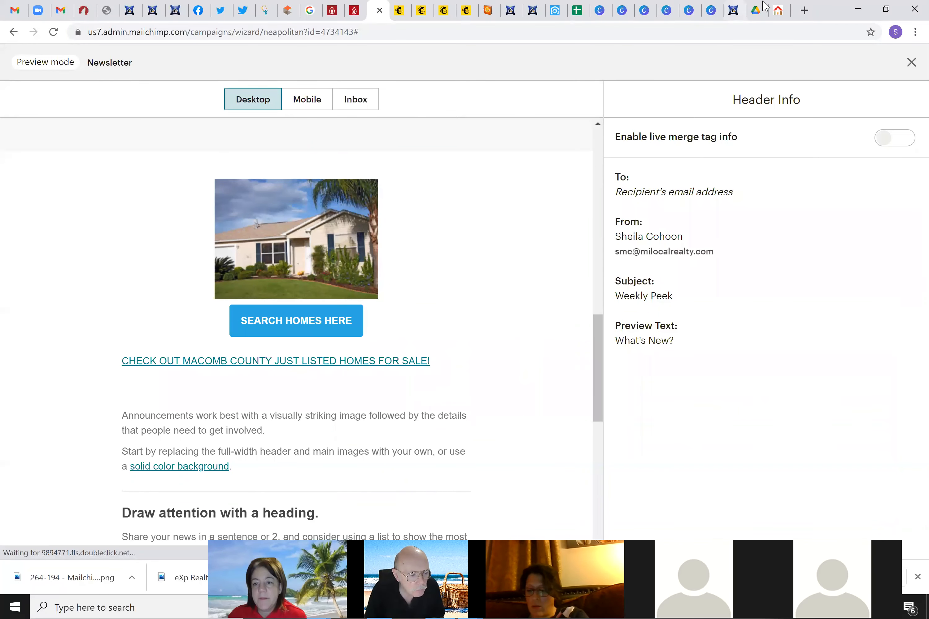
{"action": "left_click", "coordinate": [778, 10]}
Back in the preview, click SEARCH HOMES HERE again to confirm it opens the eXp homepage
{"action": "left_click", "coordinate": [785, 10]}
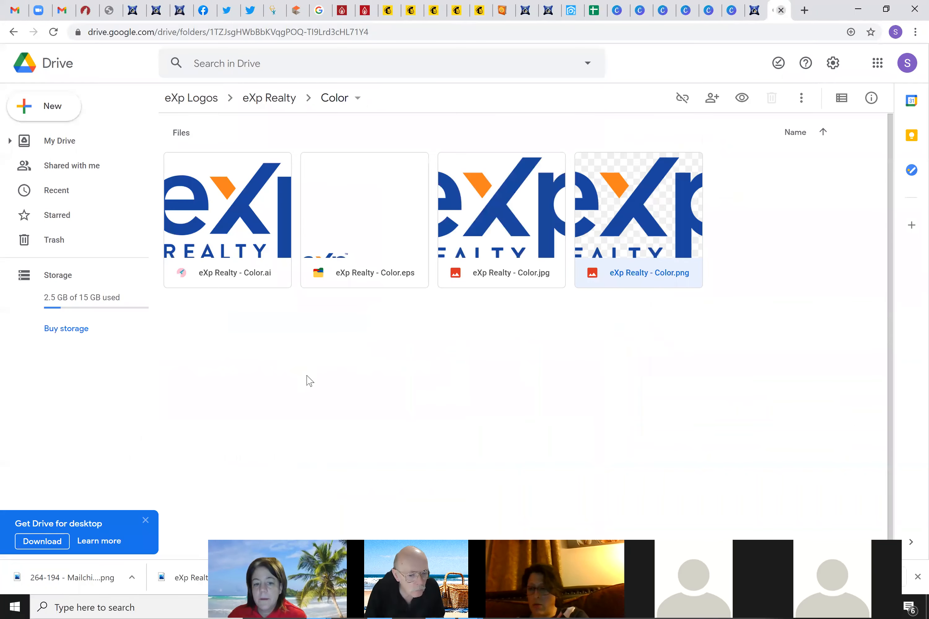
{"action": "left_click", "coordinate": [387, 10]}
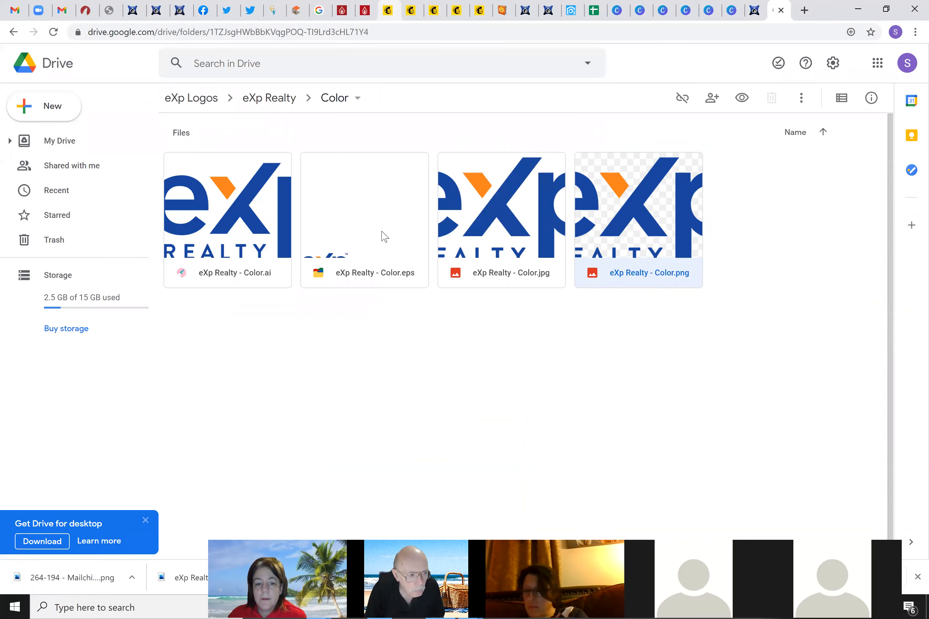
{"action": "left_click", "coordinate": [311, 324]}
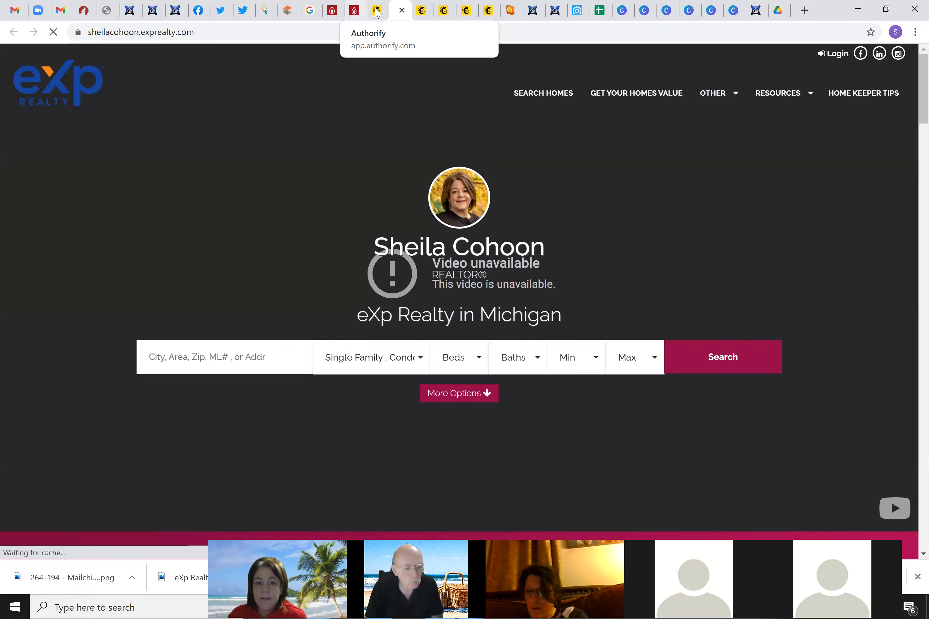
{"action": "left_click", "coordinate": [377, 10]}
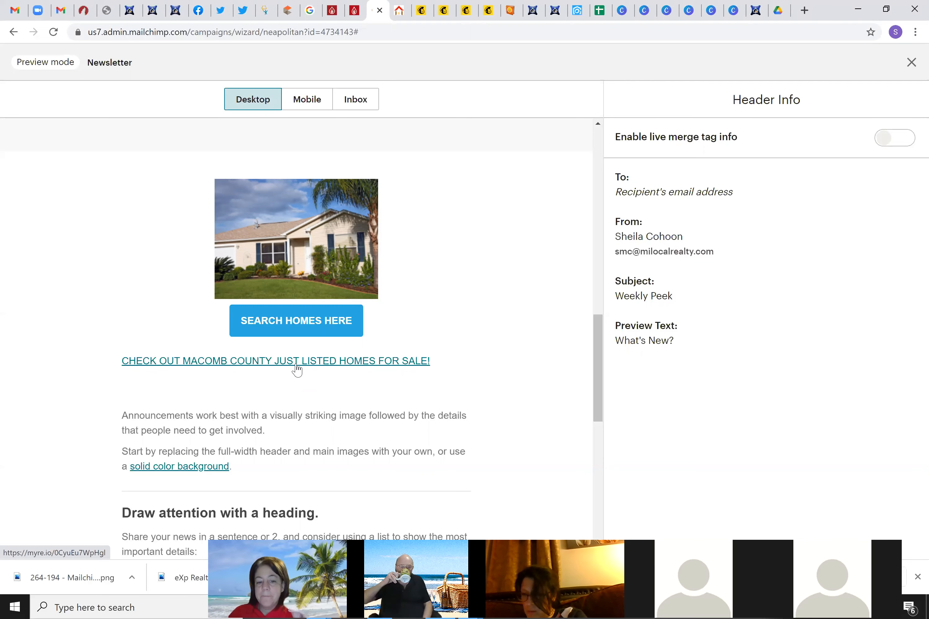
Follow the Macomb County link and open the $349,900 Macomb Twp listing's details
{"action": "left_click", "coordinate": [257, 362]}
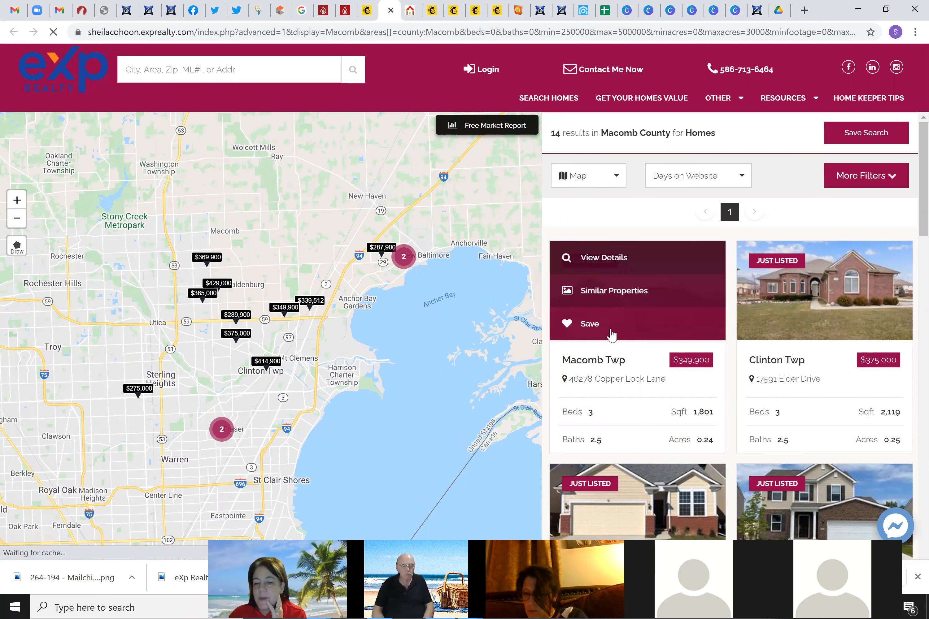
{"action": "mouse_move", "coordinate": [611, 375]}
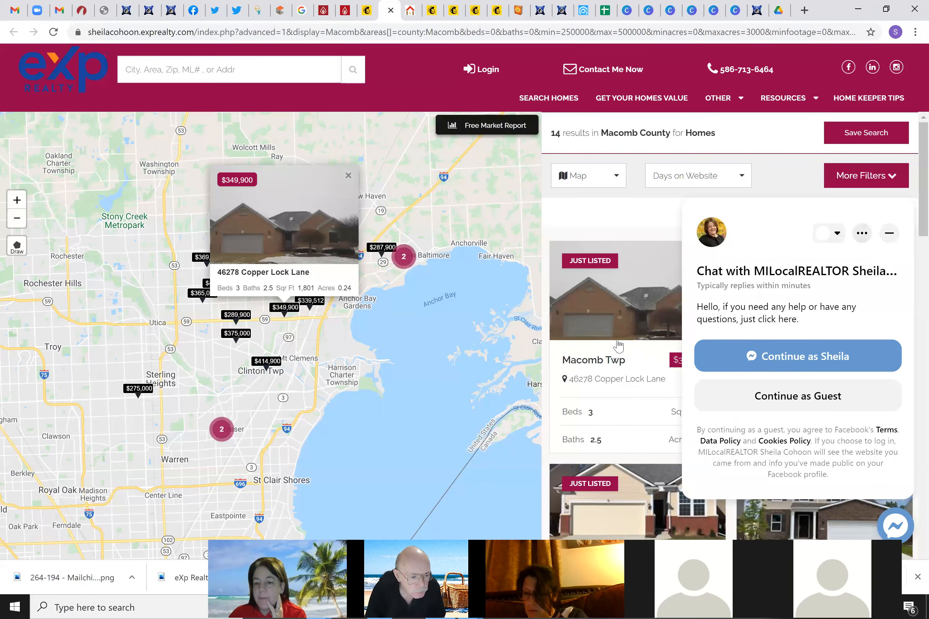
{"action": "mouse_move", "coordinate": [596, 304]}
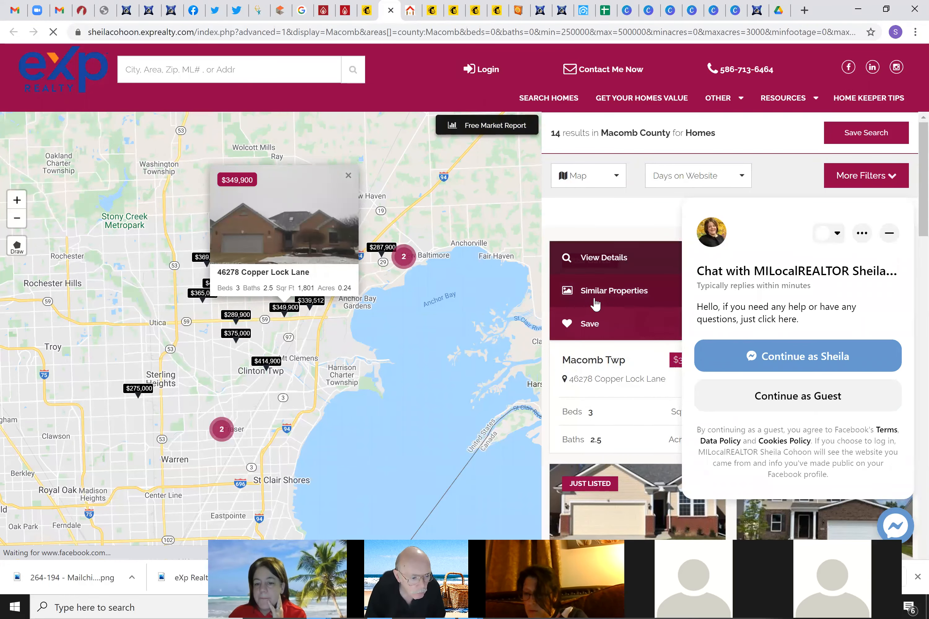
{"action": "left_click", "coordinate": [585, 262]}
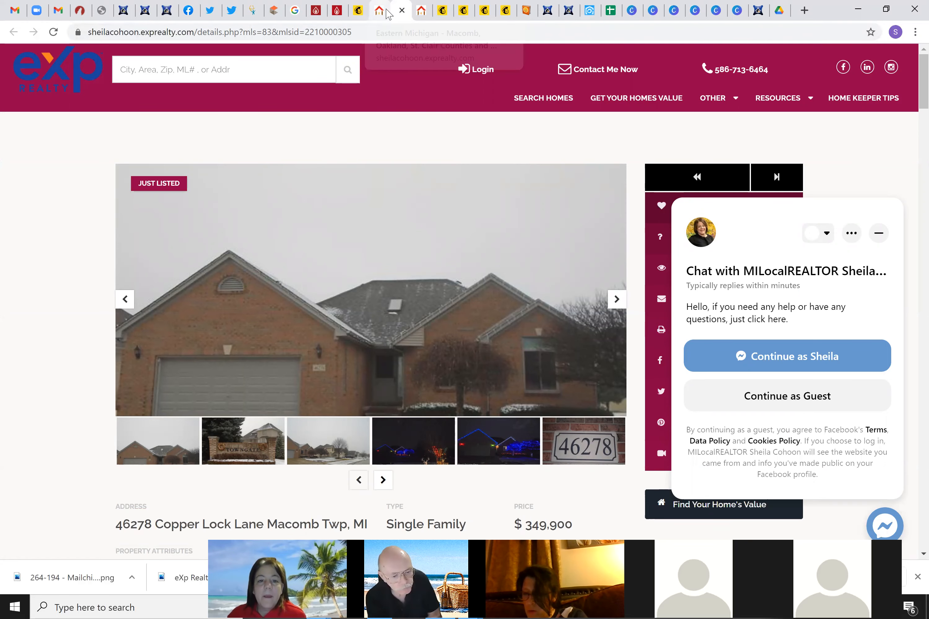
Close the similar listings and agent homepage tabs
{"action": "left_click", "coordinate": [386, 13]}
{"action": "left_click", "coordinate": [385, 11]}
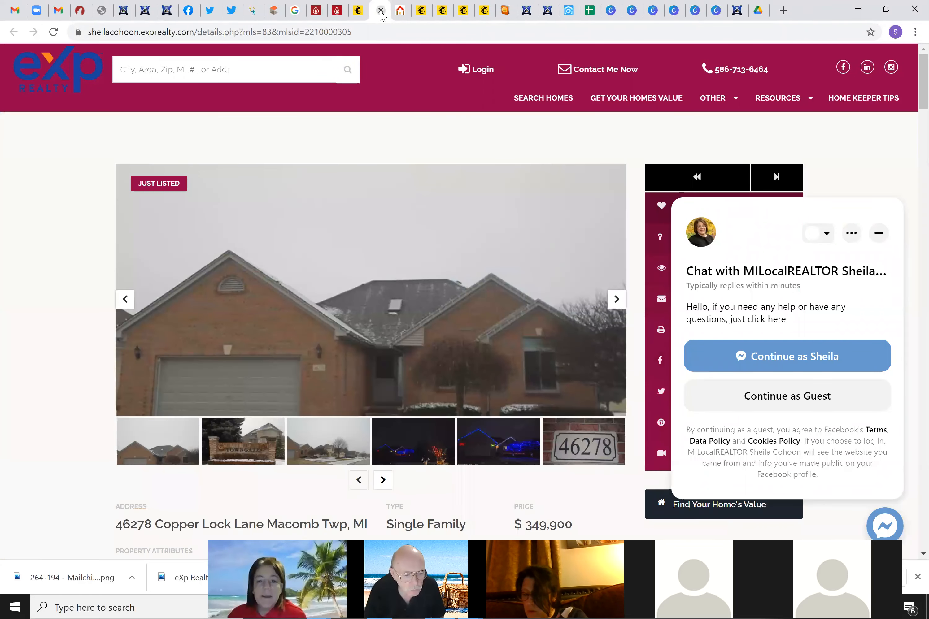
{"action": "left_click", "coordinate": [394, 14]}
Close the agent homepage tab and exit the newsletter preview back into the email editor
{"action": "left_click", "coordinate": [381, 11]}
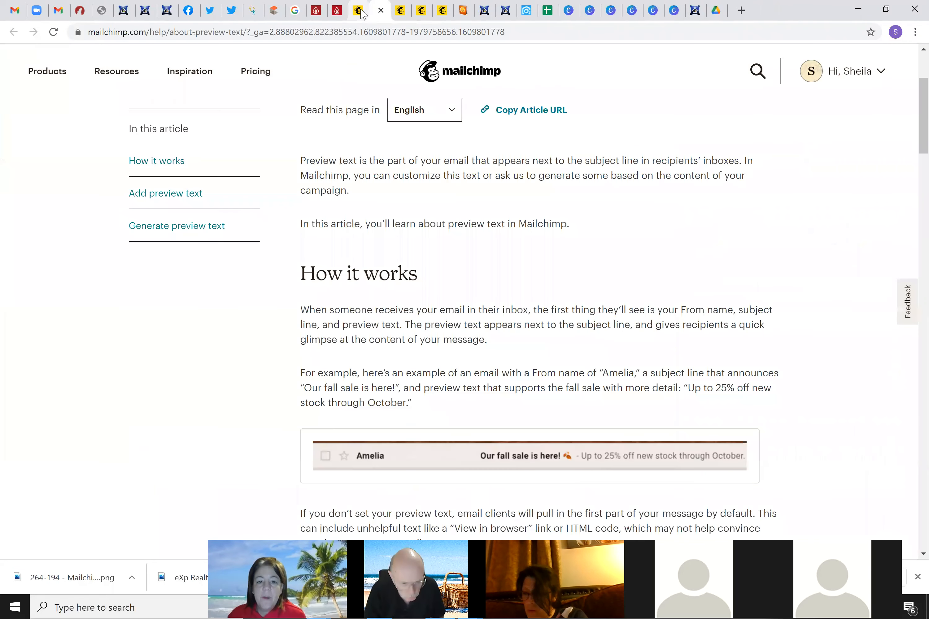
{"action": "left_click", "coordinate": [358, 12]}
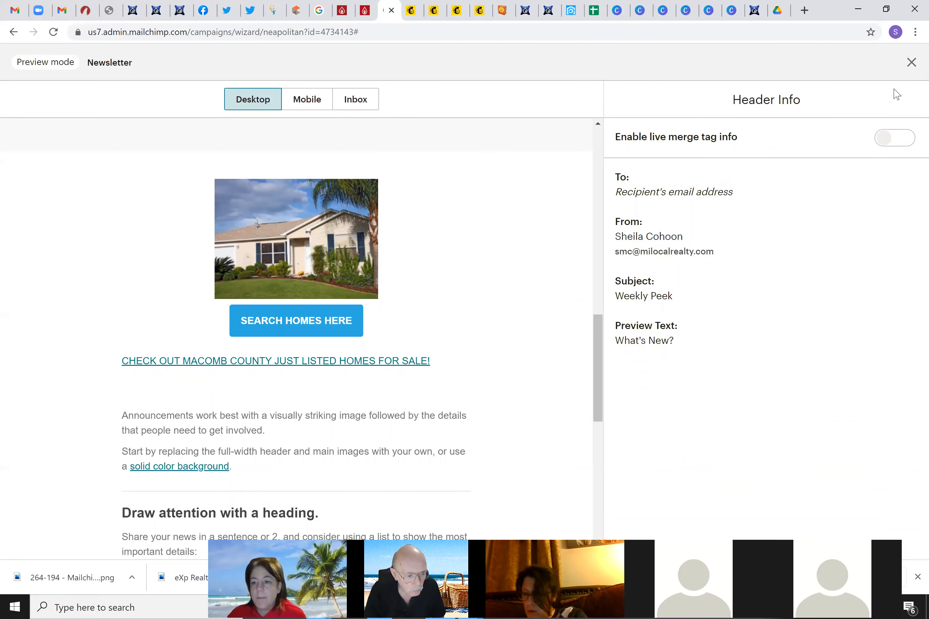
{"action": "left_click", "coordinate": [911, 62]}
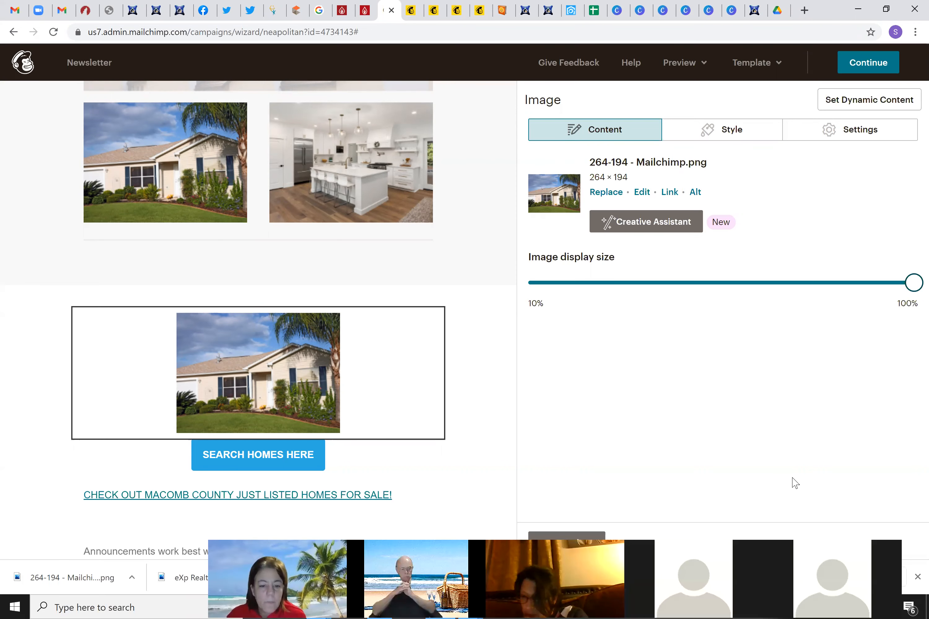
Delete the empty block below the Macomb County link and the house photo above SEARCH HOMES HERE
{"action": "scroll", "coordinate": [466, 388], "scroll_direction": "down", "scroll_amount": 3}
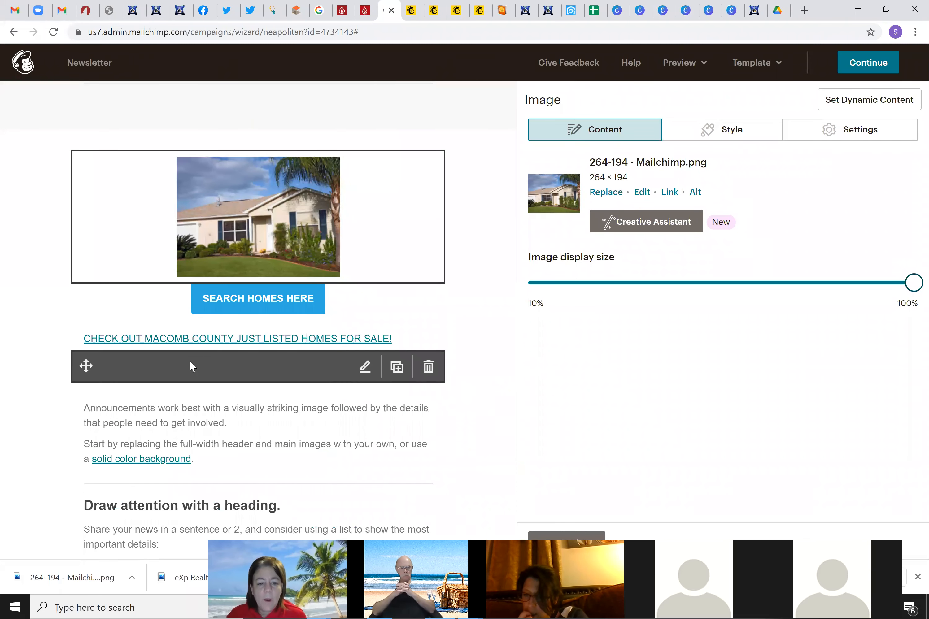
{"action": "left_click", "coordinate": [428, 367]}
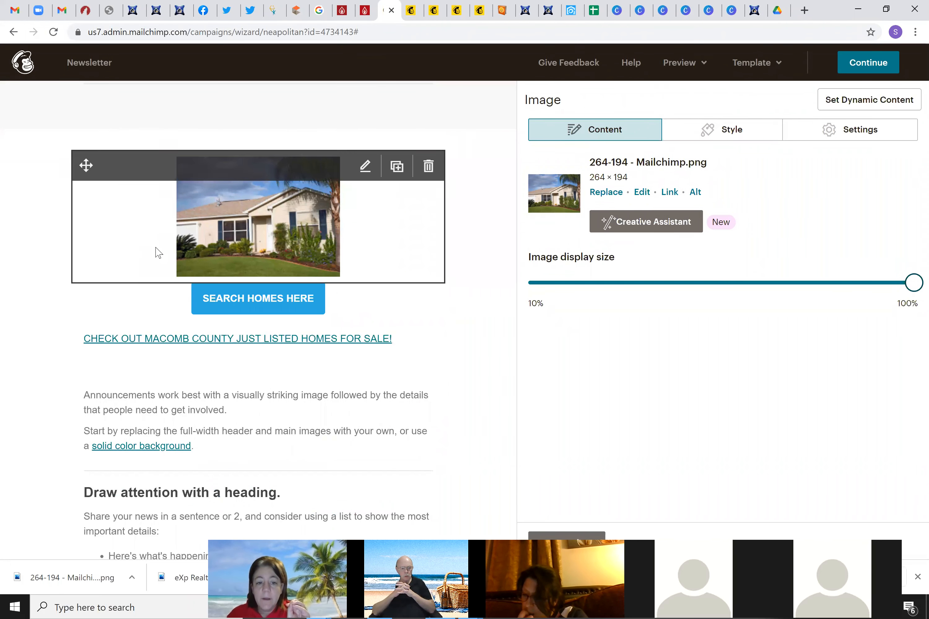
{"action": "scroll", "coordinate": [156, 248], "scroll_direction": "down", "scroll_amount": 3}
{"action": "scroll", "coordinate": [155, 256], "scroll_direction": "up", "scroll_amount": 15}
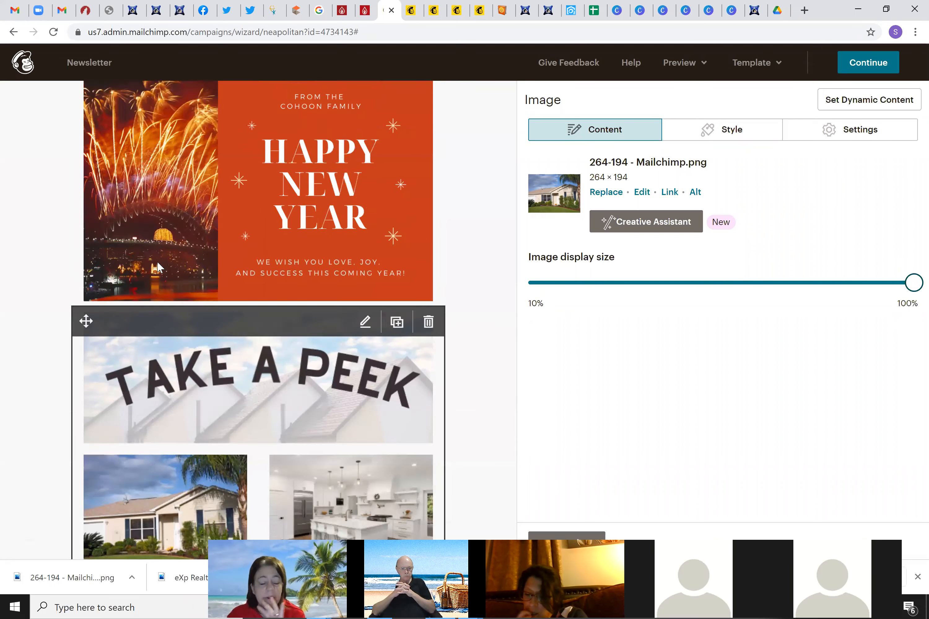
{"action": "scroll", "coordinate": [157, 262], "scroll_direction": "up", "scroll_amount": 1}
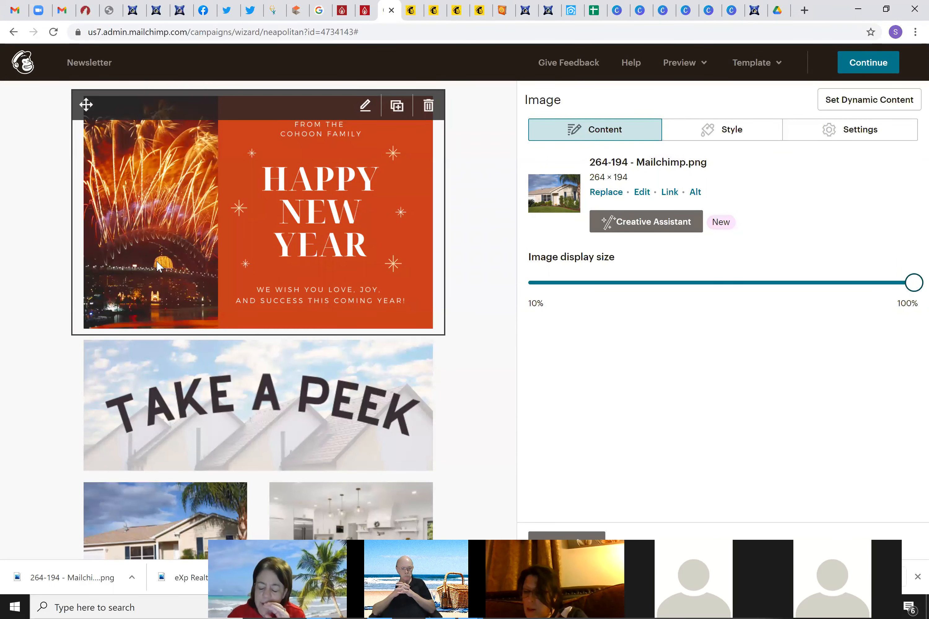
{"action": "scroll", "coordinate": [156, 261], "scroll_direction": "down", "scroll_amount": 6}
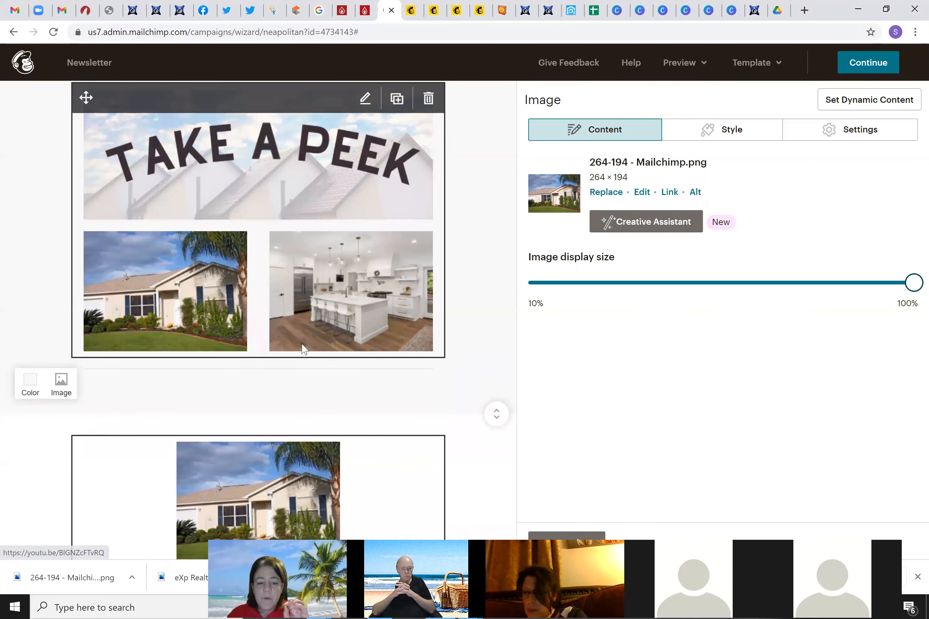
{"action": "scroll", "coordinate": [303, 349], "scroll_direction": "down", "scroll_amount": 3}
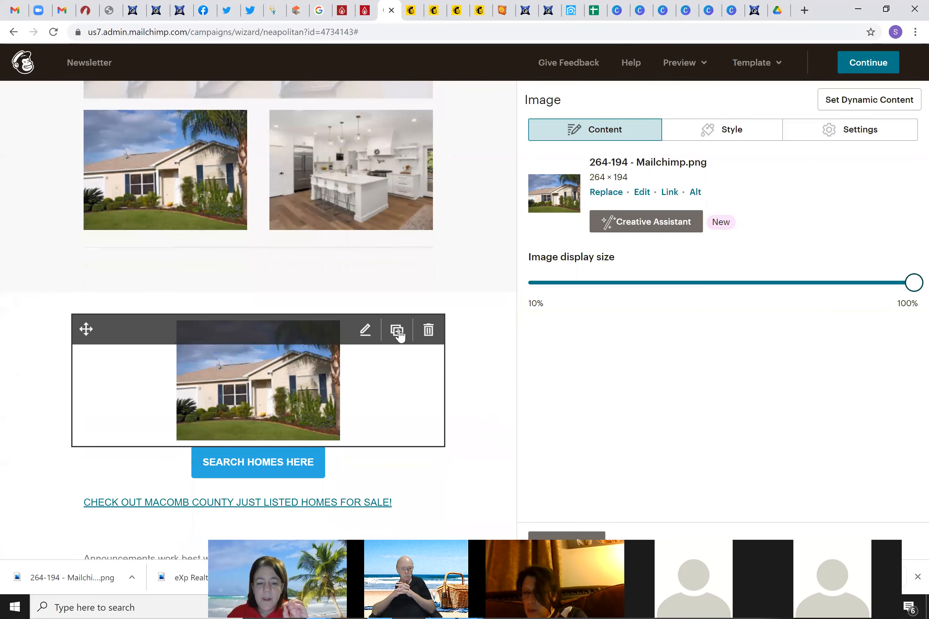
{"action": "left_click", "coordinate": [427, 334]}
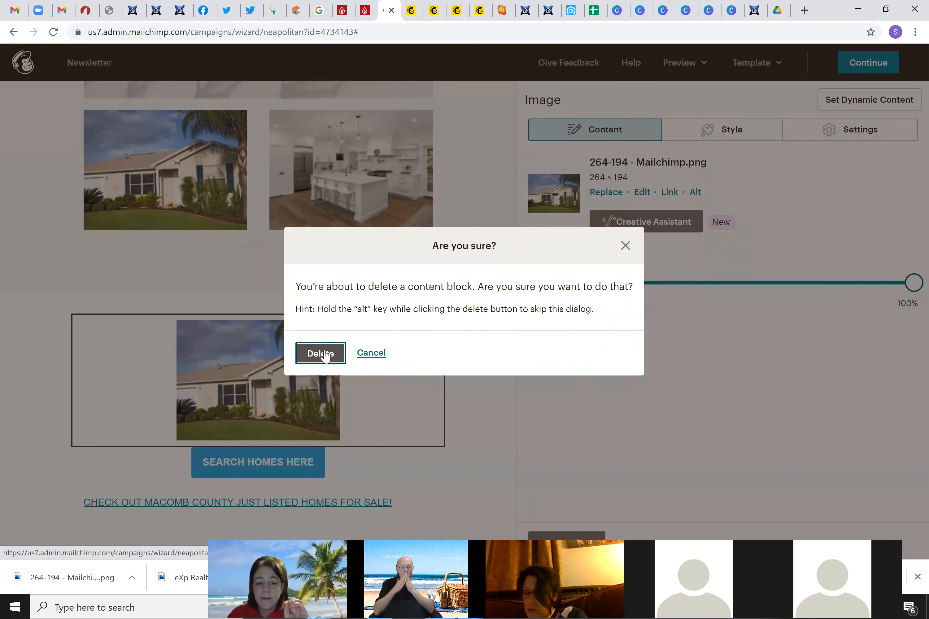
{"action": "left_click", "coordinate": [325, 353]}
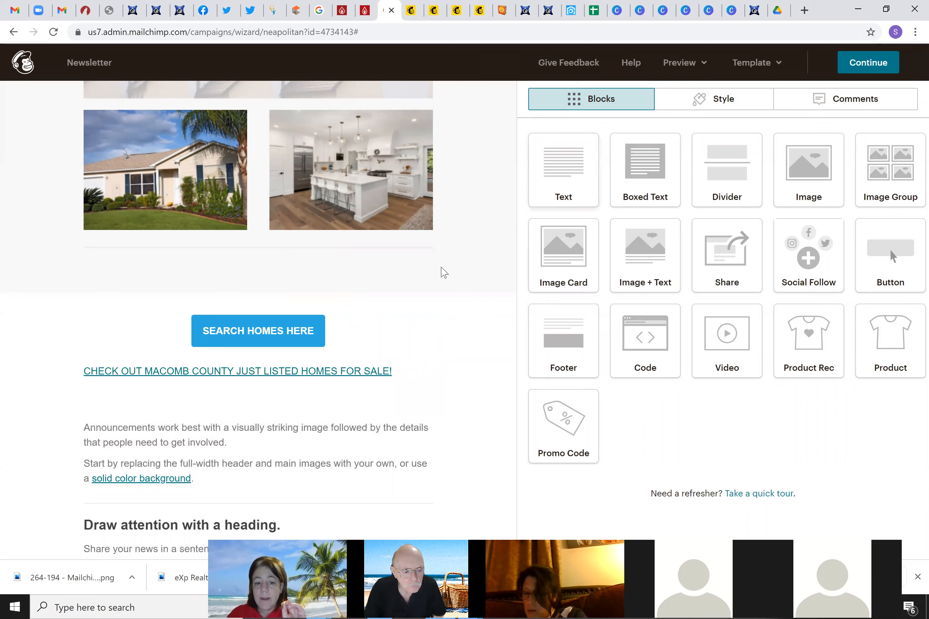
Add a button below the Macomb County link labelled 'Oakland County Homes Just Listed Under $500,000'
{"action": "left_click_drag", "start_coordinate": [890, 256], "coordinate": [240, 387]}
{"action": "left_click_drag", "start_coordinate": [336, 455], "coordinate": [293, 441]}
{"action": "left_click_drag", "start_coordinate": [229, 359], "coordinate": [229, 360]}
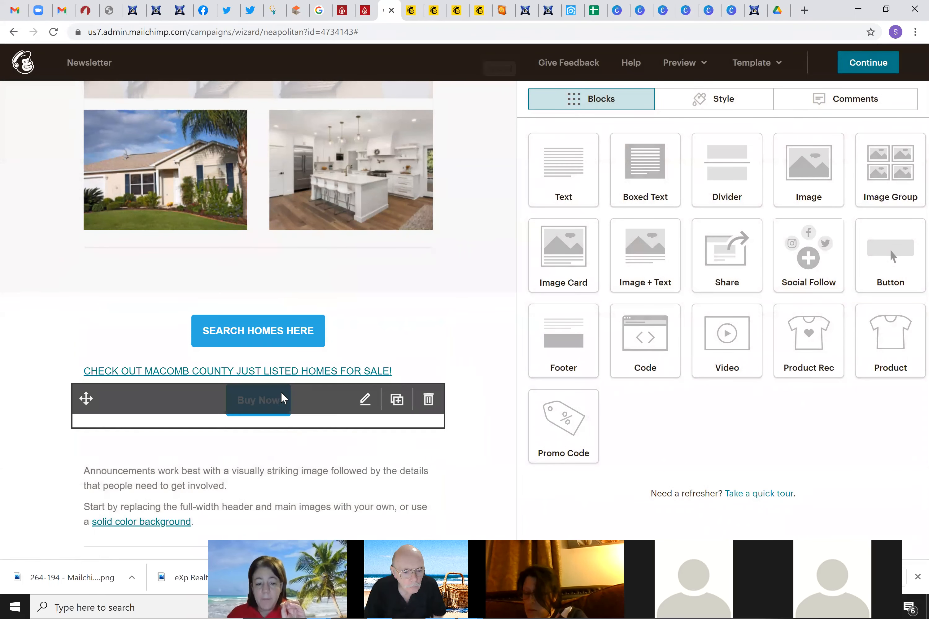
{"action": "left_click", "coordinate": [550, 178]}
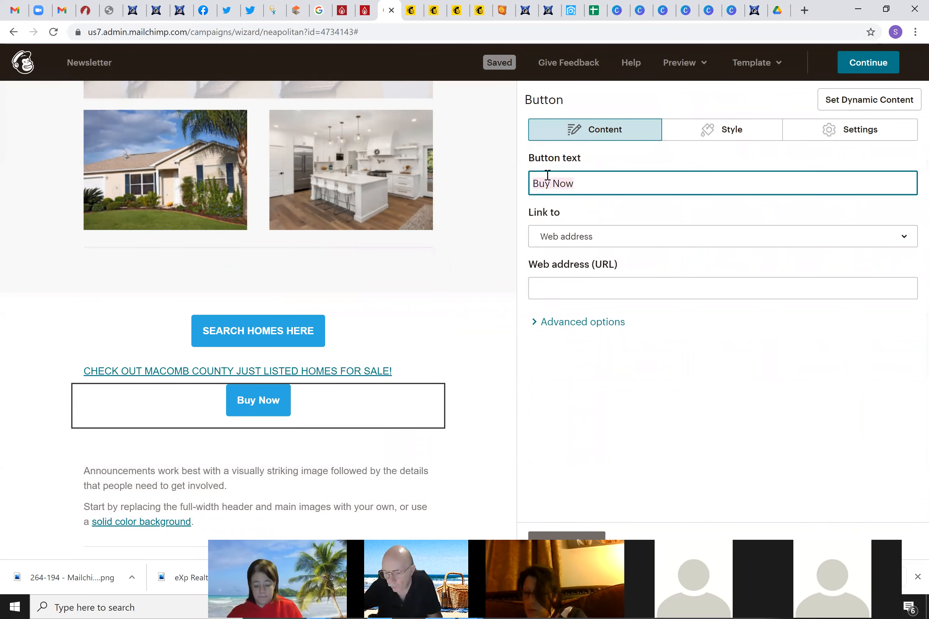
{"action": "type", "text": "cli"}
{"action": "key", "text": "BackSpace"}
{"action": "key", "text": "BackSpace"}
{"action": "key", "text": "BackSpace"}
{"action": "type", "text": "Oaklan"}
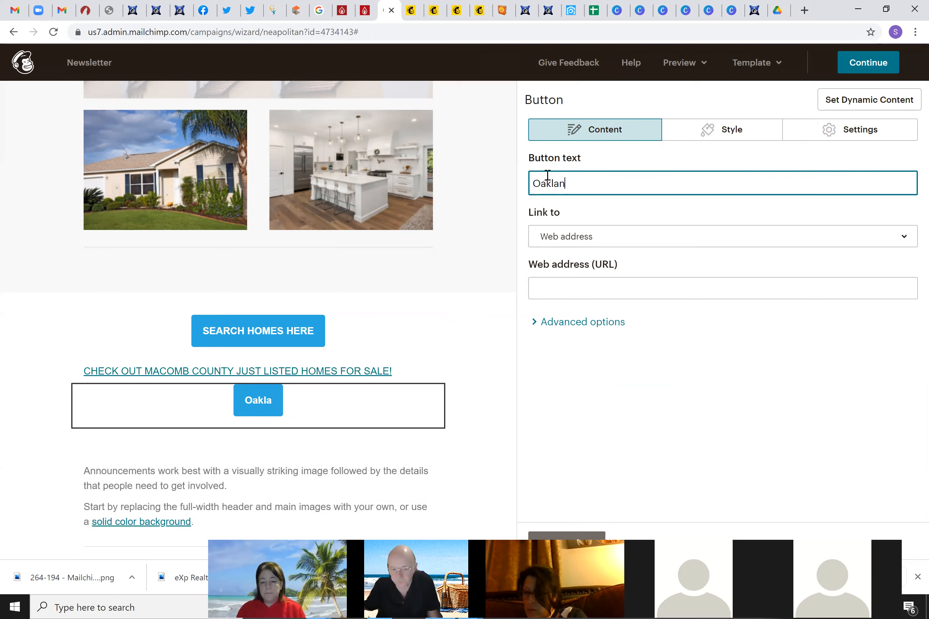
{"action": "type", "text": "d County "}
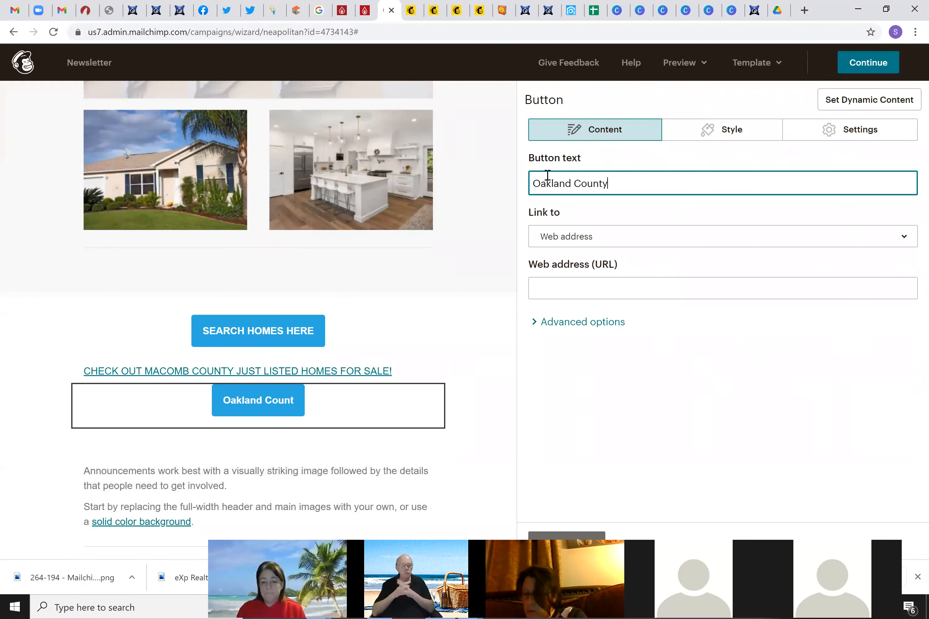
{"action": "type", "text": "HOmes"}
{"action": "key", "text": "BackSpace"}
{"action": "key", "text": "BackSpace"}
{"action": "key", "text": "BackSpace"}
{"action": "key", "text": "BackSpace"}
{"action": "type", "text": "omes "}
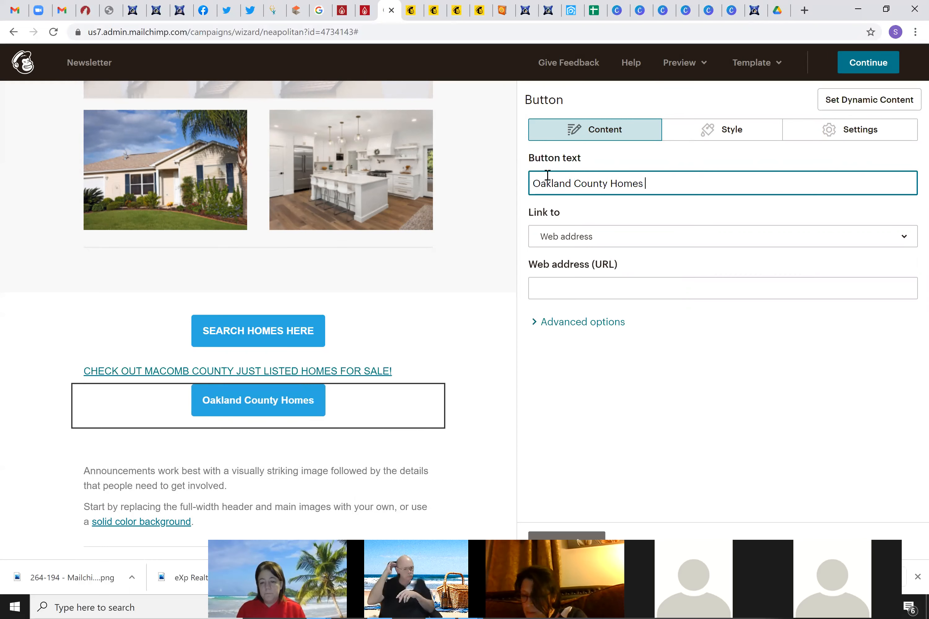
{"action": "type", "text": "Just Listed "}
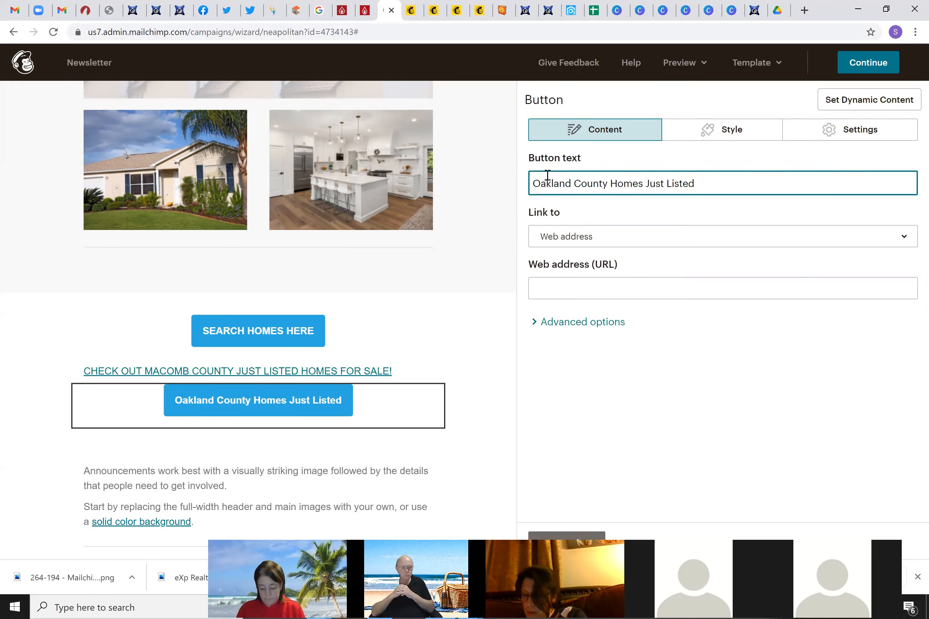
{"action": "type", "text": "Under "}
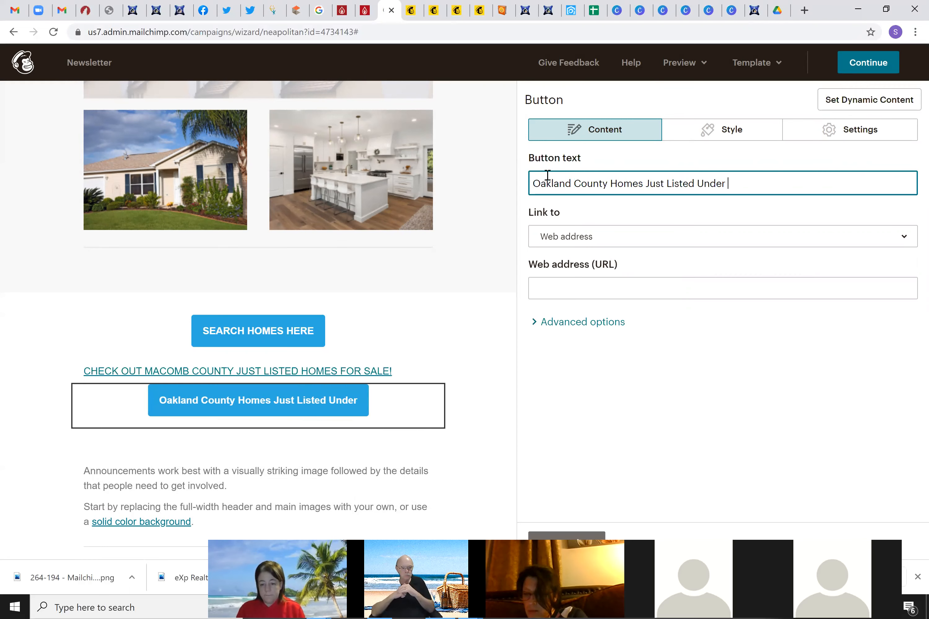
{"action": "type", "text": "$500,000"}
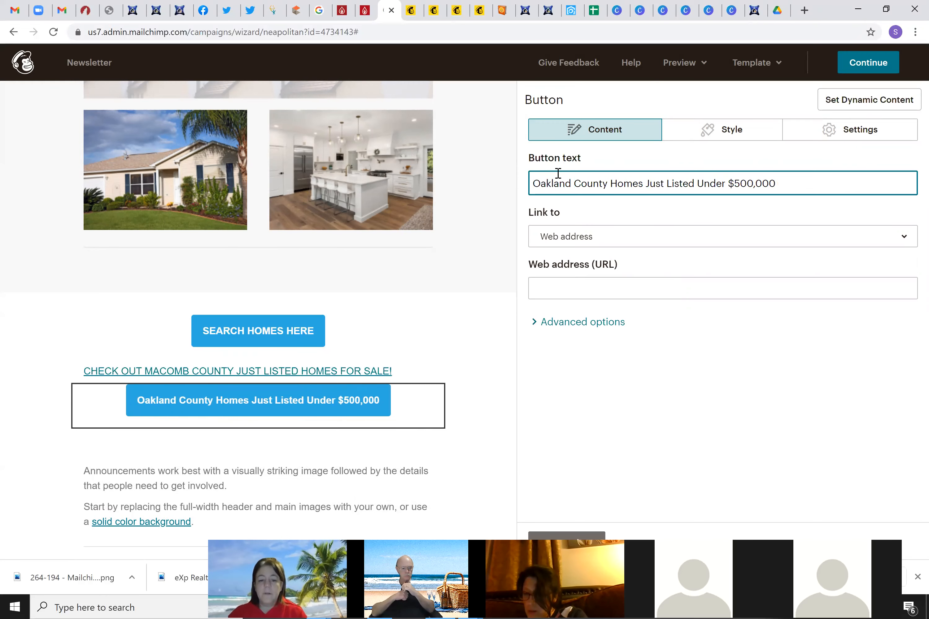
{"action": "left_click", "coordinate": [648, 280]}
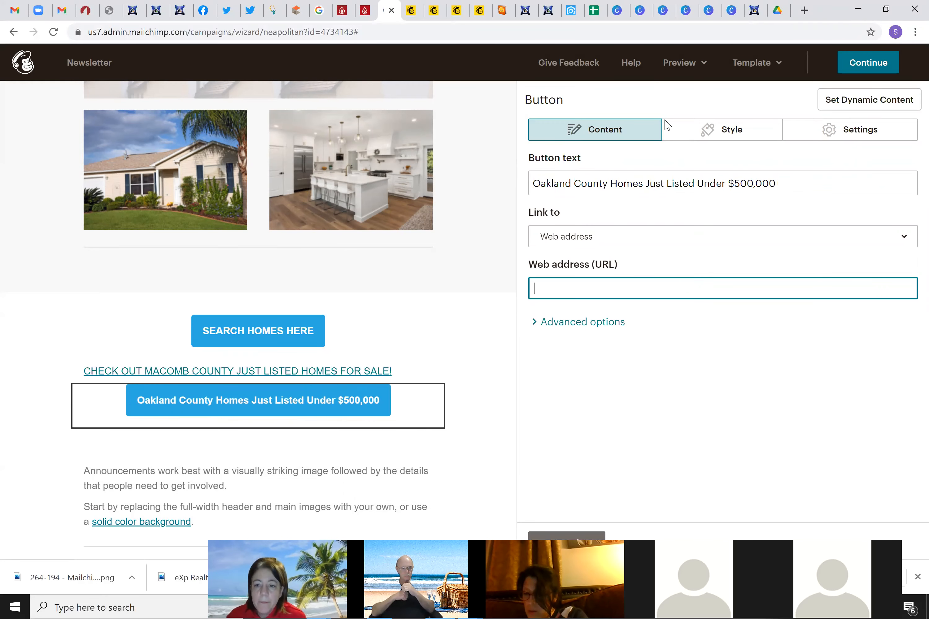
Copy the Oakland County short link from Sheets cell F2's link editor, then return to Mailchimp
{"action": "left_click", "coordinate": [594, 12]}
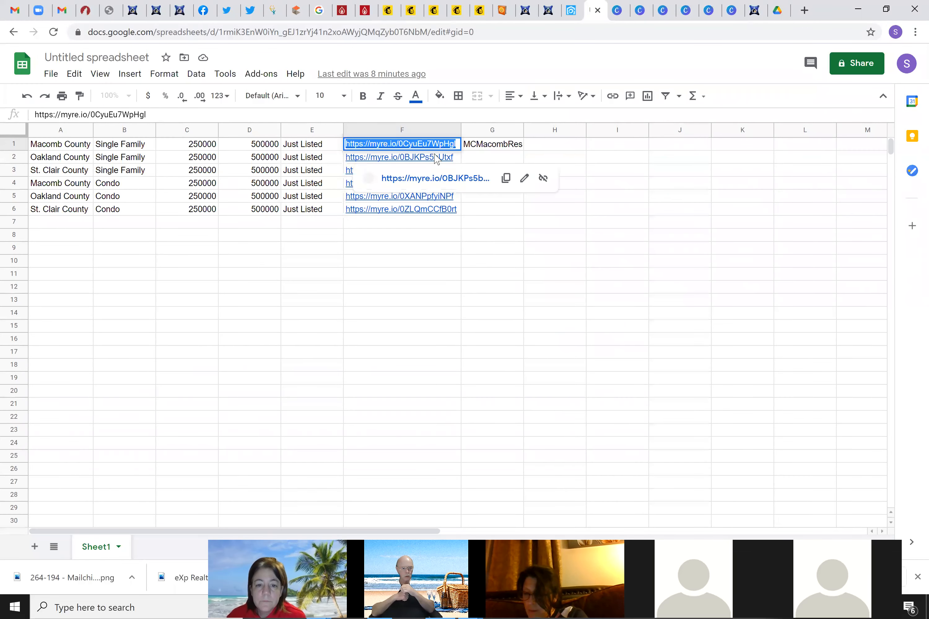
{"action": "left_click", "coordinate": [436, 158]}
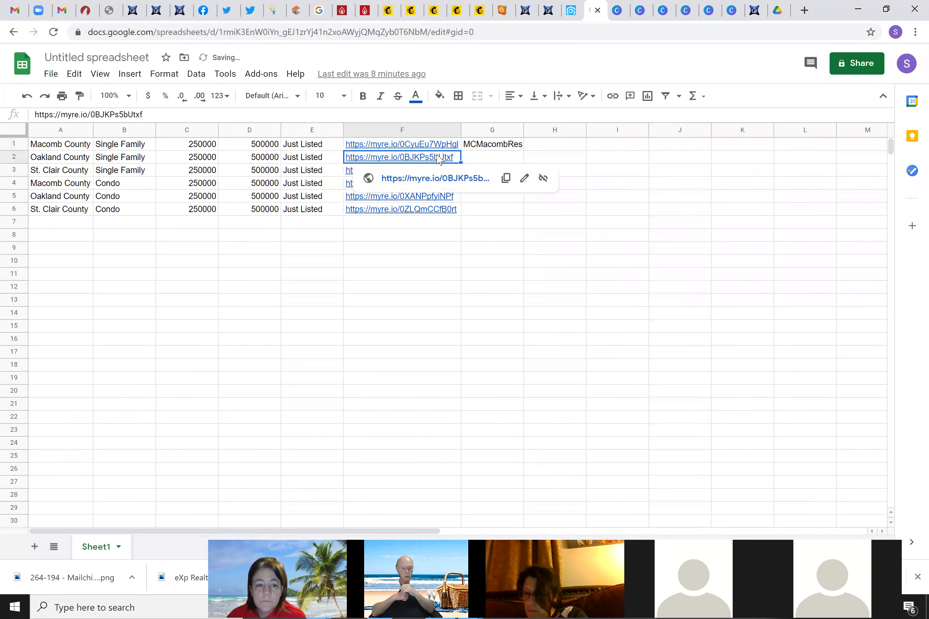
{"action": "left_click", "coordinate": [523, 181]}
{"action": "right_click", "coordinate": [507, 227]}
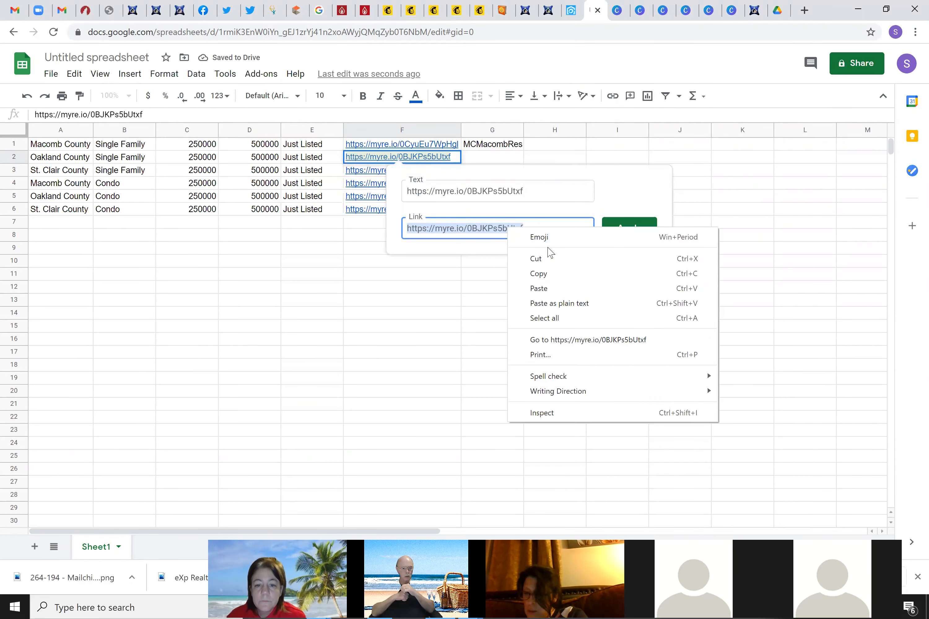
{"action": "left_click", "coordinate": [549, 272]}
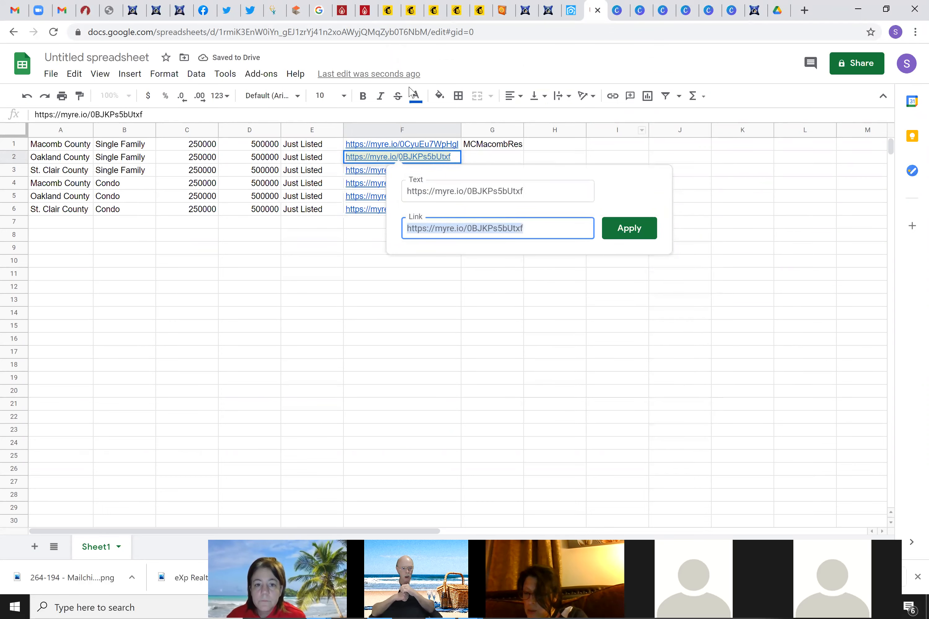
{"action": "left_click", "coordinate": [387, 10]}
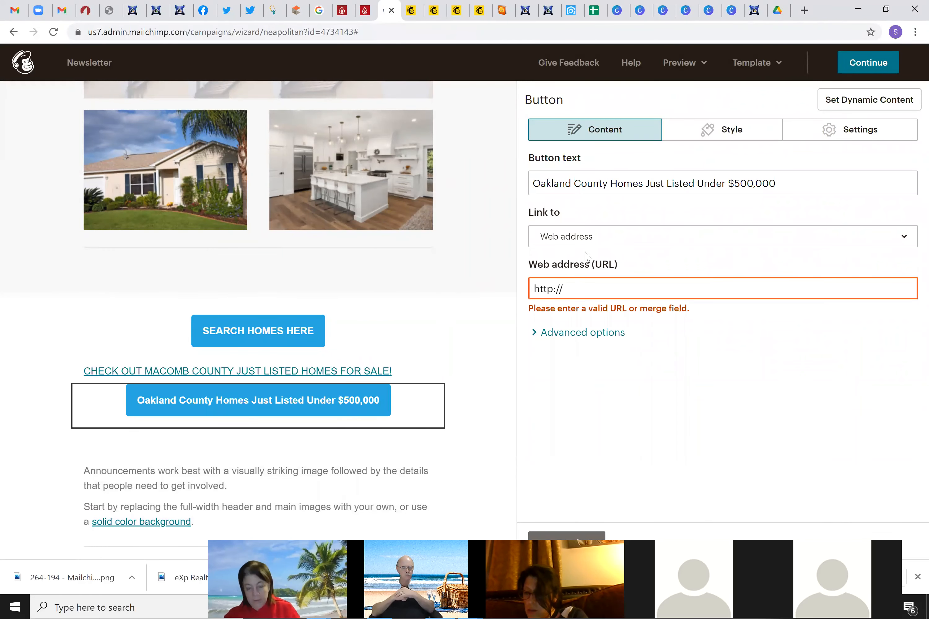
{"action": "key", "text": "ctrl+v"}
{"action": "left_click_drag", "start_coordinate": [561, 287], "coordinate": [497, 287]}
{"action": "key", "text": "BackSpace"}
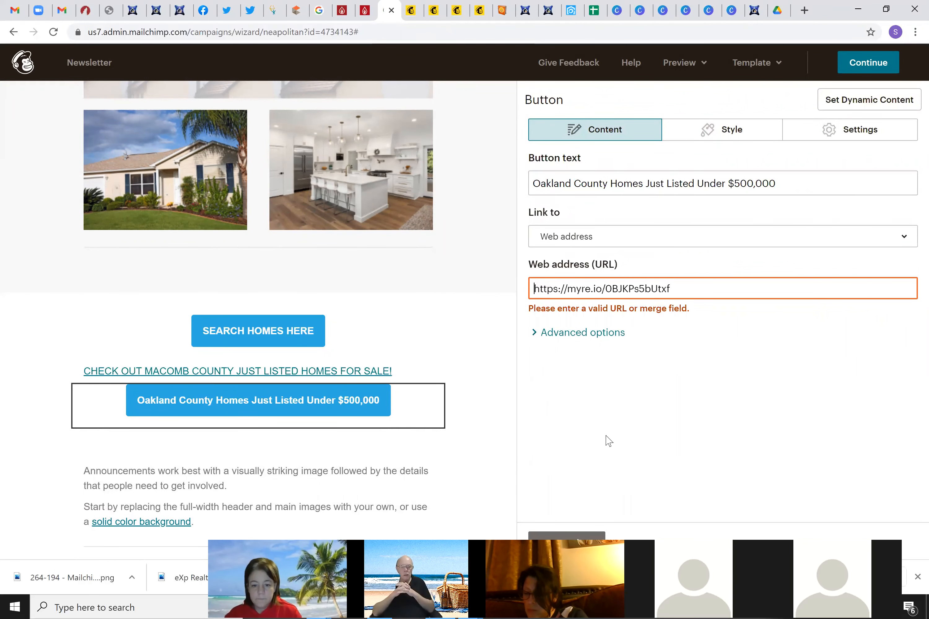
{"action": "left_click", "coordinate": [617, 423]}
{"action": "left_click", "coordinate": [595, 535]}
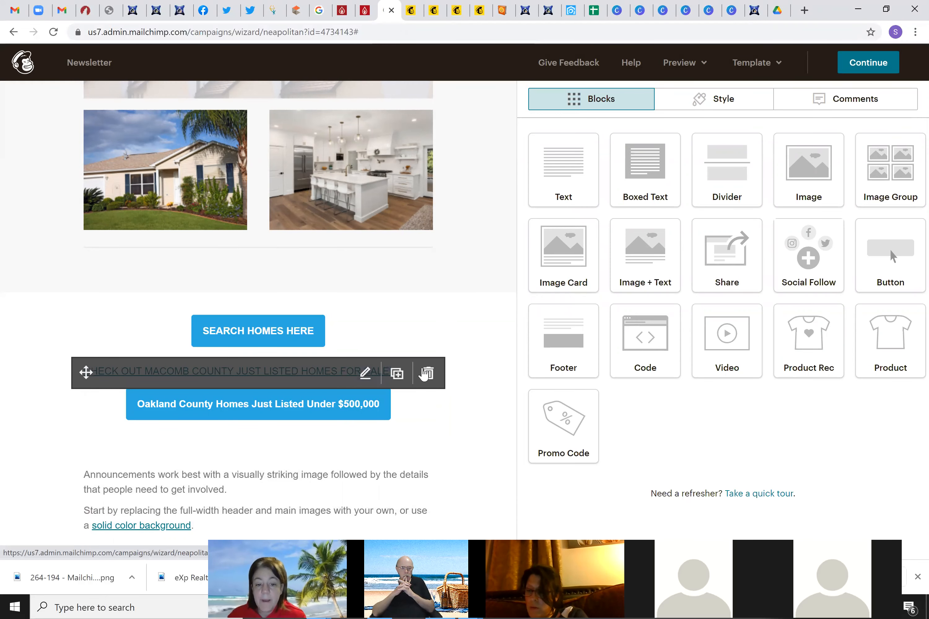
{"action": "left_click", "coordinate": [430, 373]}
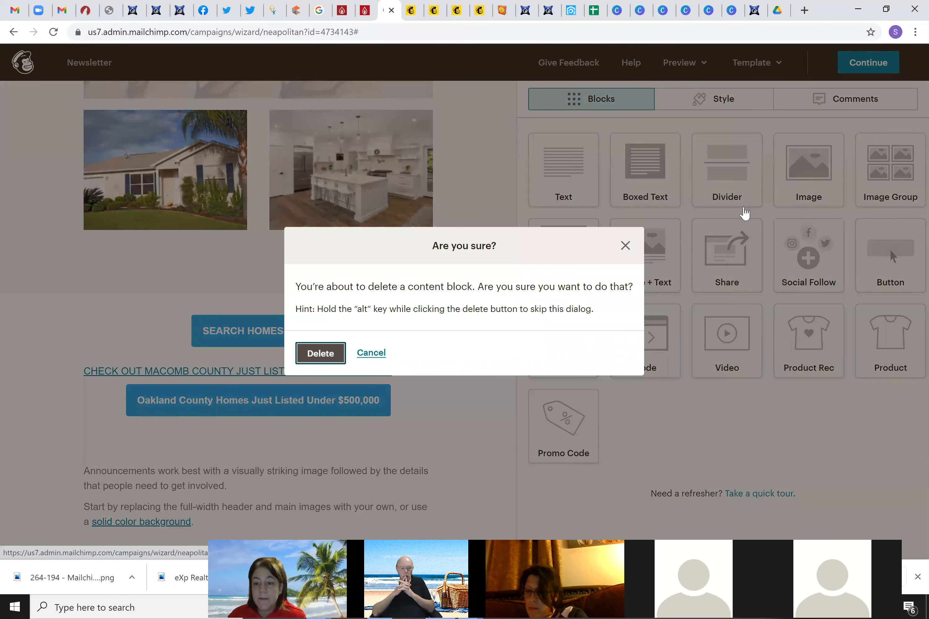
{"action": "key", "text": "Return"}
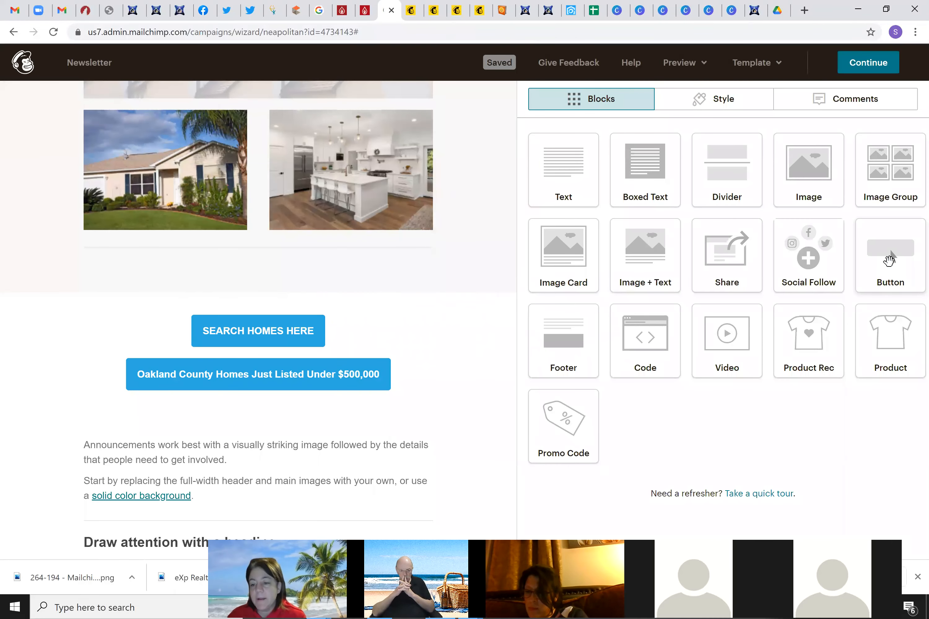
Add a button above the Oakland button labelled 'Macomb County Homes Just Listed Under $250,000' and save it
{"action": "left_click_drag", "start_coordinate": [904, 250], "coordinate": [262, 371]}
{"action": "left_click", "coordinate": [567, 184]}
{"action": "triple_click", "coordinate": [567, 184]}
{"action": "type", "text": "Macomb"}
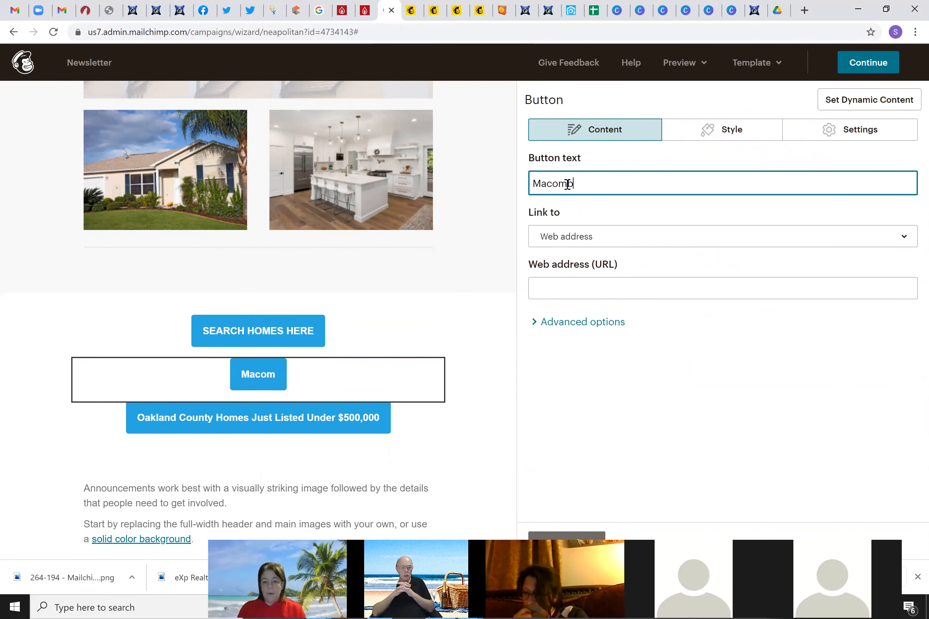
{"action": "type", "text": " County"}
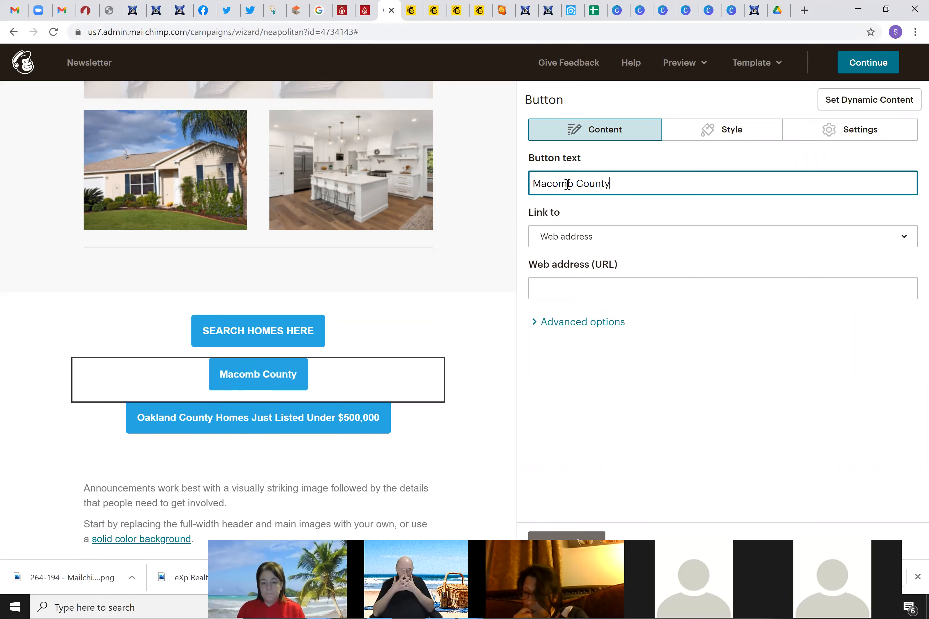
{"action": "type", "text": " Homes"}
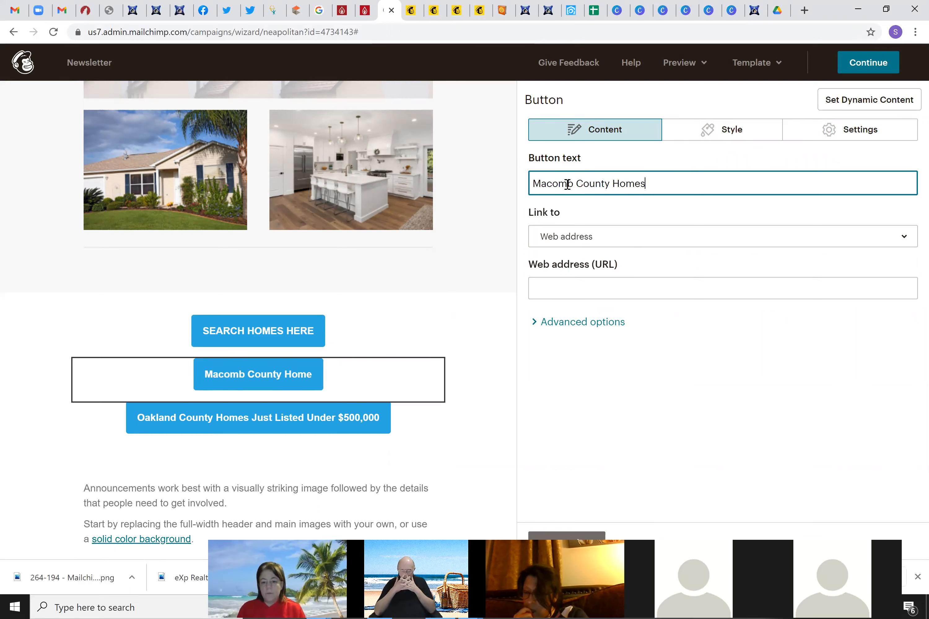
{"action": "type", "text": " Just Listed "}
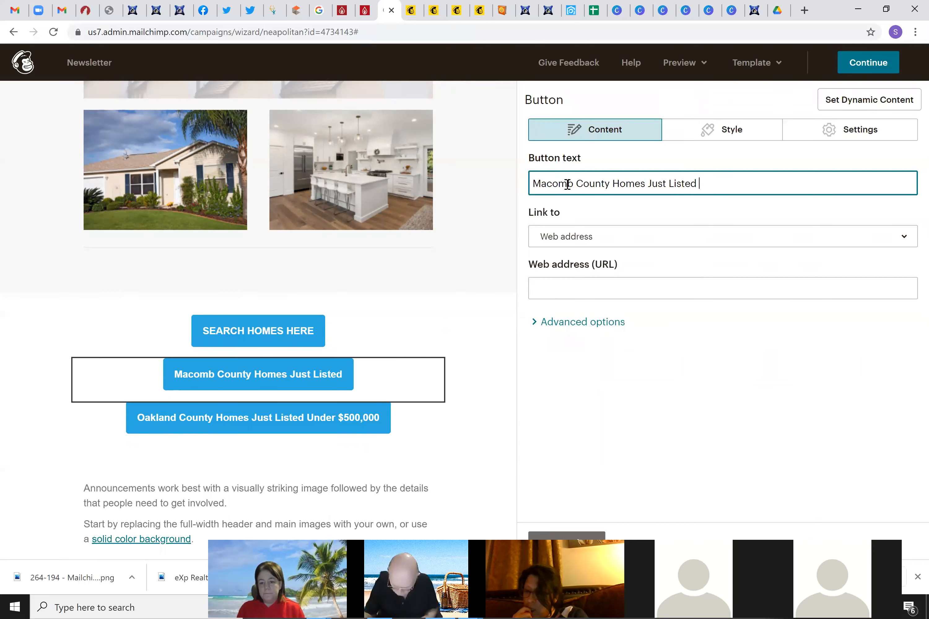
{"action": "type", "text": "Under @%0"}
{"action": "key", "text": "BackSpace"}
{"action": "key", "text": "BackSpace"}
{"action": "key", "text": "BackSpace"}
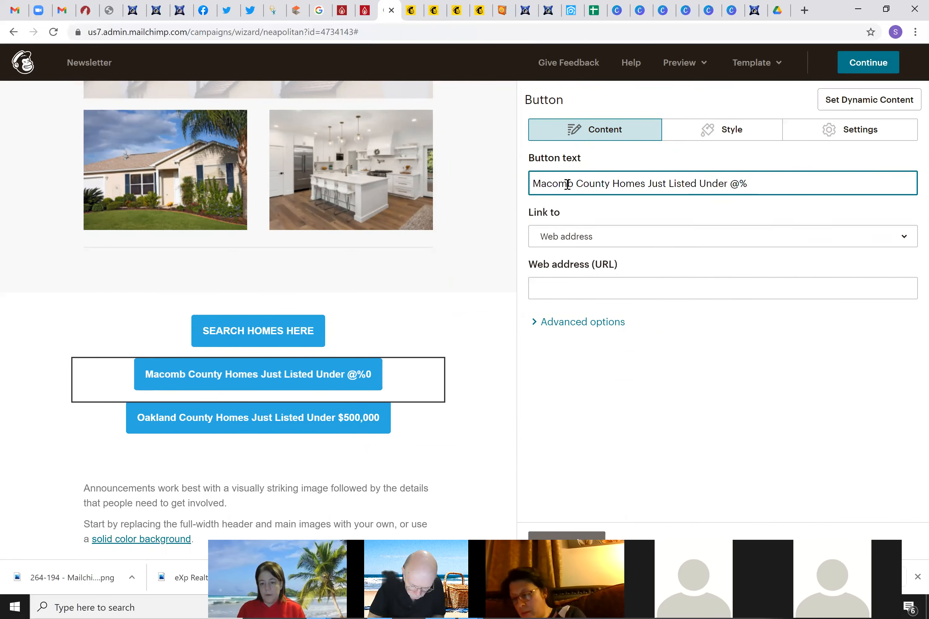
{"action": "type", "text": "$250,000"}
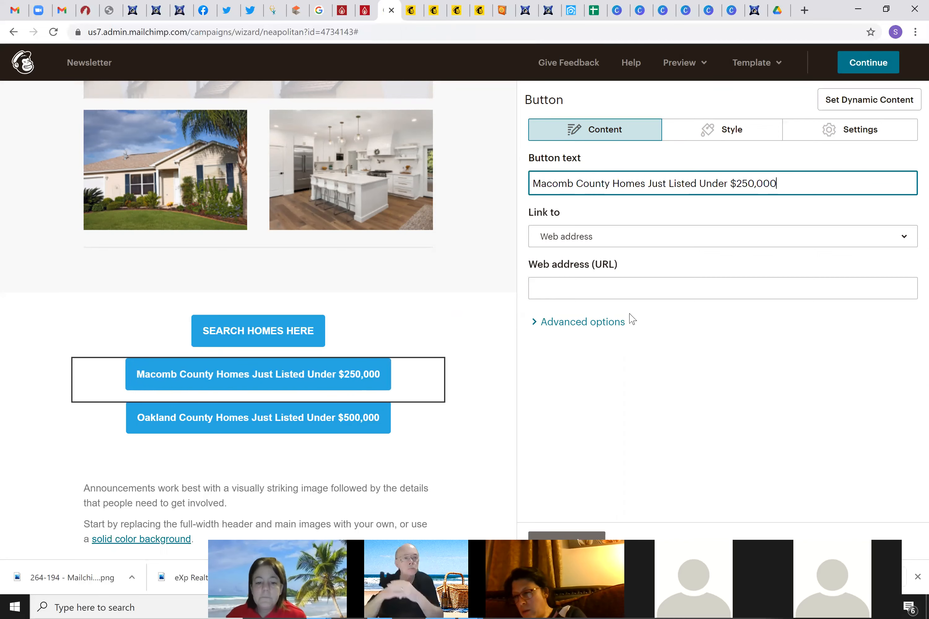
{"action": "left_click", "coordinate": [427, 416]}
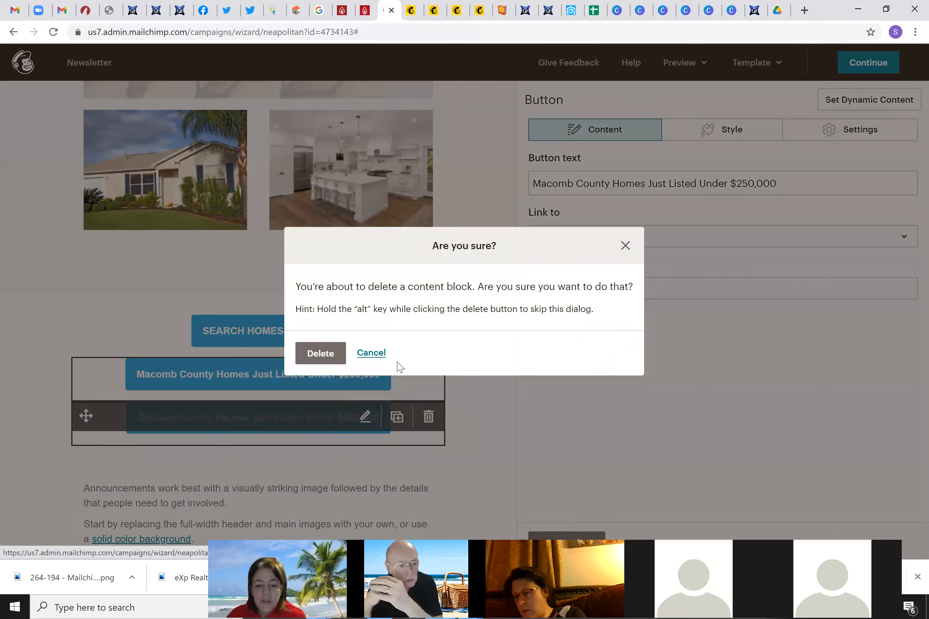
{"action": "left_click", "coordinate": [371, 354]}
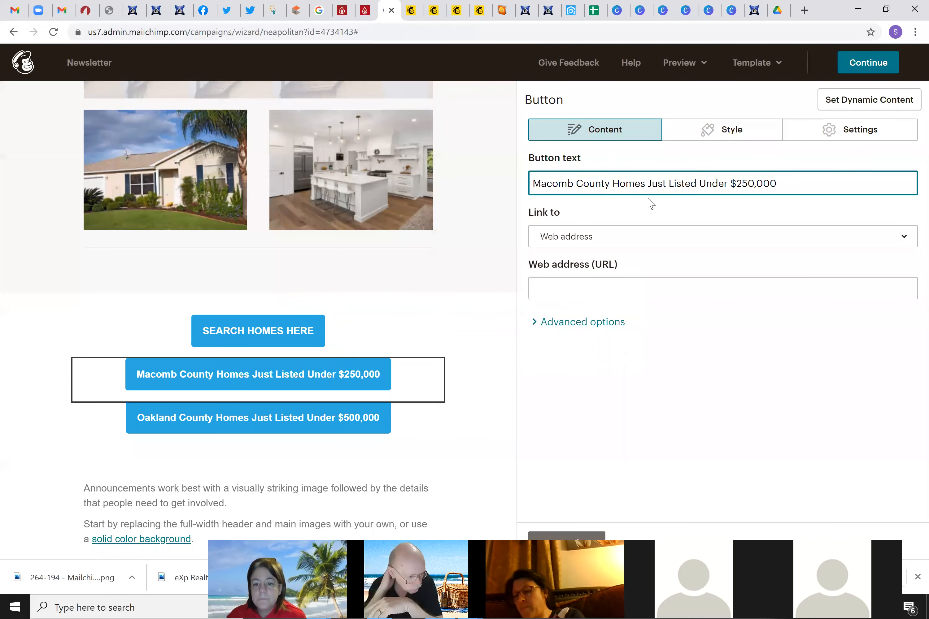
{"action": "left_click", "coordinate": [587, 534]}
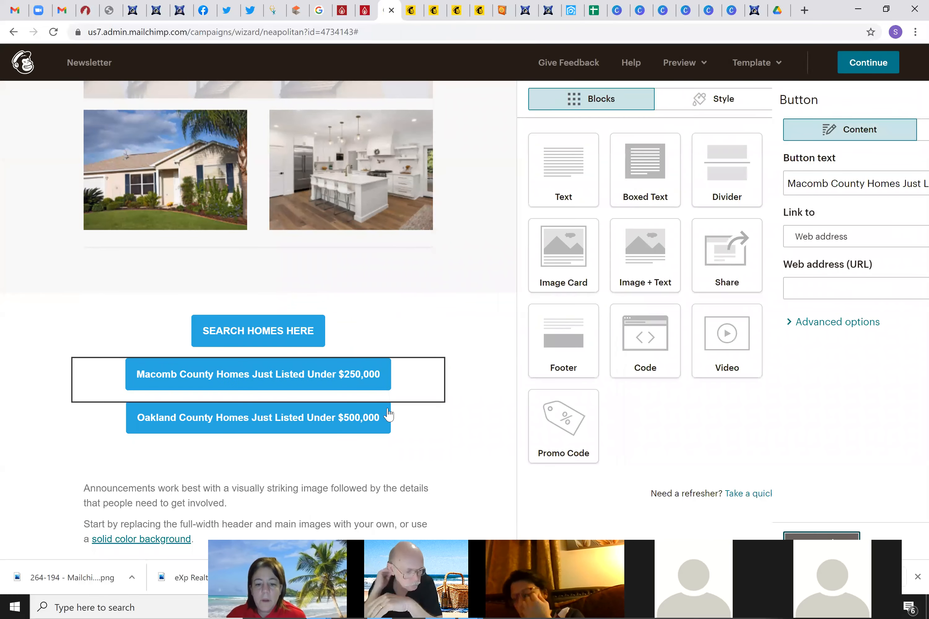
{"action": "left_click", "coordinate": [305, 374]}
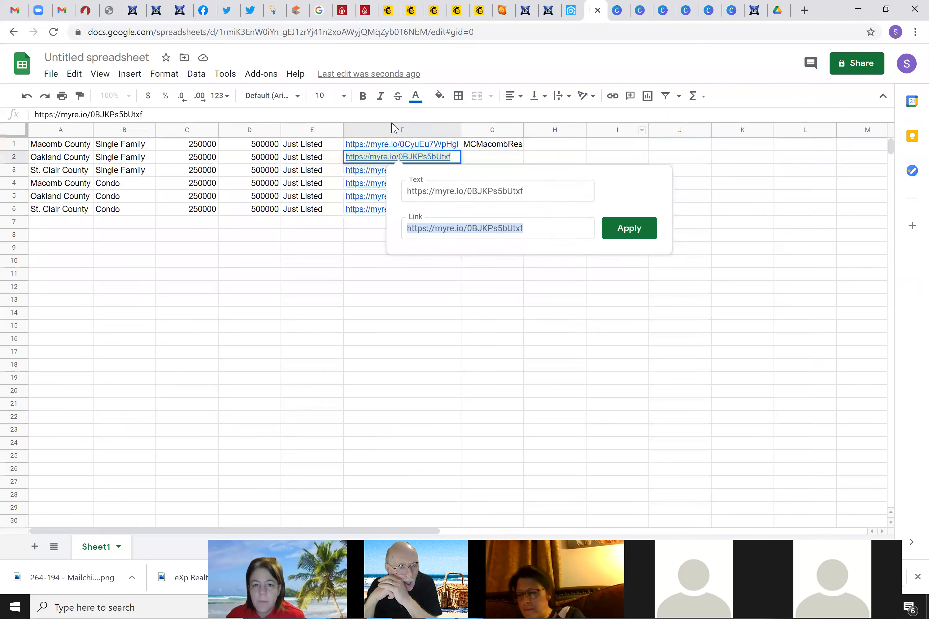
{"action": "left_click", "coordinate": [594, 10]}
{"action": "left_click", "coordinate": [415, 145]}
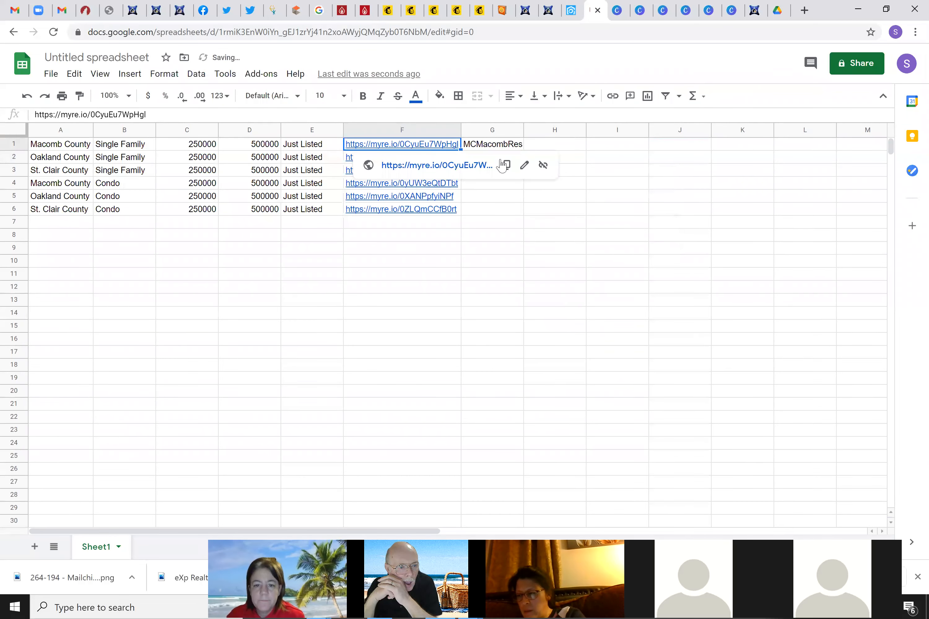
{"action": "left_click", "coordinate": [524, 165]}
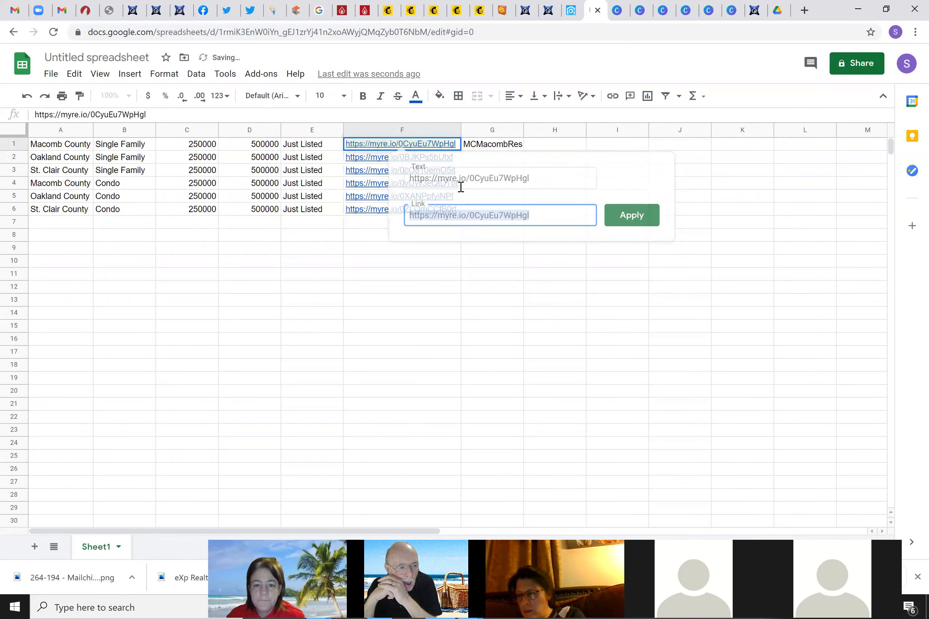
{"action": "right_click", "coordinate": [510, 214]}
{"action": "left_click", "coordinate": [533, 256]}
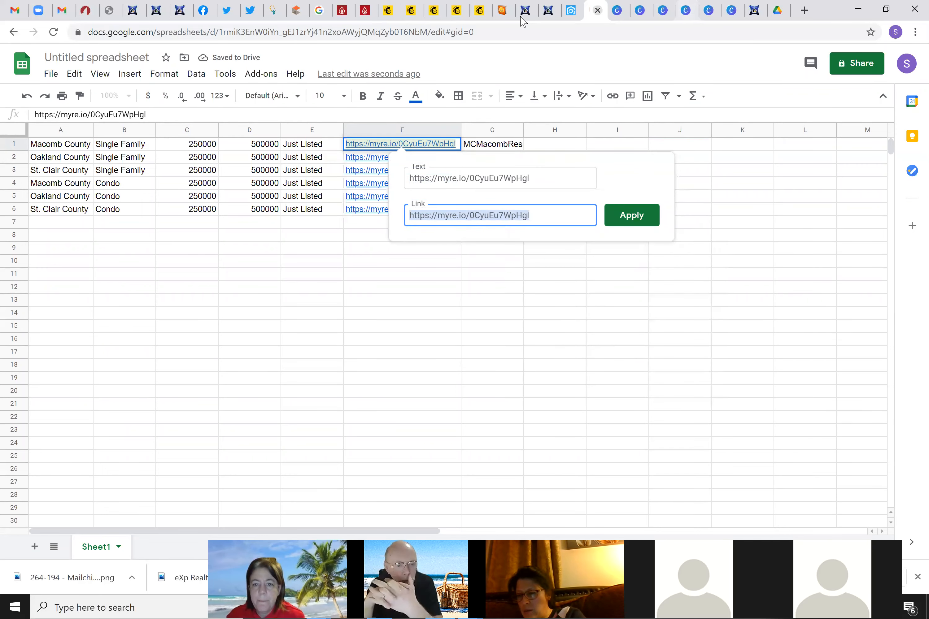
{"action": "left_click", "coordinate": [388, 10]}
{"action": "left_click", "coordinate": [567, 289]}
{"action": "key", "text": "ctrl+v"}
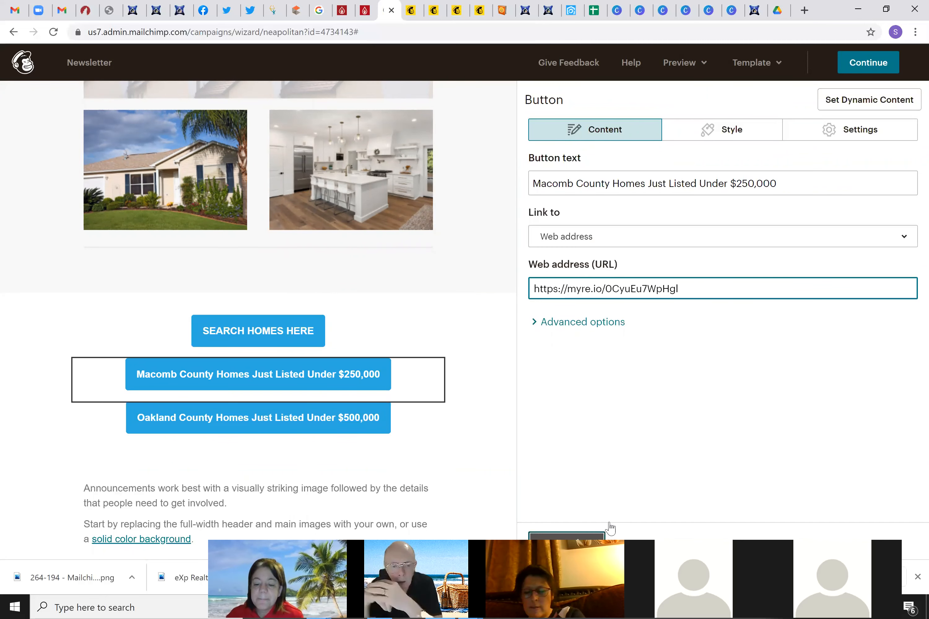
Style the Macomb button with a cyan #29ddd7 background and square, unrounded corners
{"action": "left_click", "coordinate": [604, 534]}
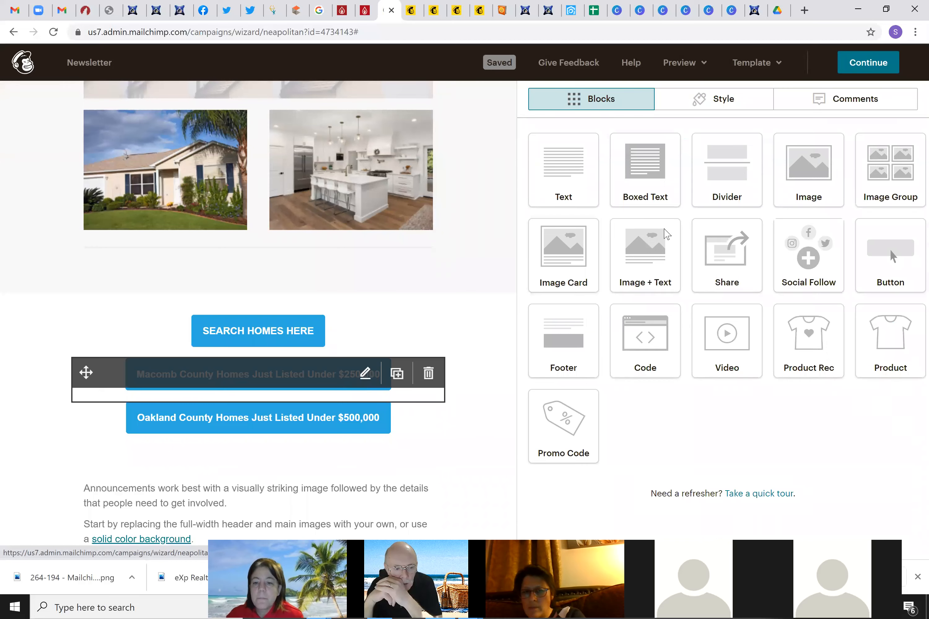
{"action": "left_click", "coordinate": [360, 377]}
{"action": "left_click", "coordinate": [726, 130]}
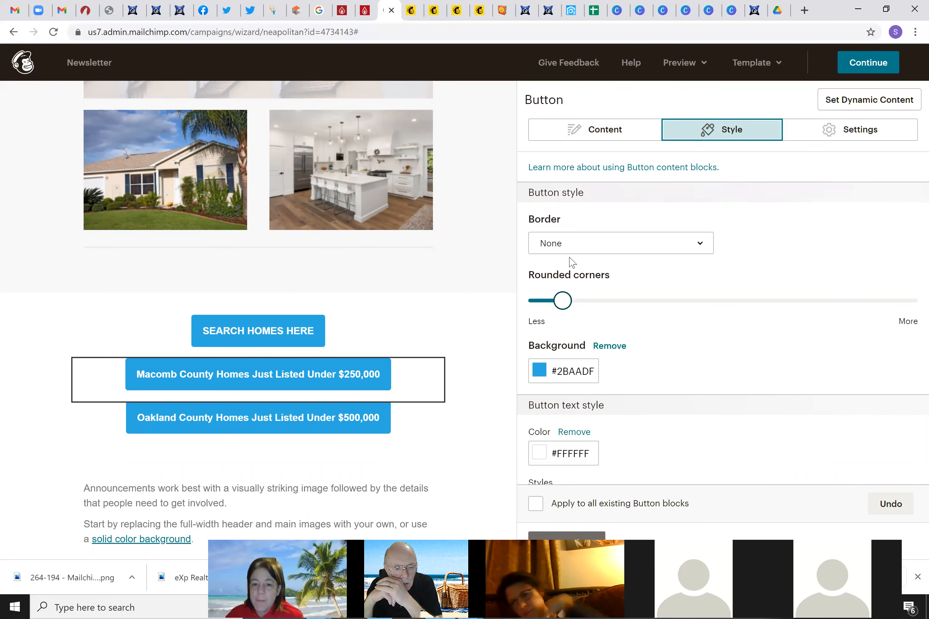
{"action": "mouse_move", "coordinate": [564, 304]}
{"action": "left_mouse_down"}
{"action": "mouse_move", "coordinate": [595, 312]}
{"action": "mouse_move", "coordinate": [563, 311]}
{"action": "left_mouse_up"}
{"action": "left_click", "coordinate": [540, 379]}
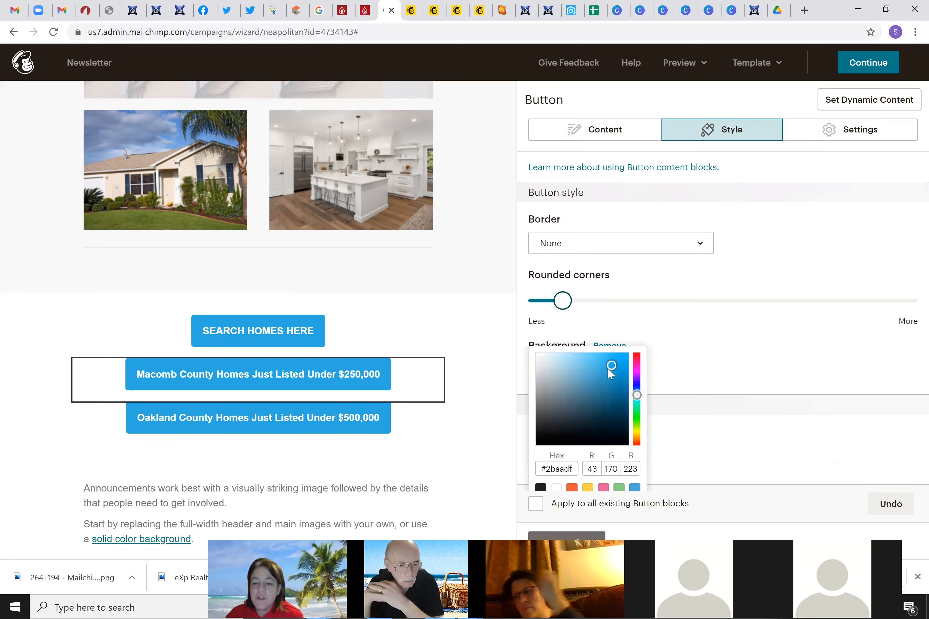
{"action": "scroll", "coordinate": [637, 361], "scroll_direction": "down", "scroll_amount": 1}
{"action": "left_click", "coordinate": [637, 360]}
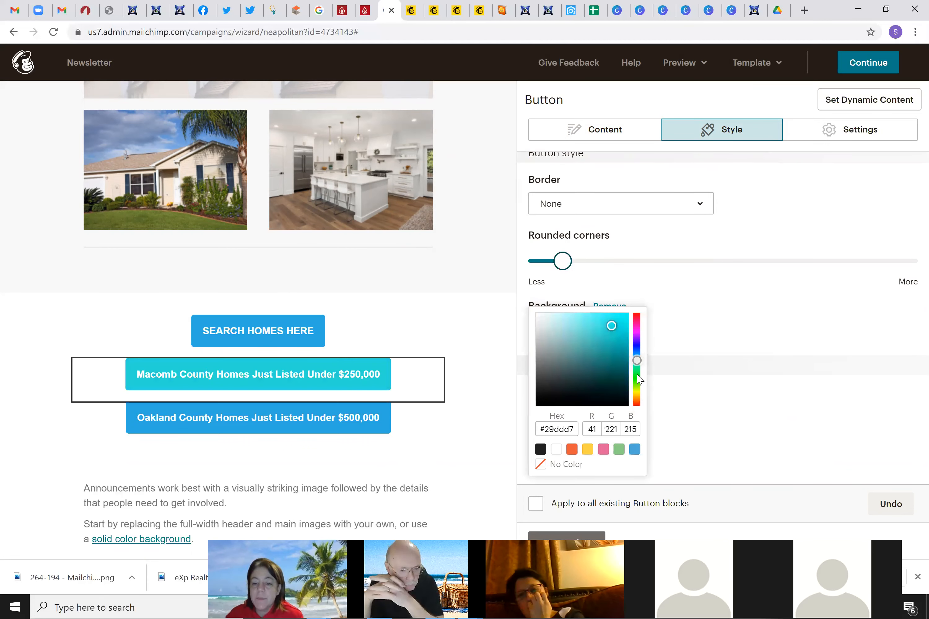
{"action": "left_click_drag", "start_coordinate": [560, 263], "coordinate": [514, 261]}
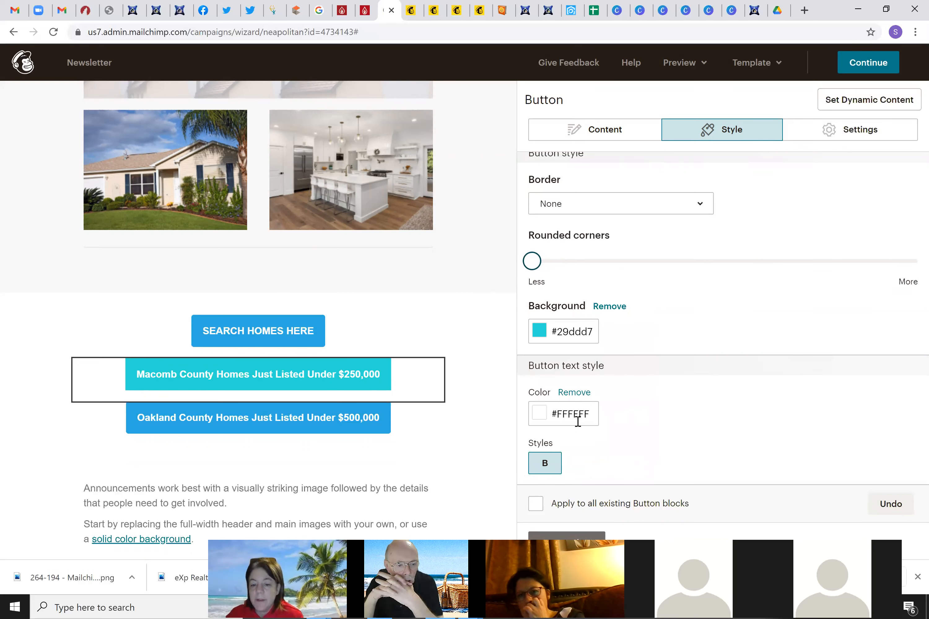
Make the Macomb button's text dark grey #333333 and set its padding to 20 px
{"action": "left_click", "coordinate": [542, 414]}
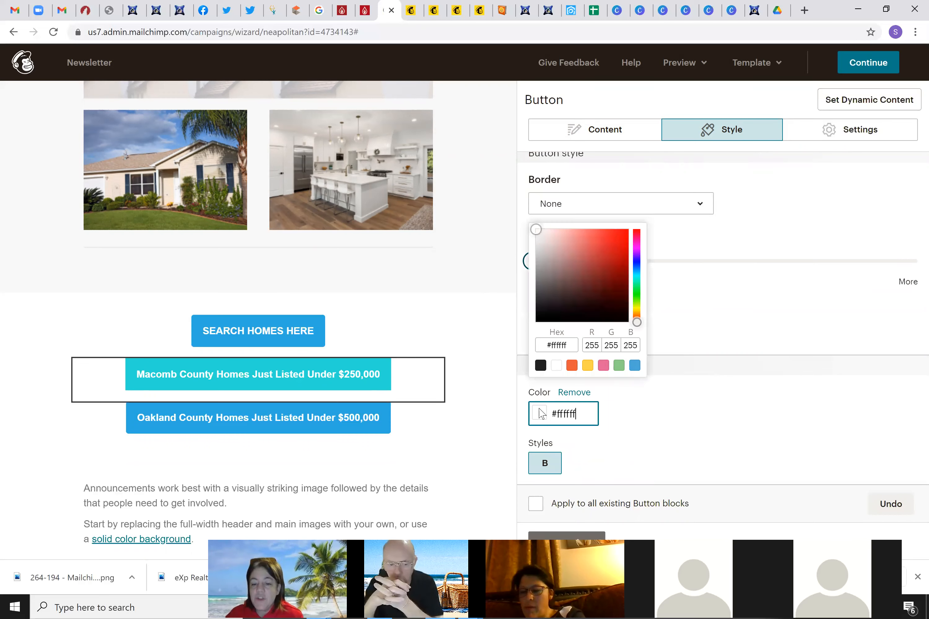
{"action": "left_click", "coordinate": [537, 303]}
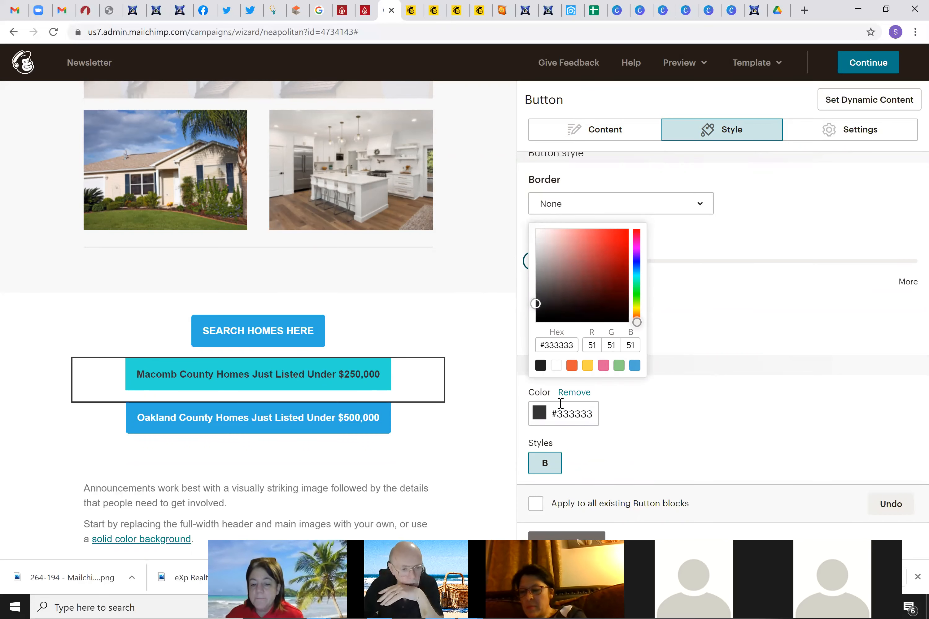
{"action": "scroll", "coordinate": [678, 442], "scroll_direction": "down", "scroll_amount": 5}
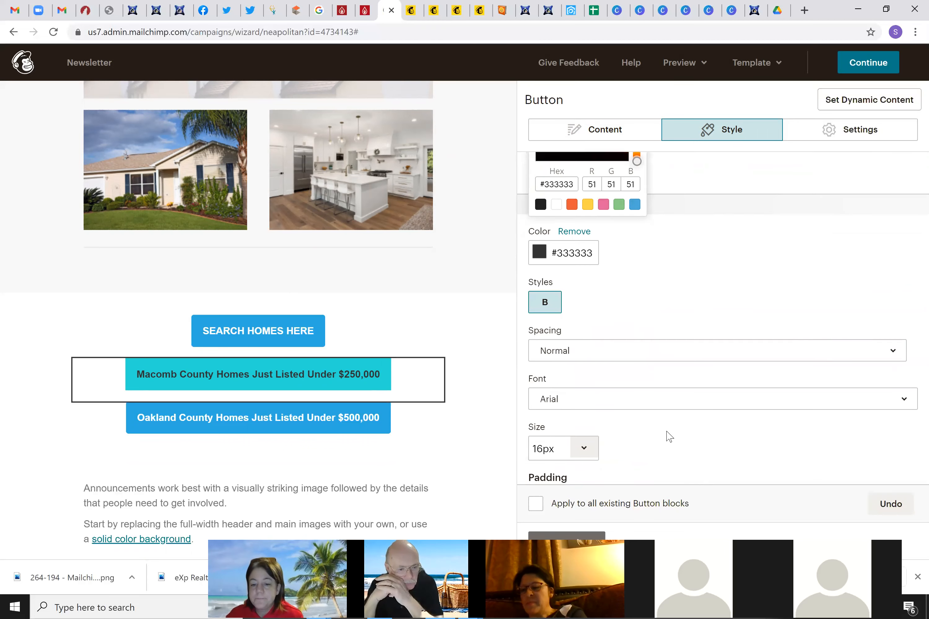
{"action": "scroll", "coordinate": [662, 426], "scroll_direction": "down", "scroll_amount": 1}
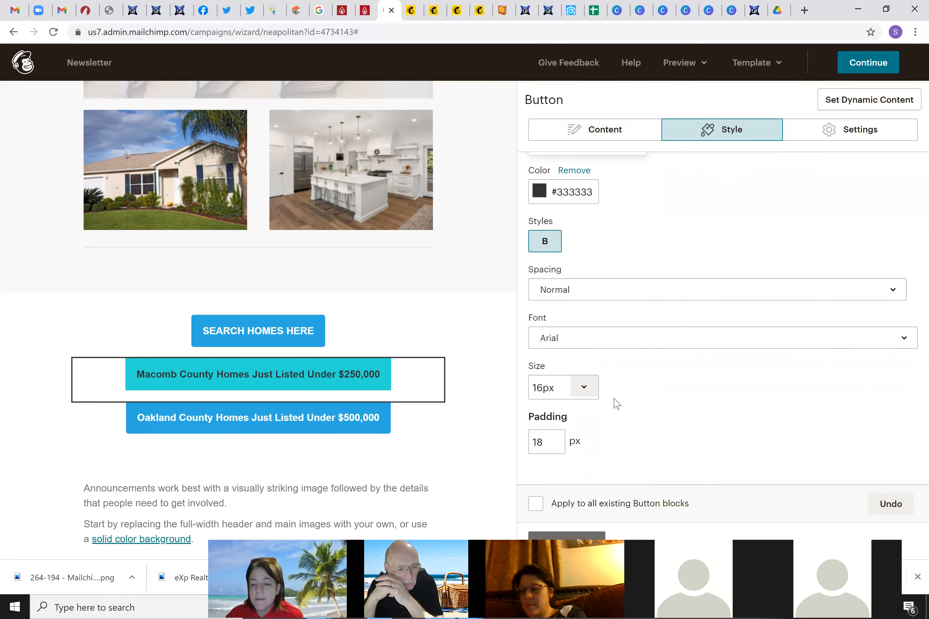
{"action": "left_click", "coordinate": [548, 447]}
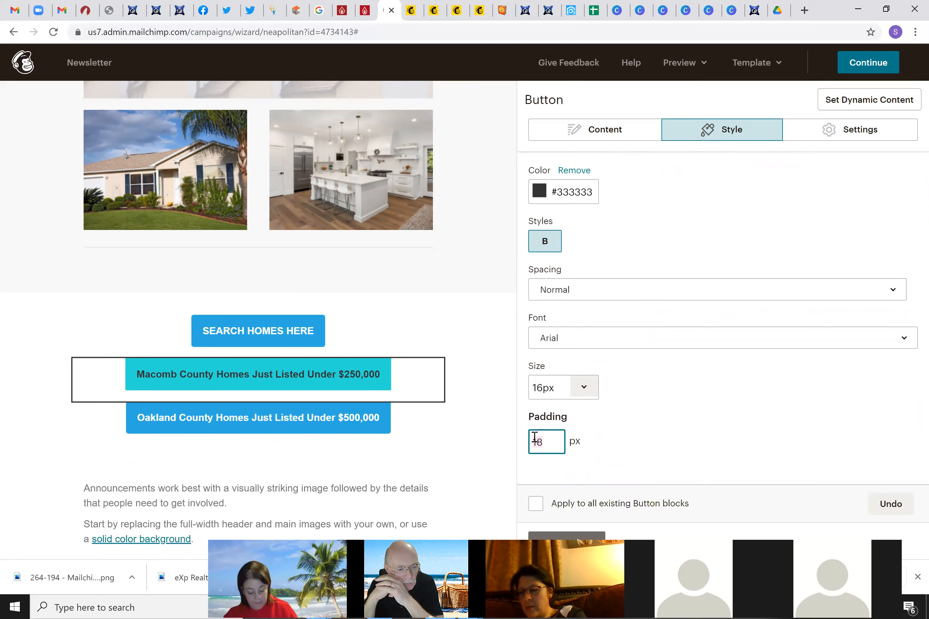
{"action": "key", "text": "BackSpace"}
{"action": "key", "text": "BackSpace"}
{"action": "type", "text": "5"}
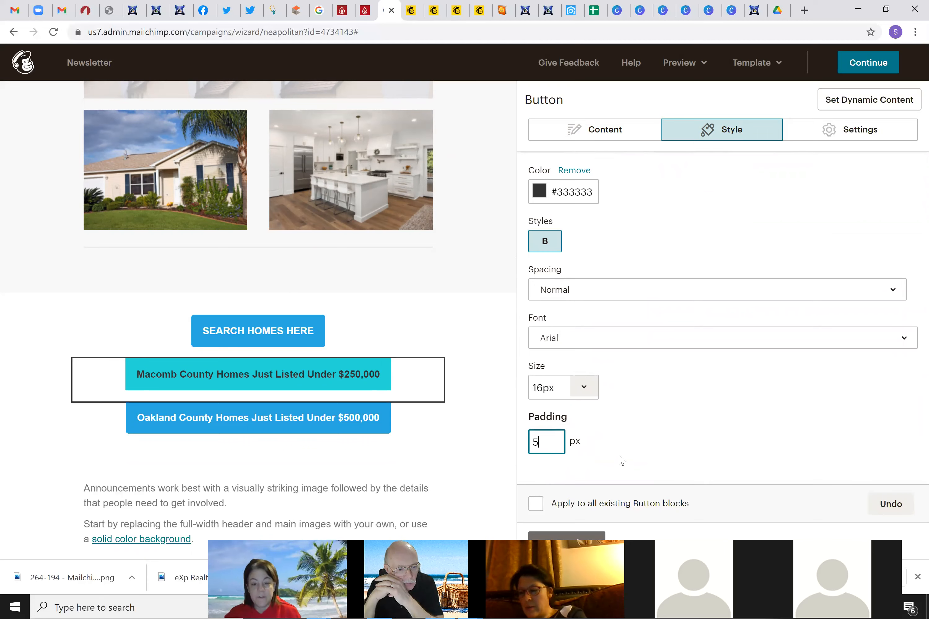
{"action": "left_click", "coordinate": [631, 455]}
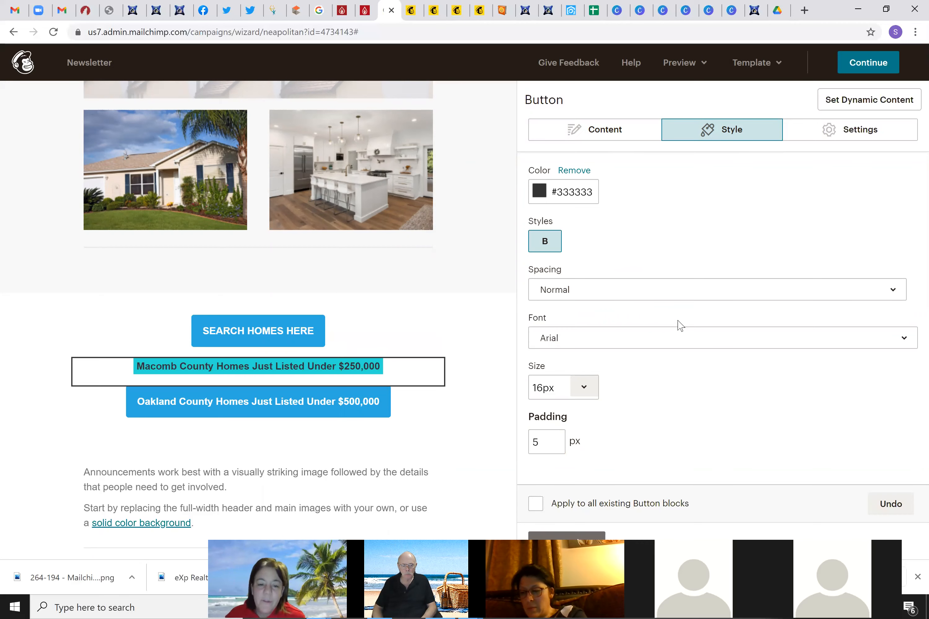
{"action": "left_click", "coordinate": [527, 445]}
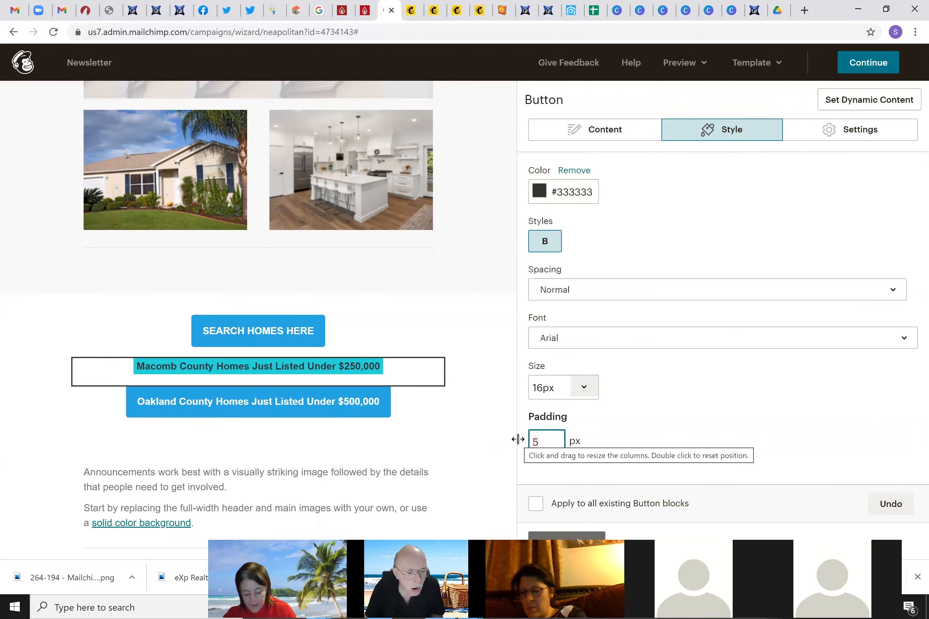
{"action": "type", "text": "20"}
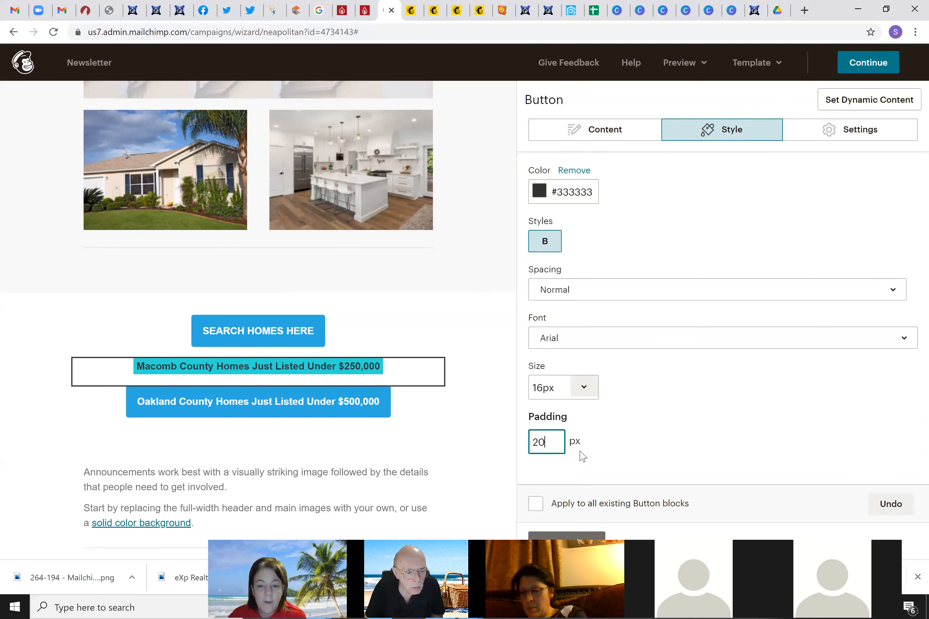
{"action": "left_click", "coordinate": [613, 448]}
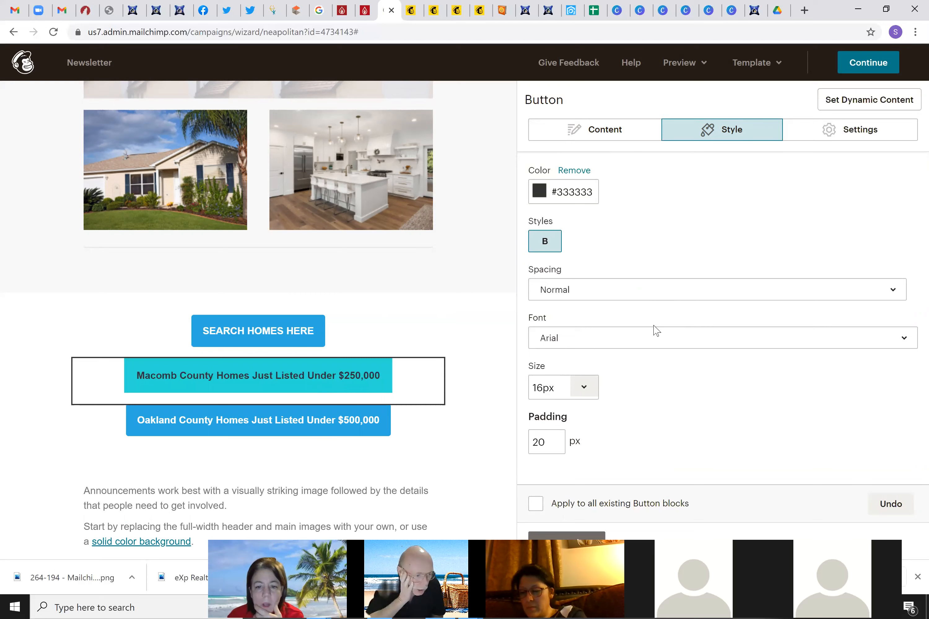
{"action": "scroll", "coordinate": [656, 331], "scroll_direction": "up", "scroll_amount": 4}
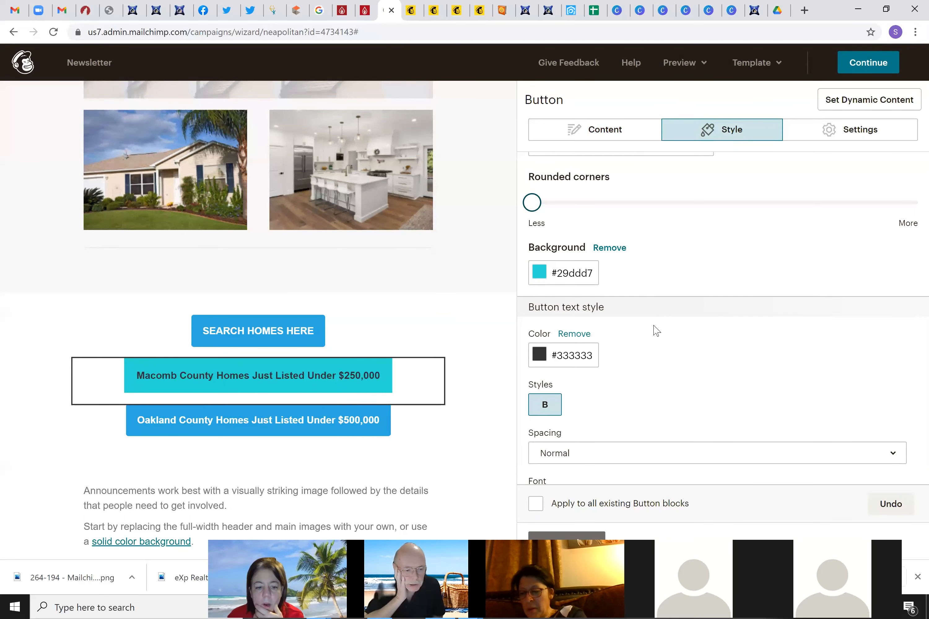
{"action": "scroll", "coordinate": [657, 331], "scroll_direction": "up", "scroll_amount": 3}
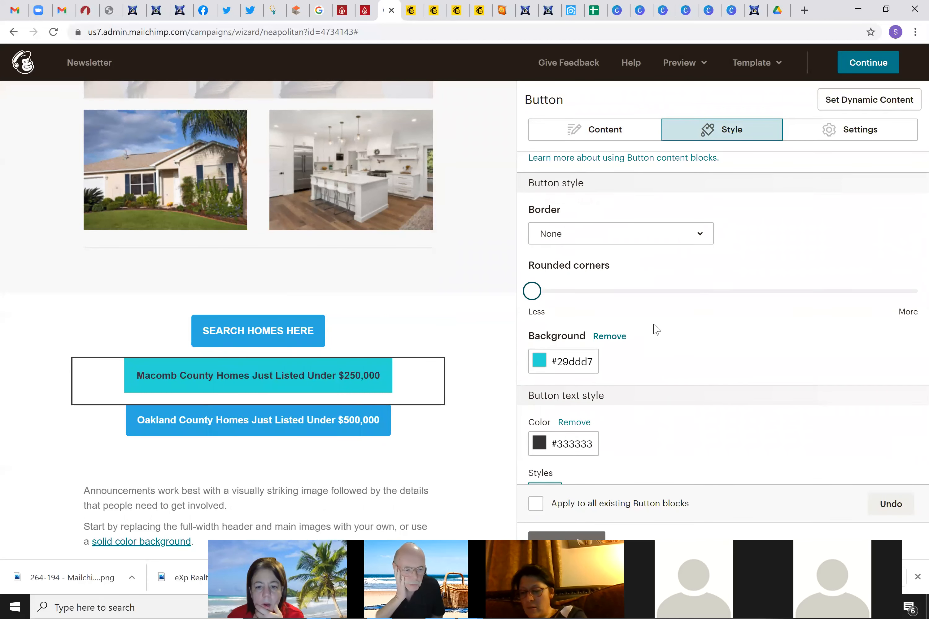
{"action": "mouse_move", "coordinate": [344, 389]}
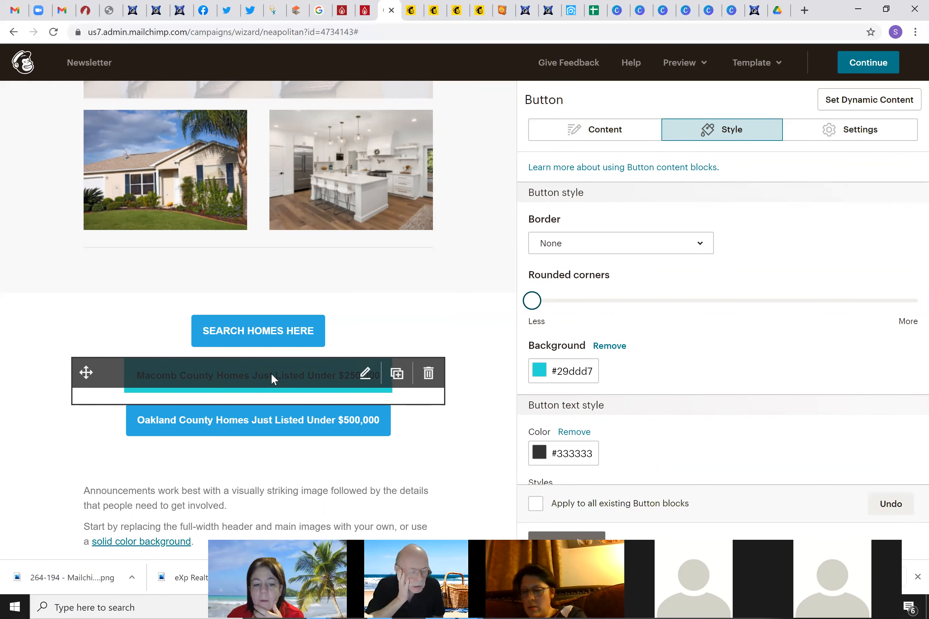
{"action": "left_click", "coordinate": [280, 419]}
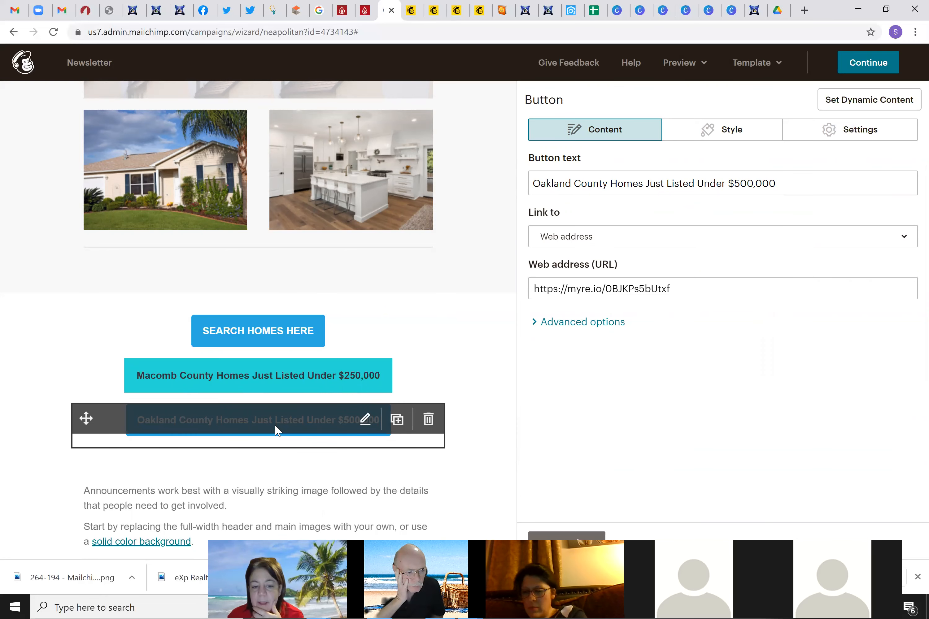
{"action": "left_click", "coordinate": [267, 377]}
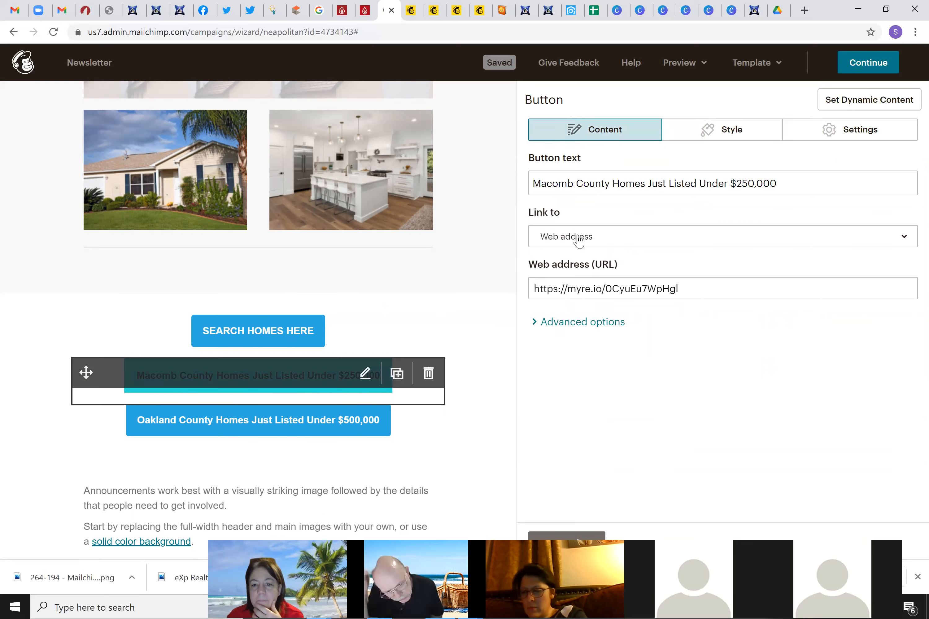
{"action": "left_click", "coordinate": [710, 137]}
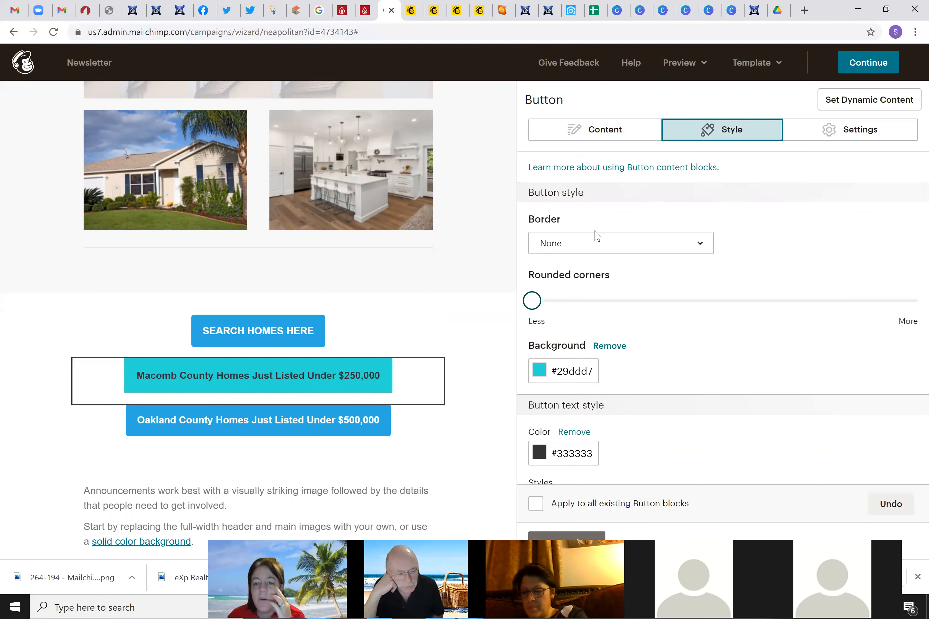
{"action": "left_click", "coordinate": [573, 247]}
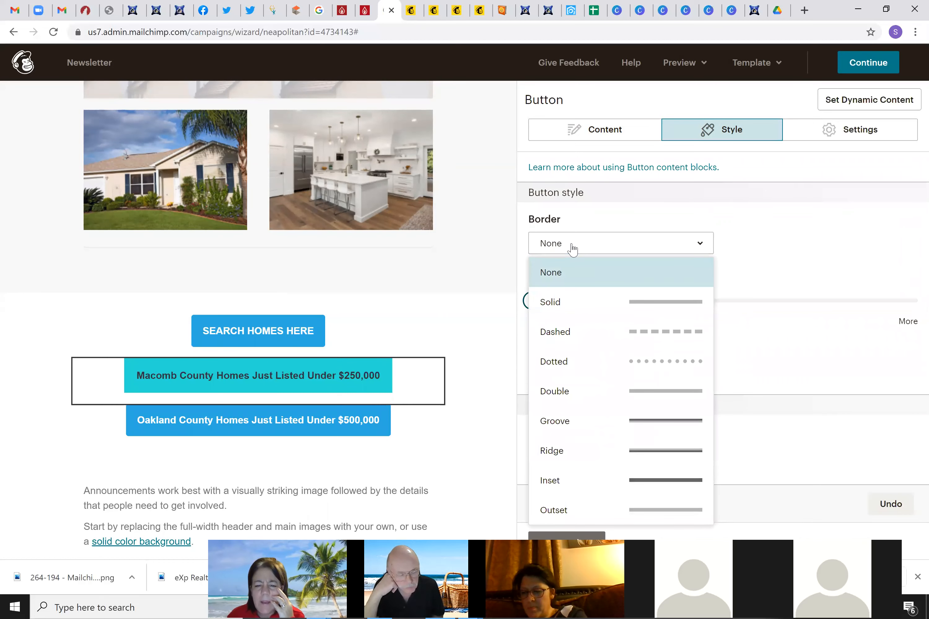
{"action": "left_click", "coordinate": [869, 137]}
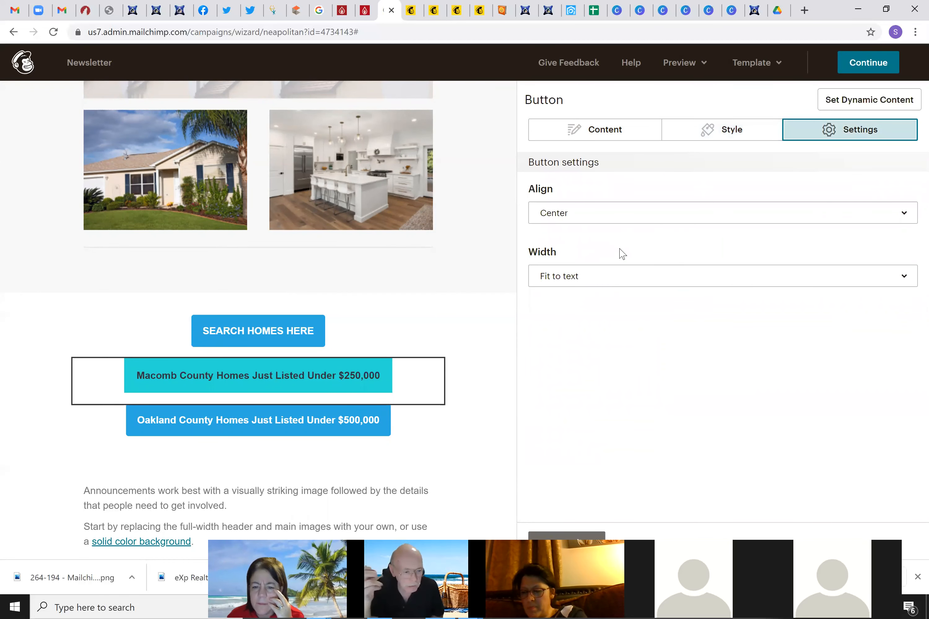
{"action": "left_click", "coordinate": [604, 220]}
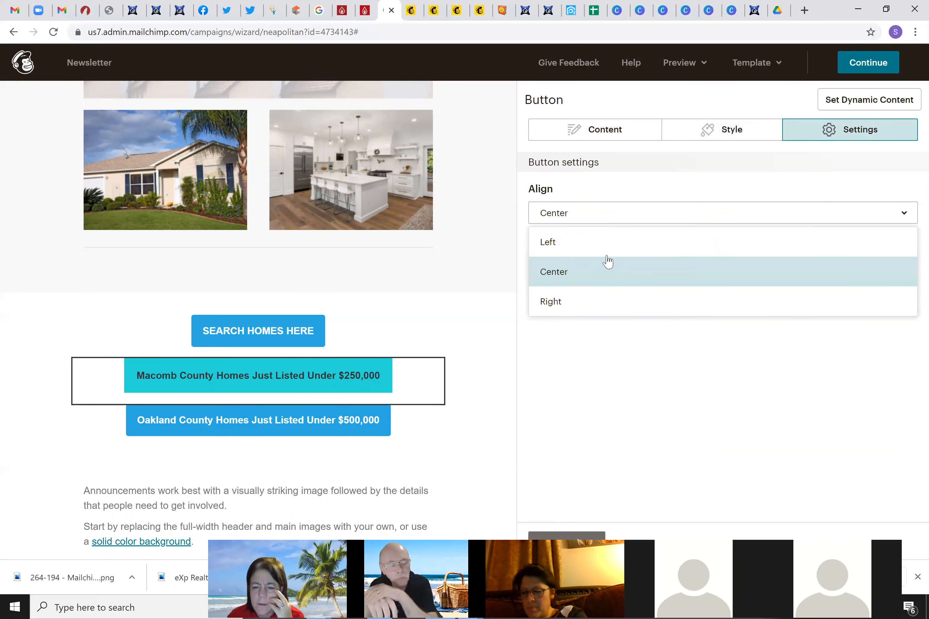
{"action": "left_click", "coordinate": [605, 360]}
{"action": "left_click", "coordinate": [589, 276]}
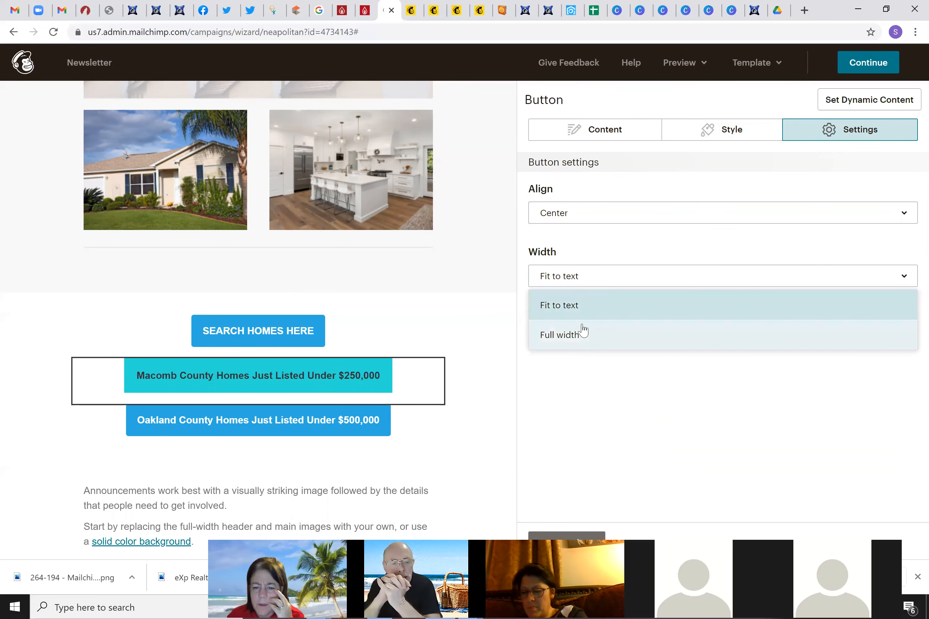
{"action": "left_click", "coordinate": [562, 243]}
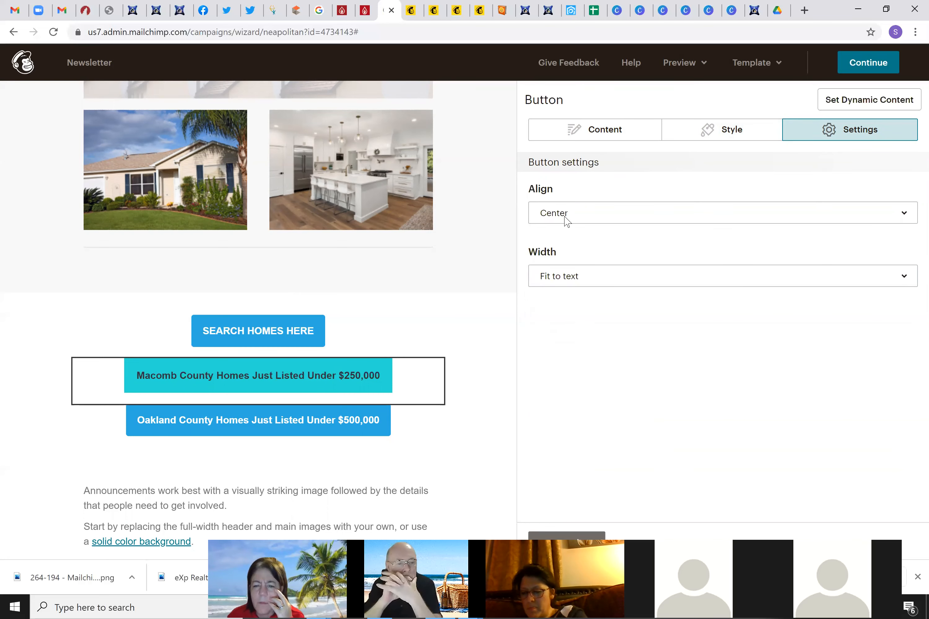
{"action": "left_click", "coordinate": [706, 140]}
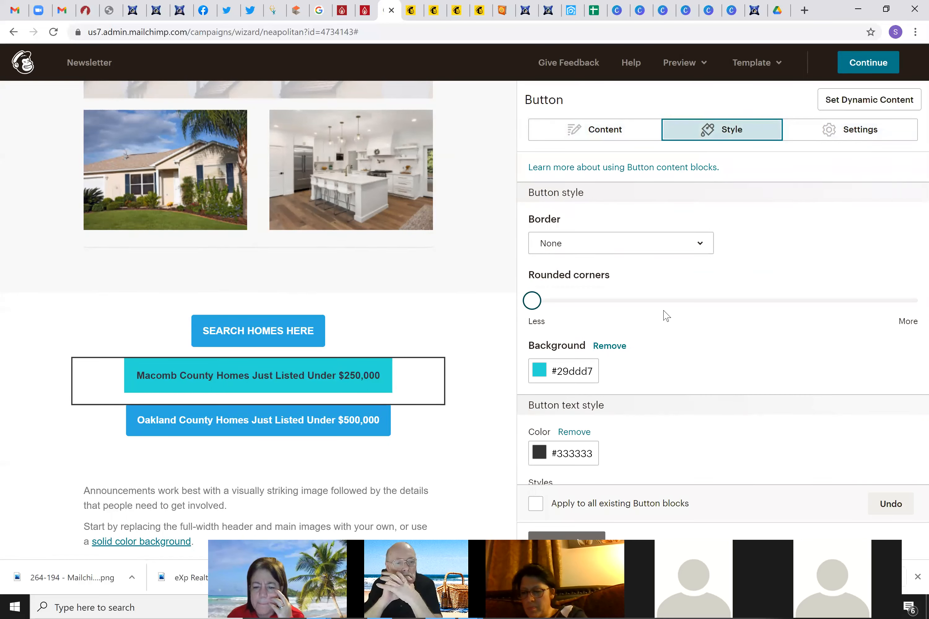
{"action": "left_click_drag", "start_coordinate": [664, 300], "coordinate": [727, 303]}
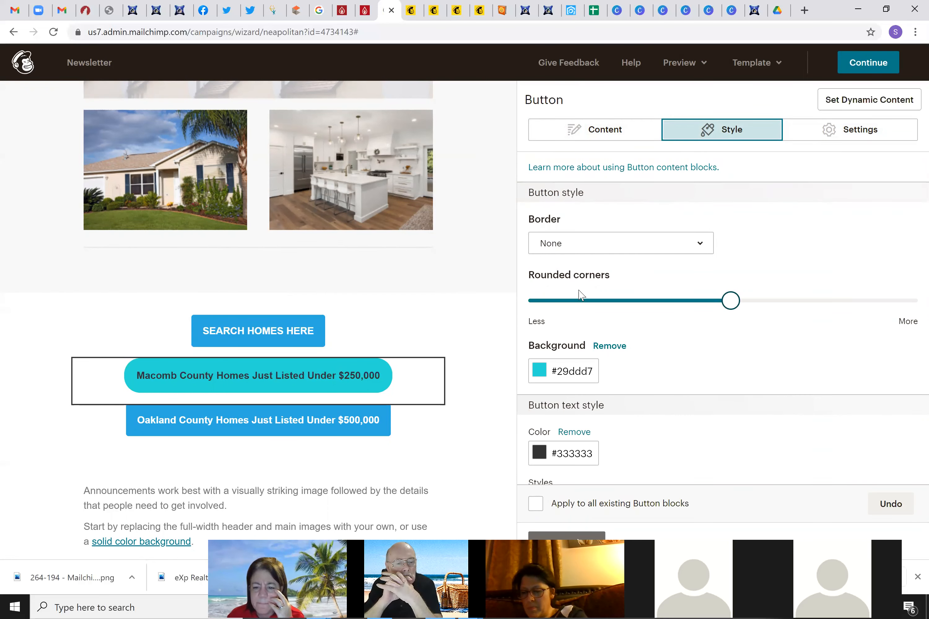
{"action": "left_click_drag", "start_coordinate": [544, 303], "coordinate": [529, 305]}
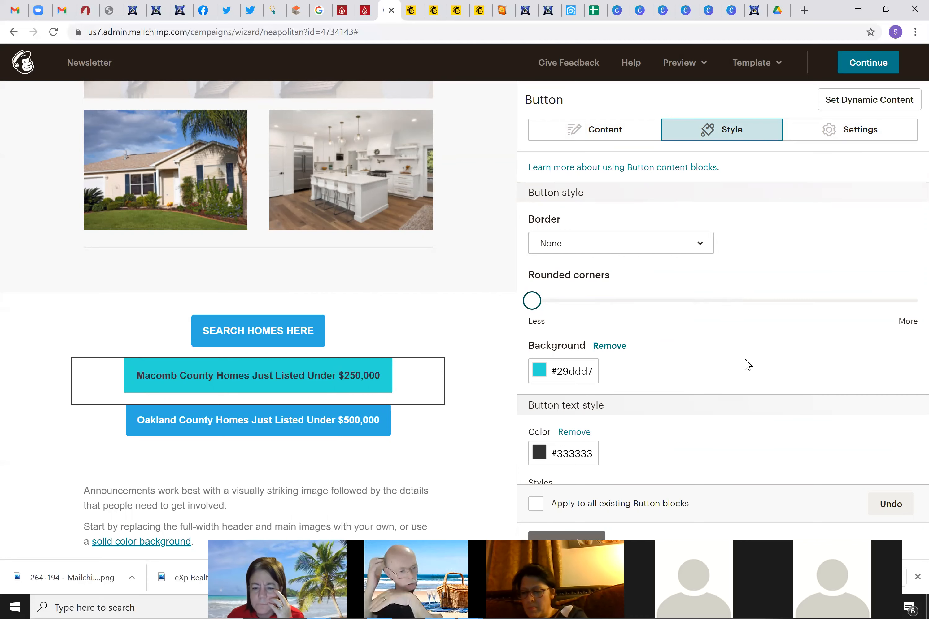
{"action": "scroll", "coordinate": [746, 365], "scroll_direction": "down", "scroll_amount": 5}
{"action": "scroll", "coordinate": [742, 371], "scroll_direction": "up", "scroll_amount": 5}
{"action": "mouse_move", "coordinate": [530, 301]}
{"action": "left_mouse_down"}
{"action": "mouse_move", "coordinate": [593, 300]}
{"action": "mouse_move", "coordinate": [530, 301]}
{"action": "left_mouse_up"}
{"action": "left_click", "coordinate": [556, 244]}
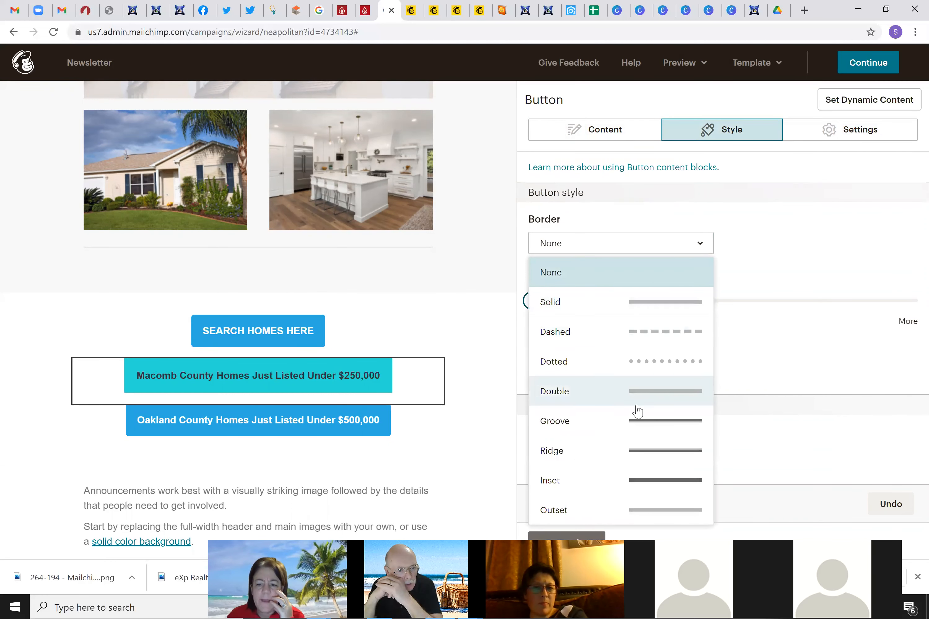
Give the Macomb button an Inset border, 20 px wide, coloured dark grey #474545
{"action": "left_click", "coordinate": [640, 425]}
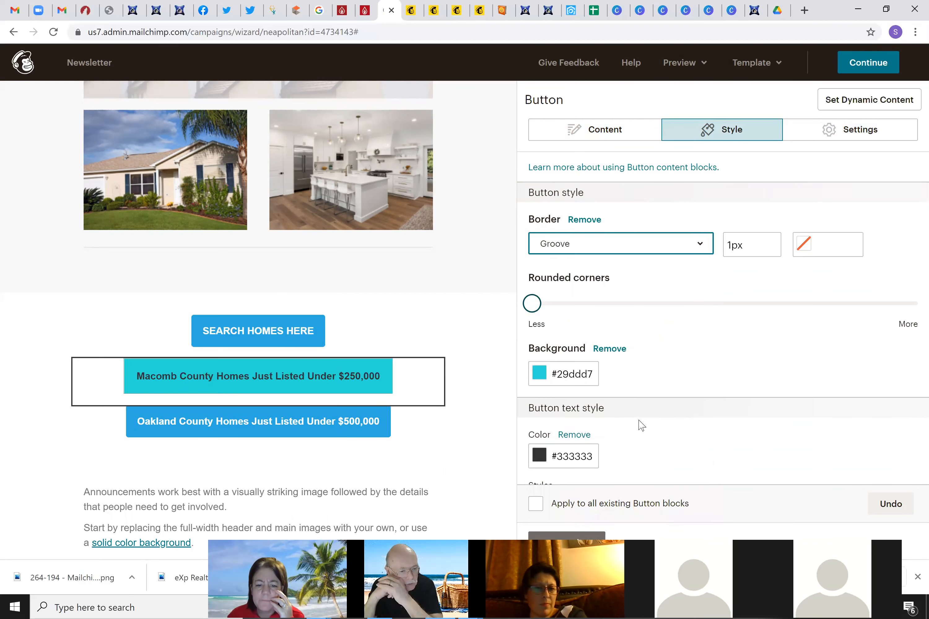
{"action": "left_click", "coordinate": [622, 246]}
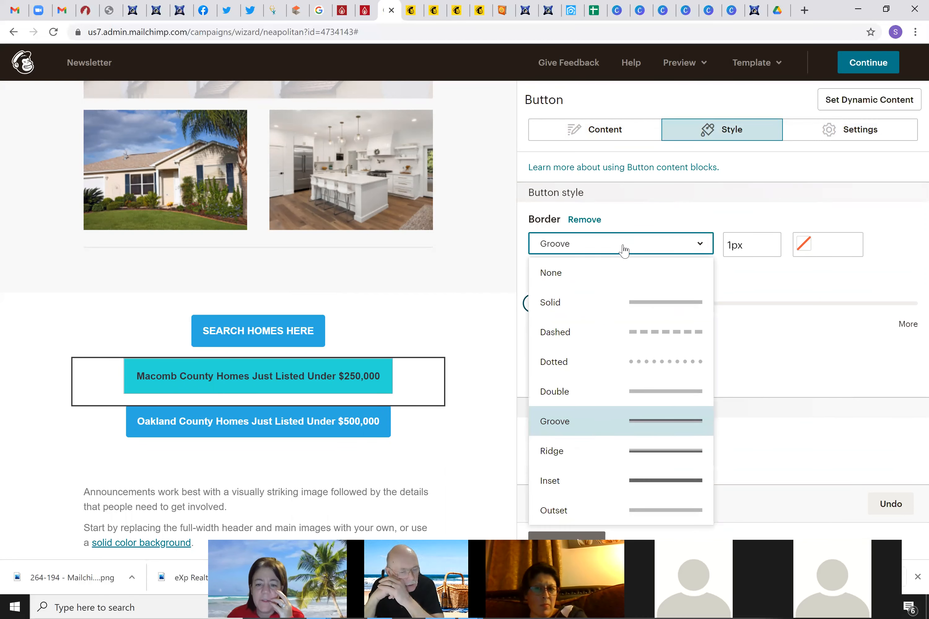
{"action": "left_click", "coordinate": [658, 480]}
{"action": "left_click", "coordinate": [729, 244]}
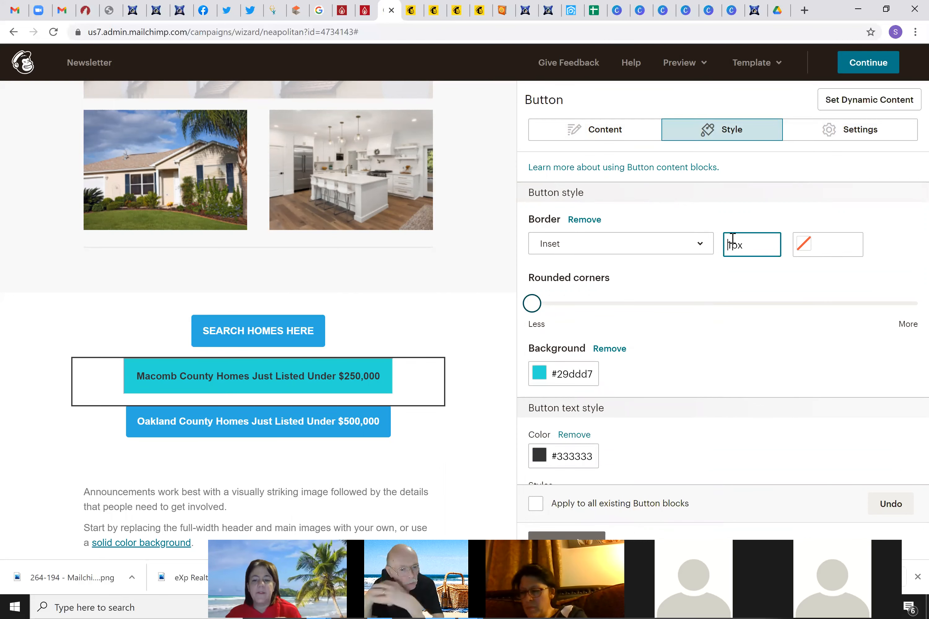
{"action": "key", "text": "BackSpace"}
{"action": "type", "text": "20"}
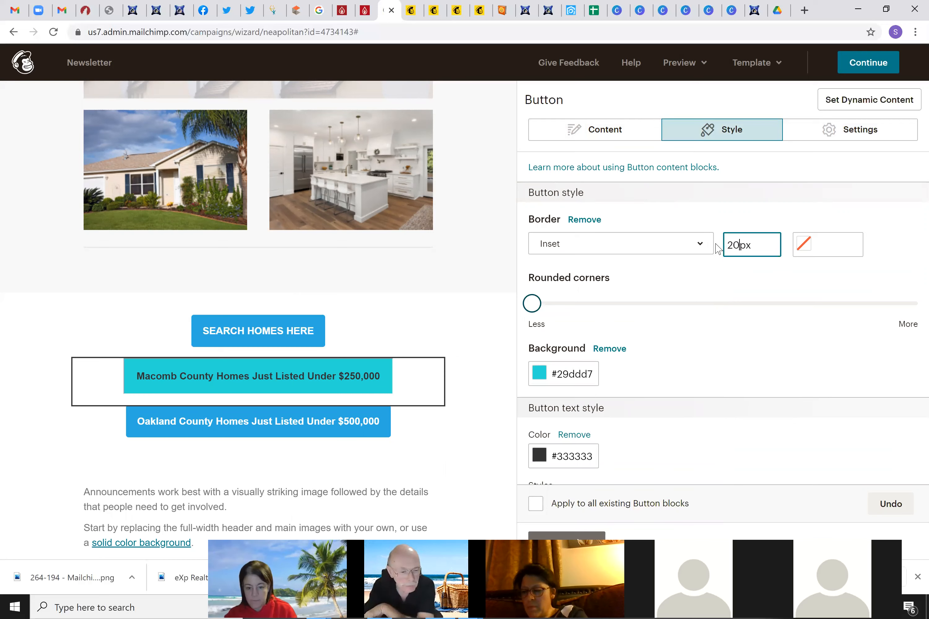
{"action": "left_click", "coordinate": [764, 267]}
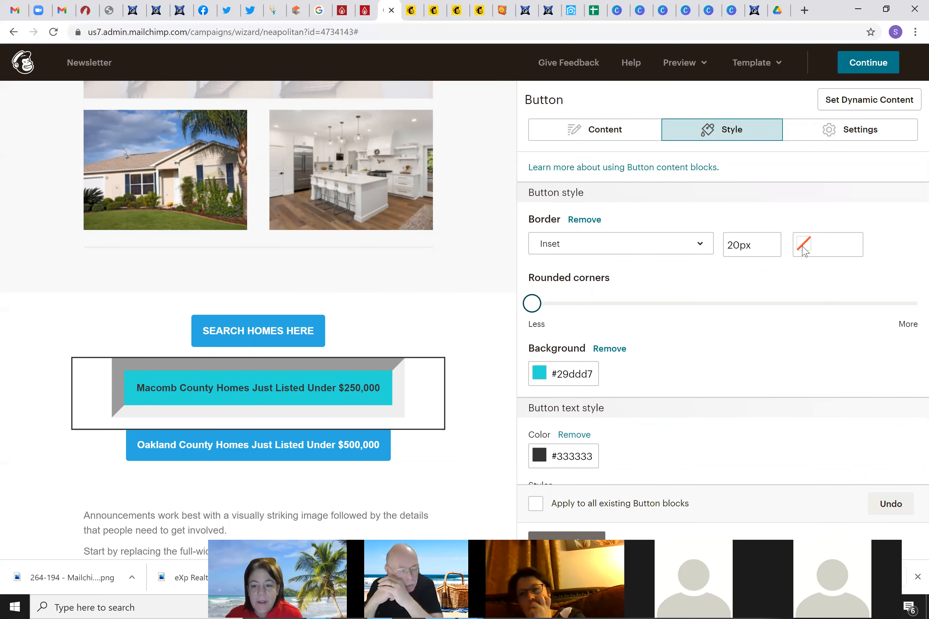
{"action": "left_click", "coordinate": [804, 250]}
{"action": "left_click_drag", "start_coordinate": [737, 287], "coordinate": [732, 312]}
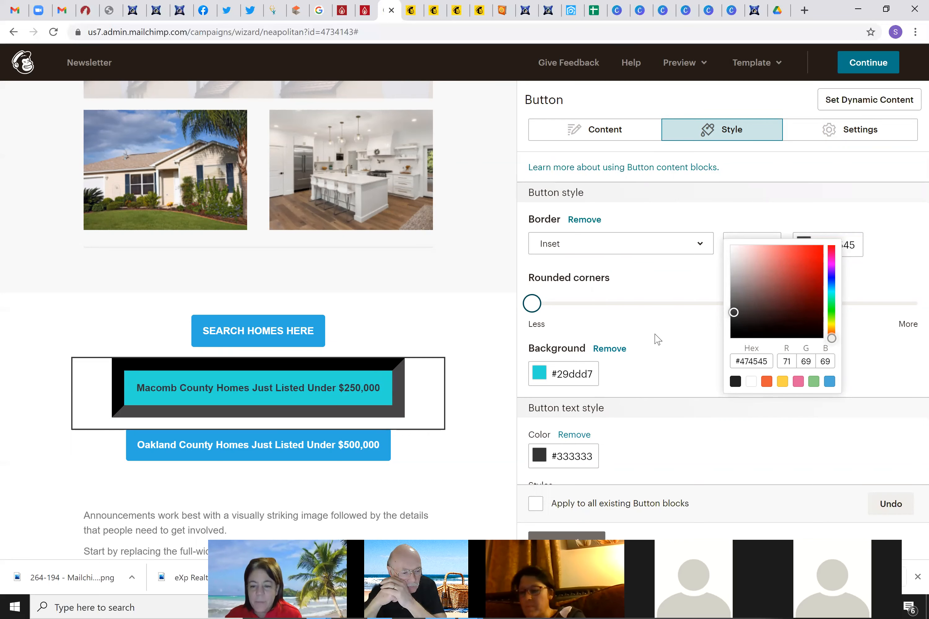
{"action": "left_click", "coordinate": [655, 338]}
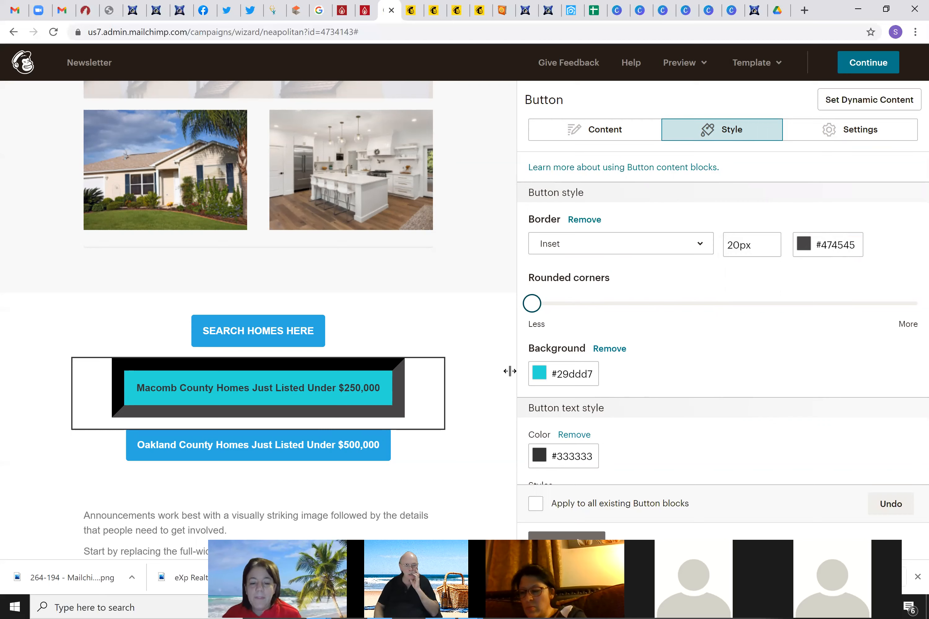
{"action": "mouse_move", "coordinate": [359, 400]}
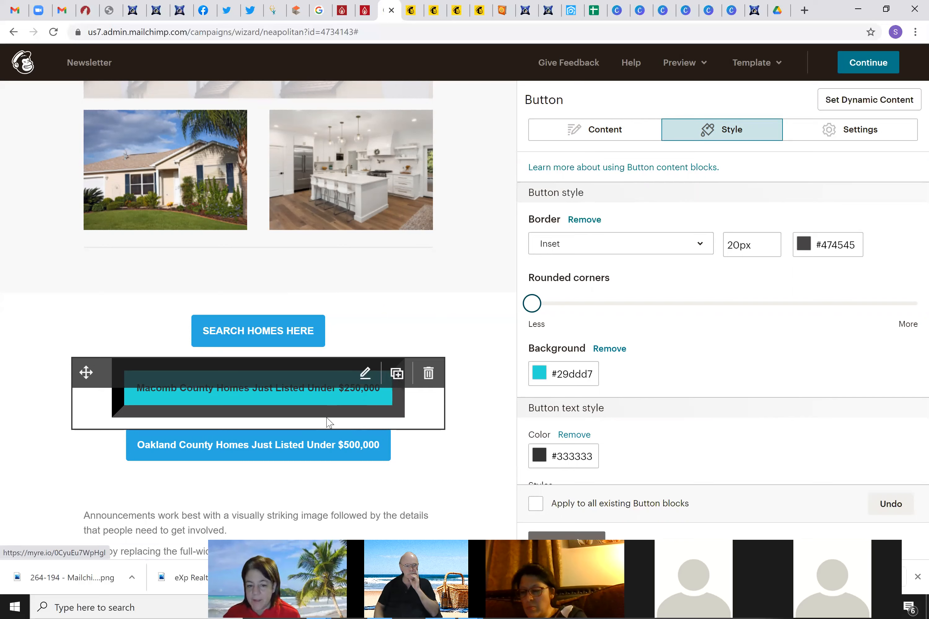
Duplicate the Macomb County button block and select the top copy for editing
{"action": "left_click", "coordinate": [398, 373]}
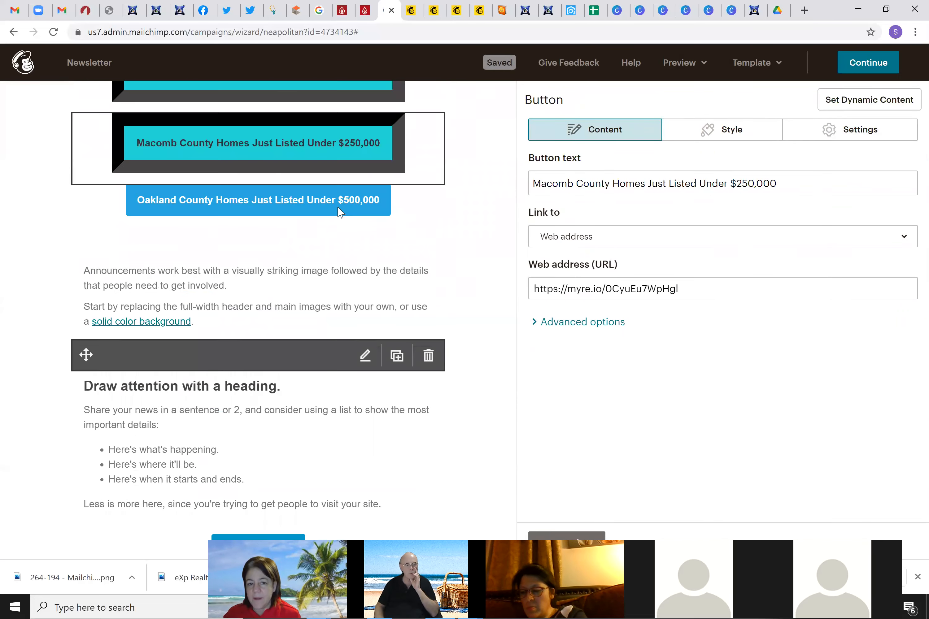
{"action": "scroll", "coordinate": [337, 212], "scroll_direction": "up", "scroll_amount": 4}
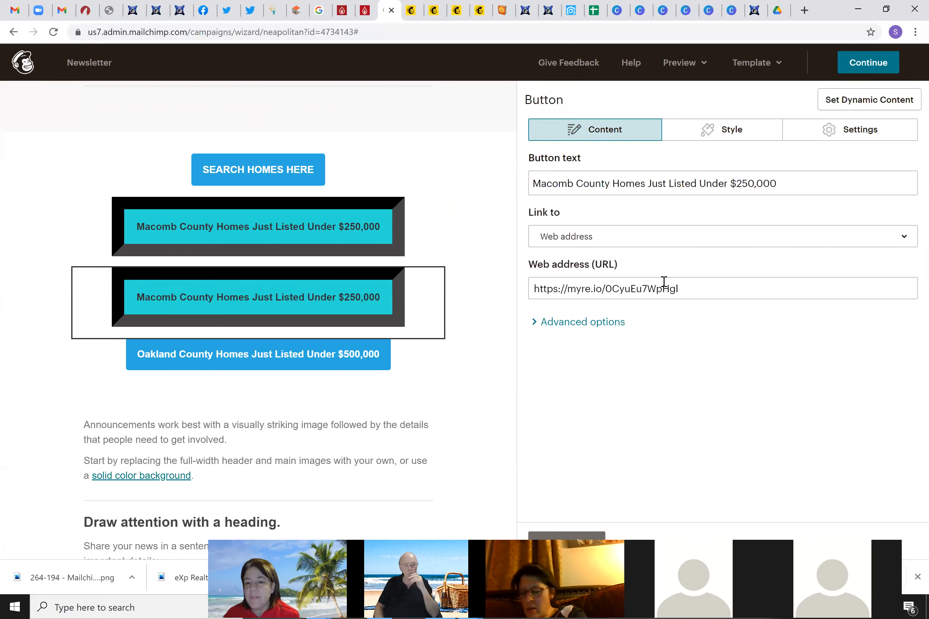
{"action": "left_click", "coordinate": [309, 235]}
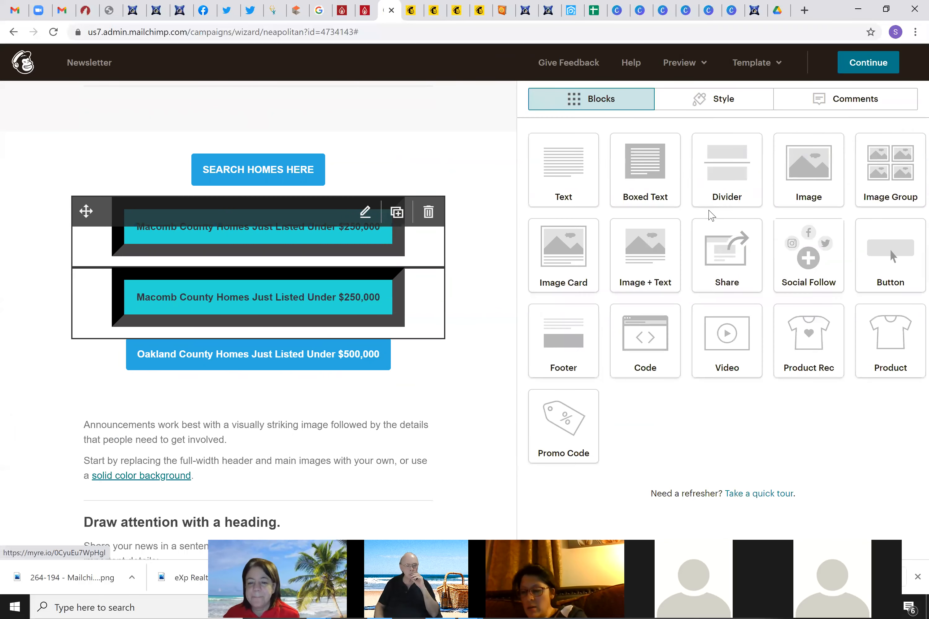
{"action": "left_click", "coordinate": [705, 138]}
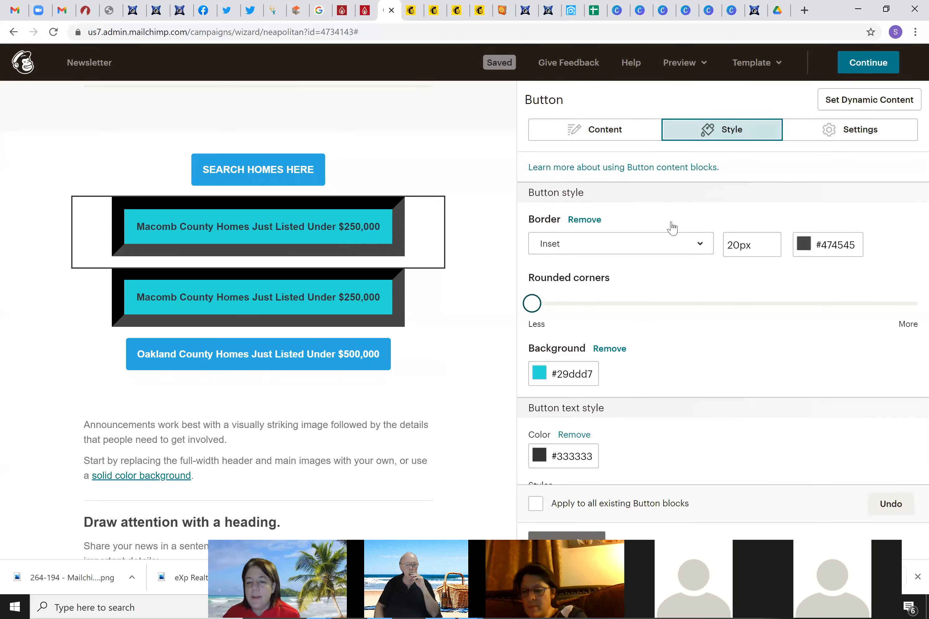
{"action": "scroll", "coordinate": [660, 348], "scroll_direction": "down", "scroll_amount": 6}
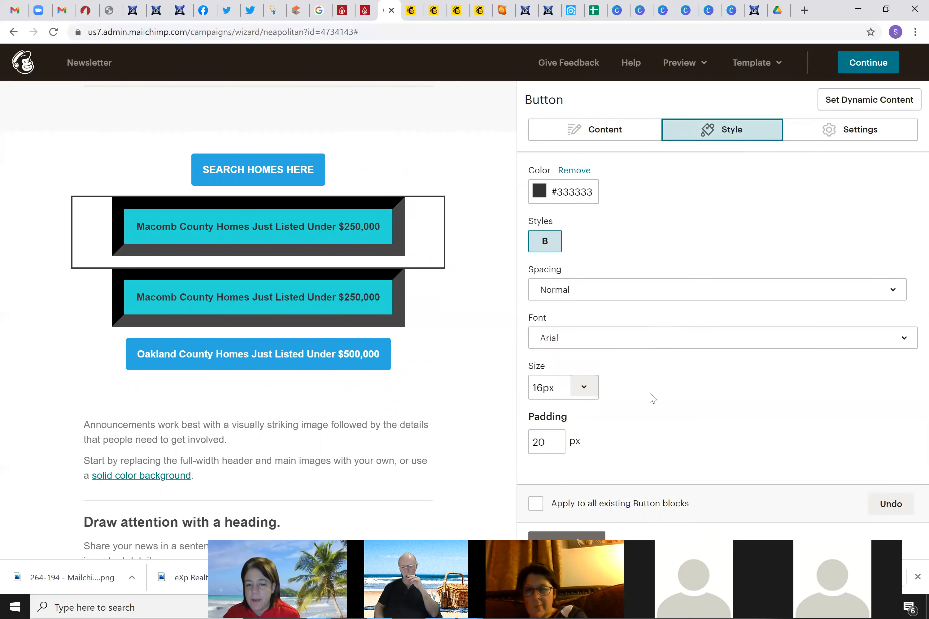
{"action": "scroll", "coordinate": [652, 395], "scroll_direction": "up", "scroll_amount": 5}
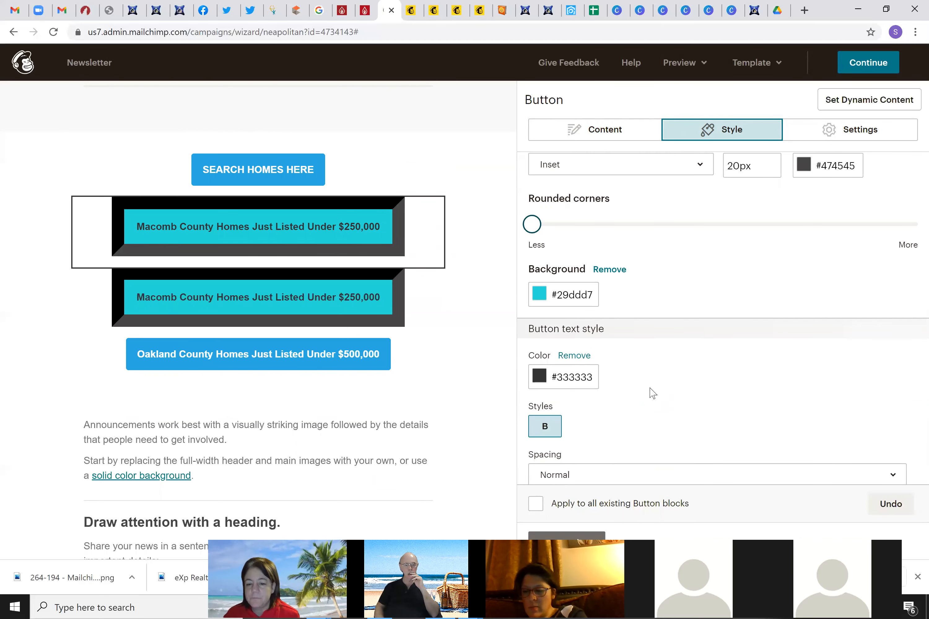
{"action": "scroll", "coordinate": [652, 394], "scroll_direction": "down", "scroll_amount": 2}
{"action": "left_click", "coordinate": [651, 383]}
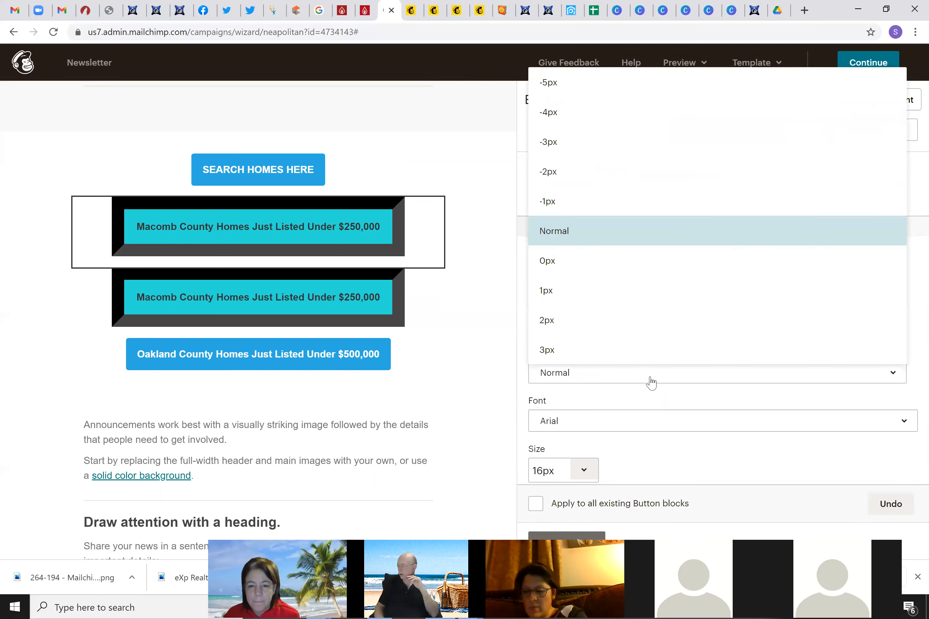
{"action": "left_click", "coordinate": [684, 403]}
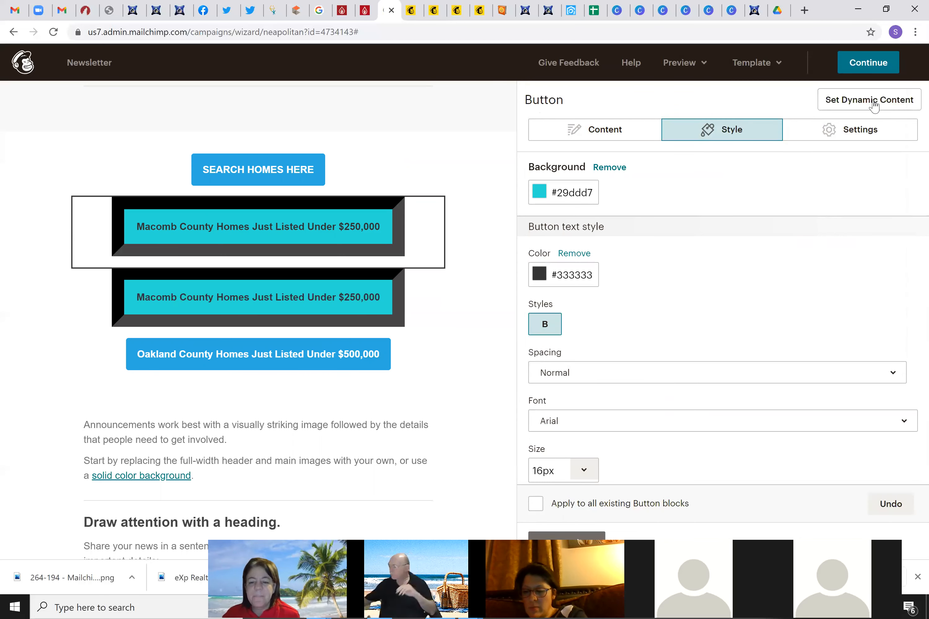
{"action": "left_click", "coordinate": [862, 134]}
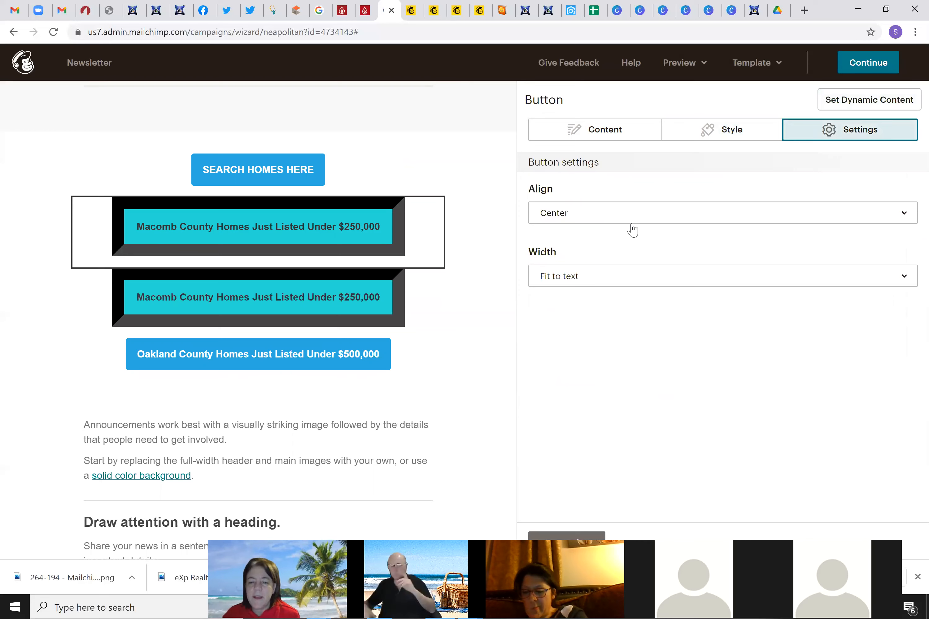
{"action": "left_click", "coordinate": [586, 216]}
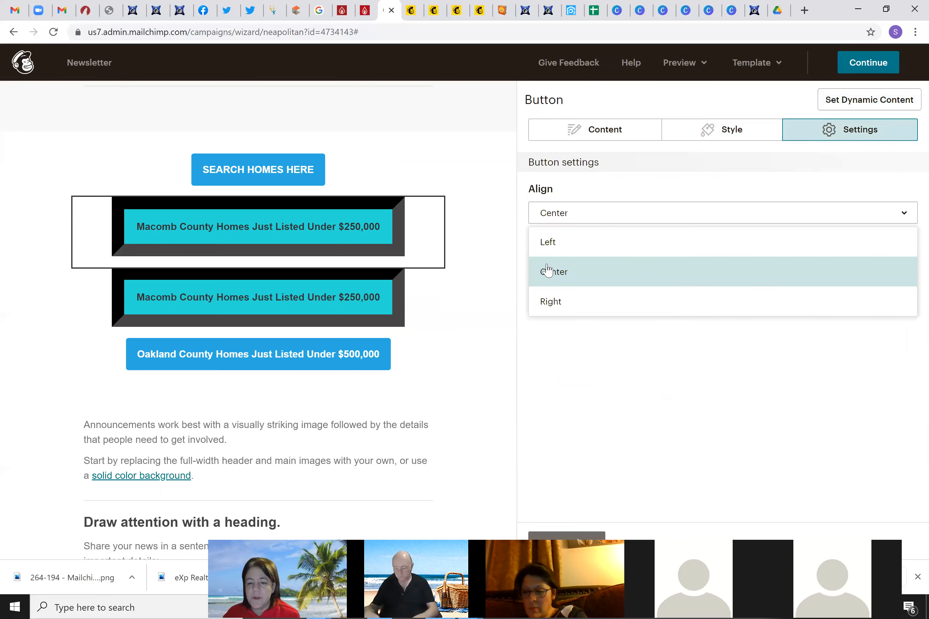
{"action": "left_click", "coordinate": [589, 245]}
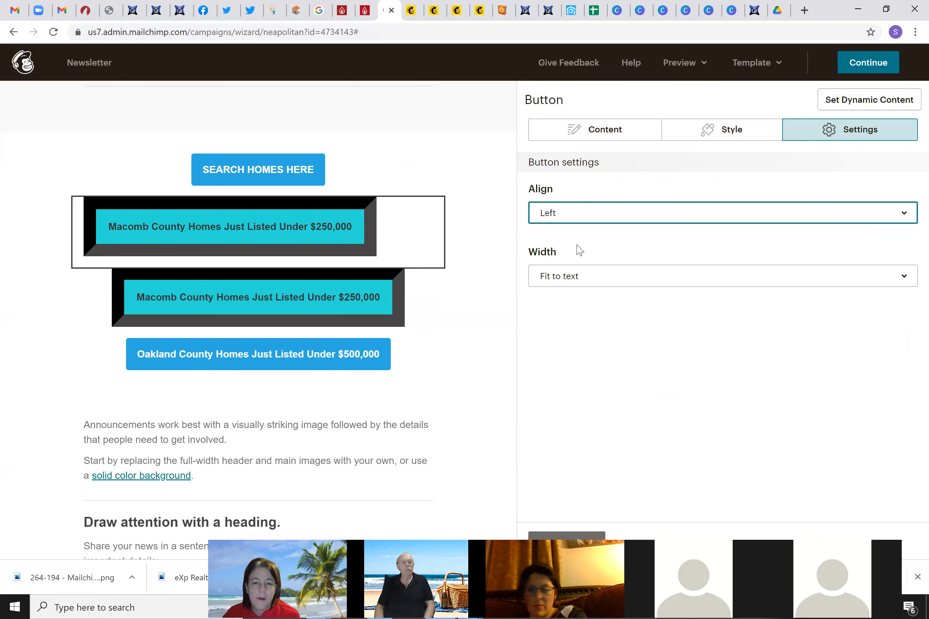
{"action": "left_click", "coordinate": [577, 217]}
{"action": "left_click", "coordinate": [582, 270]}
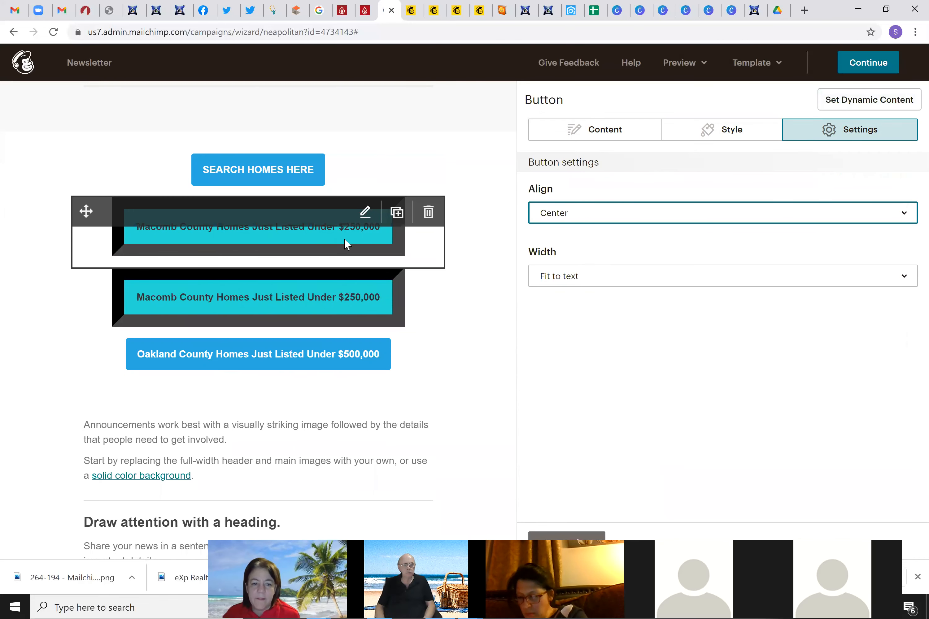
{"action": "left_click", "coordinate": [600, 278]}
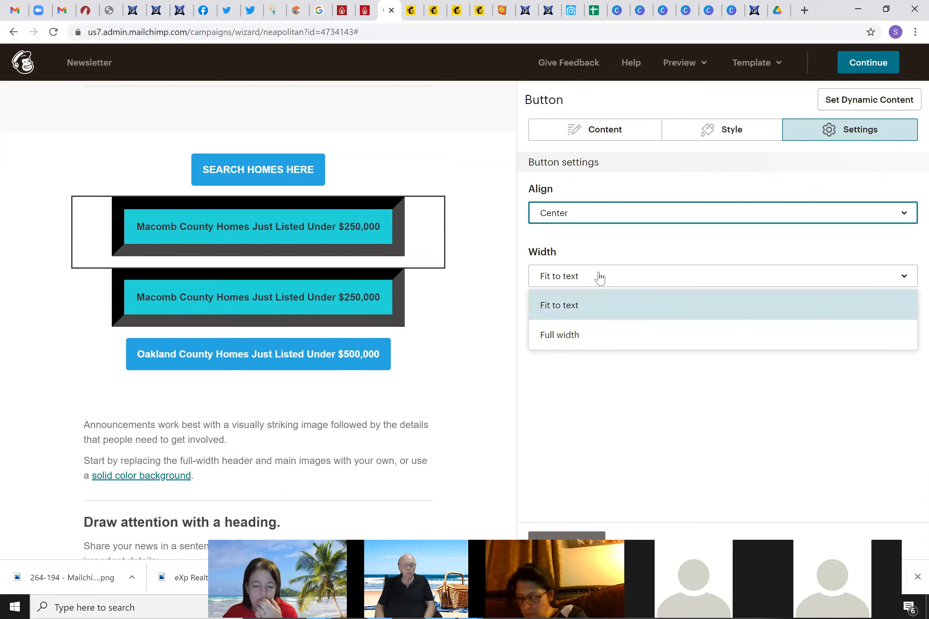
{"action": "left_click", "coordinate": [598, 334]}
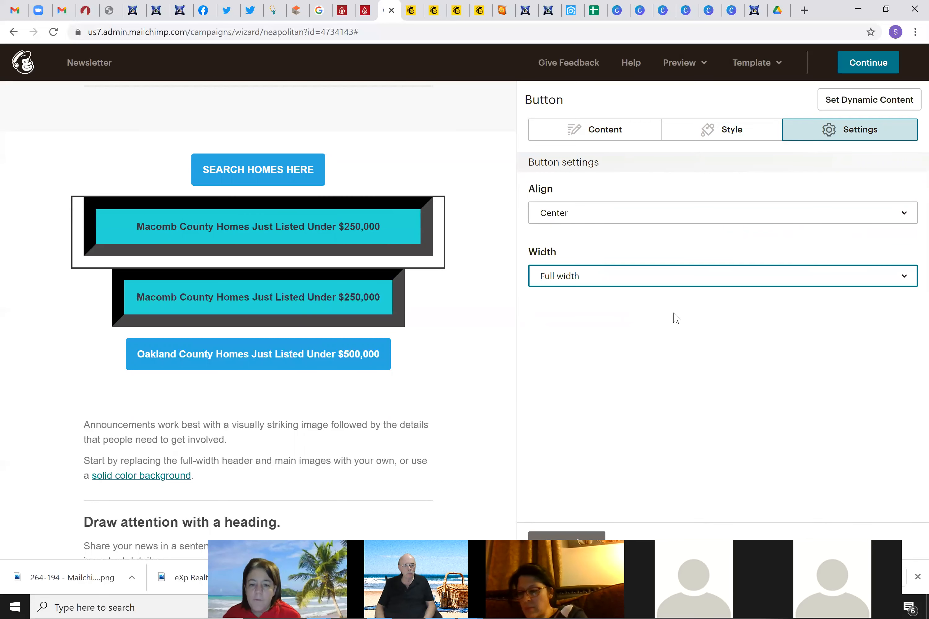
{"action": "left_click", "coordinate": [635, 279]}
{"action": "left_click", "coordinate": [628, 305]}
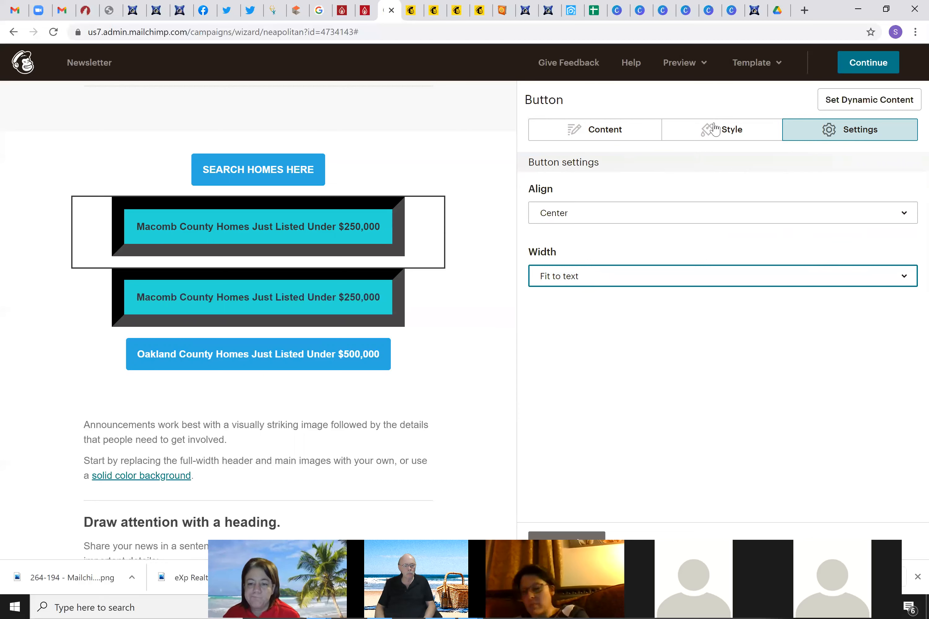
Set the top Macomb County button's link to open in a new window, then save the button
{"action": "left_click", "coordinate": [626, 136]}
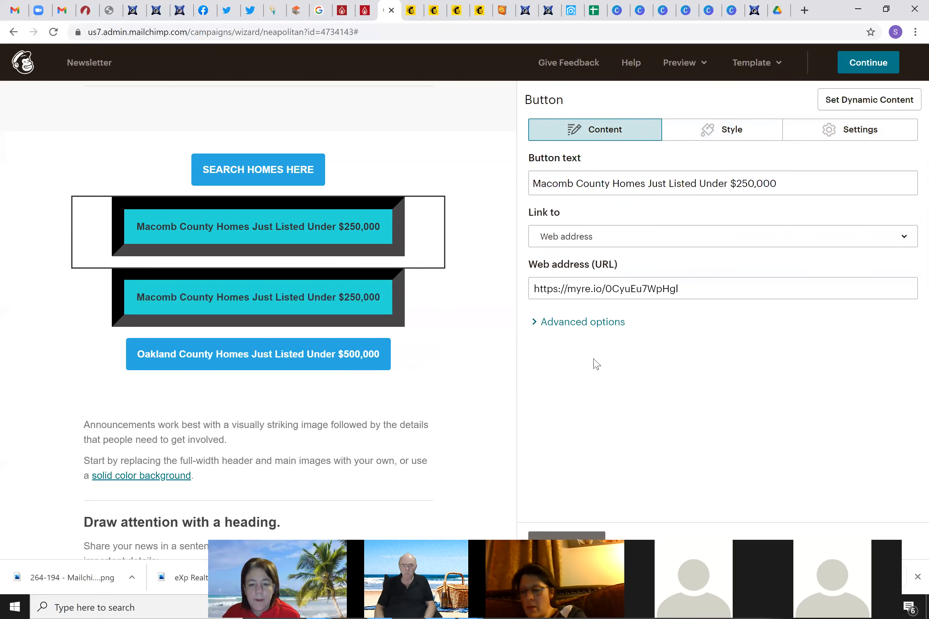
{"action": "left_click", "coordinate": [581, 324]}
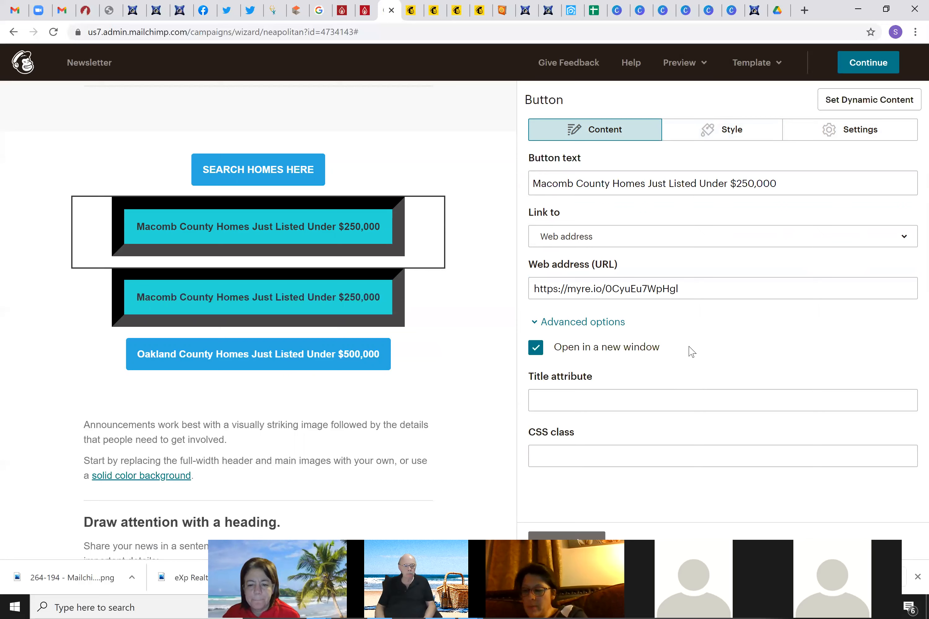
{"action": "left_click", "coordinate": [650, 348]}
{"action": "left_click", "coordinate": [541, 349]}
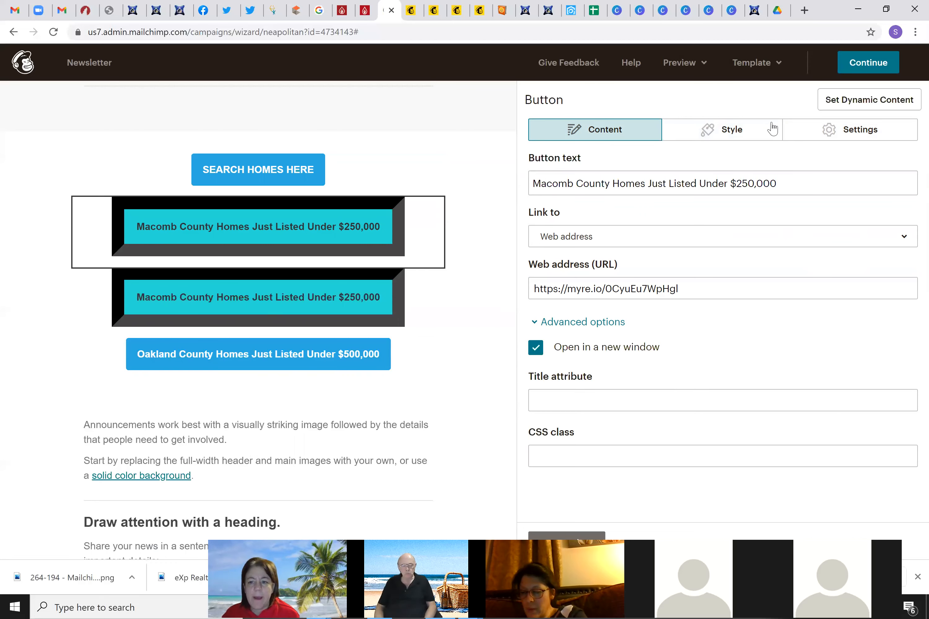
{"action": "left_click", "coordinate": [567, 537]}
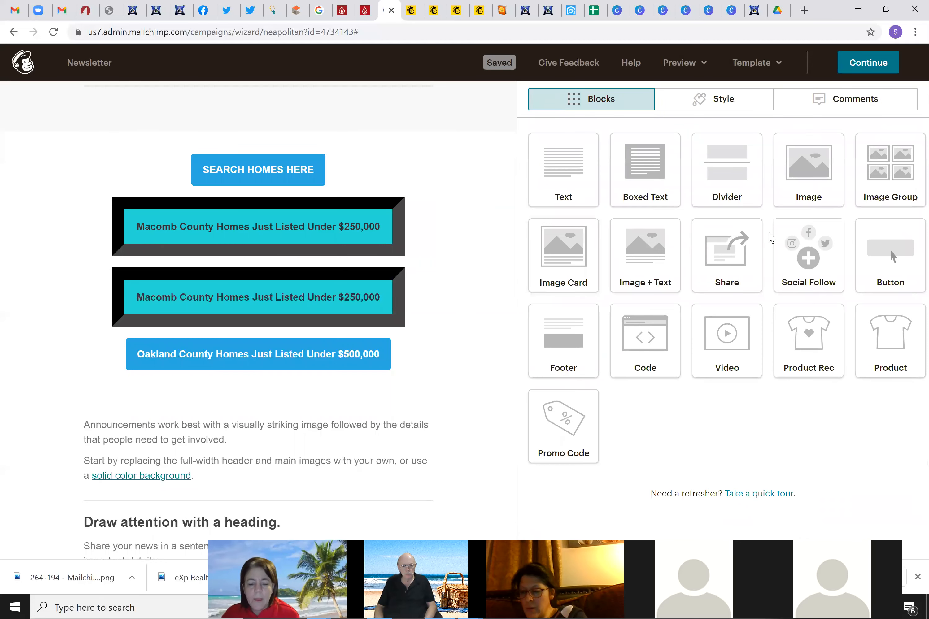
Drag a Social Follow block onto the newsletter below the Oakland County button
{"action": "scroll", "coordinate": [440, 403], "scroll_direction": "down", "scroll_amount": 3}
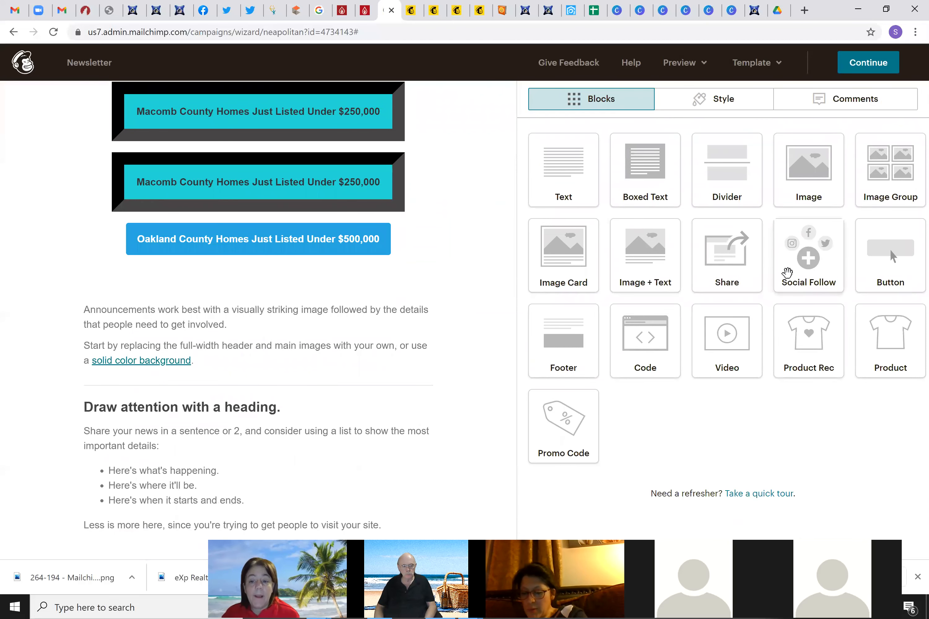
{"action": "left_click_drag", "start_coordinate": [449, 330], "coordinate": [271, 303]}
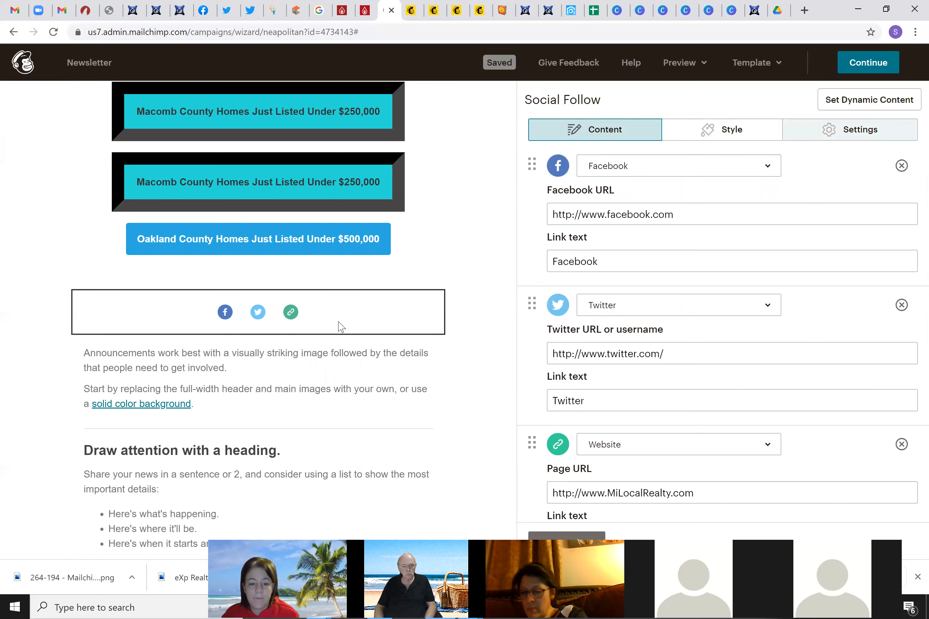
{"action": "left_click", "coordinate": [587, 531]}
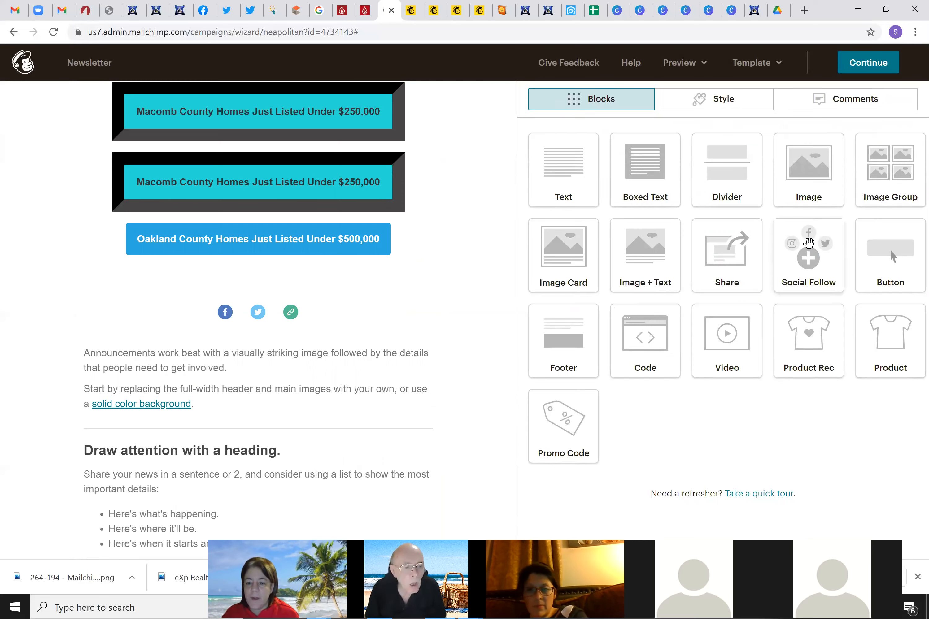
{"action": "left_click_drag", "start_coordinate": [812, 250], "coordinate": [307, 329]}
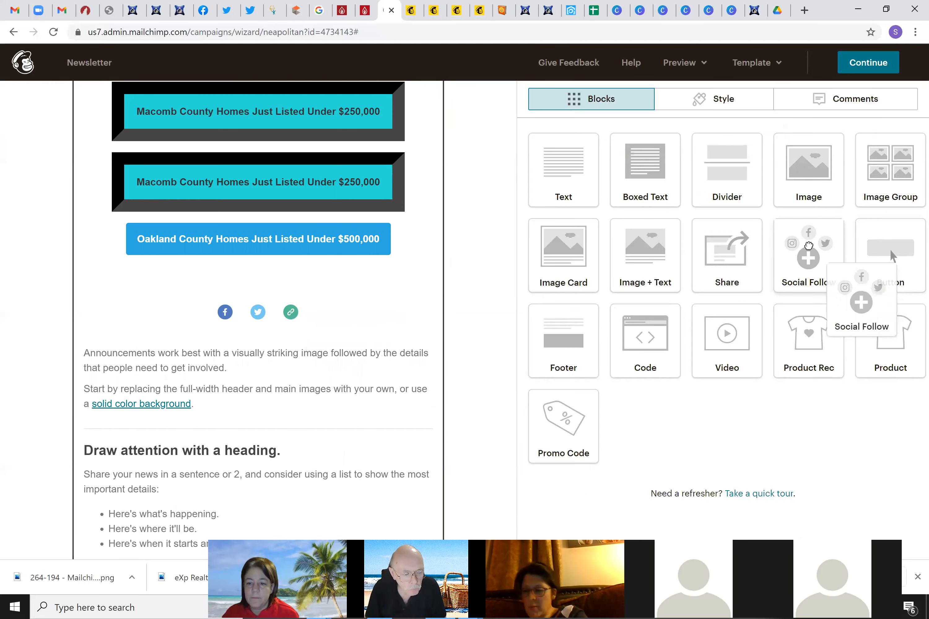
Edit the social follow block, keeping Facebook first, then Twitter and Website
{"action": "mouse_move", "coordinate": [270, 316]}
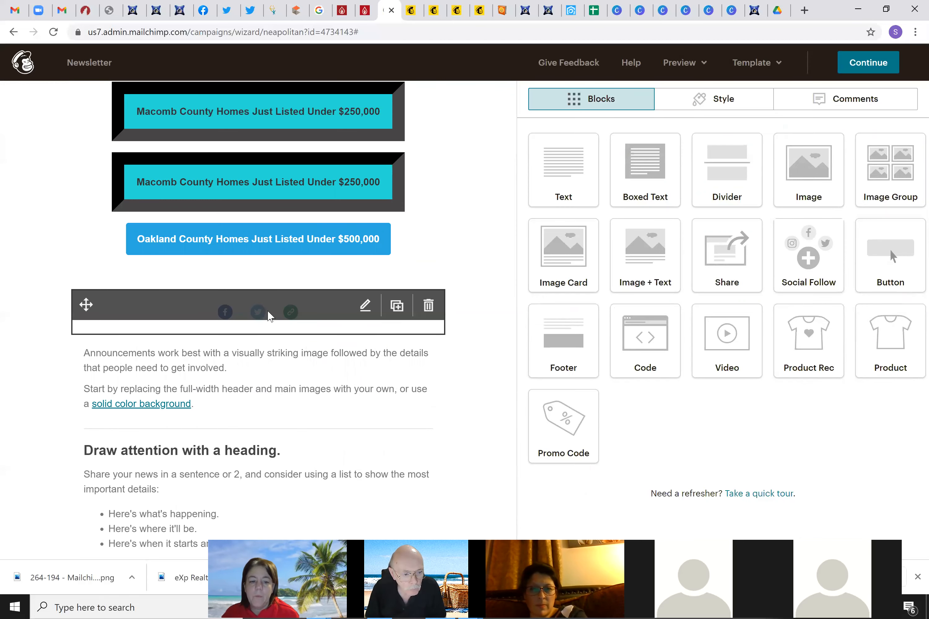
{"action": "left_click", "coordinate": [365, 306]}
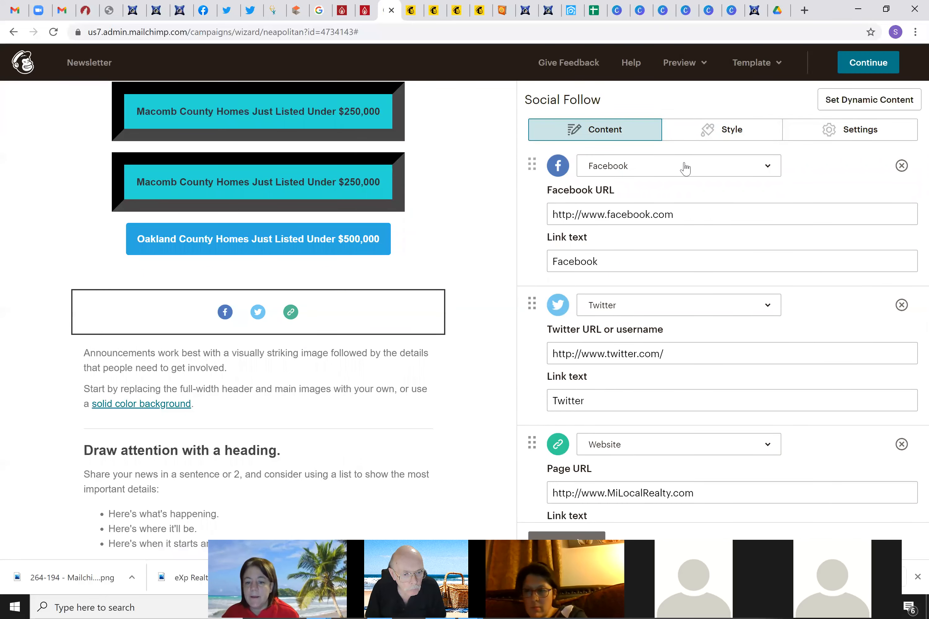
{"action": "scroll", "coordinate": [703, 347], "scroll_direction": "down", "scroll_amount": 3}
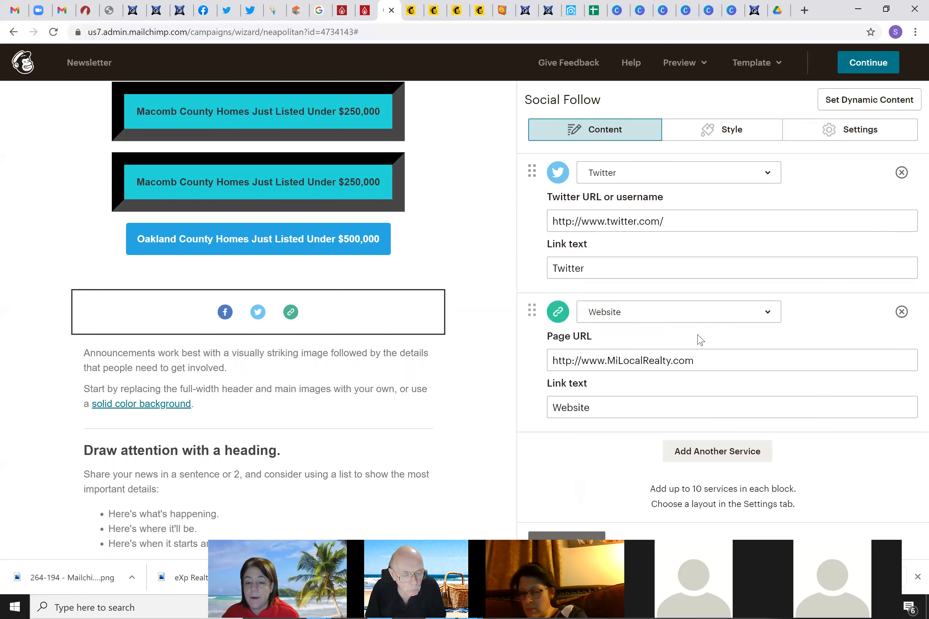
{"action": "scroll", "coordinate": [699, 340], "scroll_direction": "up", "scroll_amount": 3}
{"action": "scroll", "coordinate": [699, 325], "scroll_direction": "down", "scroll_amount": 3}
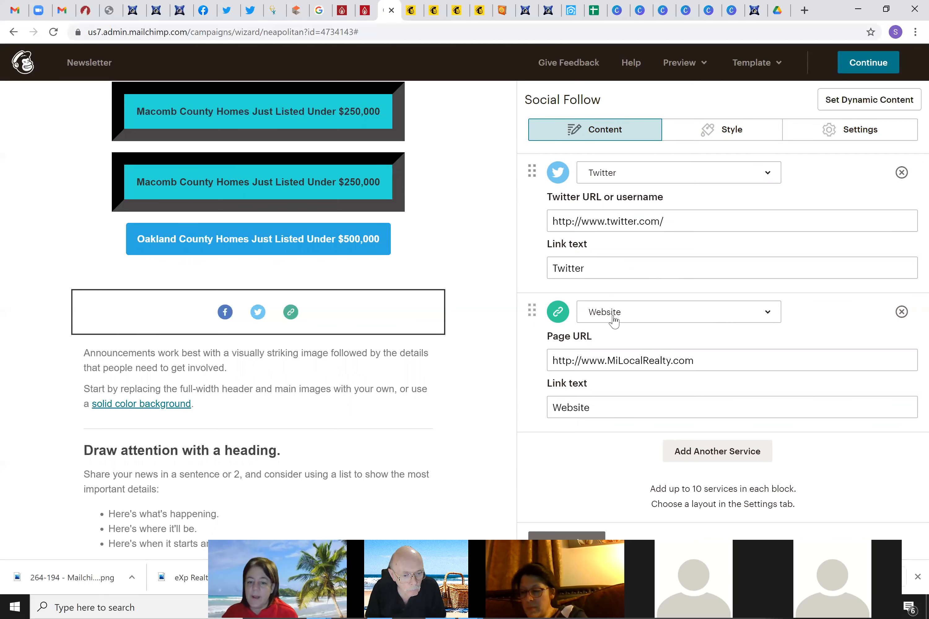
{"action": "scroll", "coordinate": [611, 315], "scroll_direction": "up", "scroll_amount": 3}
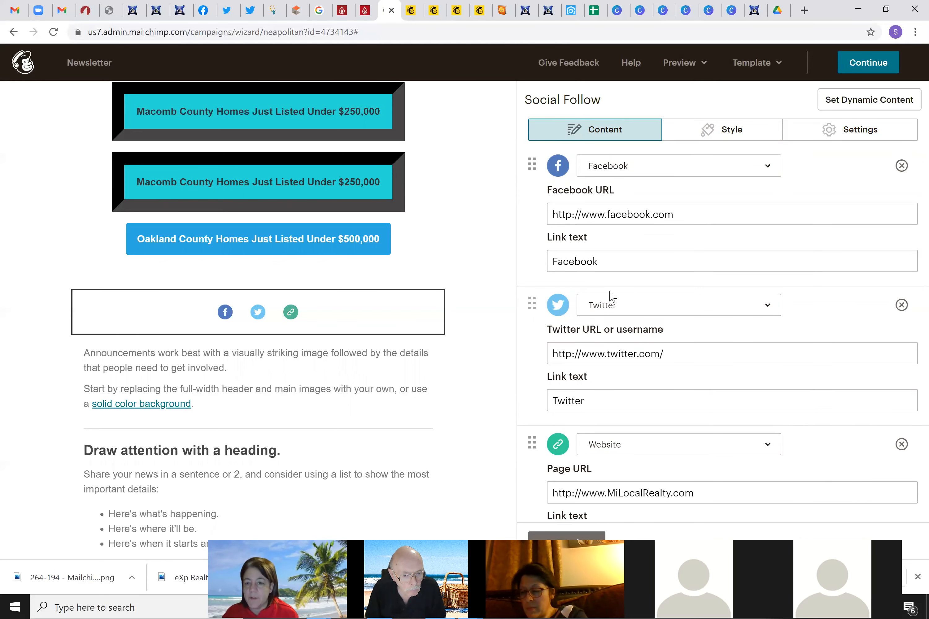
{"action": "scroll", "coordinate": [669, 396], "scroll_direction": "down", "scroll_amount": 3}
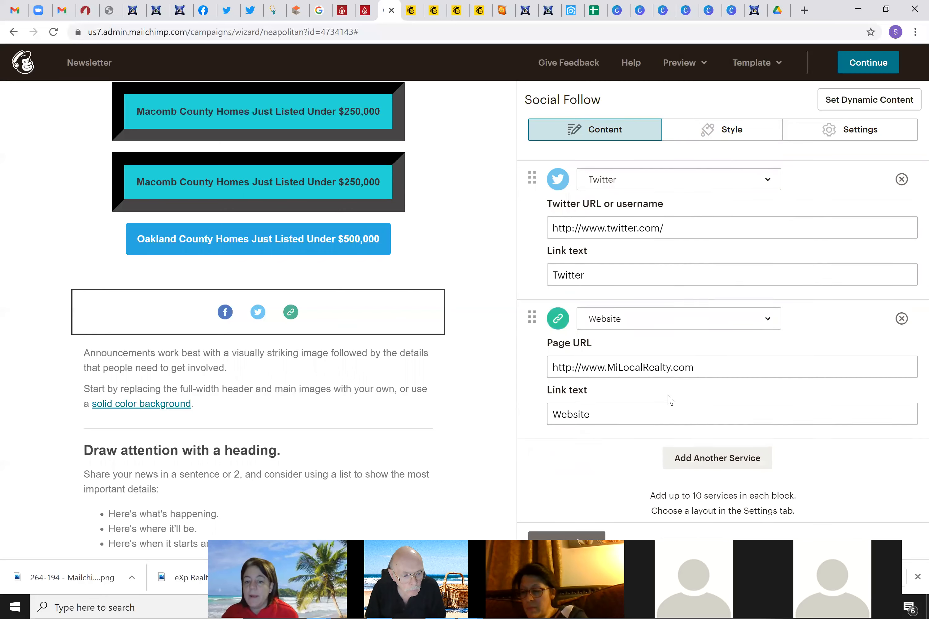
{"action": "scroll", "coordinate": [668, 397], "scroll_direction": "up", "scroll_amount": 2}
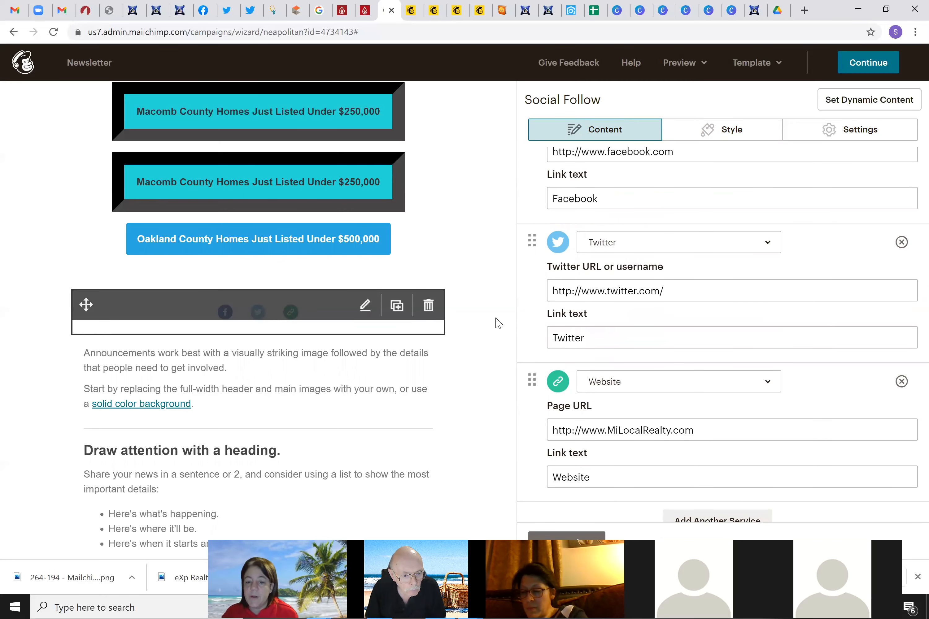
{"action": "scroll", "coordinate": [532, 282], "scroll_direction": "up", "scroll_amount": 2}
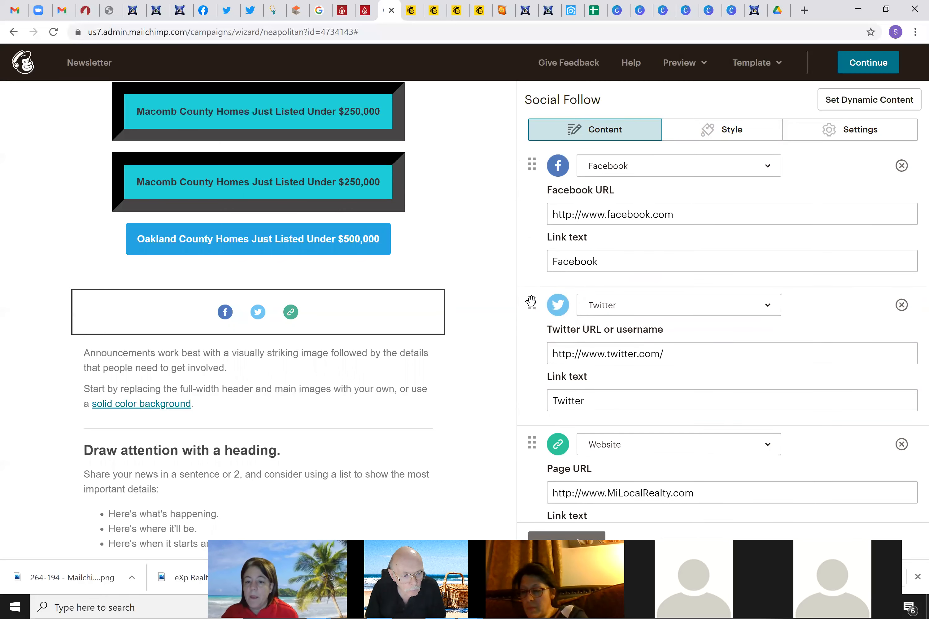
{"action": "left_click_drag", "start_coordinate": [534, 267], "coordinate": [533, 162]}
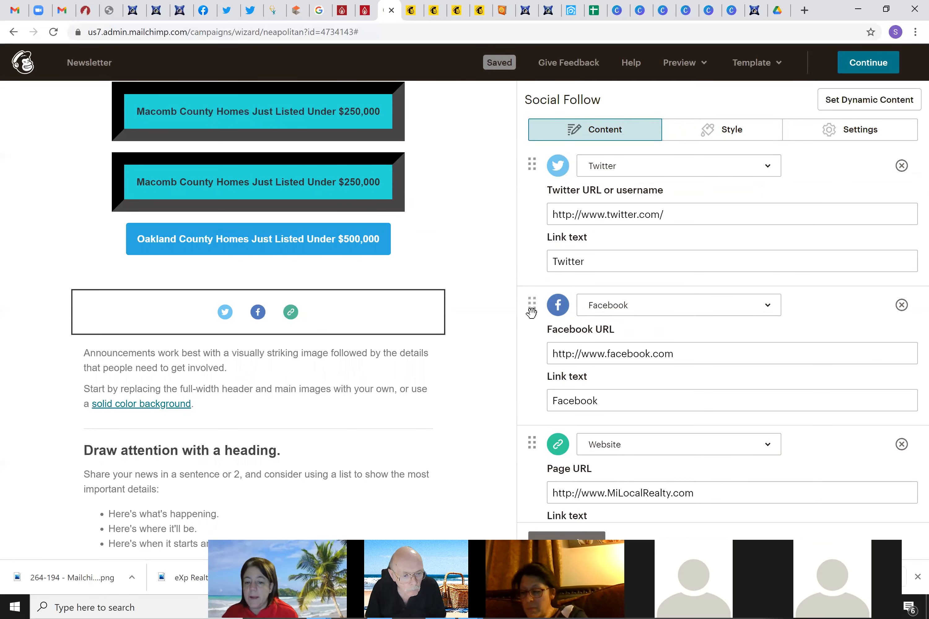
{"action": "left_click_drag", "start_coordinate": [532, 305], "coordinate": [534, 162]}
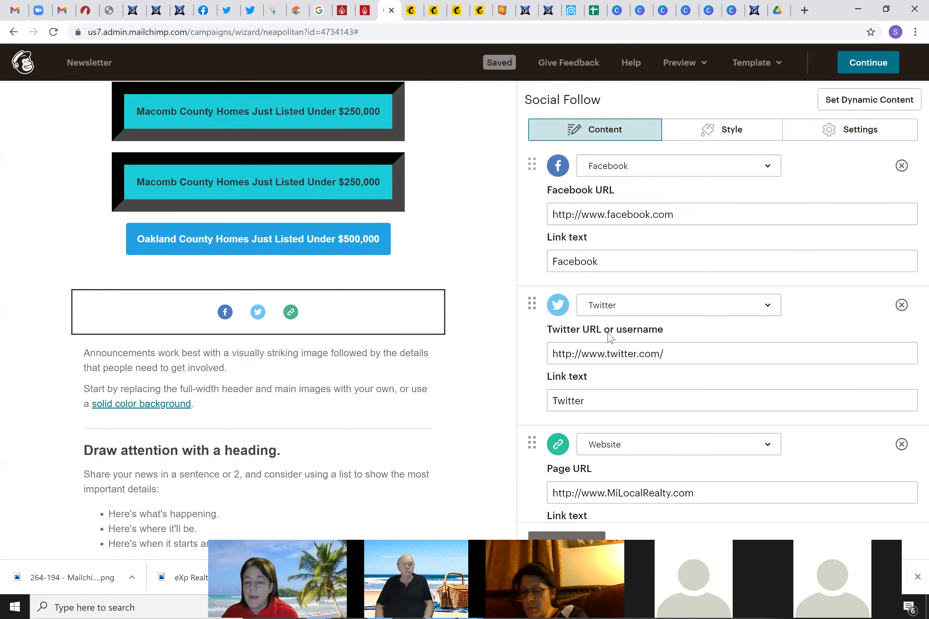
{"action": "scroll", "coordinate": [738, 443], "scroll_direction": "down", "scroll_amount": 3}
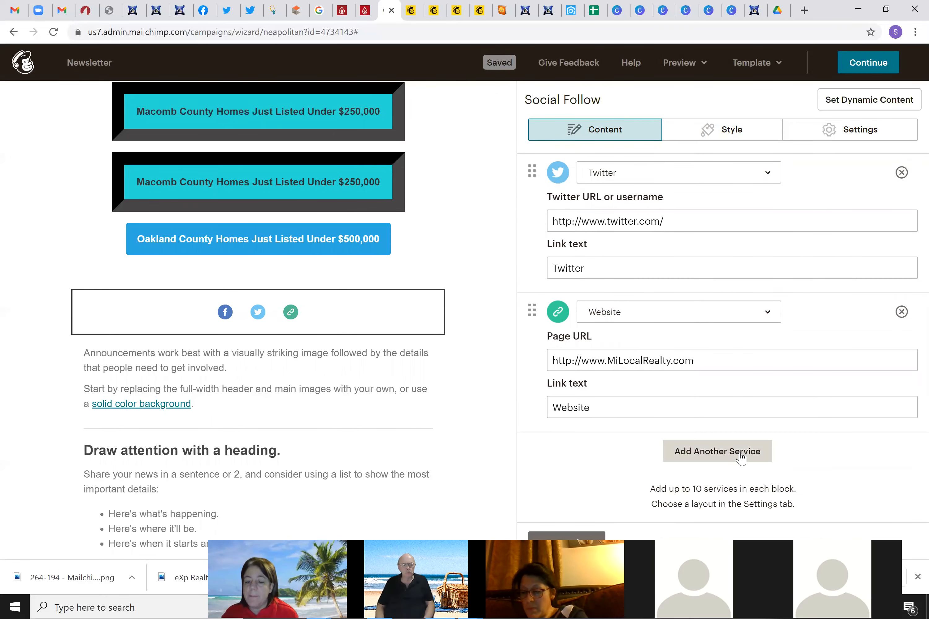
Add another service to the social follow block and set it to YouTube
{"action": "left_click", "coordinate": [724, 456]}
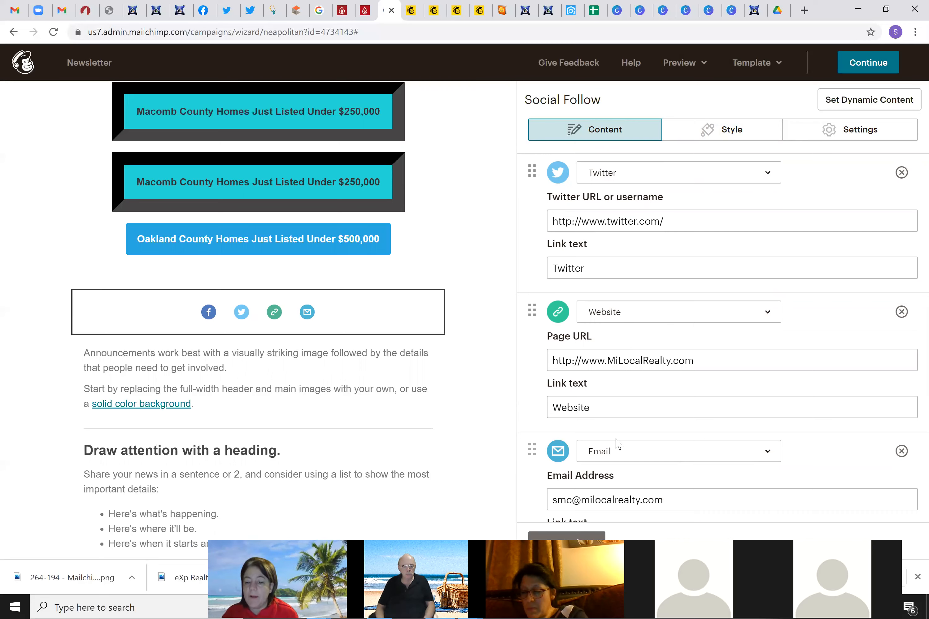
{"action": "left_click", "coordinate": [765, 455]}
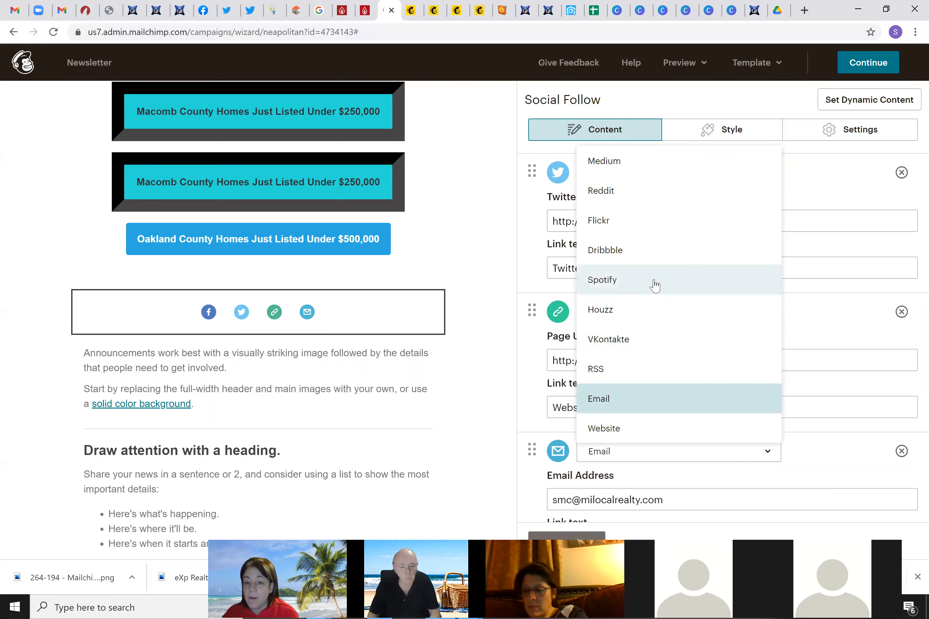
{"action": "scroll", "coordinate": [656, 338], "scroll_direction": "up", "scroll_amount": 3}
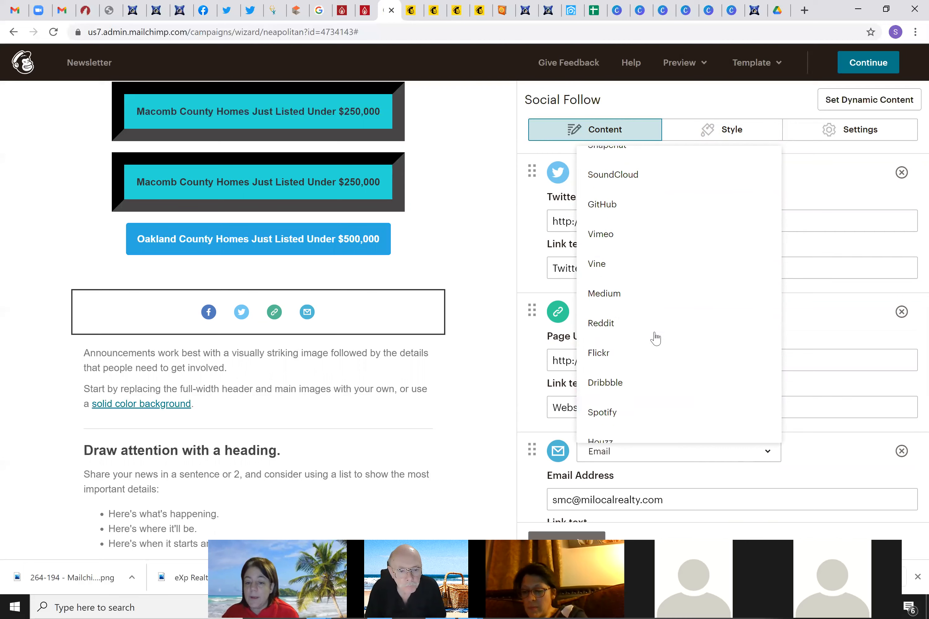
{"action": "scroll", "coordinate": [656, 338], "scroll_direction": "up", "scroll_amount": 5}
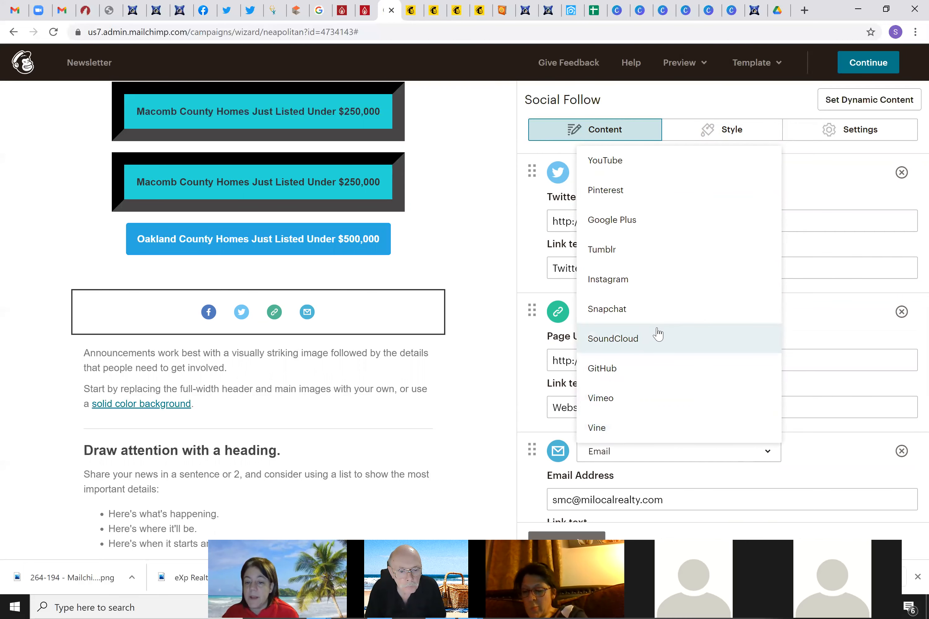
{"action": "scroll", "coordinate": [657, 334], "scroll_direction": "up", "scroll_amount": 3}
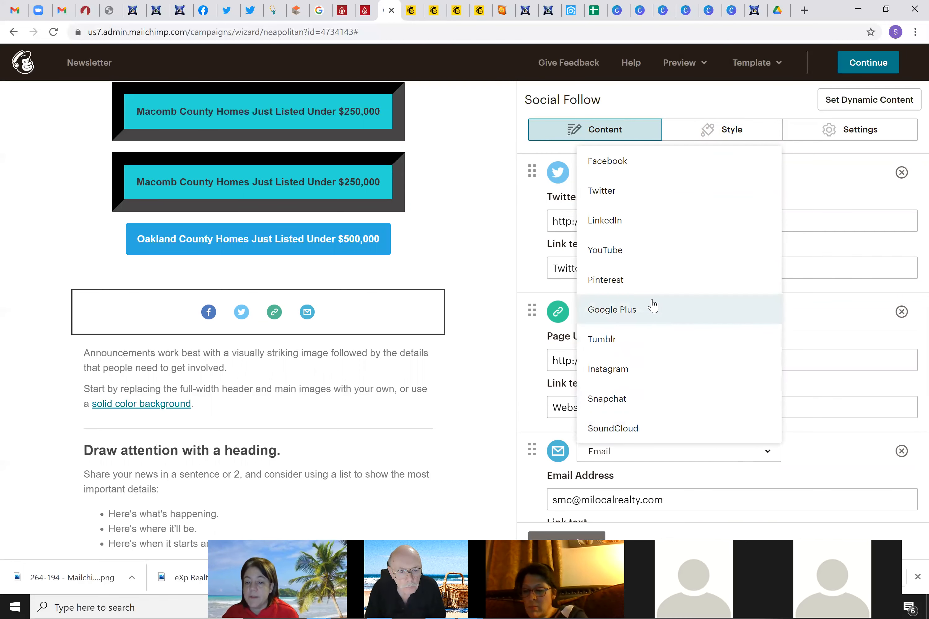
{"action": "left_click", "coordinate": [622, 251]}
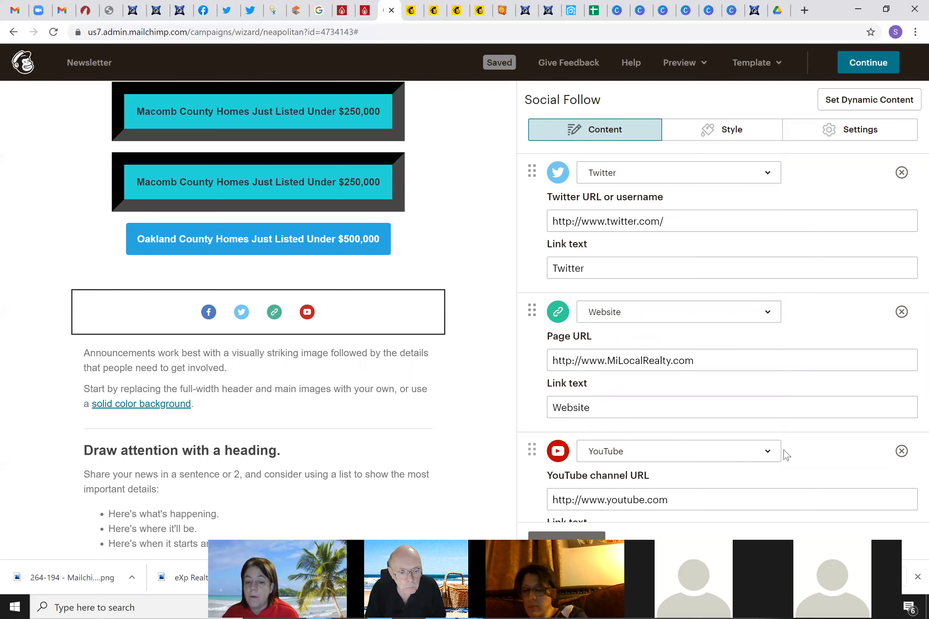
{"action": "scroll", "coordinate": [785, 454], "scroll_direction": "up", "scroll_amount": 3}
{"action": "scroll", "coordinate": [782, 451], "scroll_direction": "down", "scroll_amount": 4}
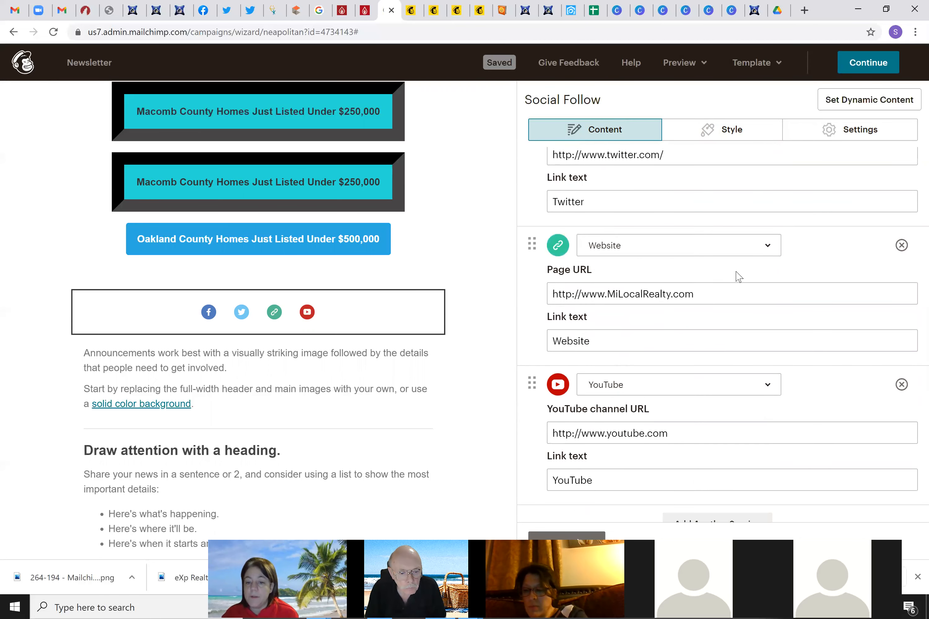
{"action": "scroll", "coordinate": [735, 278], "scroll_direction": "down", "scroll_amount": 2}
{"action": "scroll", "coordinate": [732, 276], "scroll_direction": "up", "scroll_amount": 5}
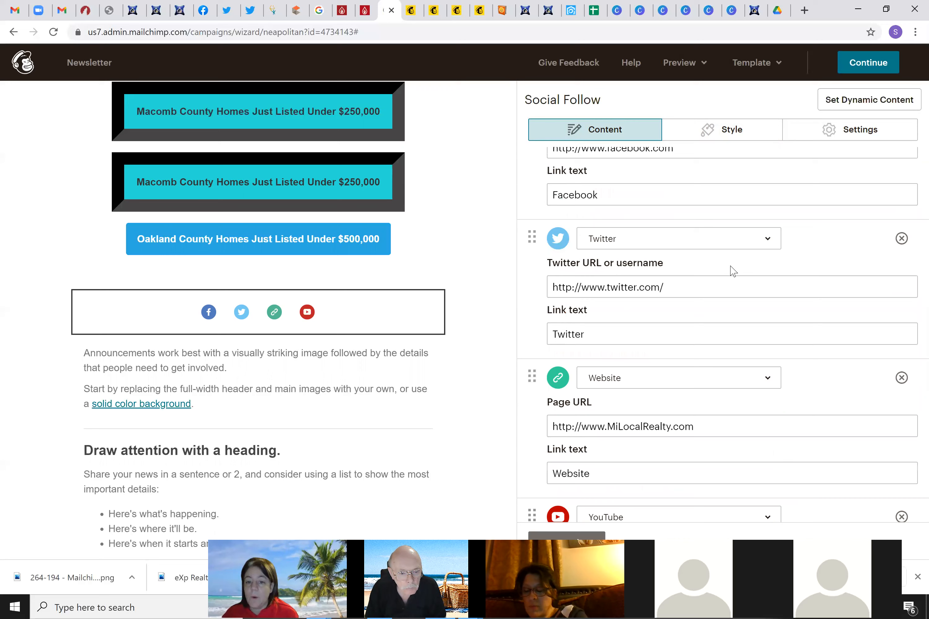
Replace the Twitter entry with LinkedIn and select the placeholder Facebook address
{"action": "left_click", "coordinate": [767, 240]}
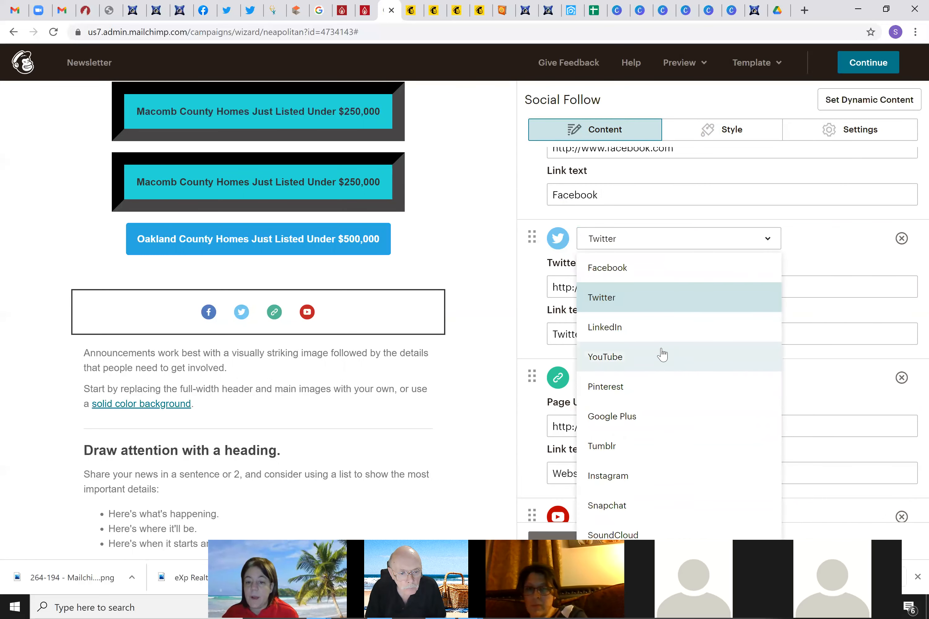
{"action": "left_click", "coordinate": [655, 337]}
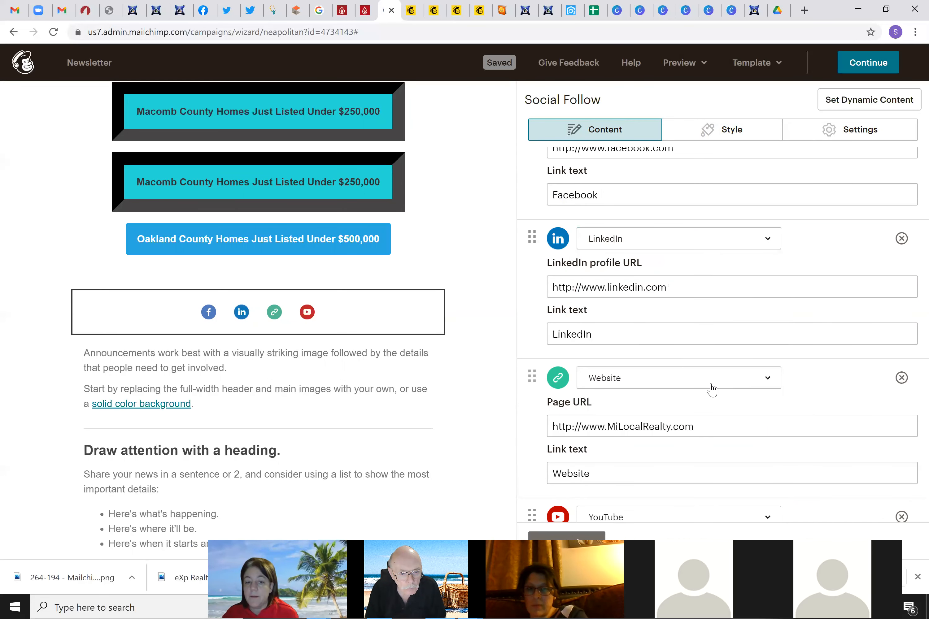
{"action": "mouse_move", "coordinate": [258, 322]}
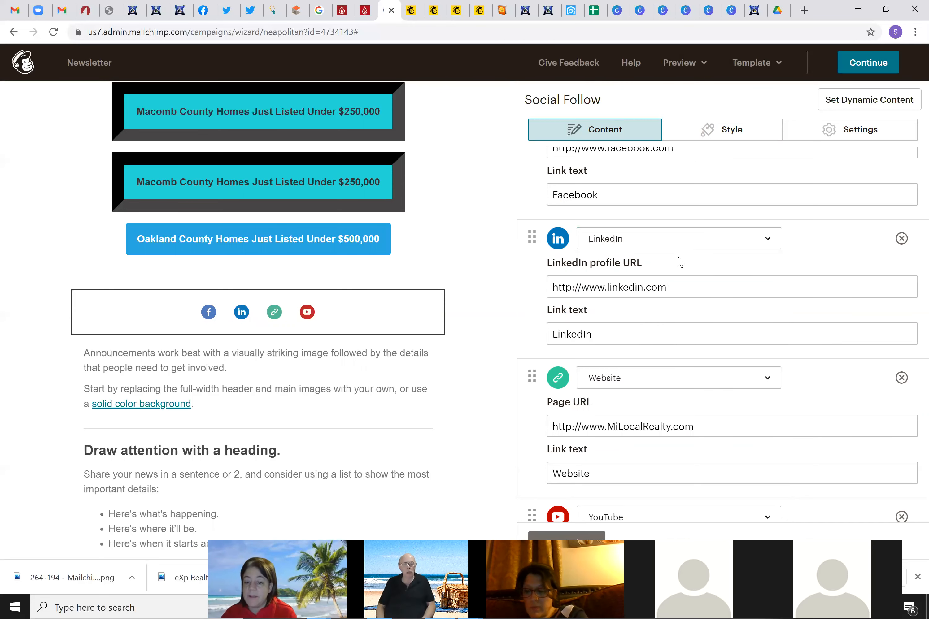
{"action": "scroll", "coordinate": [694, 298], "scroll_direction": "up", "scroll_amount": 2}
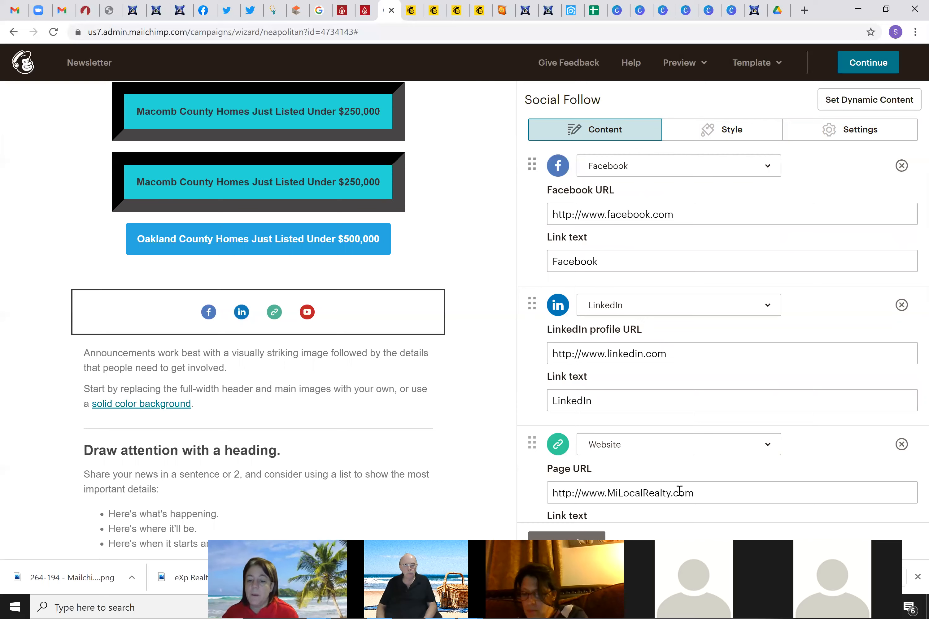
{"action": "left_click_drag", "start_coordinate": [704, 213], "coordinate": [568, 210]}
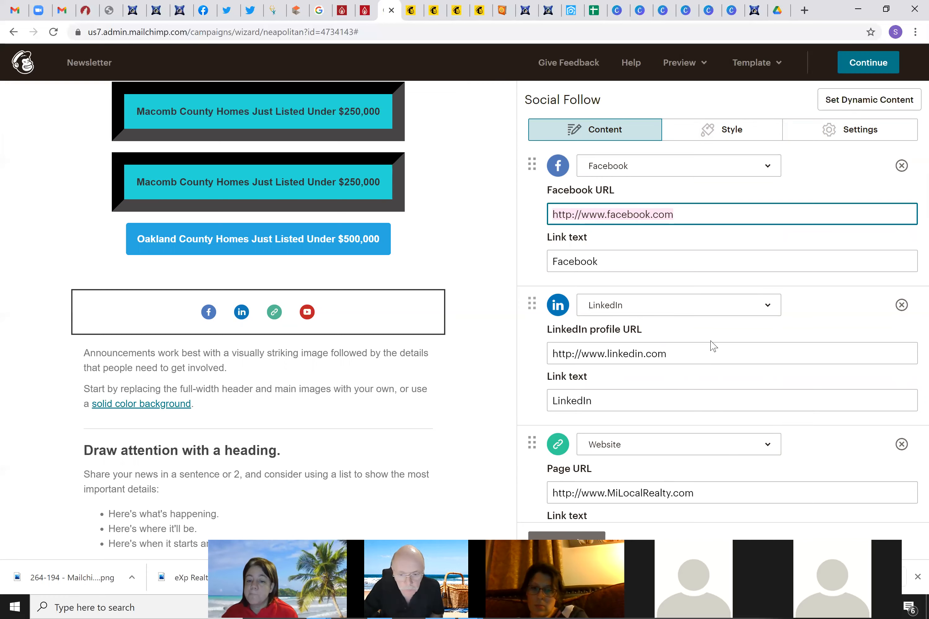
{"action": "scroll", "coordinate": [707, 412], "scroll_direction": "down", "scroll_amount": 6}
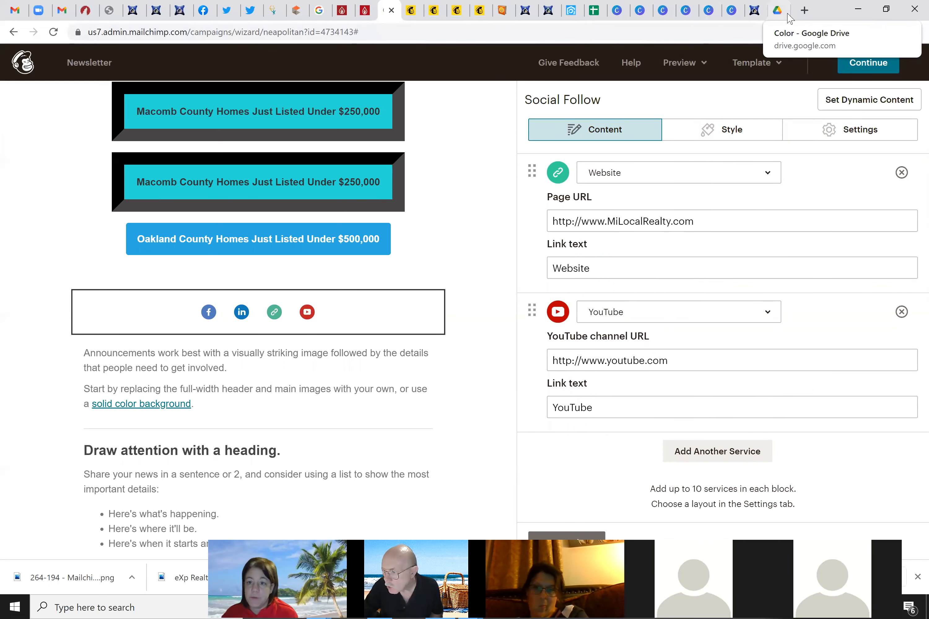
Open youtube.com in a new tab and copy the account's own channel page address
{"action": "left_click", "coordinate": [804, 11]}
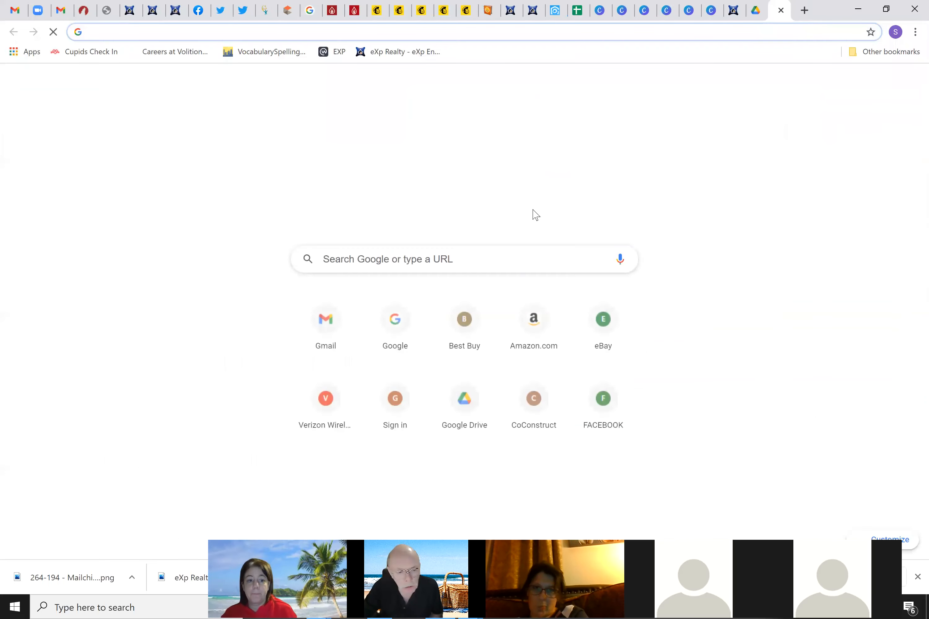
{"action": "type", "text": "youtube.com"}
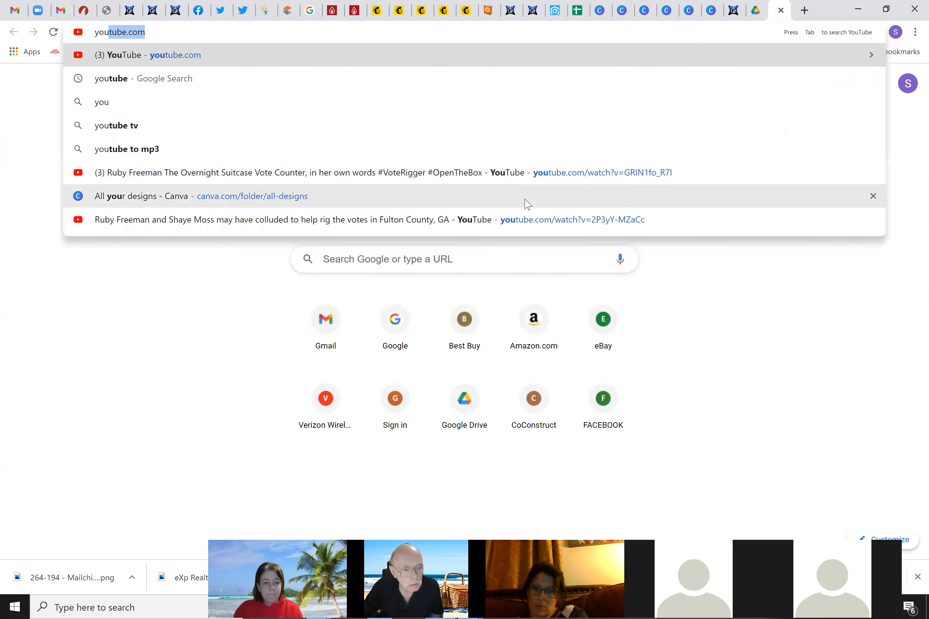
{"action": "key", "text": "Return"}
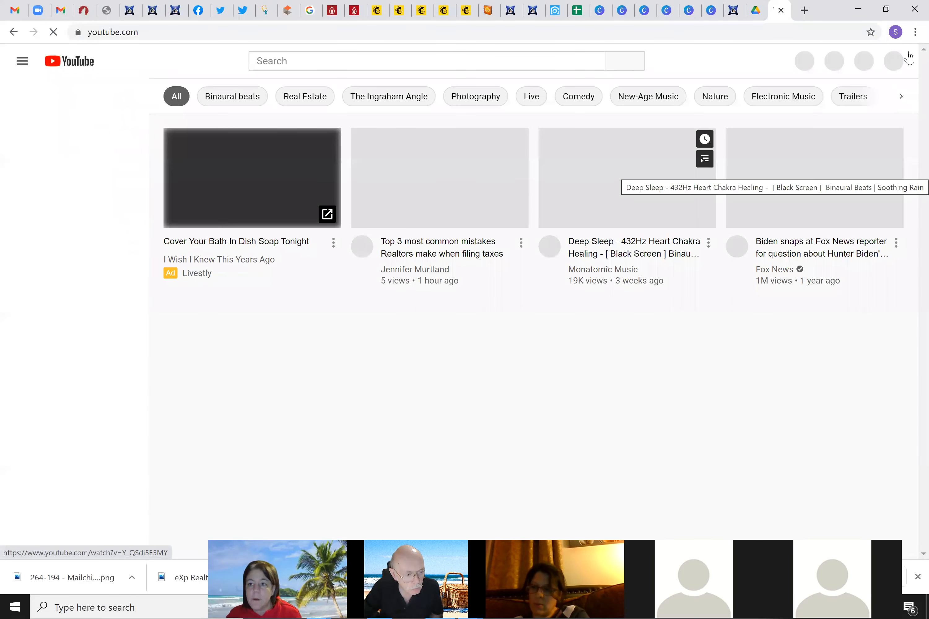
{"action": "left_click", "coordinate": [891, 62]}
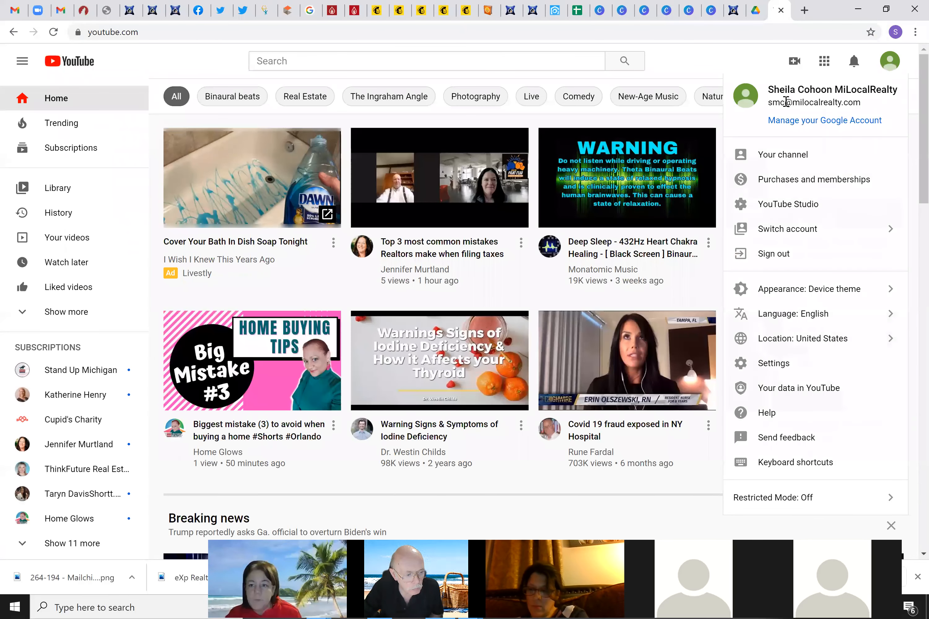
{"action": "left_click", "coordinate": [801, 163]}
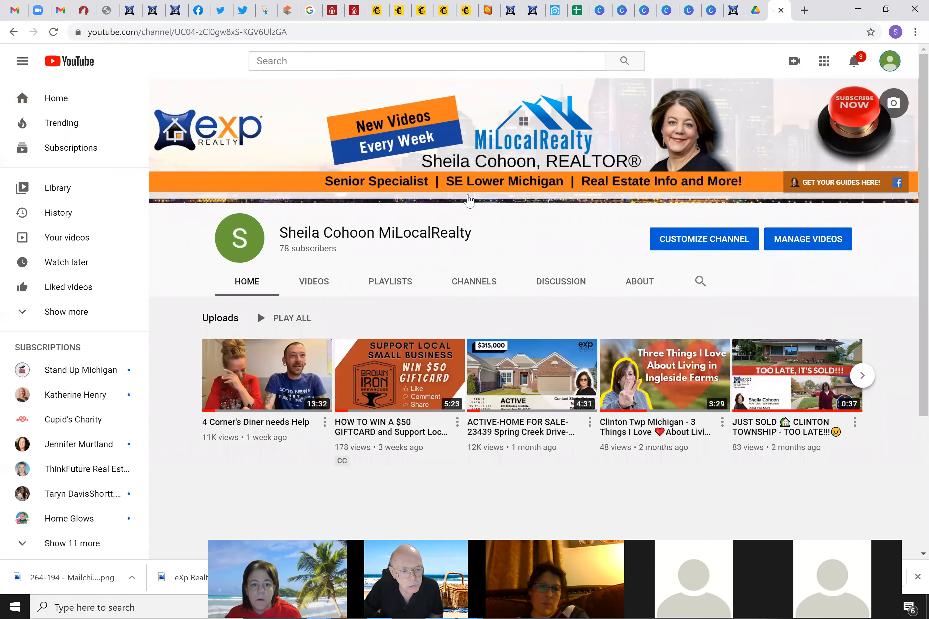
{"action": "key", "text": "ctrl+l"}
{"action": "key", "text": "ctrl+c"}
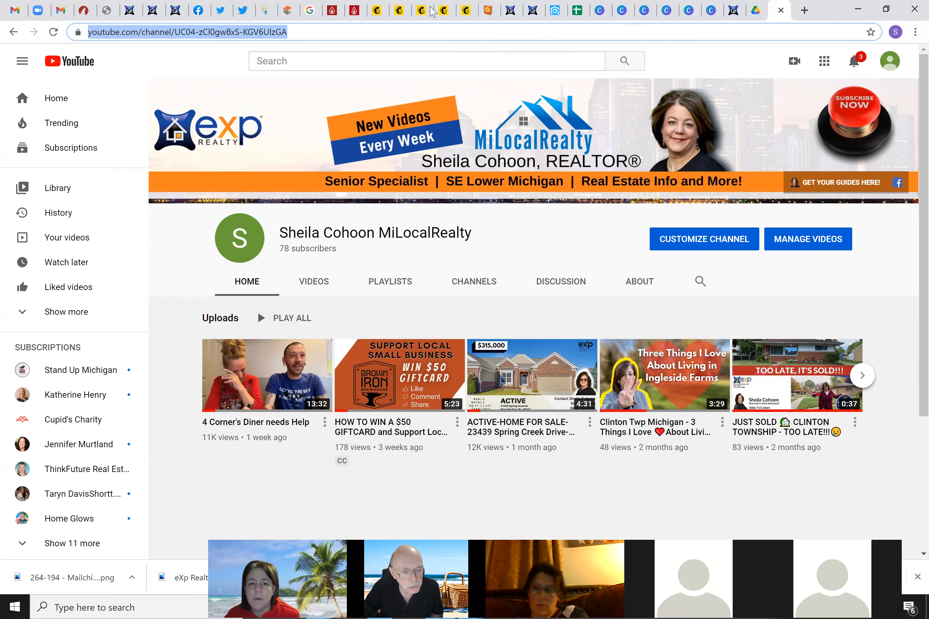
{"action": "left_click", "coordinate": [377, 10]}
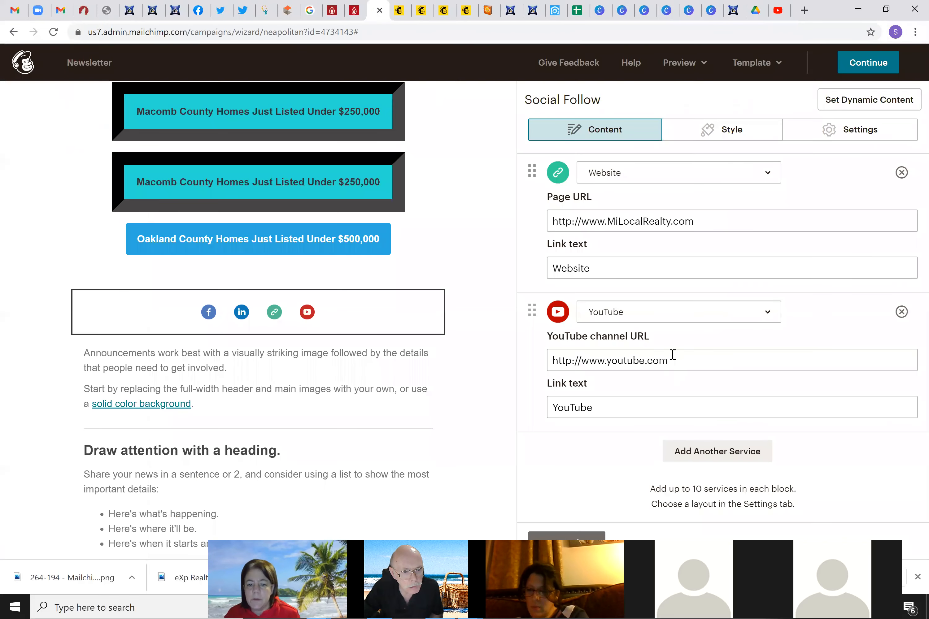
Paste the copied channel address into the YouTube entry's URL field and save the block
{"action": "triple_click", "coordinate": [675, 360]}
{"action": "key", "text": "ctrl+v"}
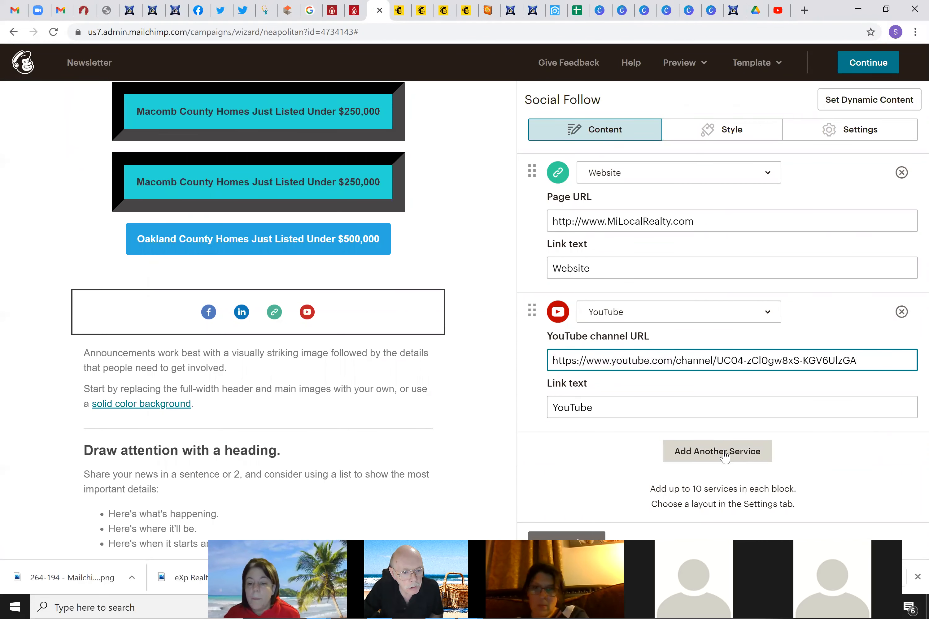
{"action": "left_click", "coordinate": [602, 535]}
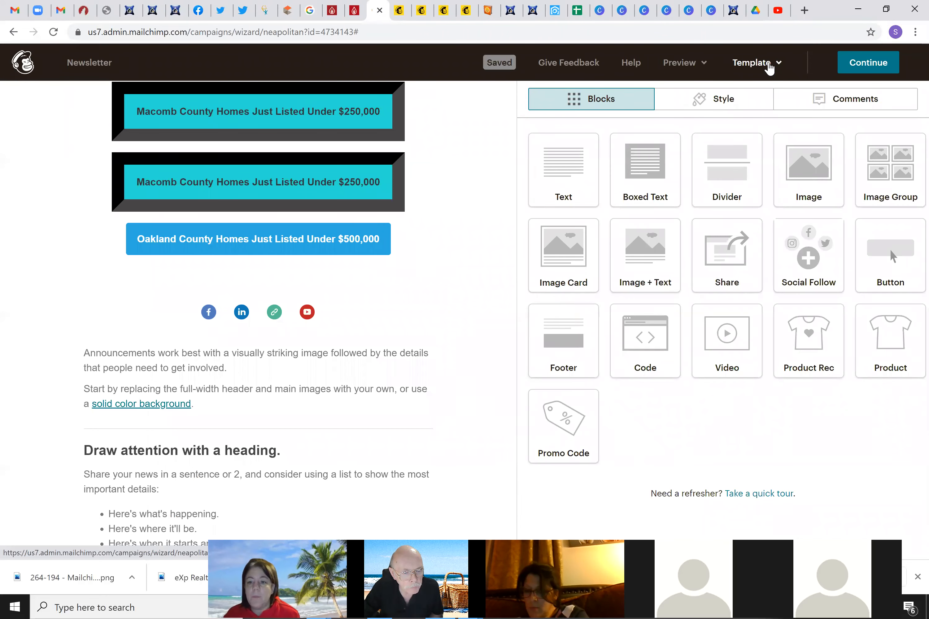
Preview the newsletter and check where the YouTube icon links to
{"action": "mouse_move", "coordinate": [685, 64]}
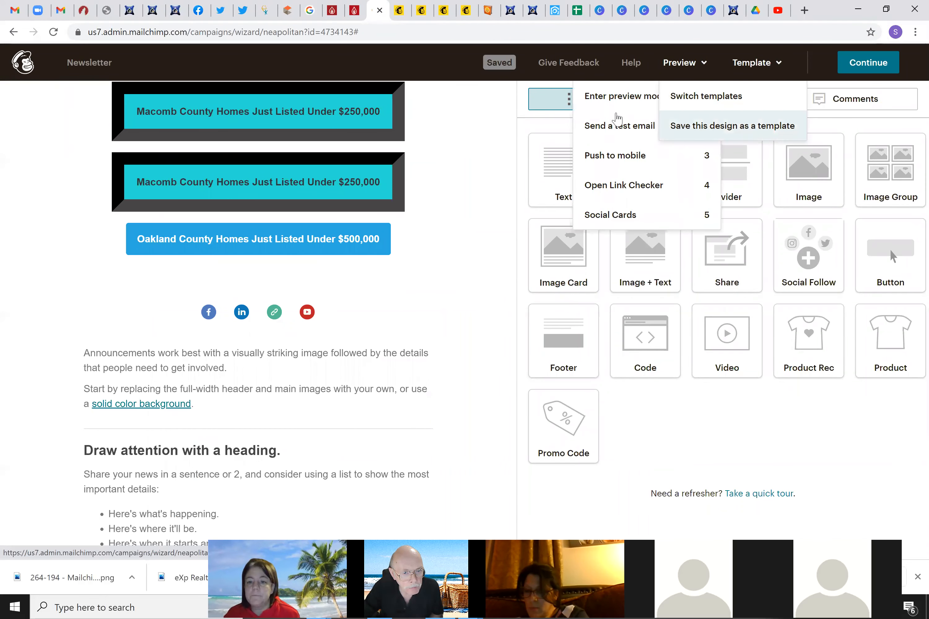
{"action": "left_click", "coordinate": [617, 96]}
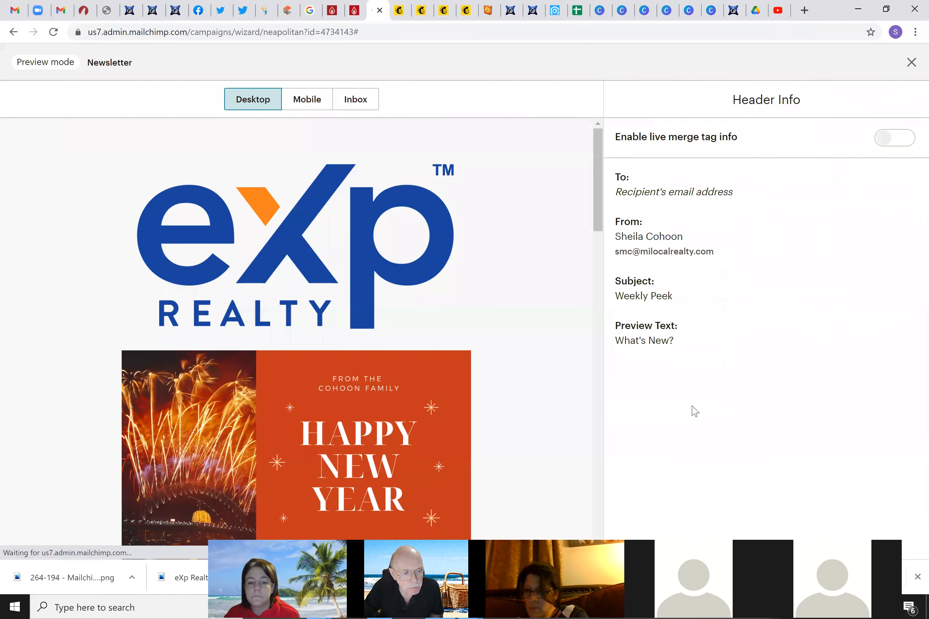
{"action": "scroll", "coordinate": [509, 368], "scroll_direction": "down", "scroll_amount": 20}
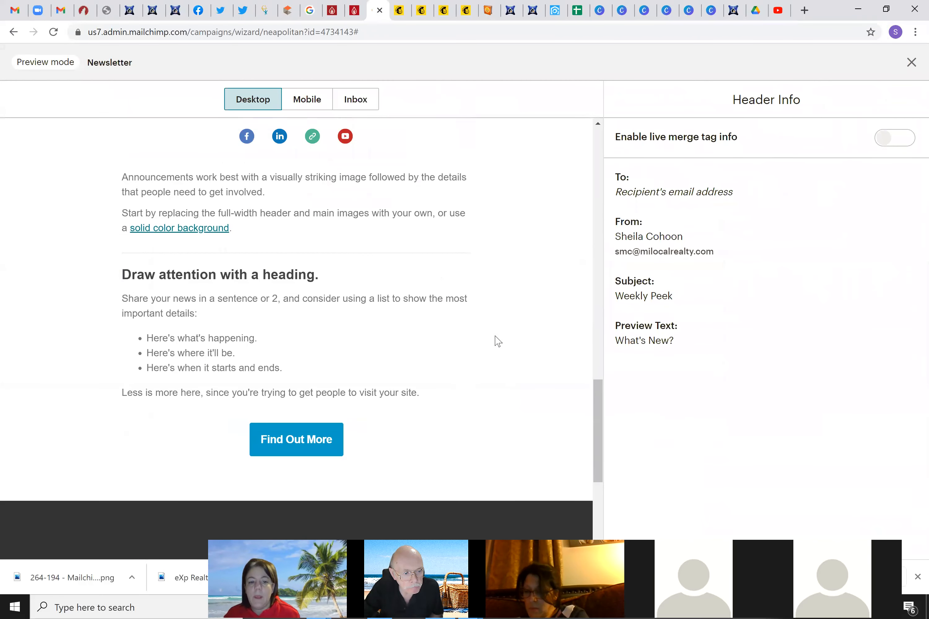
{"action": "scroll", "coordinate": [498, 341], "scroll_direction": "up", "scroll_amount": 2}
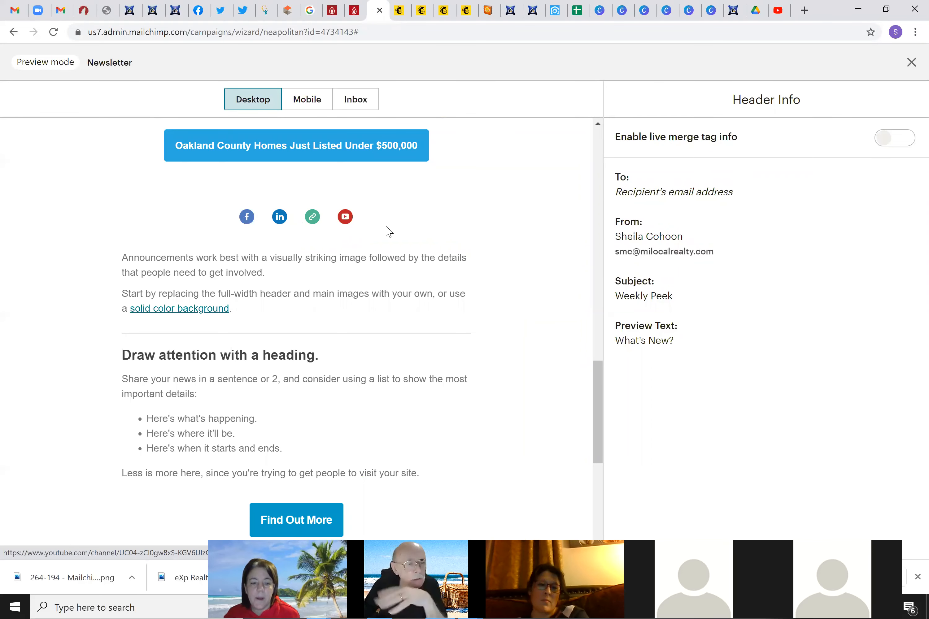
{"action": "left_click", "coordinate": [346, 219]}
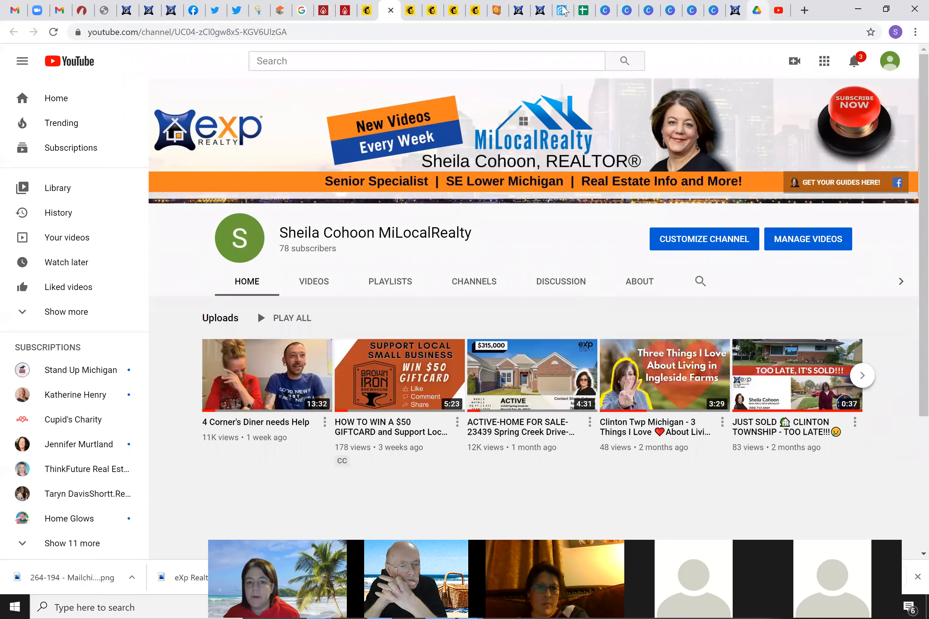
{"action": "left_click", "coordinate": [366, 13]}
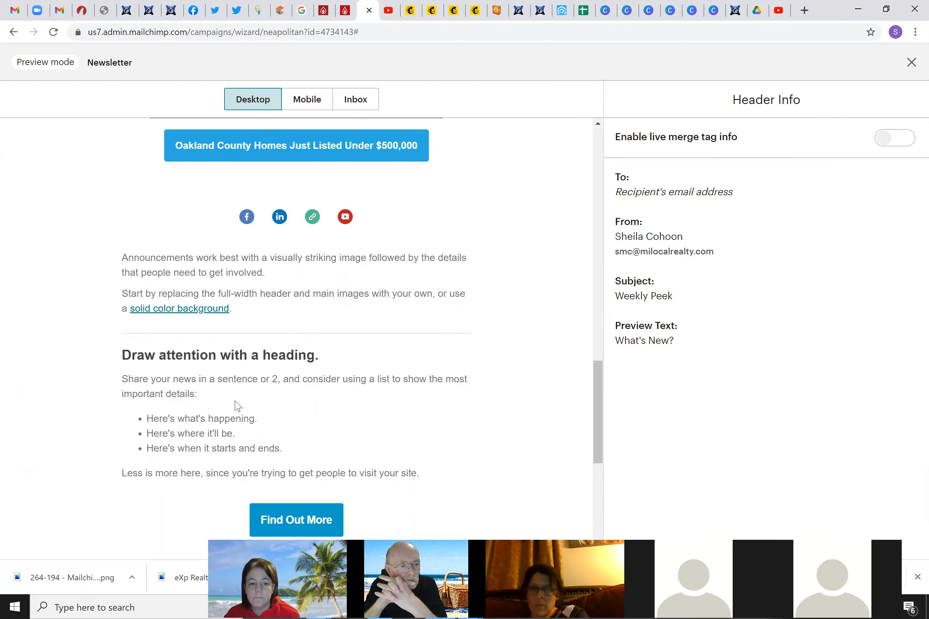
Confirm the website icon opens the MiLocalRealty homepage, then close the preview
{"action": "left_click", "coordinate": [312, 218]}
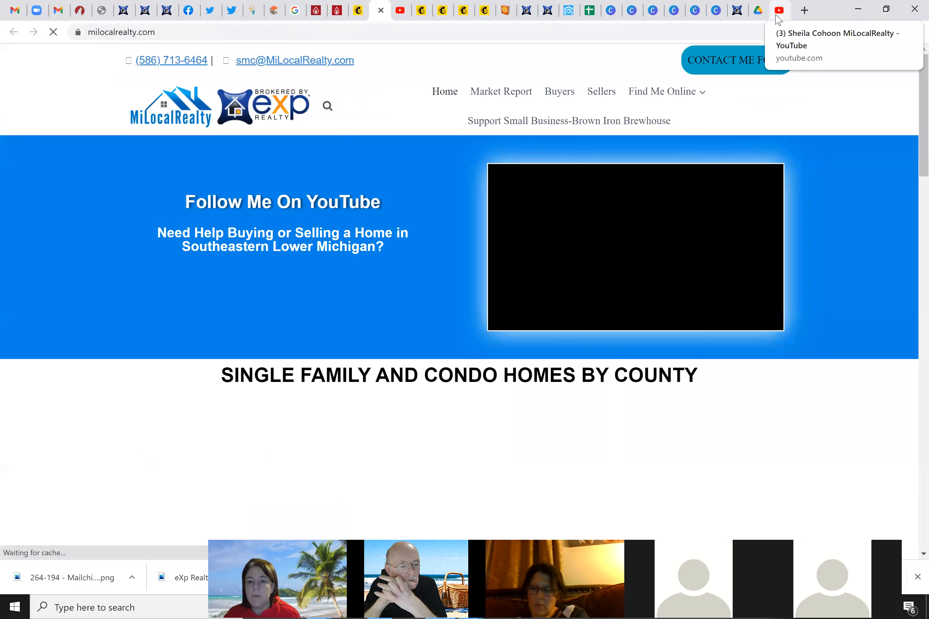
{"action": "left_click", "coordinate": [358, 10]}
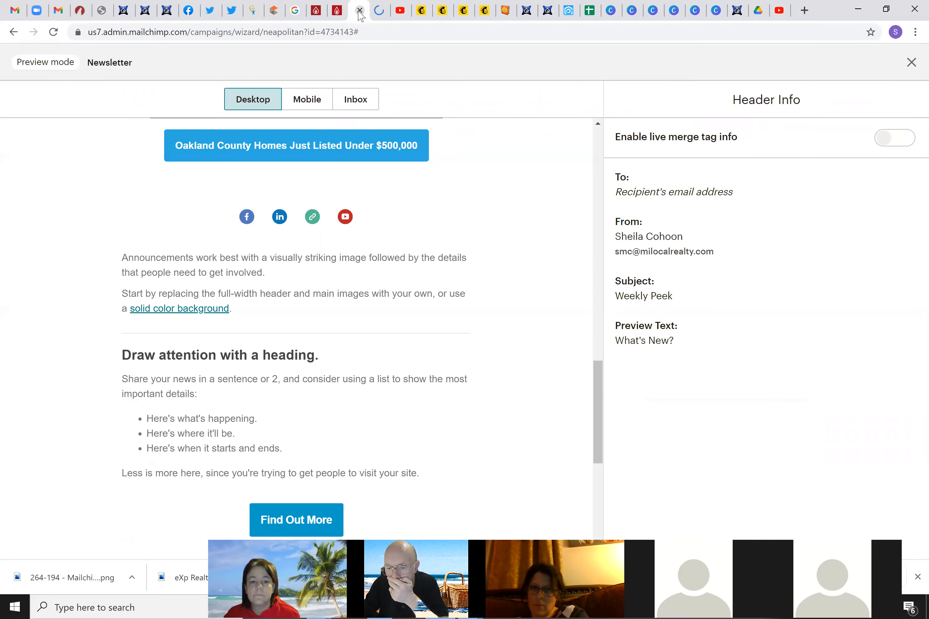
{"action": "scroll", "coordinate": [574, 373], "scroll_direction": "down", "scroll_amount": 5}
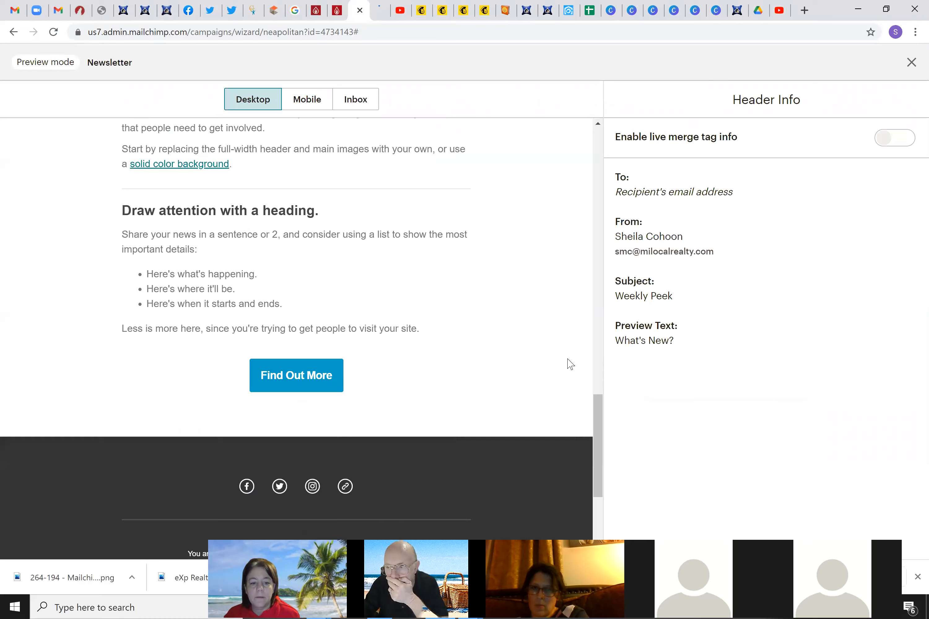
{"action": "left_click", "coordinate": [911, 62]}
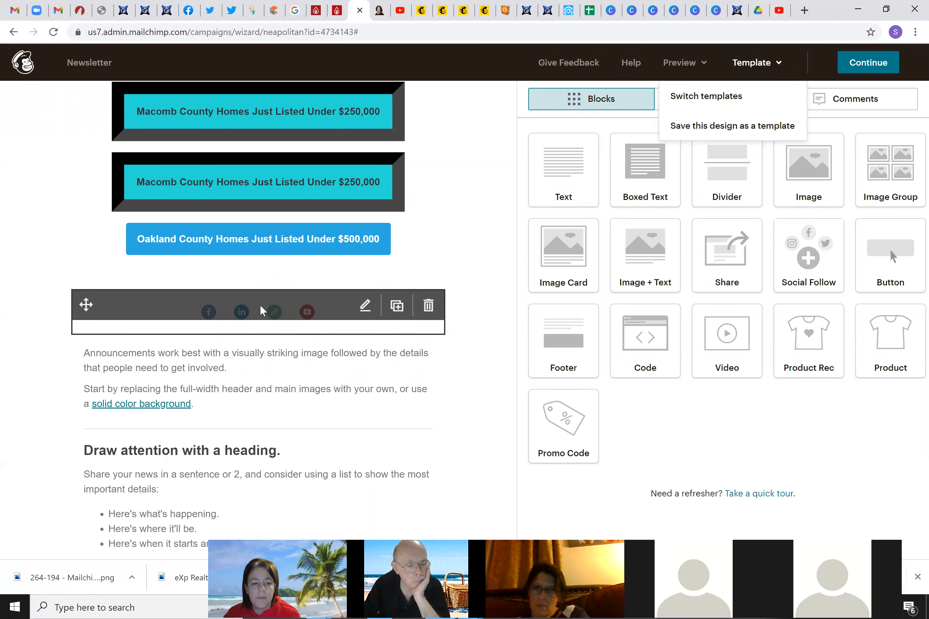
Drag the social icons block down below the announcement text
{"action": "left_click", "coordinate": [96, 308]}
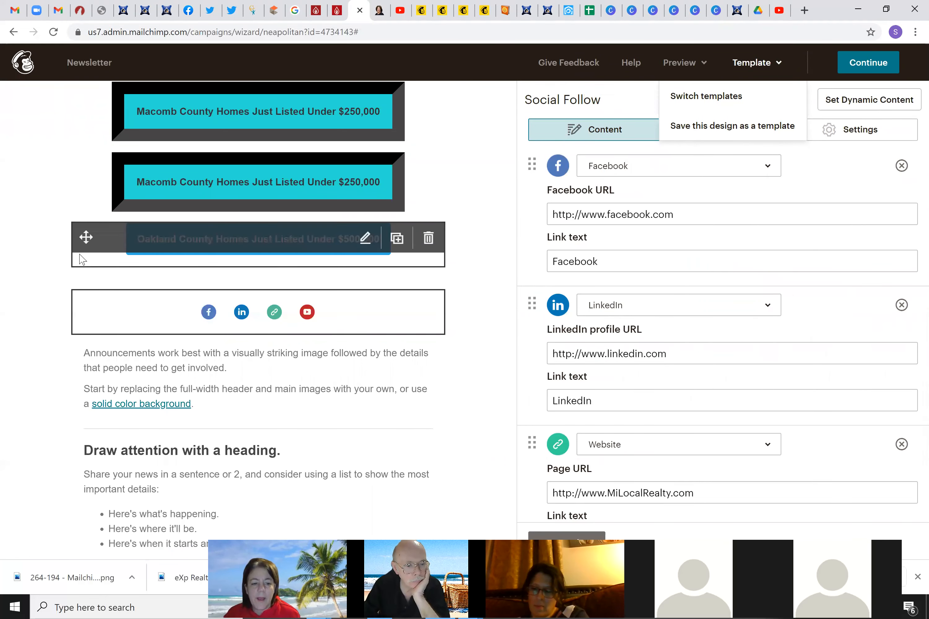
{"action": "left_click", "coordinate": [82, 259]}
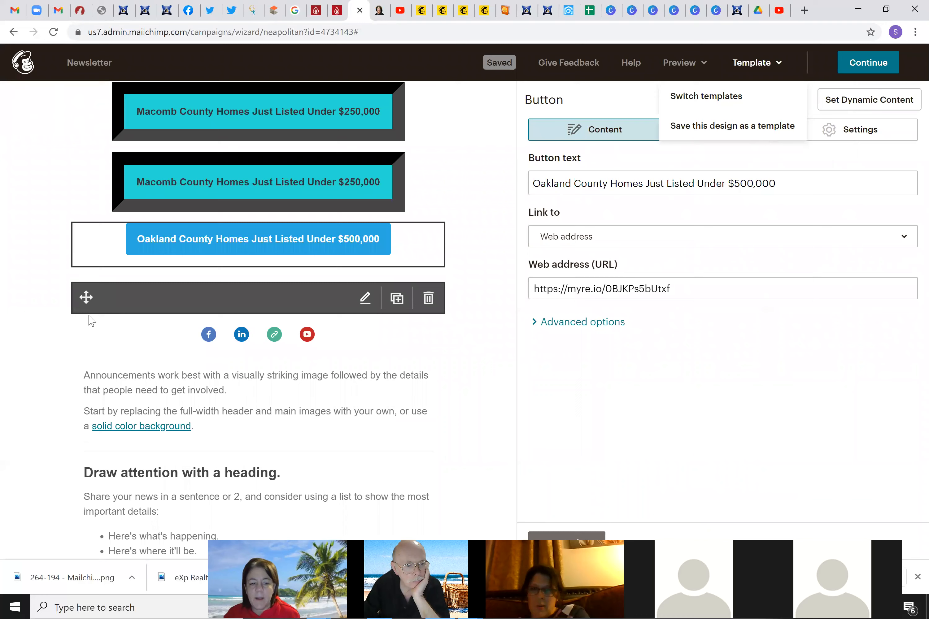
{"action": "left_click_drag", "start_coordinate": [86, 300], "coordinate": [114, 384]}
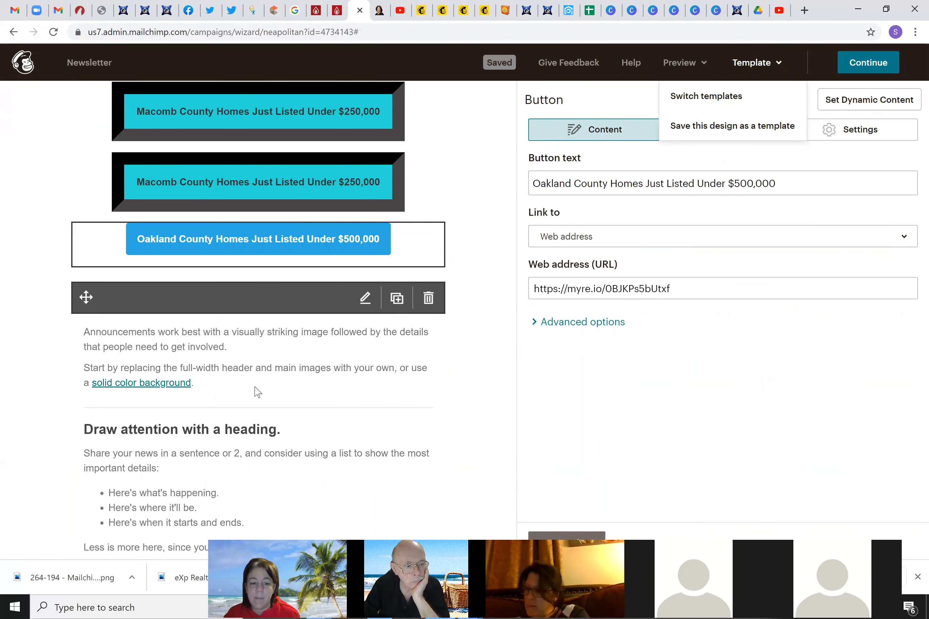
{"action": "scroll", "coordinate": [202, 328], "scroll_direction": "up", "scroll_amount": 4}
{"action": "scroll", "coordinate": [202, 329], "scroll_direction": "down", "scroll_amount": 10}
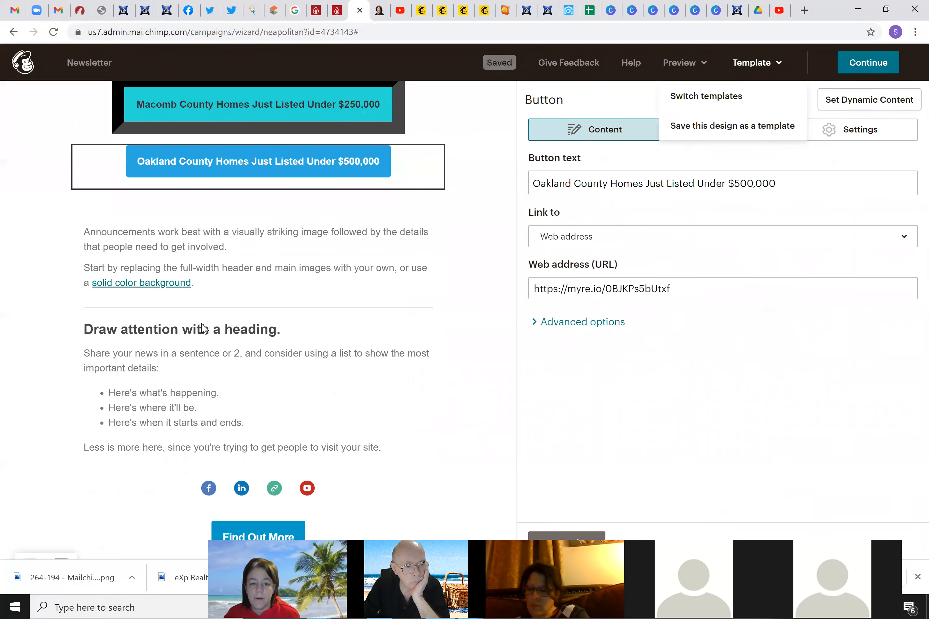
{"action": "scroll", "coordinate": [202, 325], "scroll_direction": "up", "scroll_amount": 5}
{"action": "scroll", "coordinate": [203, 324], "scroll_direction": "up", "scroll_amount": 1}
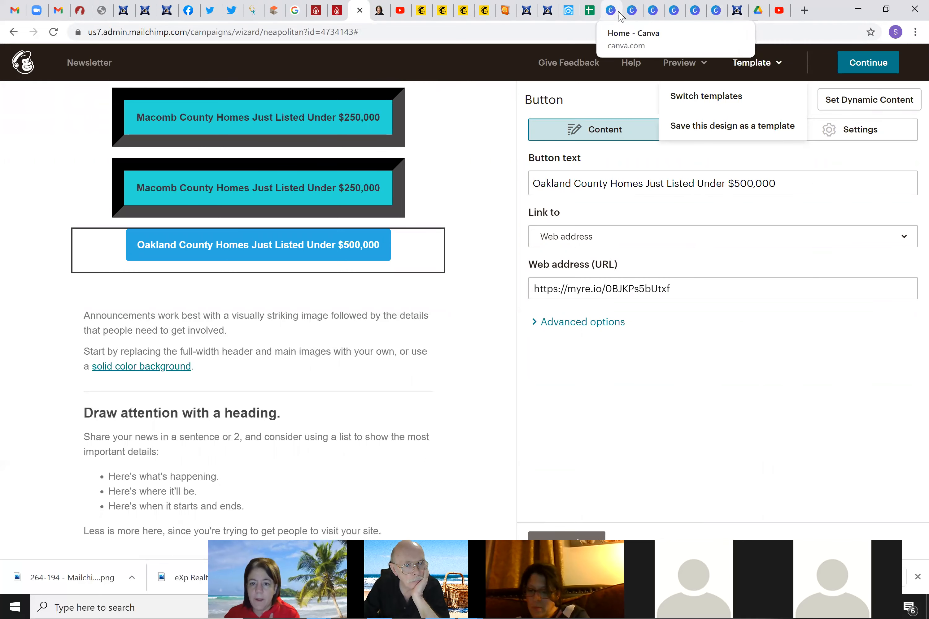
{"action": "left_click", "coordinate": [715, 12]}
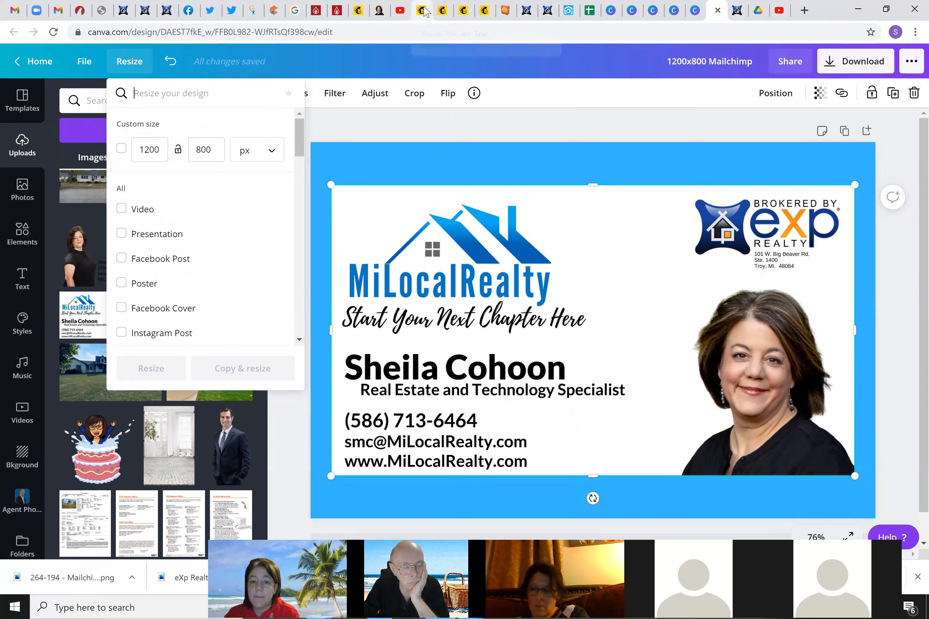
{"action": "left_click", "coordinate": [359, 11]}
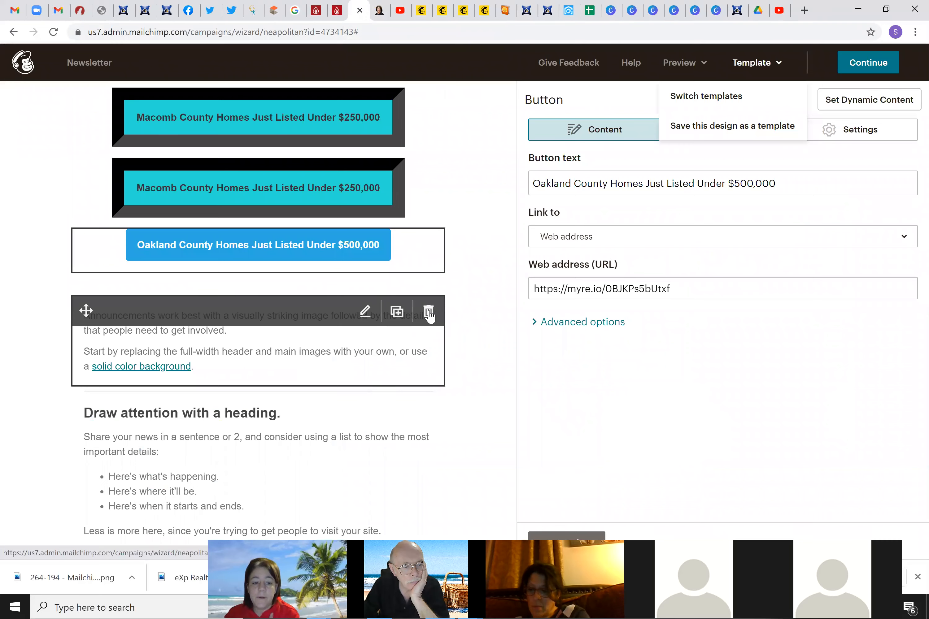
Delete the placeholder announcement text block and confirm the deletion
{"action": "left_click", "coordinate": [429, 310]}
{"action": "left_click", "coordinate": [313, 352]}
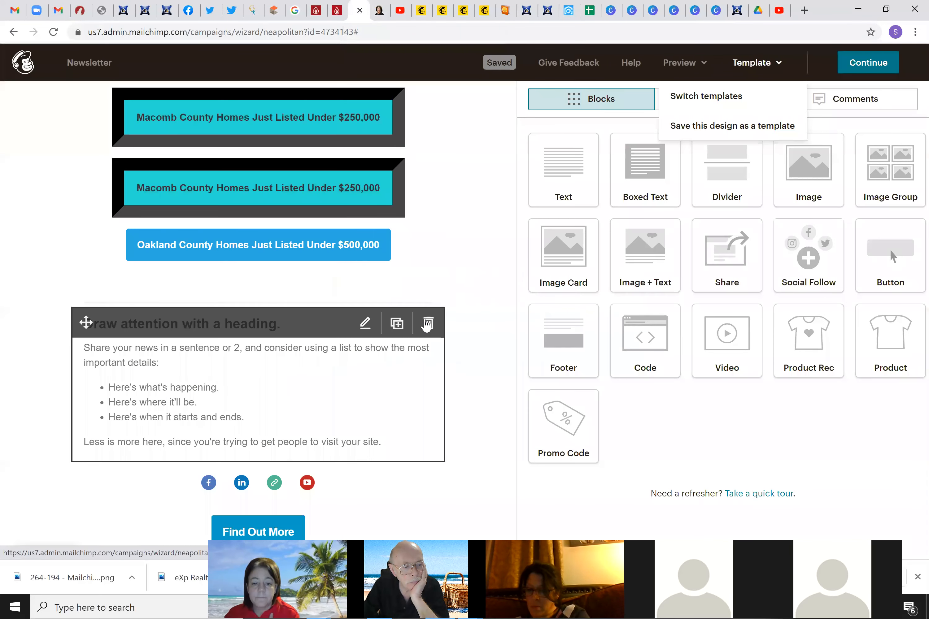
{"action": "left_click", "coordinate": [433, 325]}
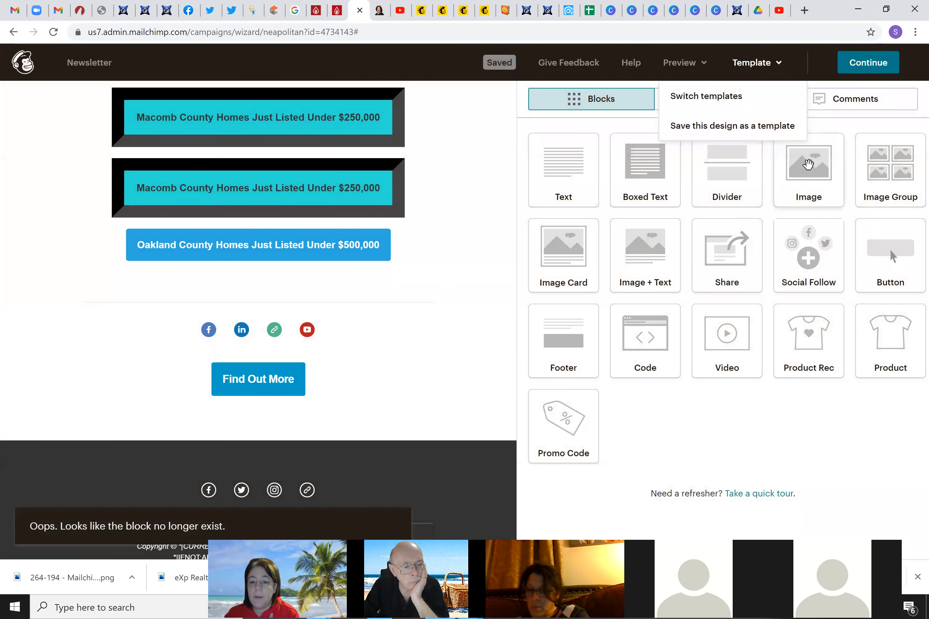
Place an Image block above the social icons with the 1200x800 Mailchimp.png business card, no link
{"action": "left_click_drag", "start_coordinate": [808, 163], "coordinate": [306, 295]}
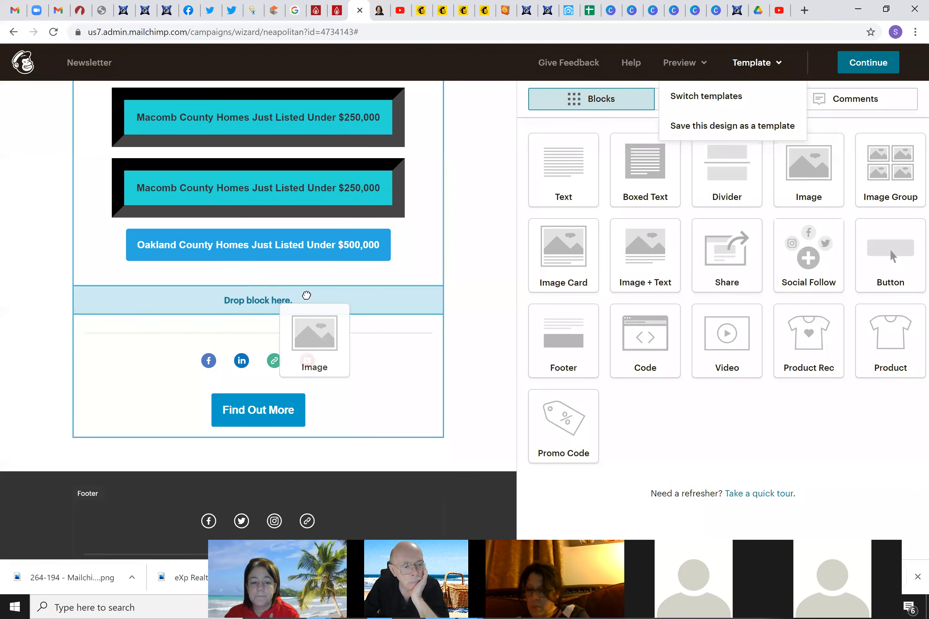
{"action": "left_click_drag", "start_coordinate": [379, 306], "coordinate": [378, 304]}
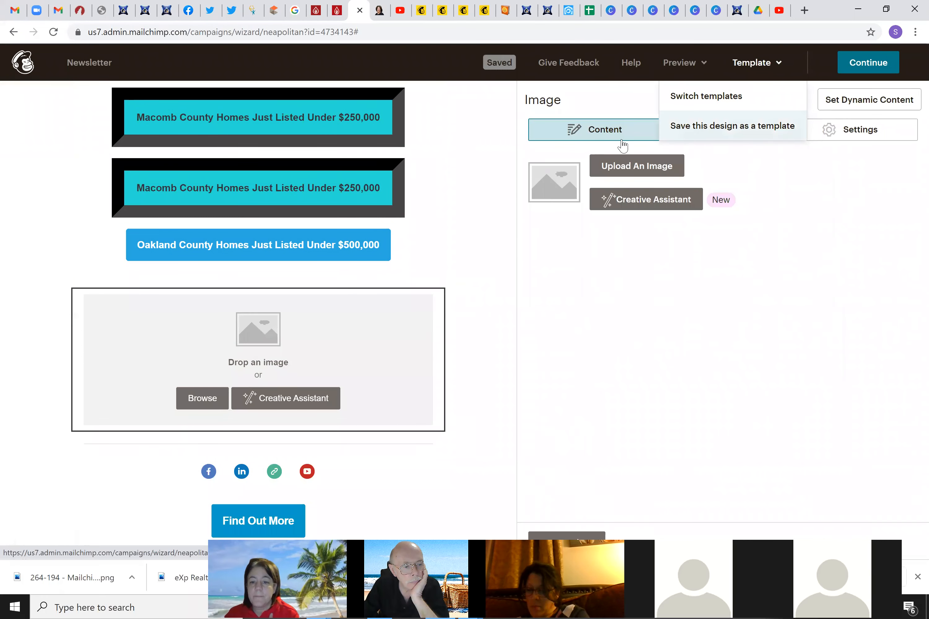
{"action": "left_click", "coordinate": [649, 166]}
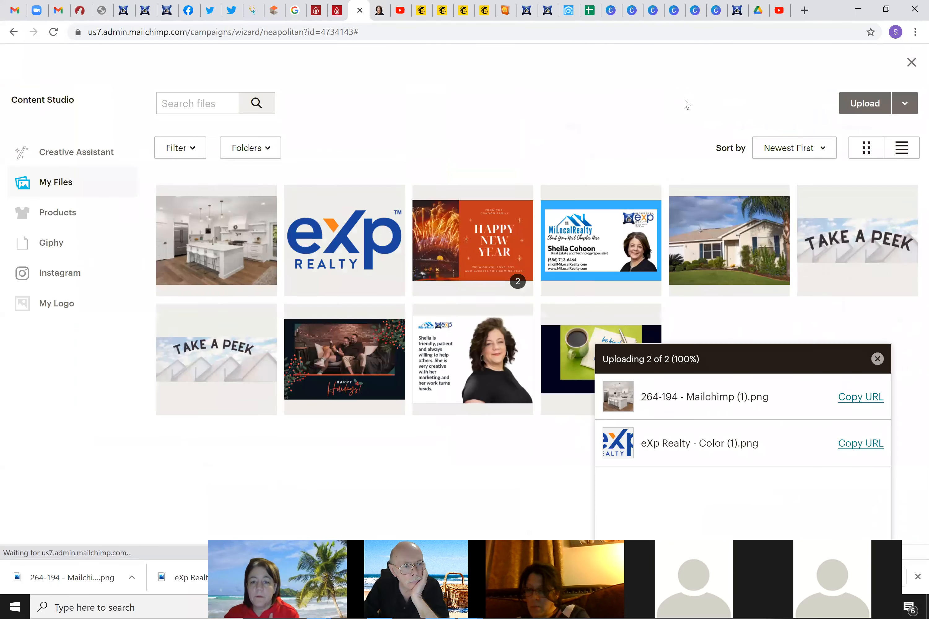
{"action": "left_click", "coordinate": [617, 219]}
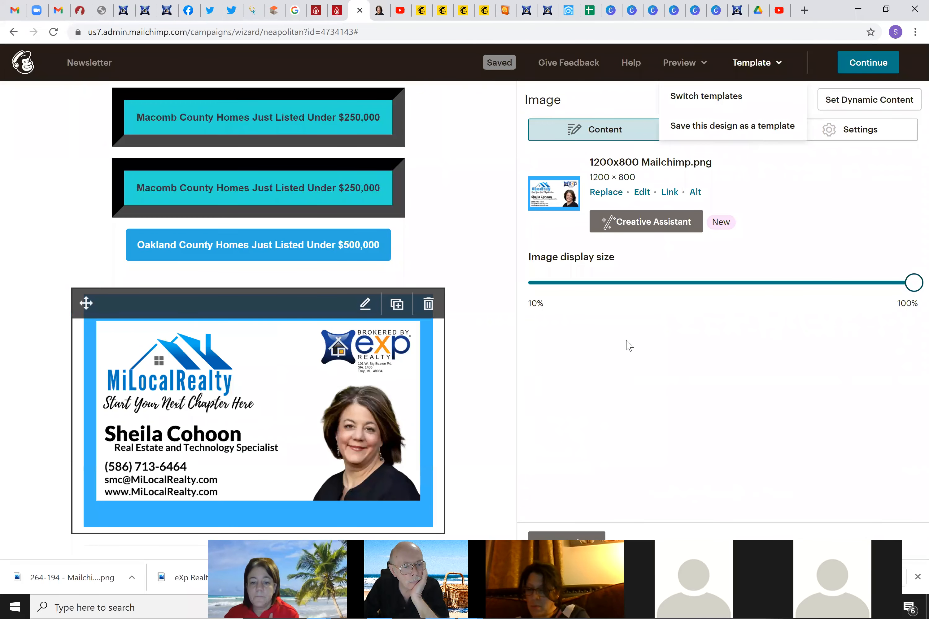
{"action": "left_click", "coordinate": [669, 193]}
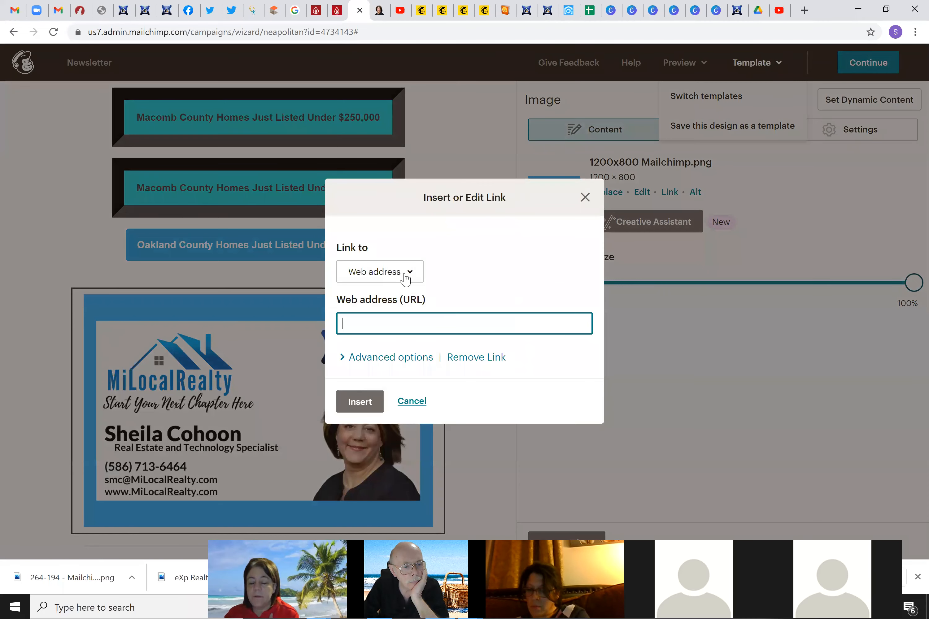
{"action": "left_click", "coordinate": [415, 278]}
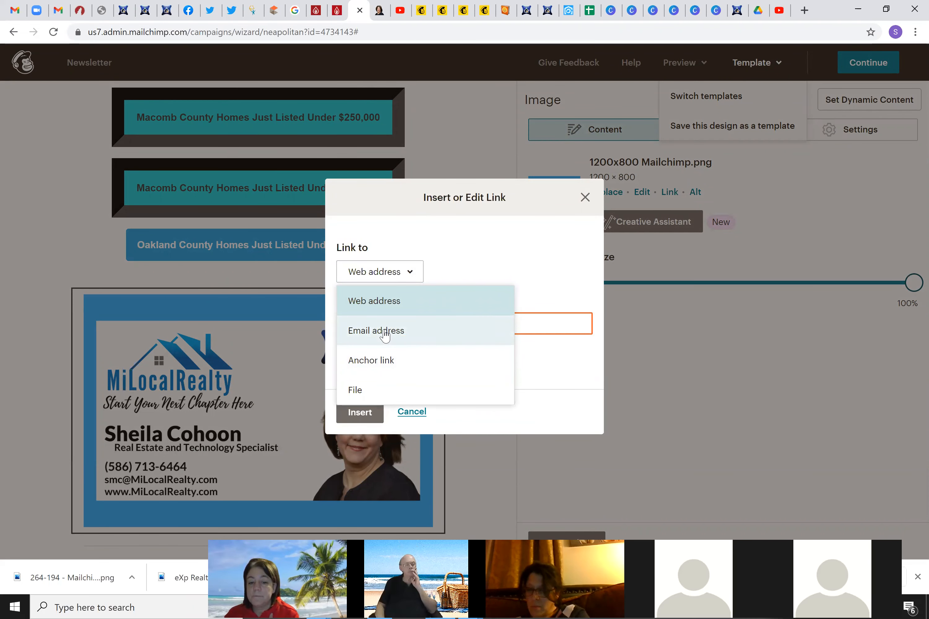
{"action": "left_click", "coordinate": [585, 199]}
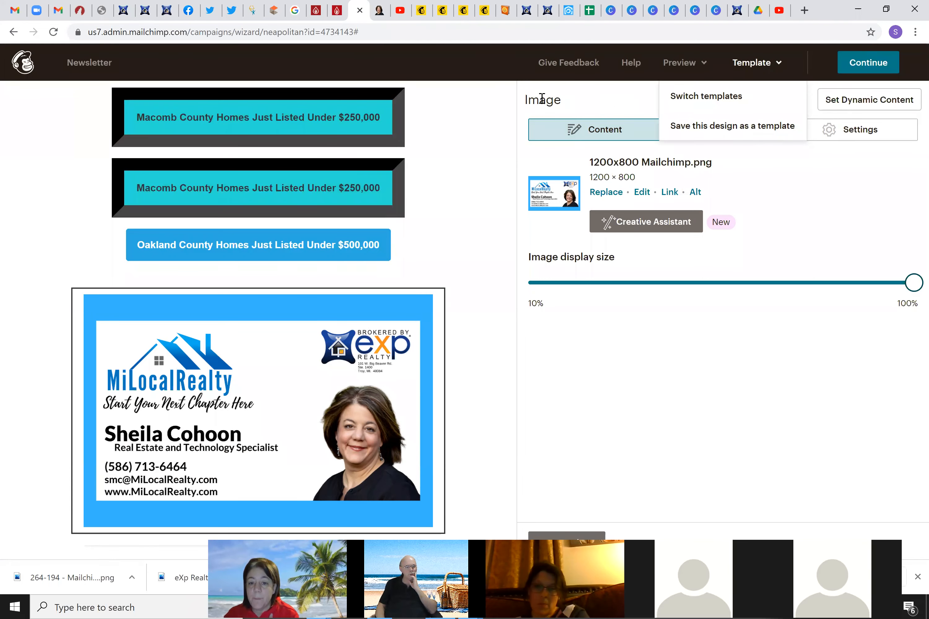
{"action": "left_click", "coordinate": [569, 535]}
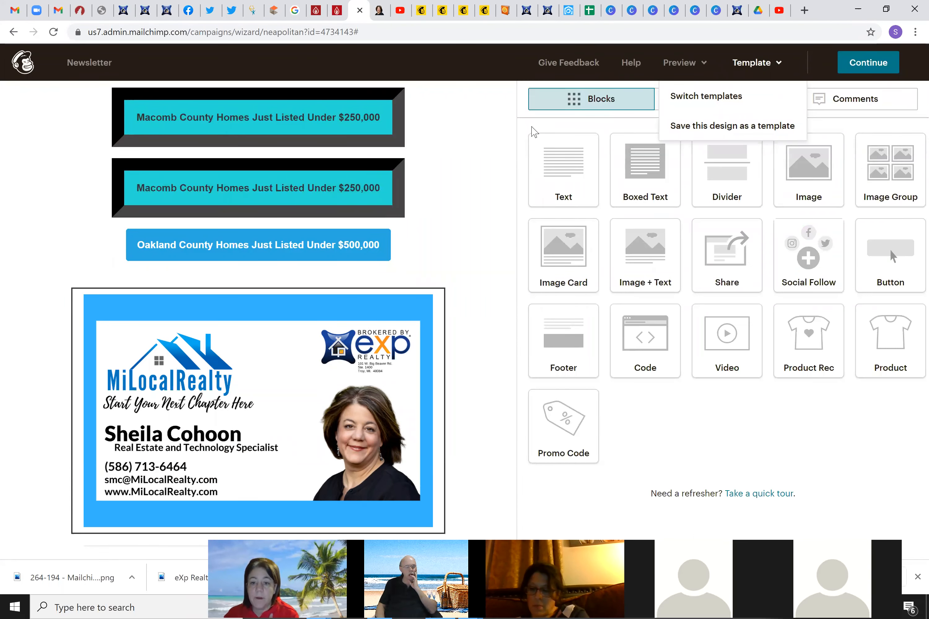
Add an empty image block above the business card and a text block below the card
{"action": "left_click_drag", "start_coordinate": [771, 197], "coordinate": [337, 306]}
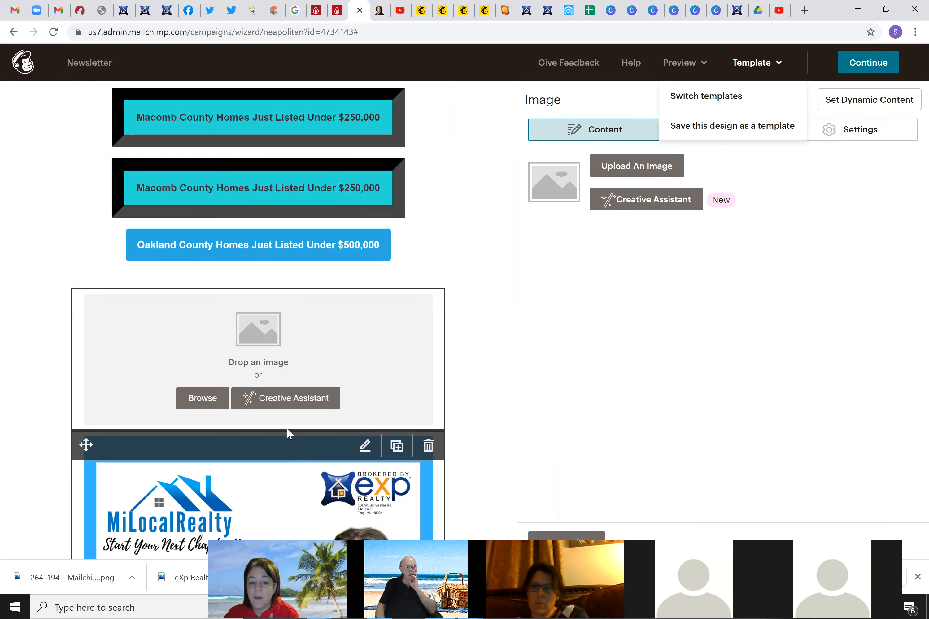
{"action": "scroll", "coordinate": [287, 431], "scroll_direction": "down", "scroll_amount": 6}
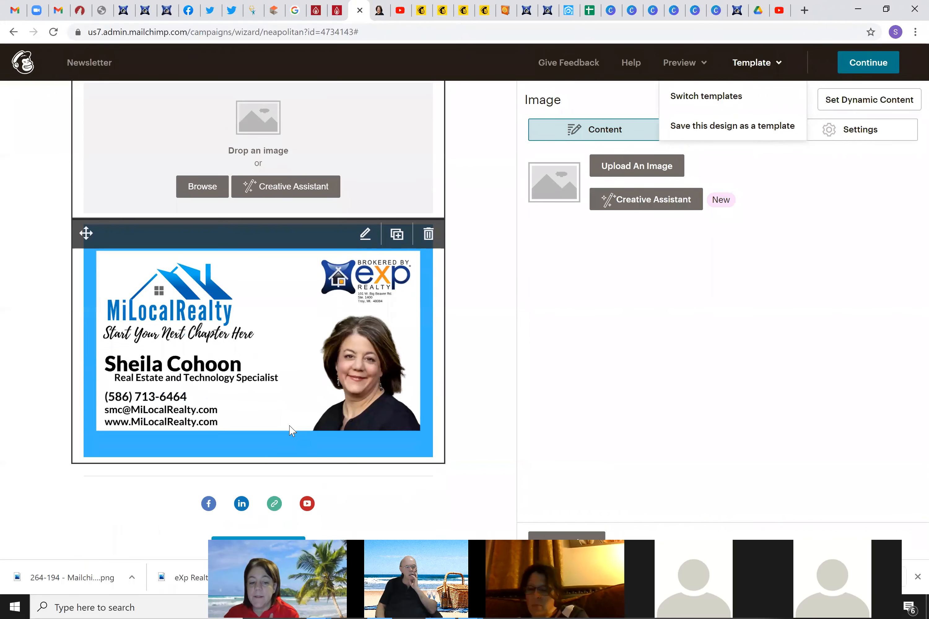
{"action": "left_click", "coordinate": [332, 303]}
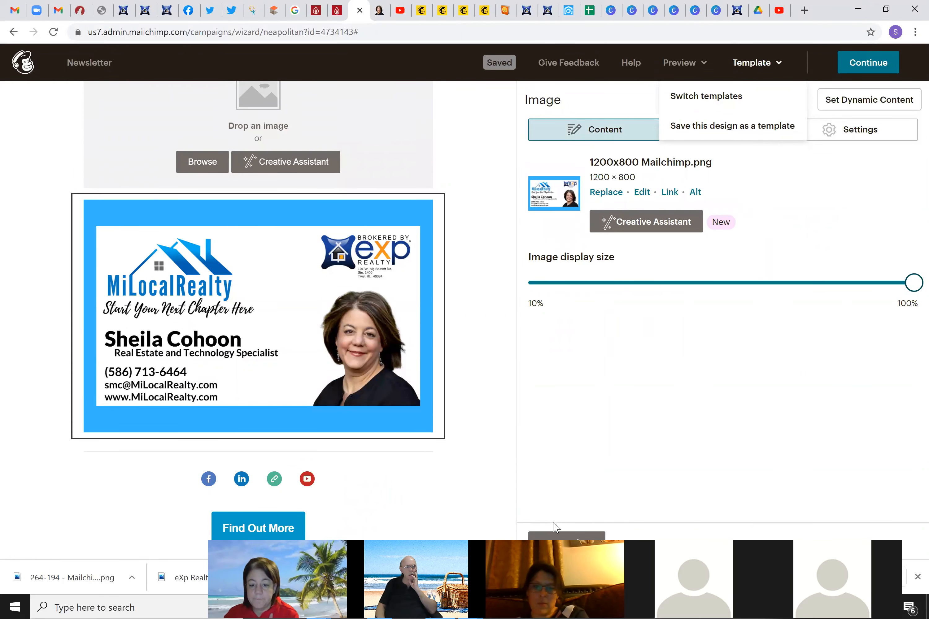
{"action": "left_click", "coordinate": [558, 537]}
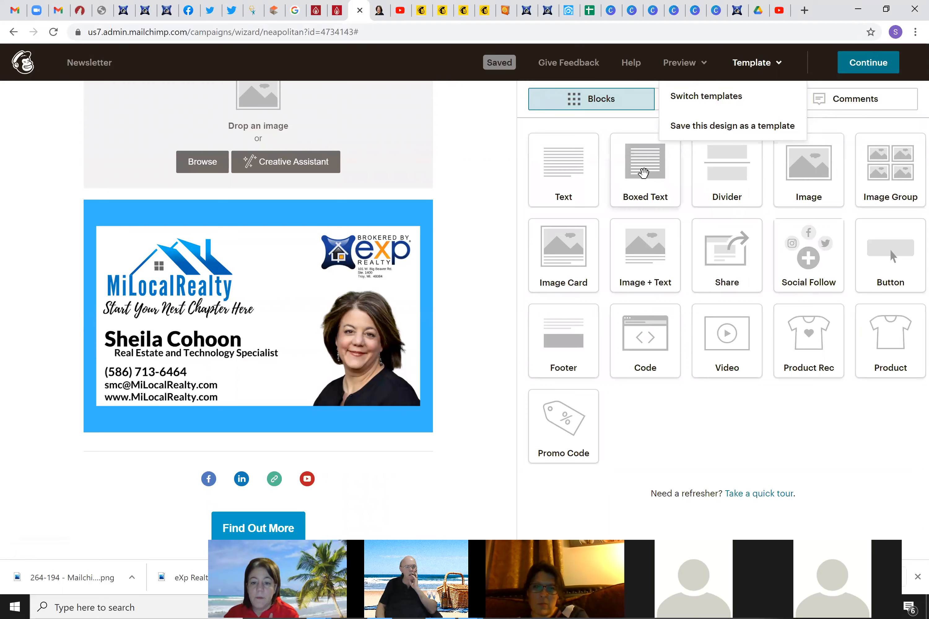
{"action": "left_click_drag", "start_coordinate": [542, 202], "coordinate": [272, 459]}
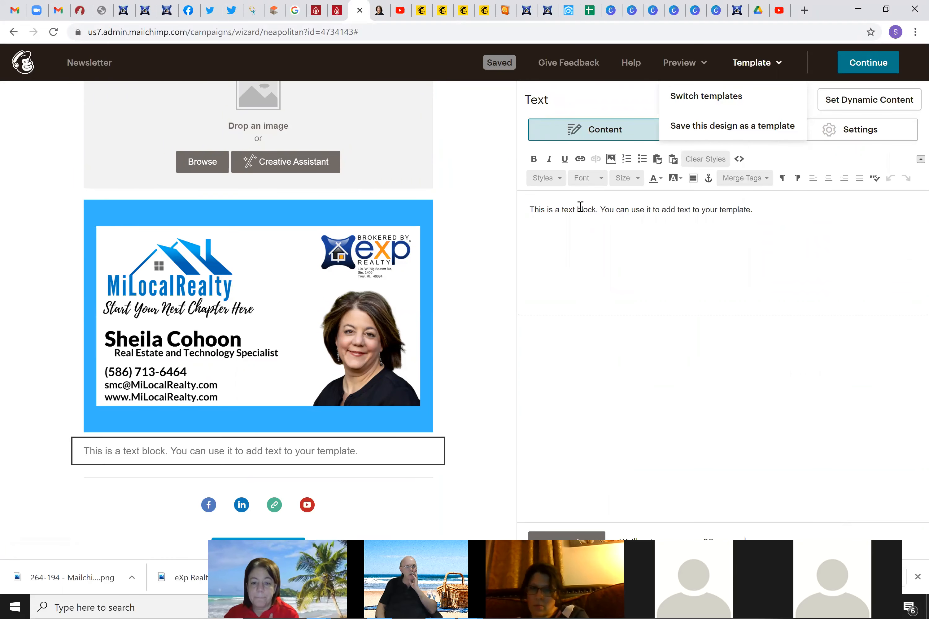
Replace the placeholder text with the agent's name, e-mail address and phone number on three lines
{"action": "triple_click", "coordinate": [580, 206]}
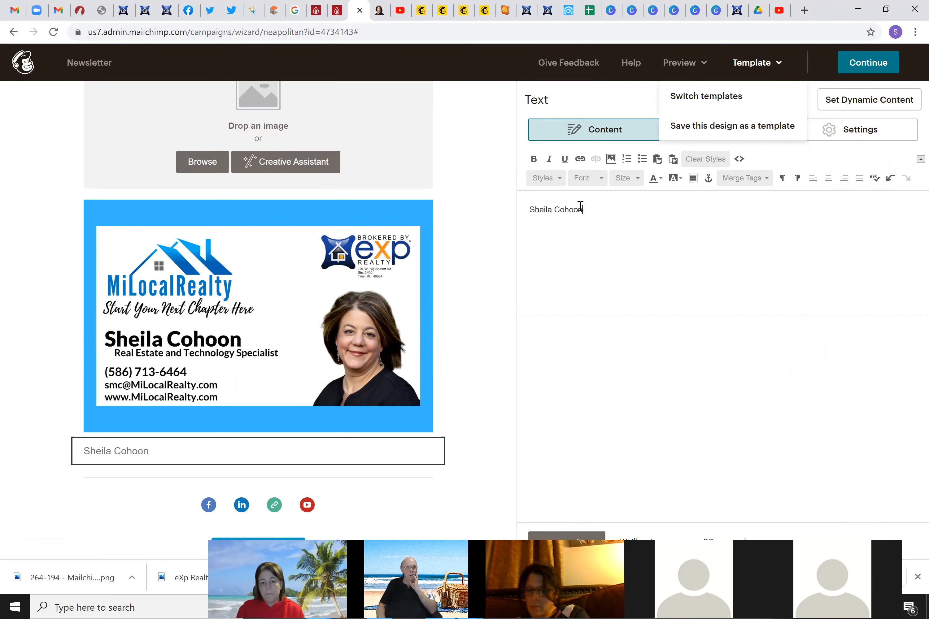
{"action": "key", "text": "Return"}
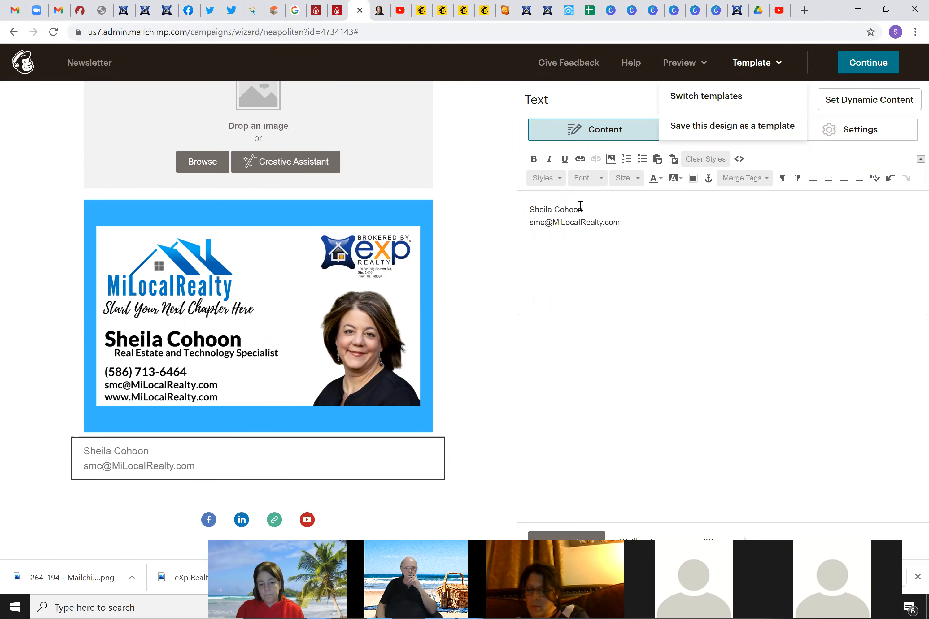
{"action": "key", "text": "Return"}
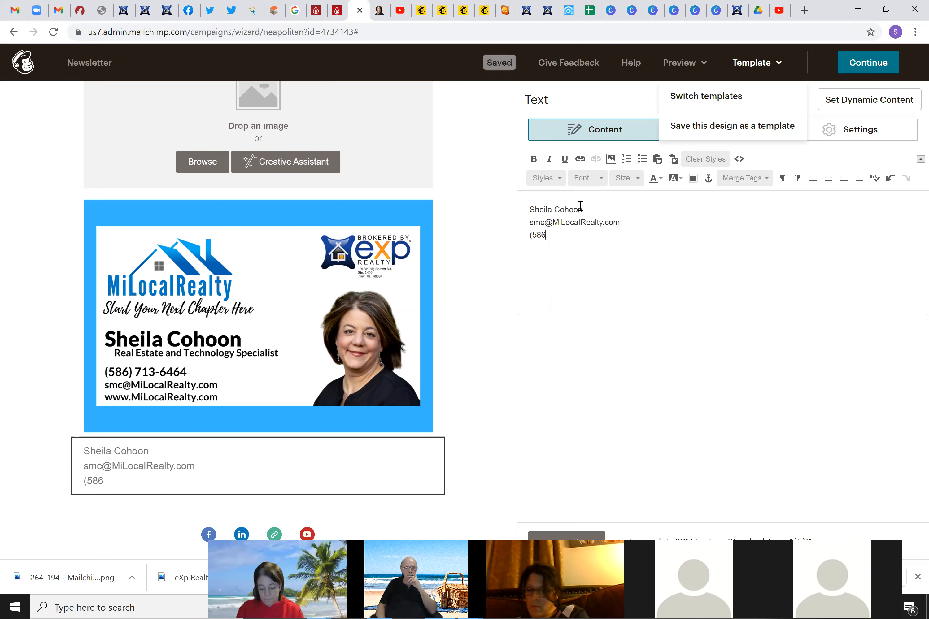
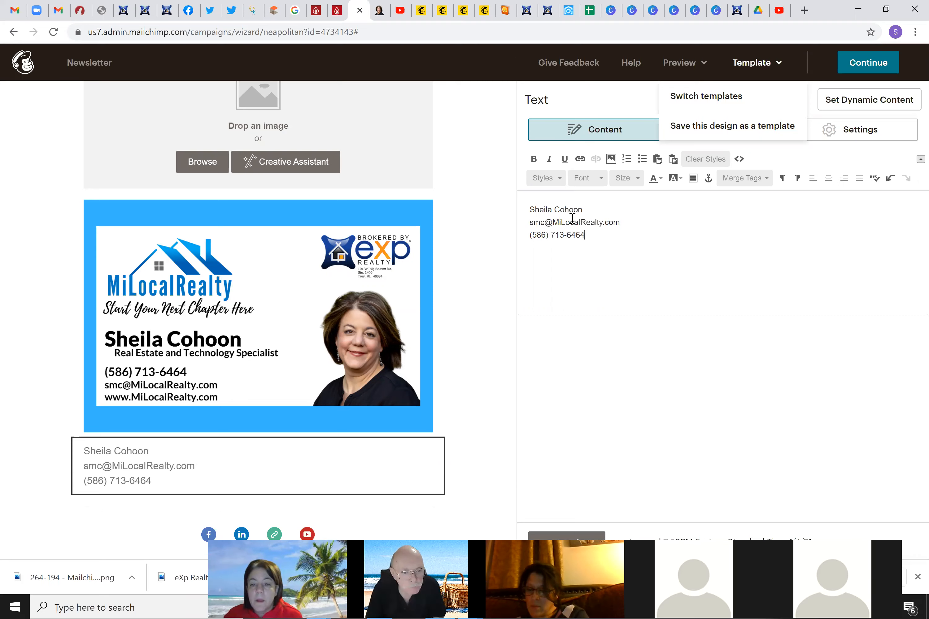
Select the e-mail address line and start an Email address link for it
{"action": "double_click", "coordinate": [552, 223]}
{"action": "left_click", "coordinate": [552, 223]}
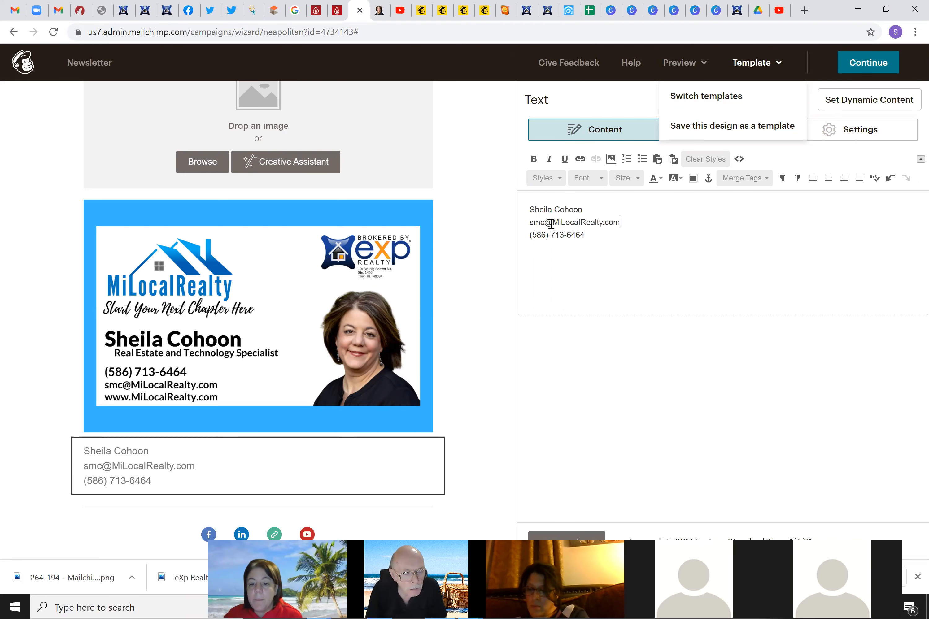
{"action": "left_click", "coordinate": [519, 225], "text": "shift"}
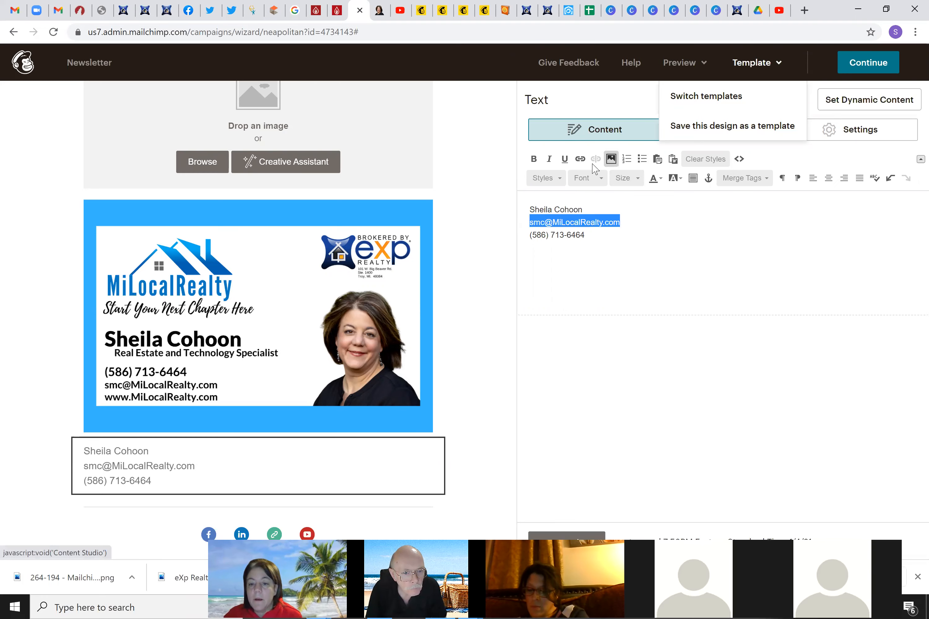
{"action": "left_click", "coordinate": [580, 159]}
{"action": "left_click", "coordinate": [390, 272]}
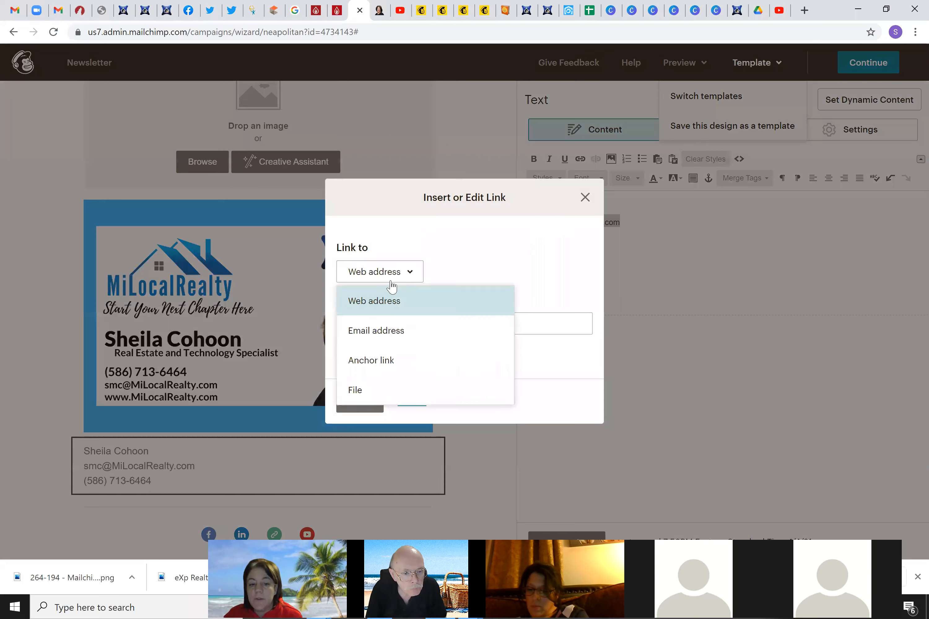
{"action": "left_click", "coordinate": [386, 326]}
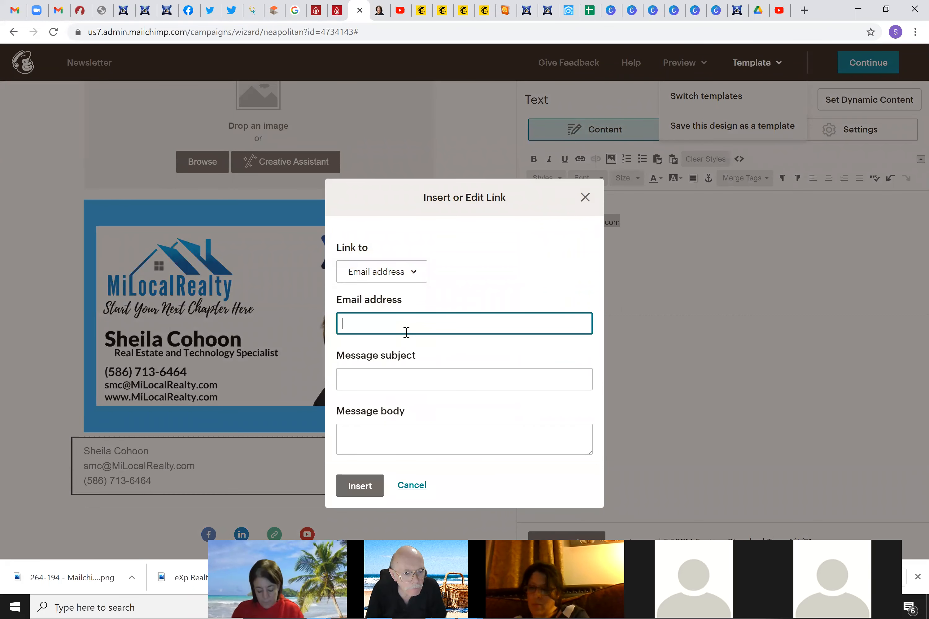
Enter the agent's e-mail as the link target, leave the subject empty, and insert the link
{"action": "key", "text": "Tab"}
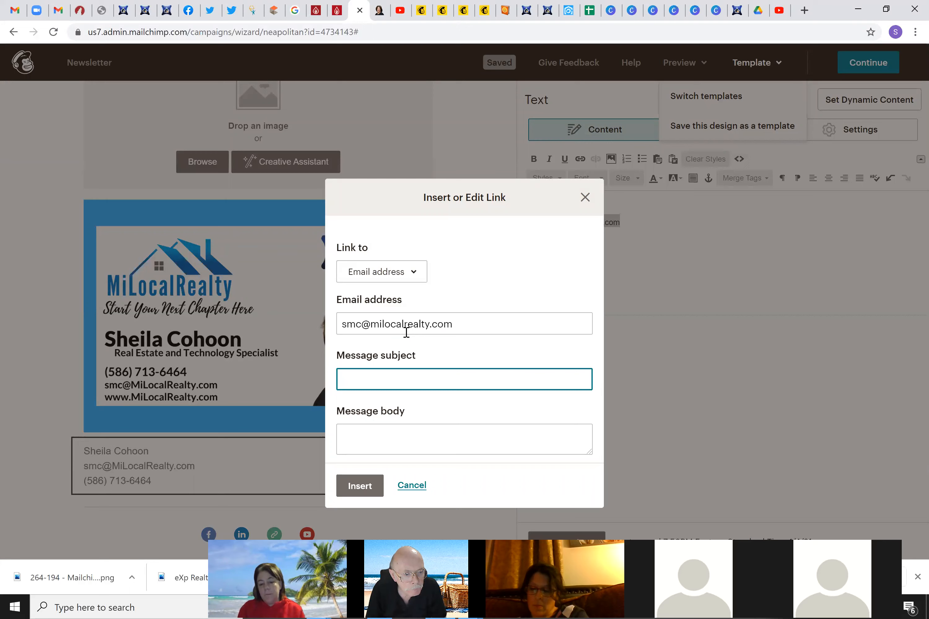
{"action": "type", "text": "Thank you."}
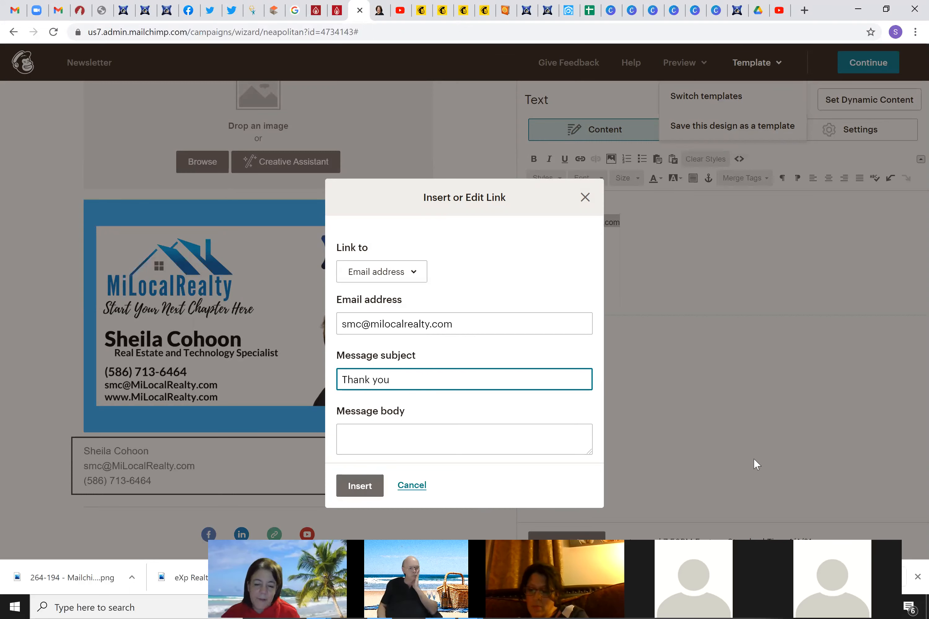
{"action": "triple_click", "coordinate": [368, 377]}
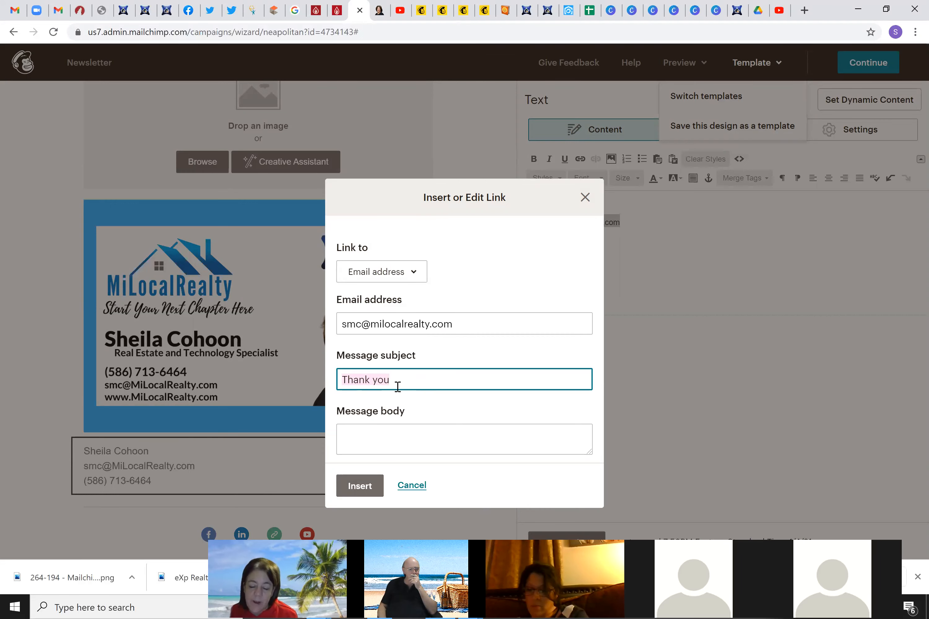
{"action": "key", "text": "BackSpace"}
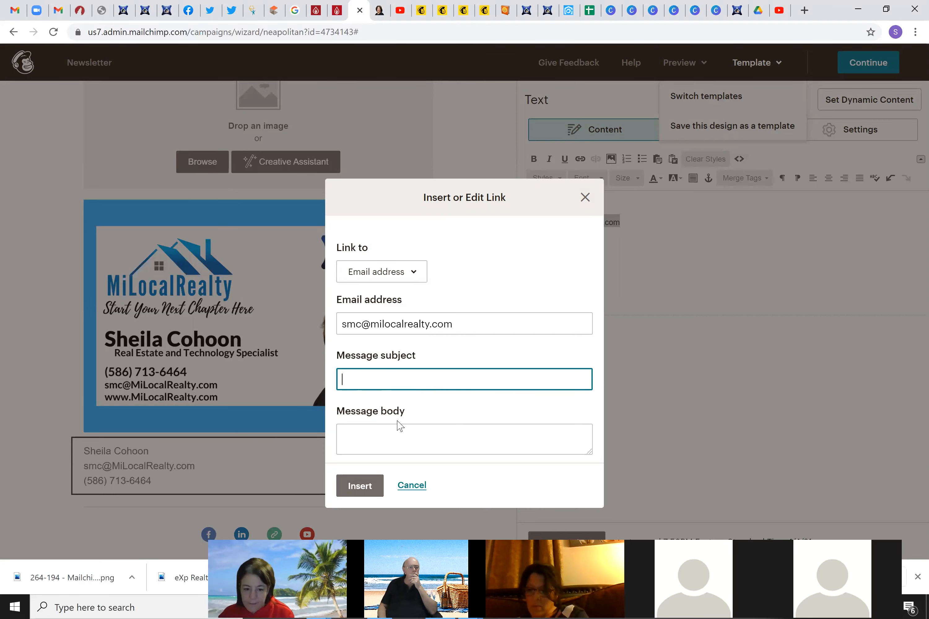
{"action": "left_click", "coordinate": [358, 485]}
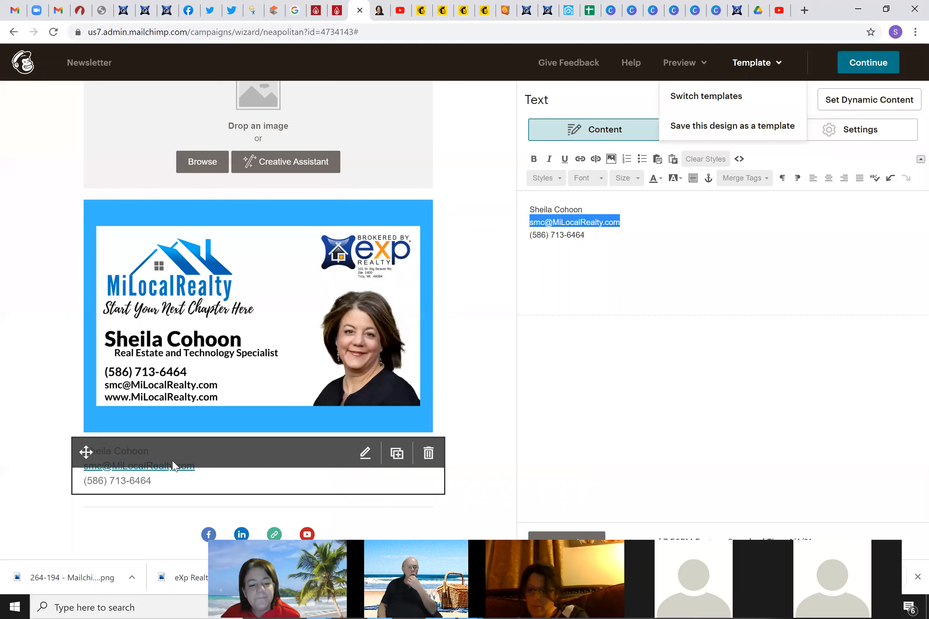
{"action": "left_click", "coordinate": [471, 362]}
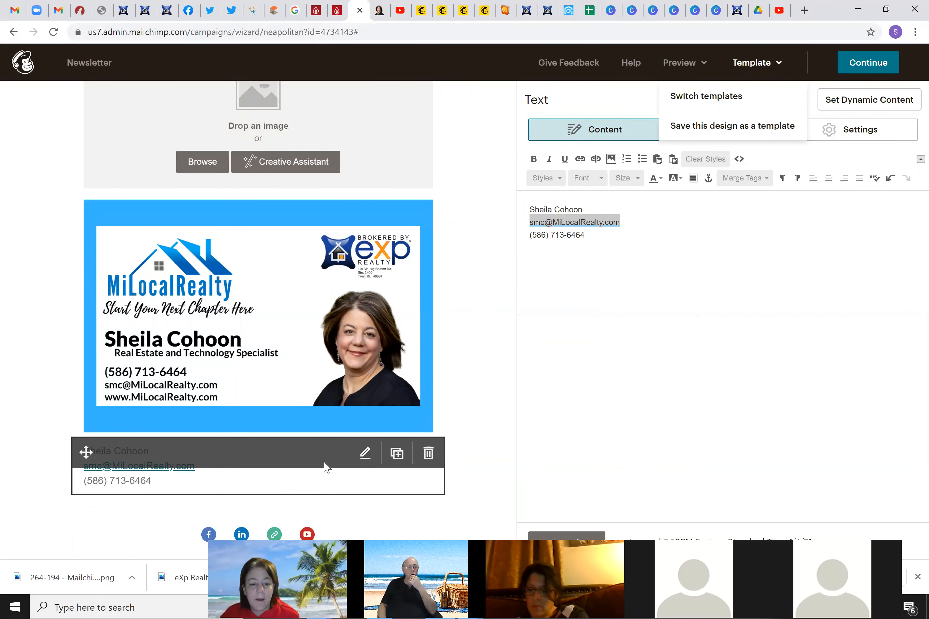
Center the name, e-mail and phone lines of the contact text
{"action": "left_click_drag", "start_coordinate": [629, 242], "coordinate": [519, 205]}
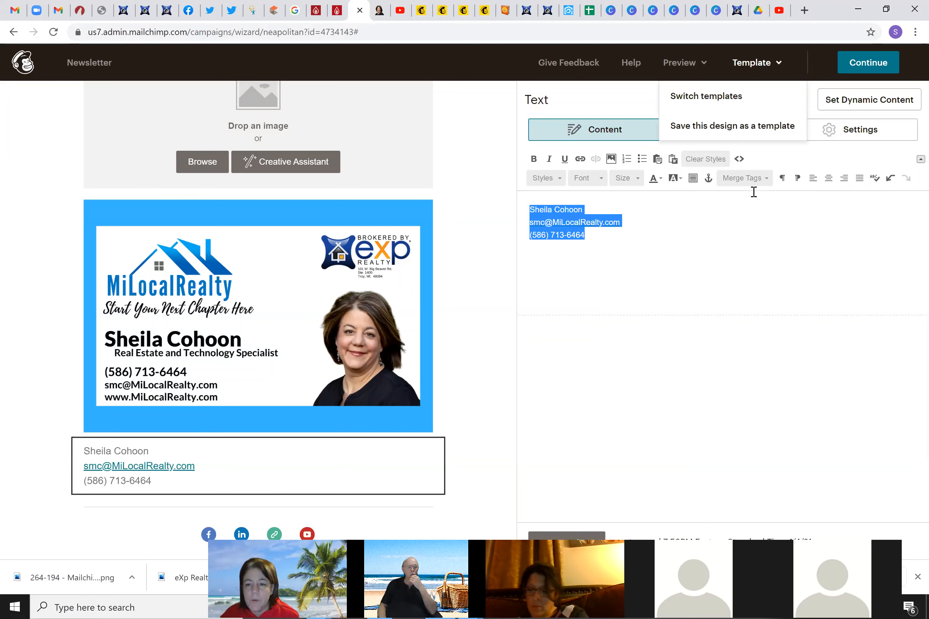
{"action": "left_click", "coordinate": [828, 178]}
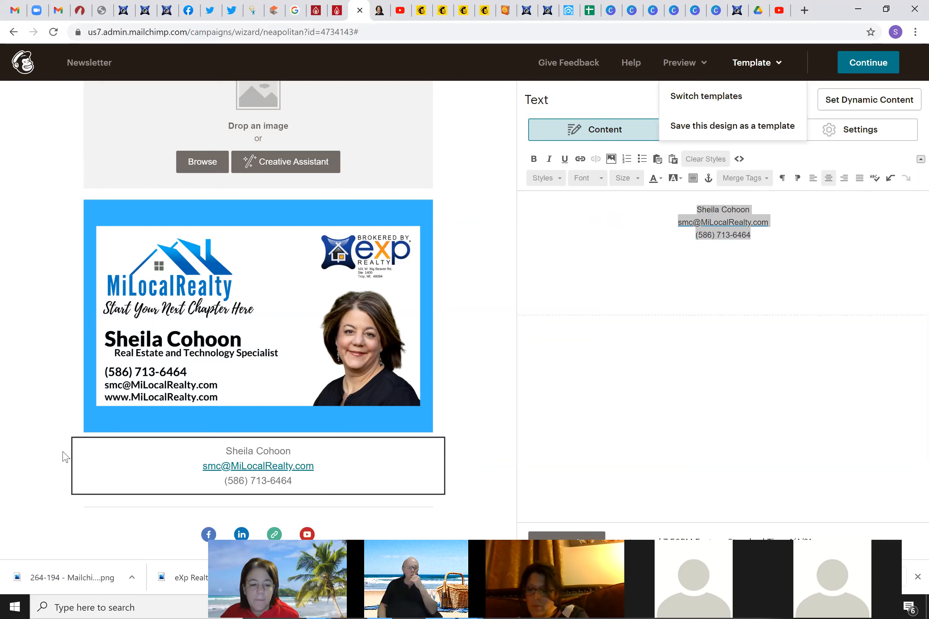
{"action": "mouse_move", "coordinate": [82, 451]}
{"action": "left_mouse_down"}
{"action": "mouse_move", "coordinate": [91, 377]}
{"action": "mouse_move", "coordinate": [76, 455]}
{"action": "left_mouse_up"}
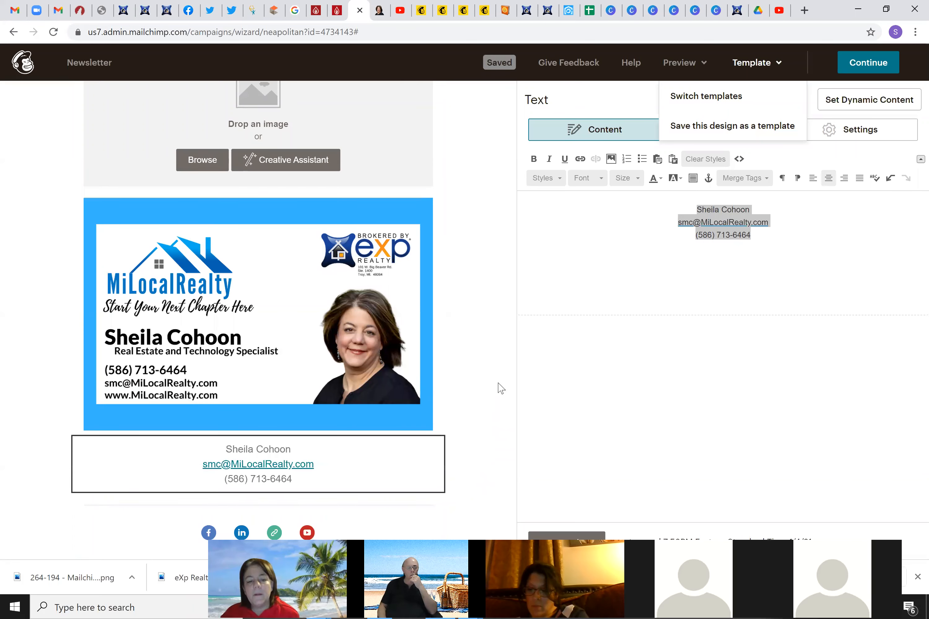
Delete the empty image block above the business card
{"action": "scroll", "coordinate": [498, 388], "scroll_direction": "down", "scroll_amount": 4}
{"action": "scroll", "coordinate": [484, 387], "scroll_direction": "up", "scroll_amount": 6}
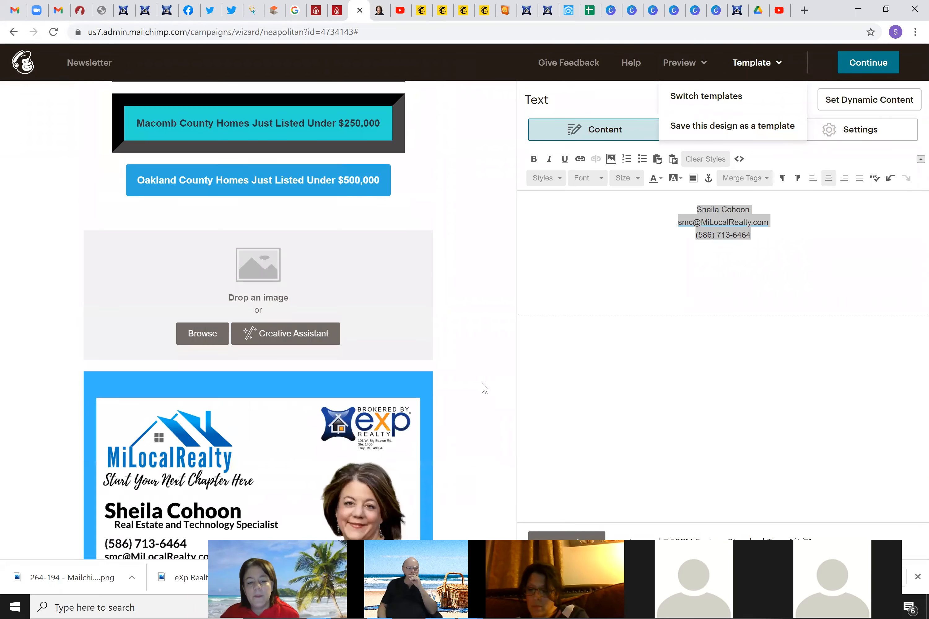
{"action": "scroll", "coordinate": [477, 386], "scroll_direction": "down", "scroll_amount": 2}
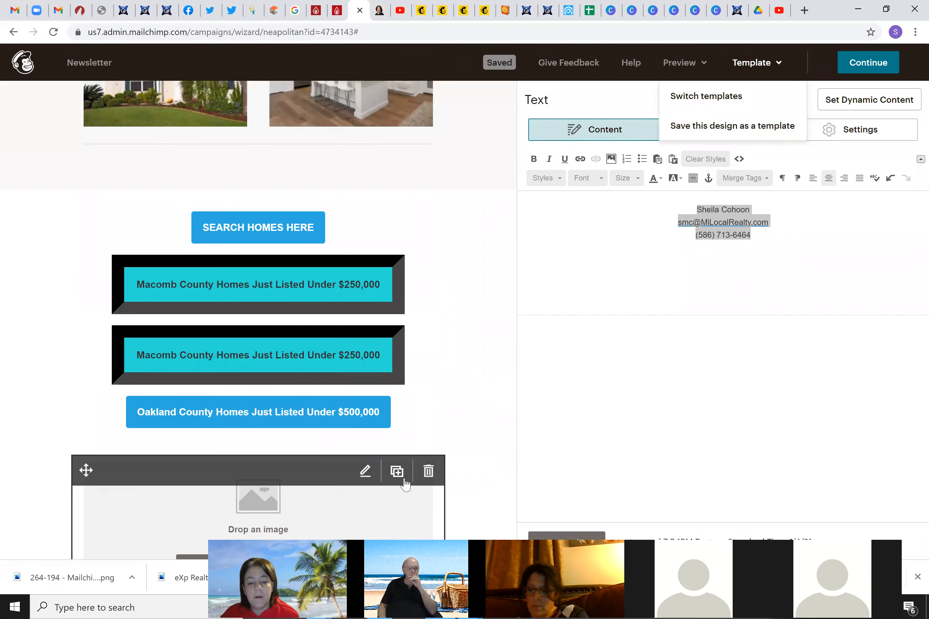
{"action": "left_click", "coordinate": [428, 470]}
{"action": "left_click", "coordinate": [318, 353]}
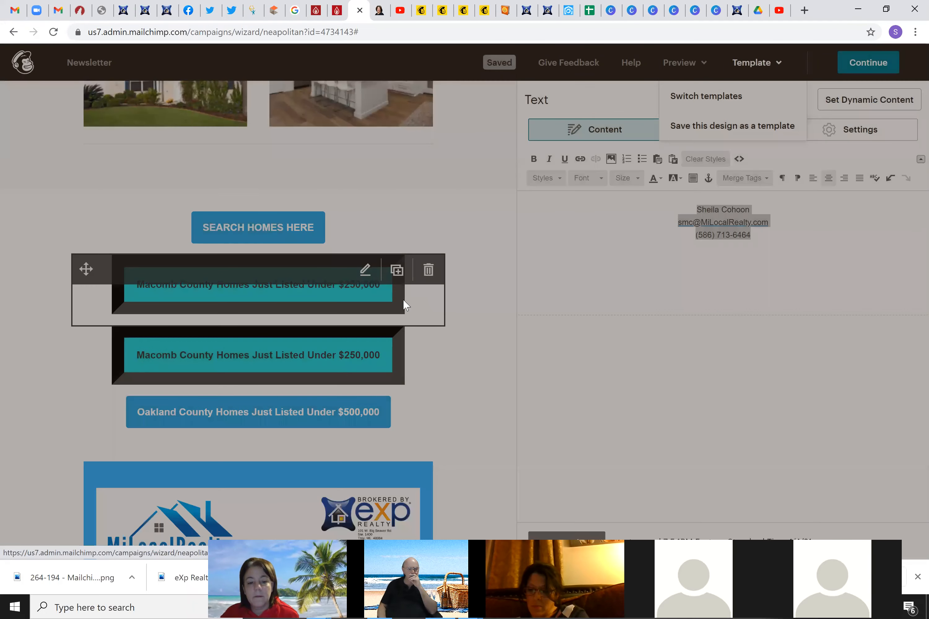
{"action": "left_click", "coordinate": [366, 341]}
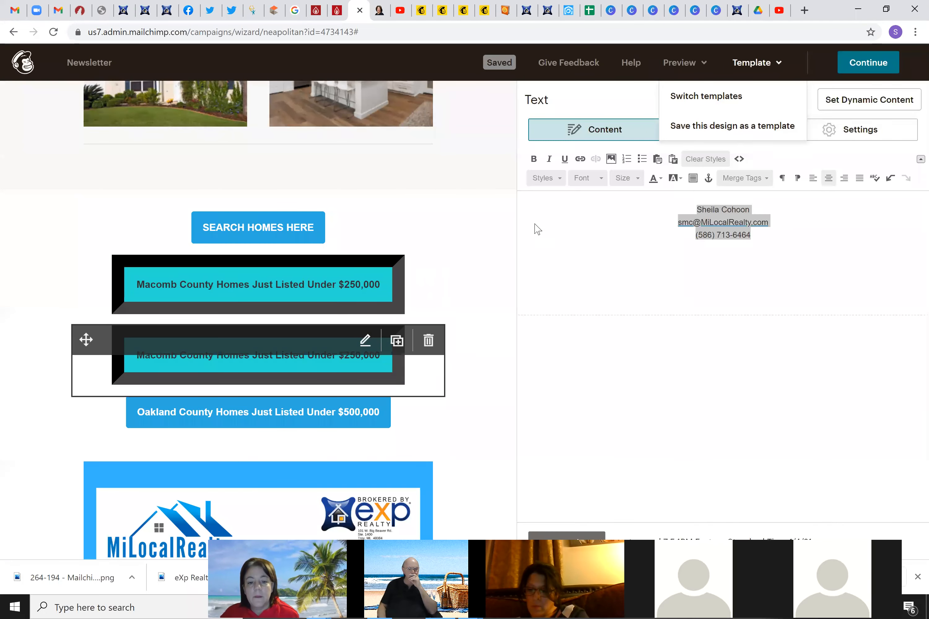
{"action": "left_click", "coordinate": [684, 63]}
Send a newsletter test to the saved Gmail recipient picked from the suggestions, then confirm
{"action": "left_click", "coordinate": [592, 127]}
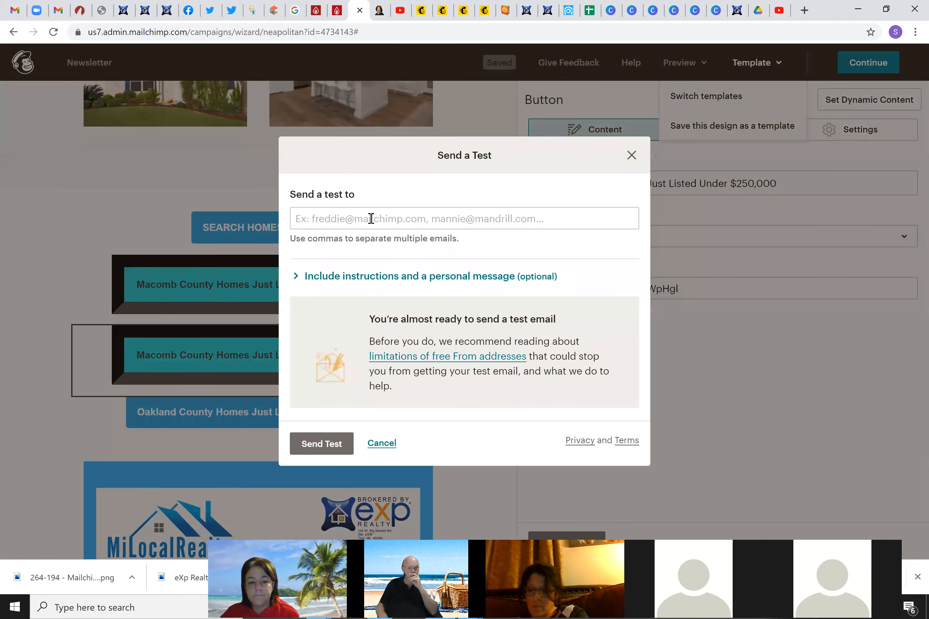
{"action": "left_click", "coordinate": [370, 219]}
{"action": "type", "text": "smc"}
{"action": "key", "text": "BackSpace"}
{"action": "key", "text": "BackSpace"}
{"action": "key", "text": "BackSpace"}
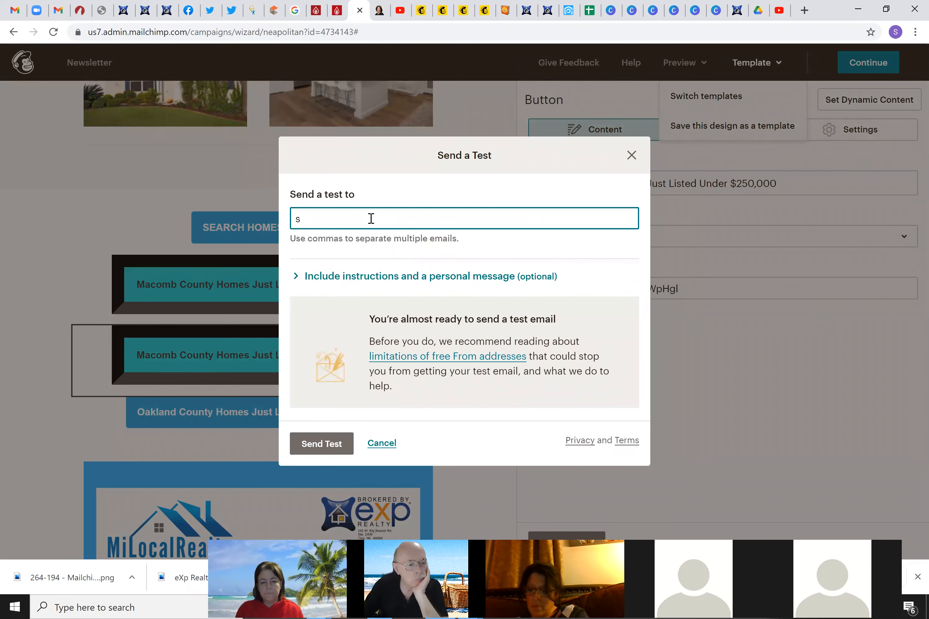
{"action": "type", "text": "iwalk"}
{"action": "left_click", "coordinate": [365, 246]}
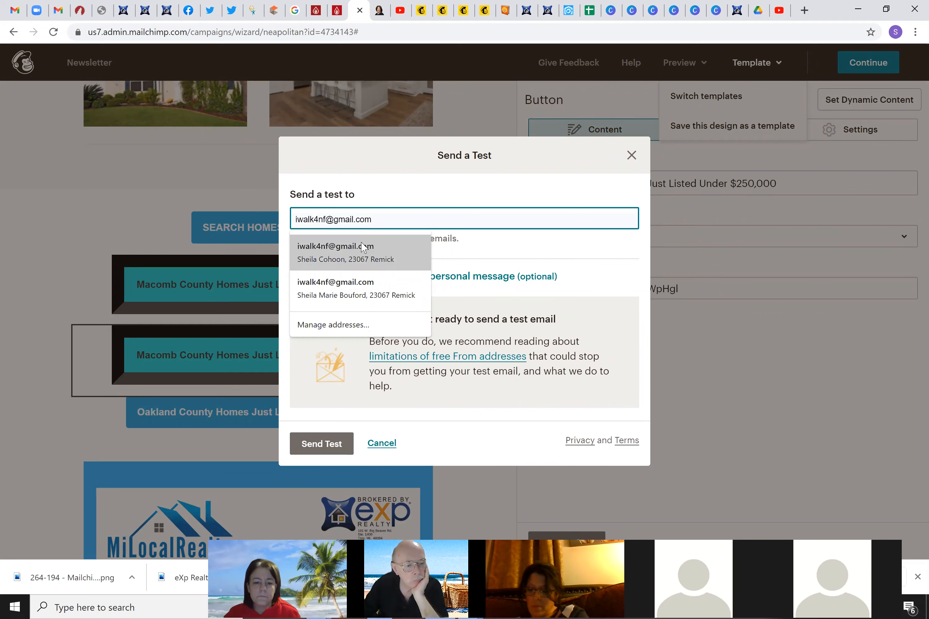
{"action": "left_click", "coordinate": [331, 443]}
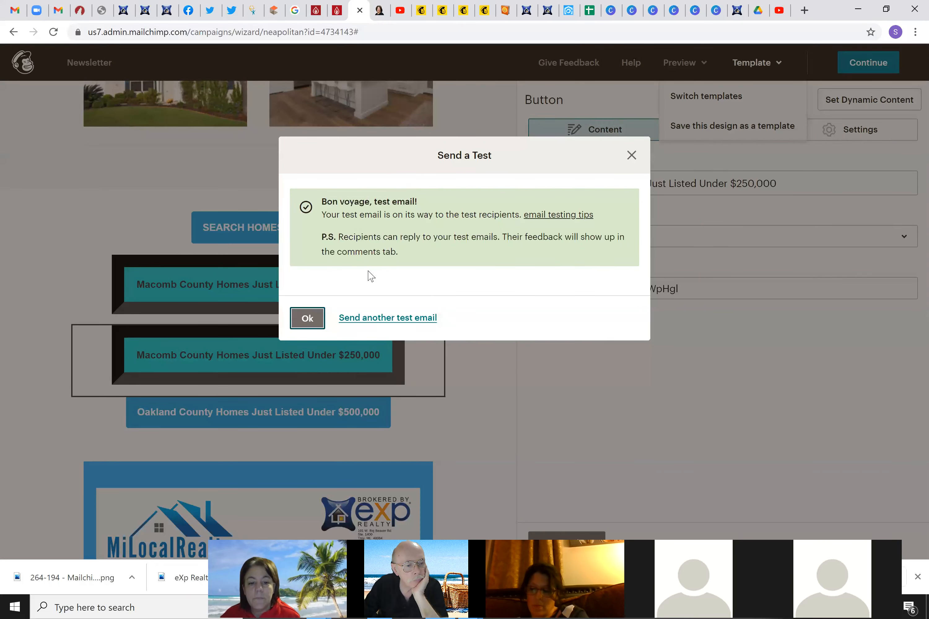
{"action": "left_click", "coordinate": [307, 318]}
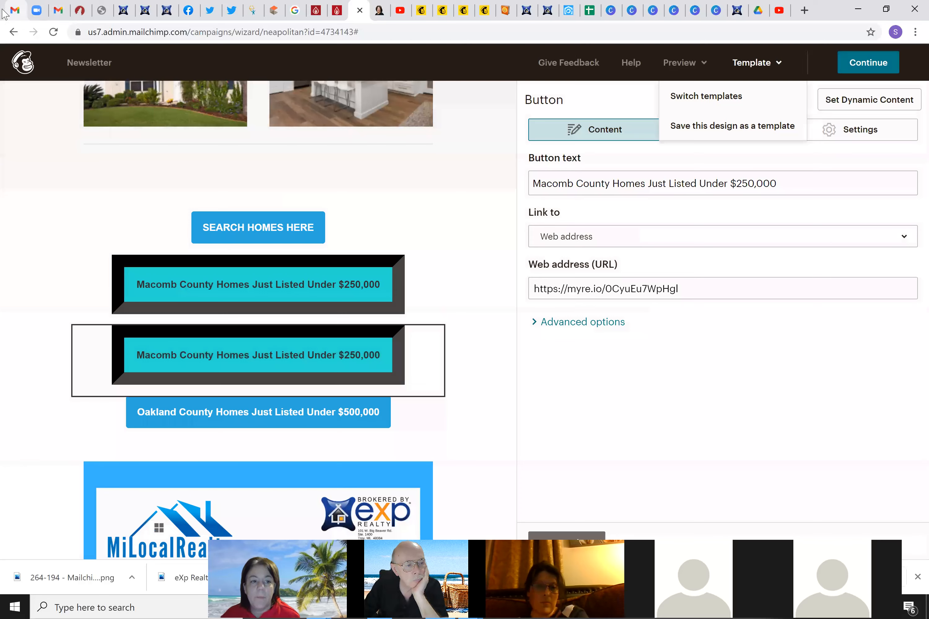
Switch to the test Gmail account and show the inbox's Promotions category
{"action": "left_click", "coordinate": [37, 13]}
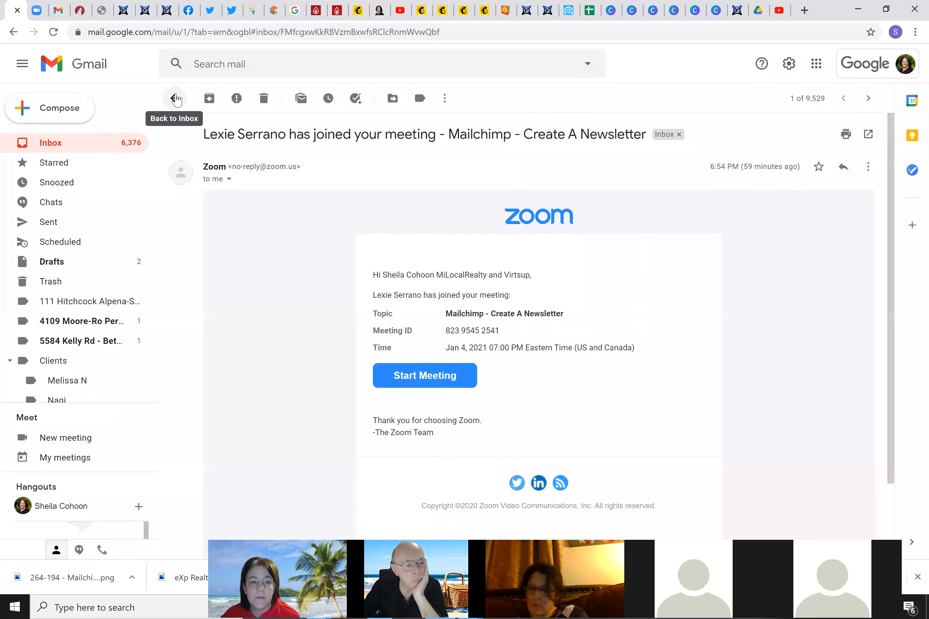
{"action": "left_click", "coordinate": [59, 12]}
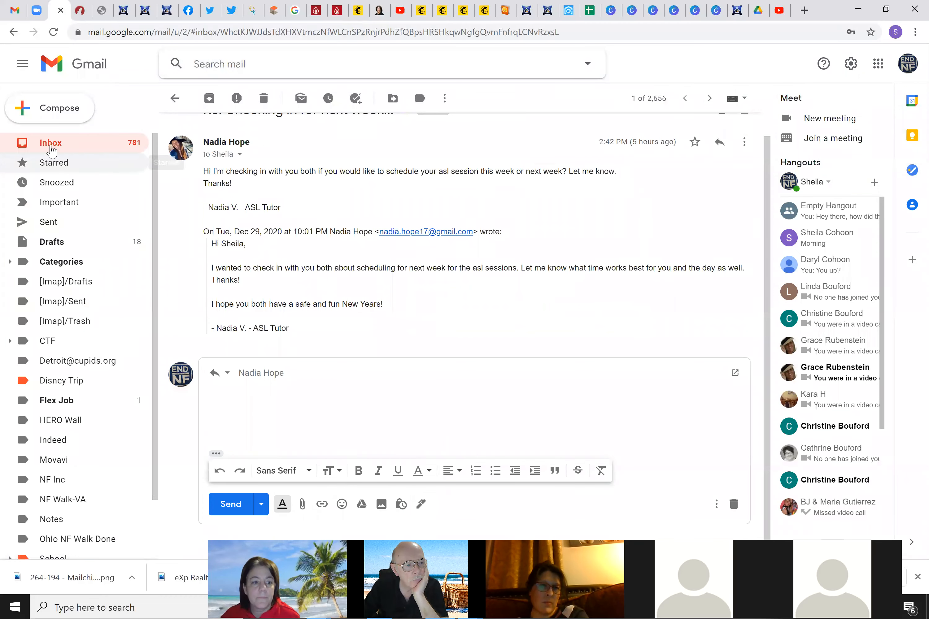
{"action": "left_click", "coordinate": [51, 148]}
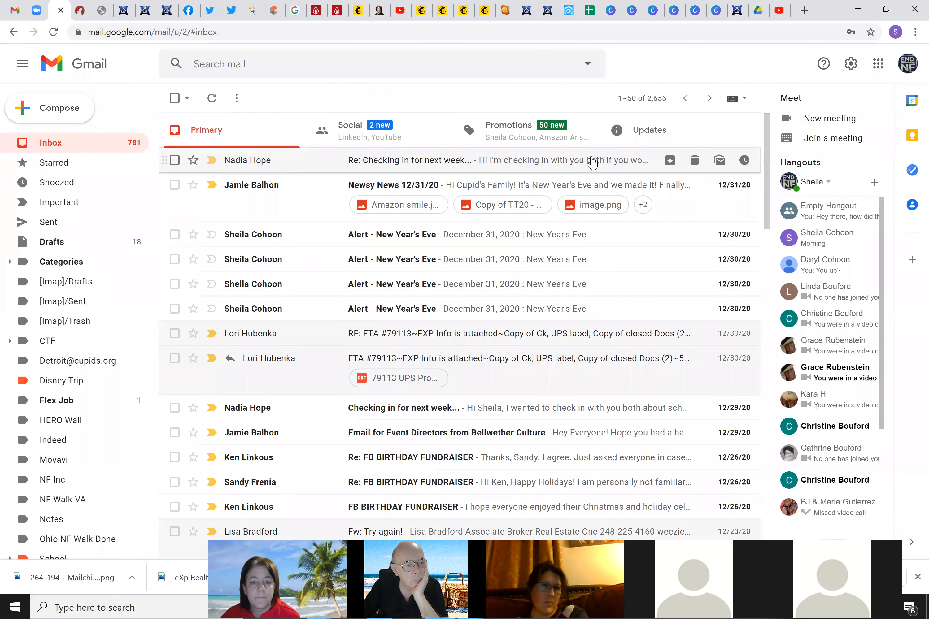
{"action": "left_click", "coordinate": [482, 144]}
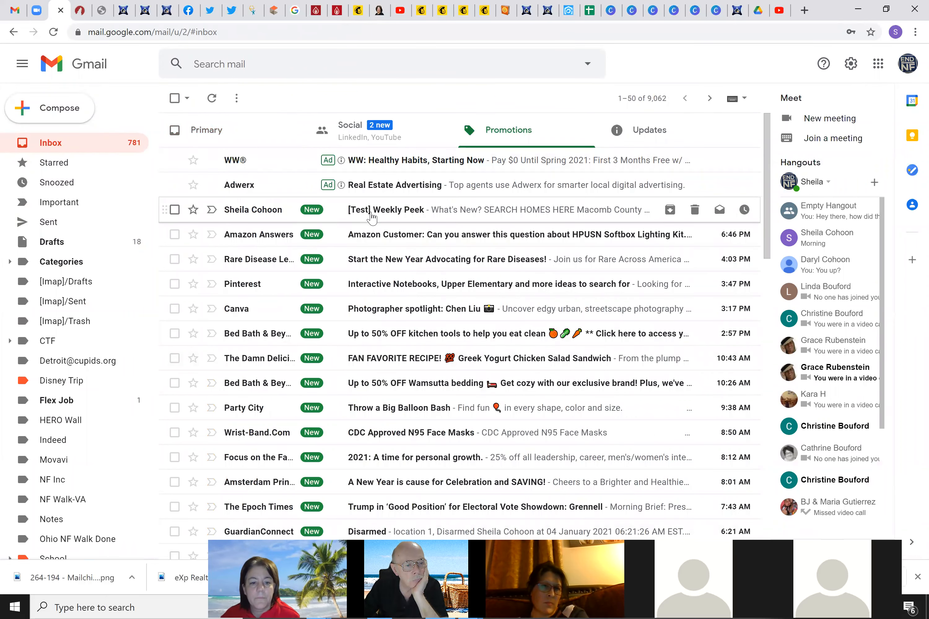
Open the [Test] Weekly Peek email and scroll through the newsletter
{"action": "left_click", "coordinate": [465, 209]}
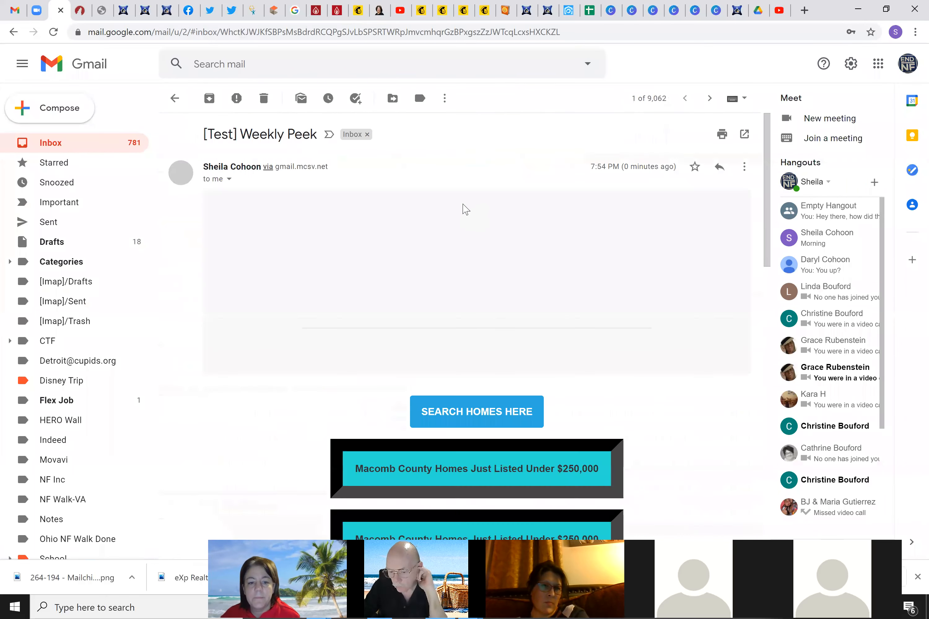
{"action": "scroll", "coordinate": [524, 292], "scroll_direction": "down", "scroll_amount": 5}
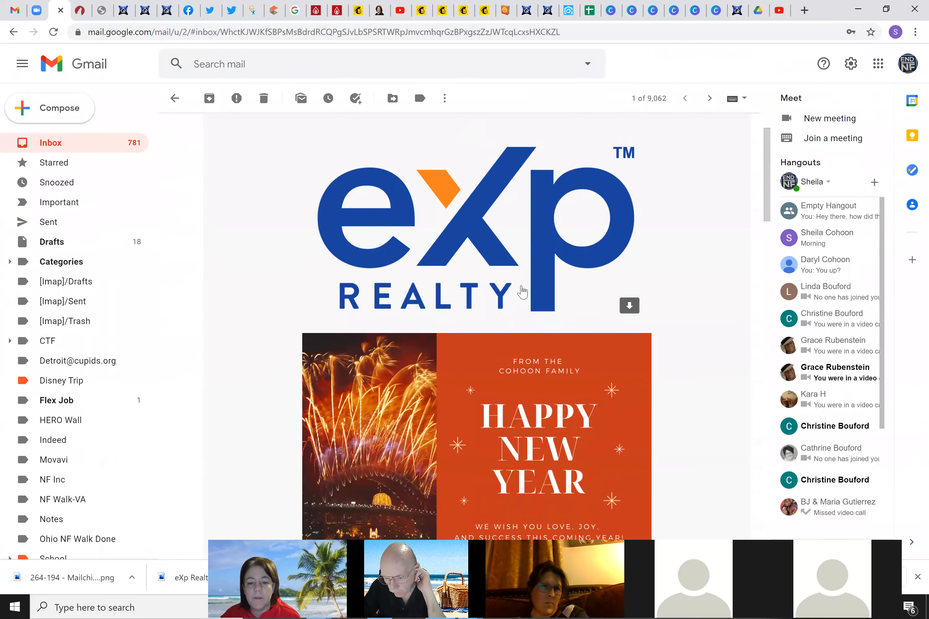
{"action": "scroll", "coordinate": [519, 291], "scroll_direction": "down", "scroll_amount": 6}
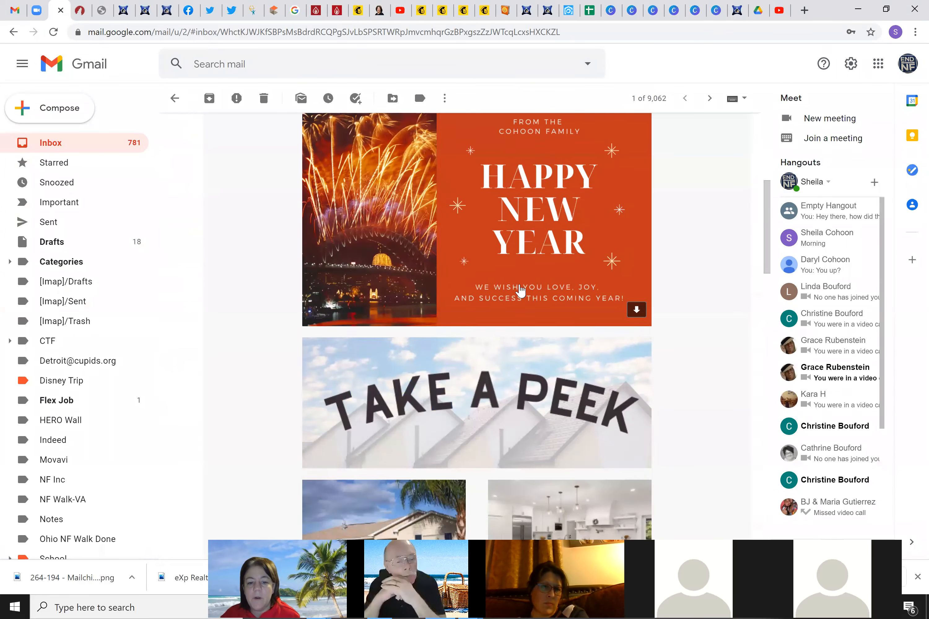
{"action": "scroll", "coordinate": [520, 291], "scroll_direction": "down", "scroll_amount": 2}
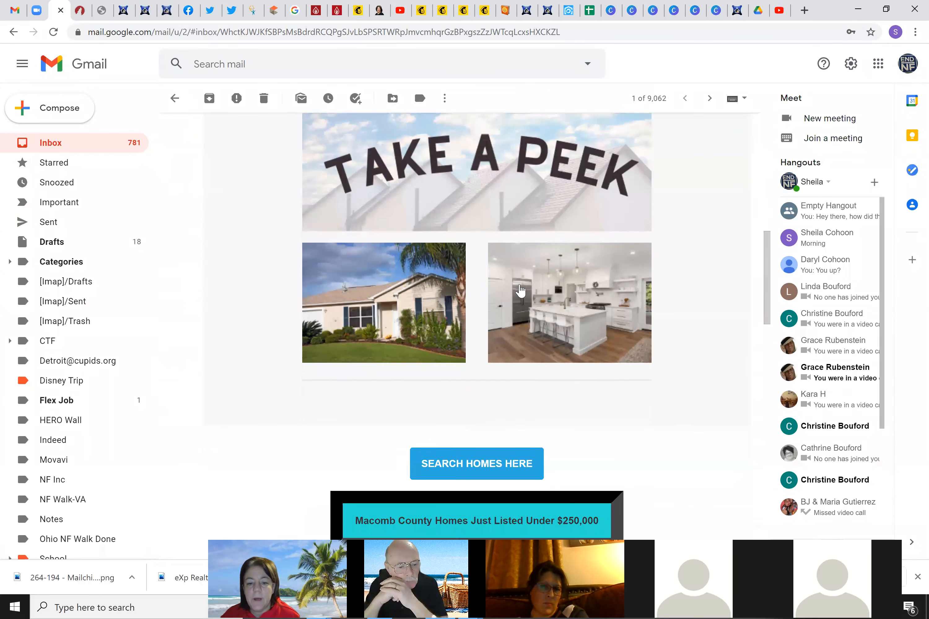
{"action": "scroll", "coordinate": [520, 288], "scroll_direction": "down", "scroll_amount": 2}
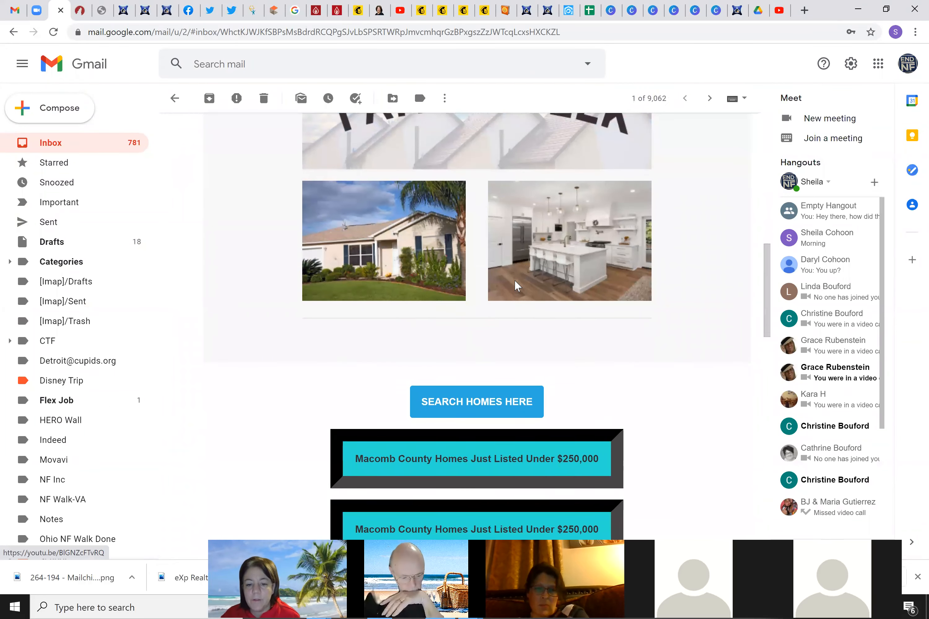
{"action": "scroll", "coordinate": [515, 280], "scroll_direction": "down", "scroll_amount": 3}
{"action": "scroll", "coordinate": [515, 284], "scroll_direction": "down", "scroll_amount": 2}
{"action": "scroll", "coordinate": [516, 286], "scroll_direction": "down", "scroll_amount": 3}
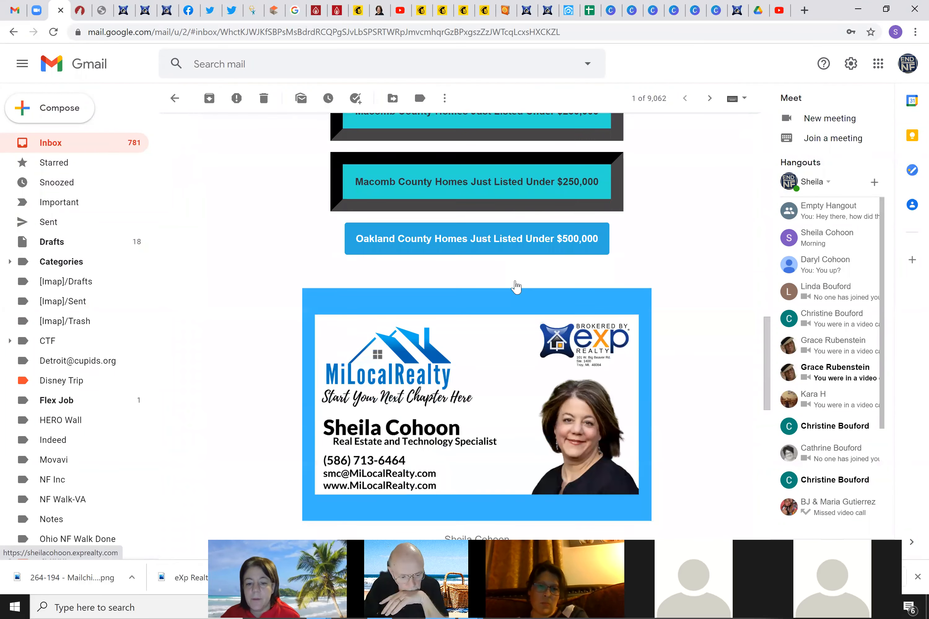
{"action": "scroll", "coordinate": [516, 286], "scroll_direction": "down", "scroll_amount": 3}
{"action": "scroll", "coordinate": [516, 286], "scroll_direction": "up", "scroll_amount": 7}
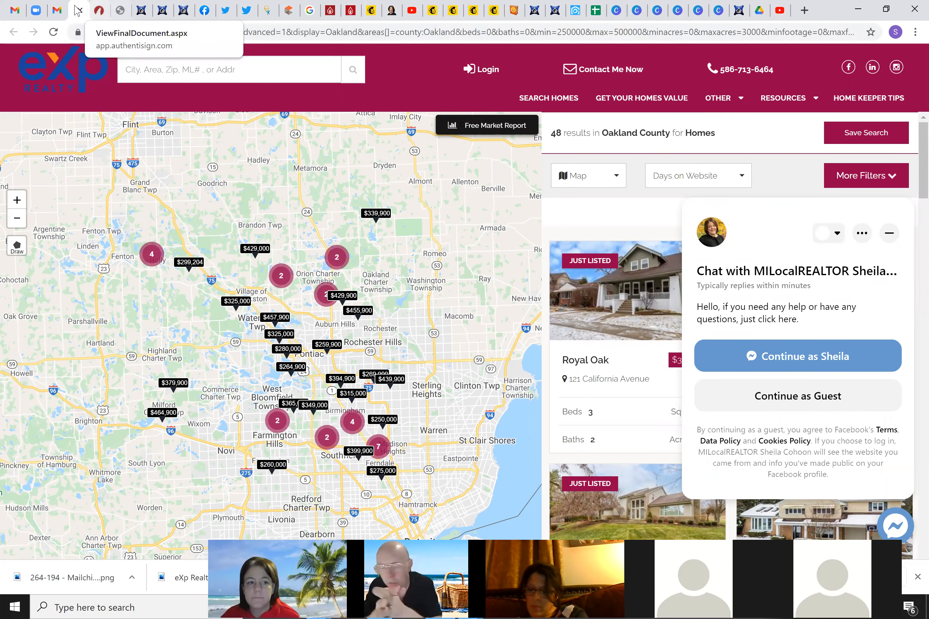
Return to the Mailchimp Campaign Builder tab
{"action": "left_click", "coordinate": [371, 11]}
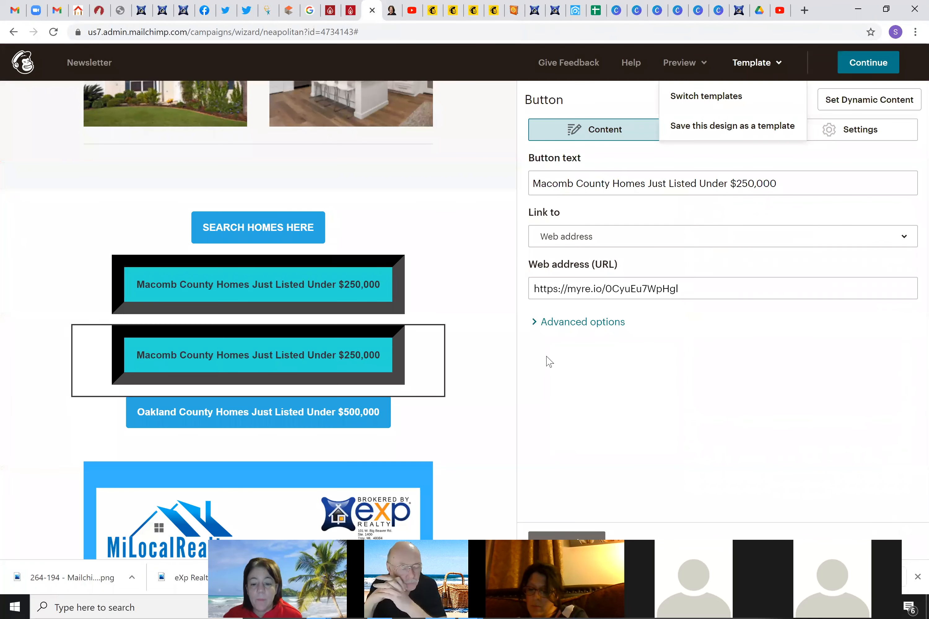